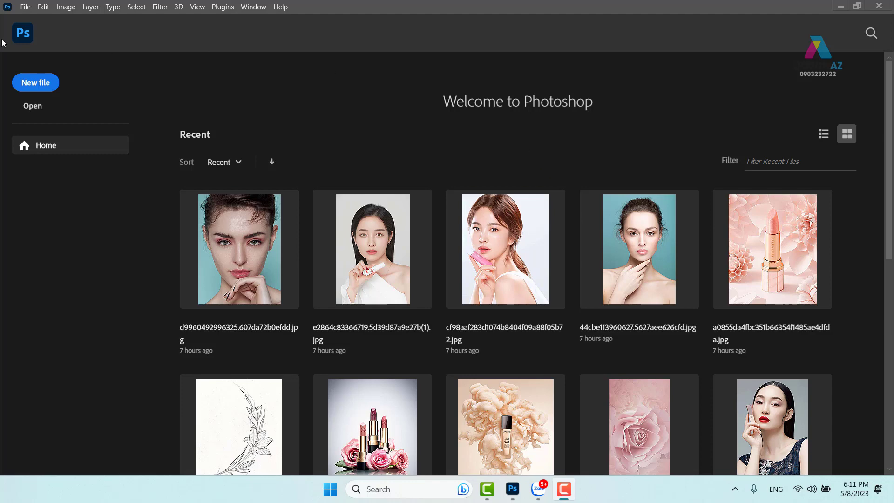
Step: Open the File menu from the Photoshop home screen
click(26, 8)
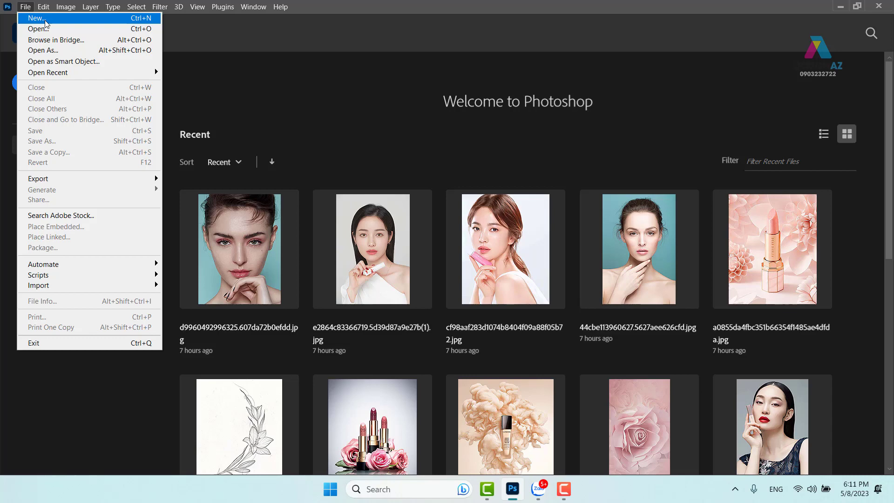
Step: Start a new document and browse the Print, Web and Mobile blank presets
click(50, 20)
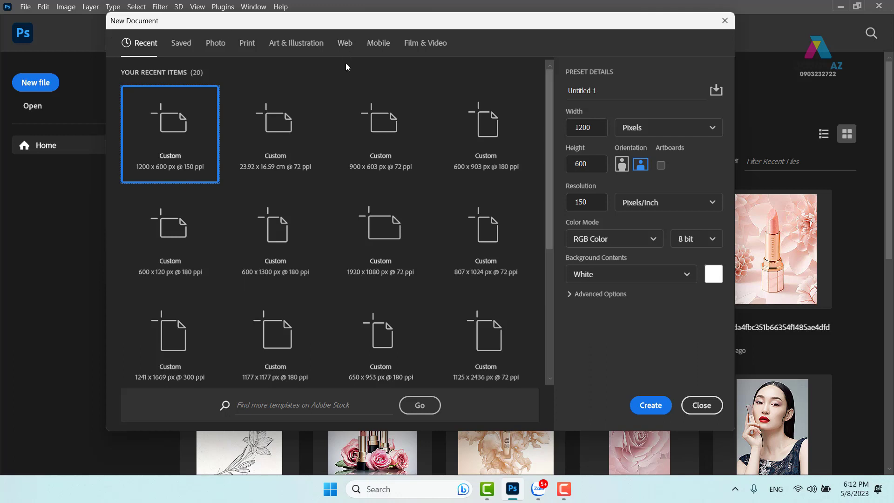
click(247, 46)
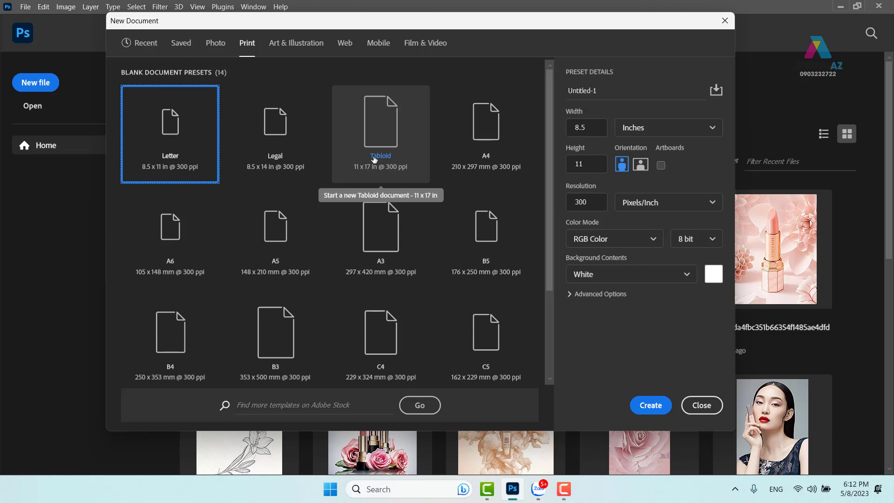
click(344, 46)
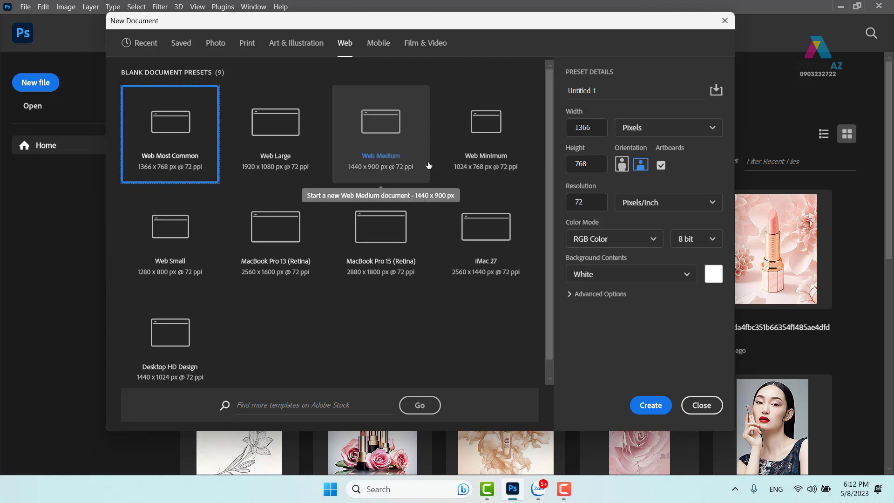
click(377, 45)
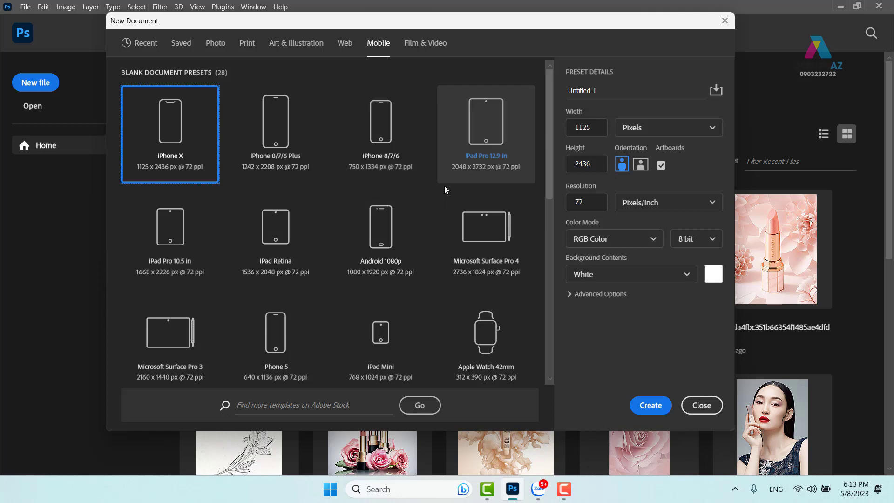
Step: Show the Film & Video presets (HDTV 1080p, 1920×1080) and select the document name
click(425, 44)
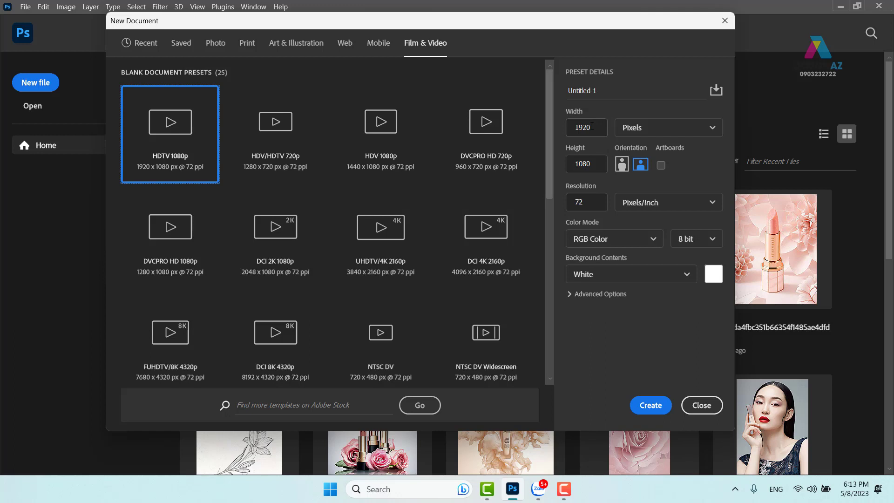
click(609, 91)
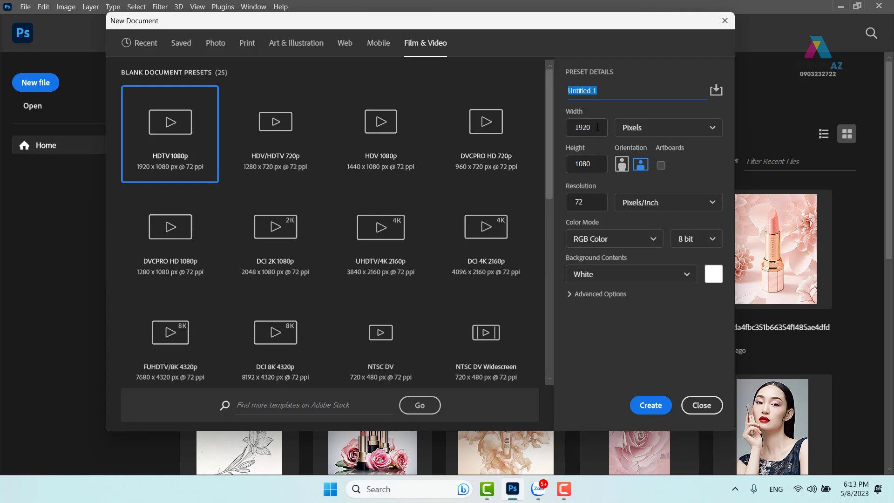
drag(597, 127, 571, 128)
drag(578, 164, 570, 165)
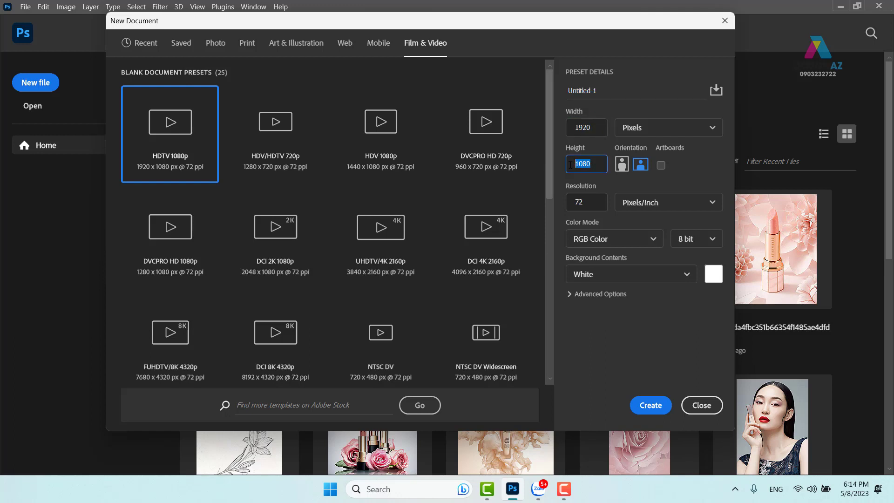
drag(603, 131, 567, 129)
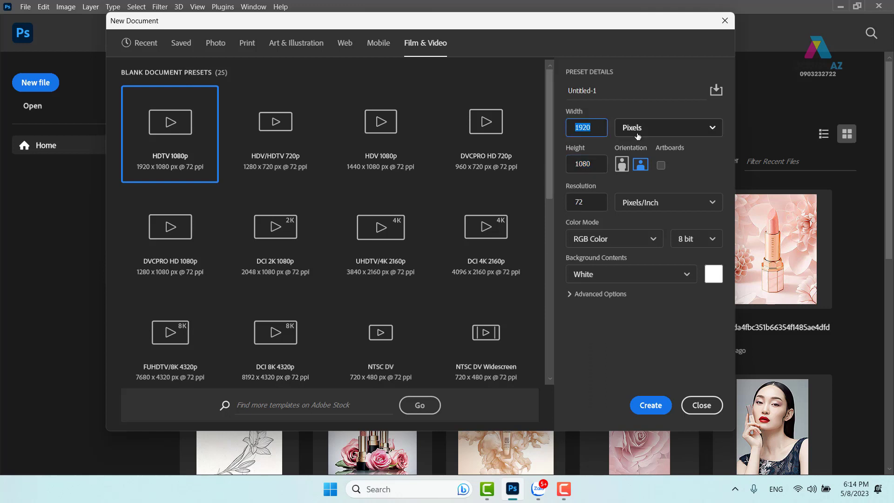
click(579, 164)
double_click(581, 164)
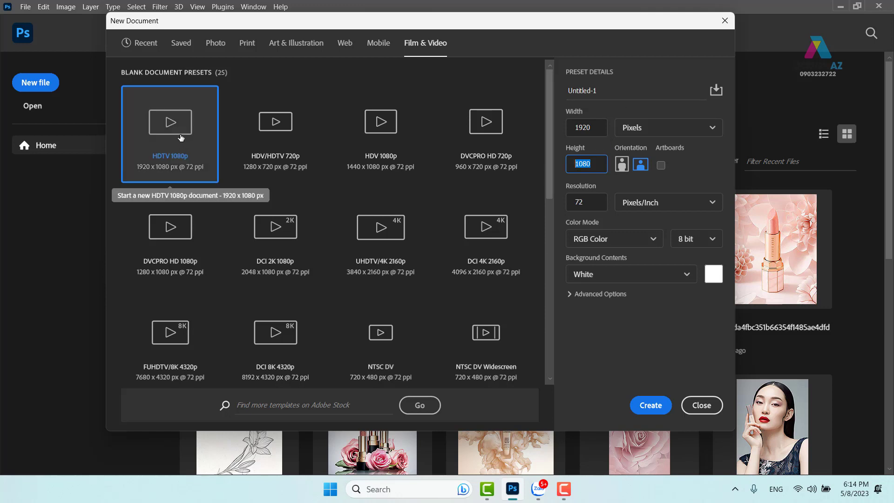
click(592, 127)
double_click(592, 128)
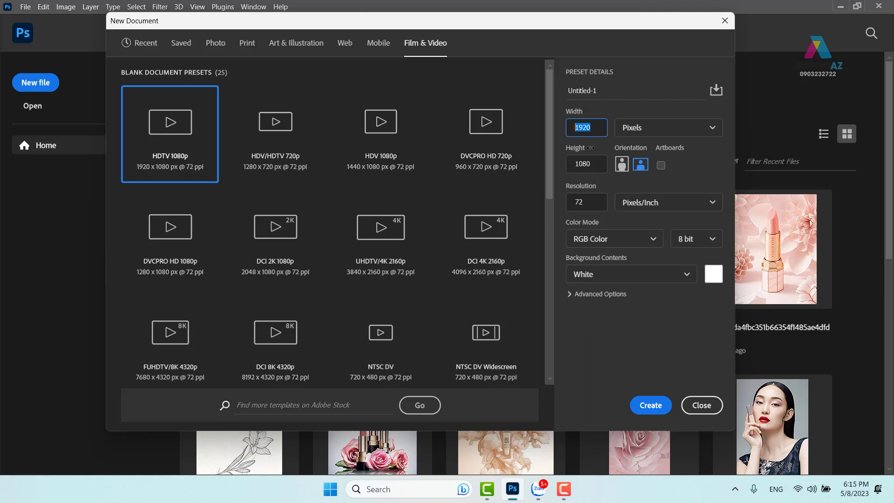
Step: Enter width 1200 and height 600, then check the measurement units list
text(1200)
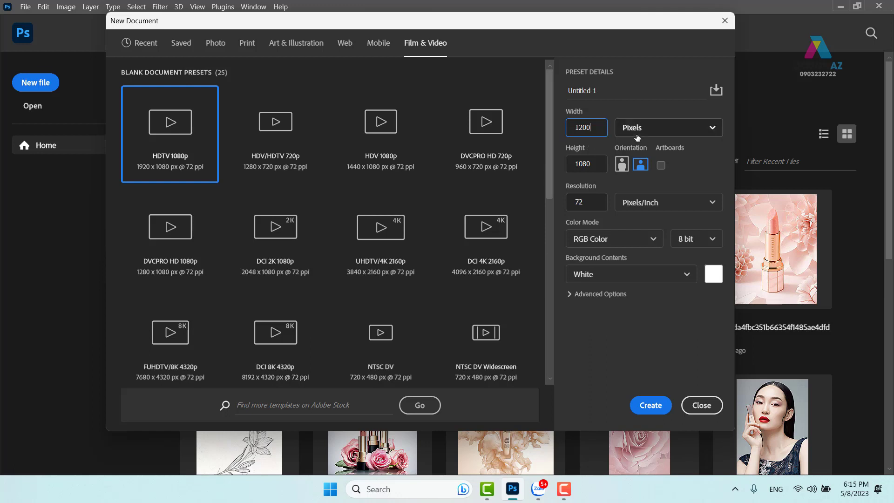
key(Tab)
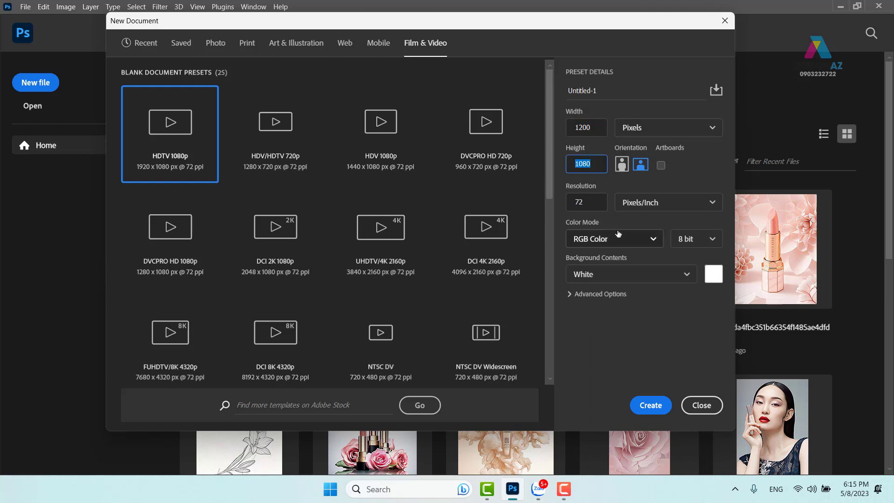
text(600)
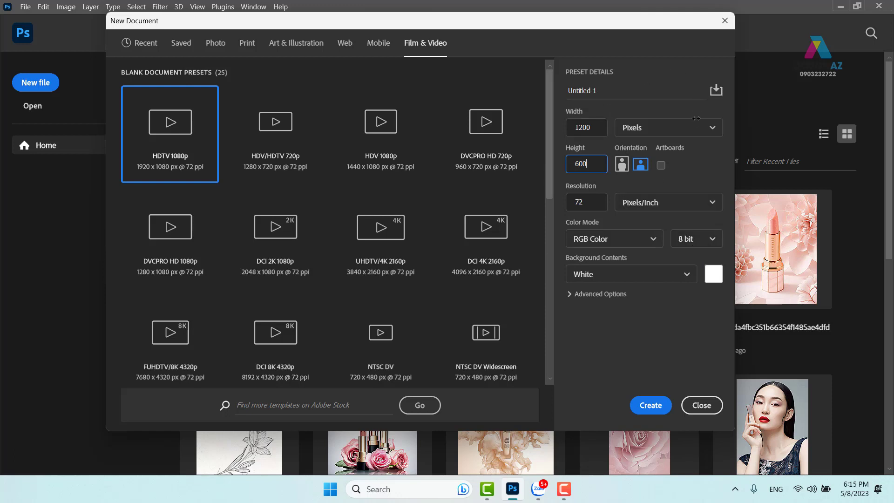
click(646, 128)
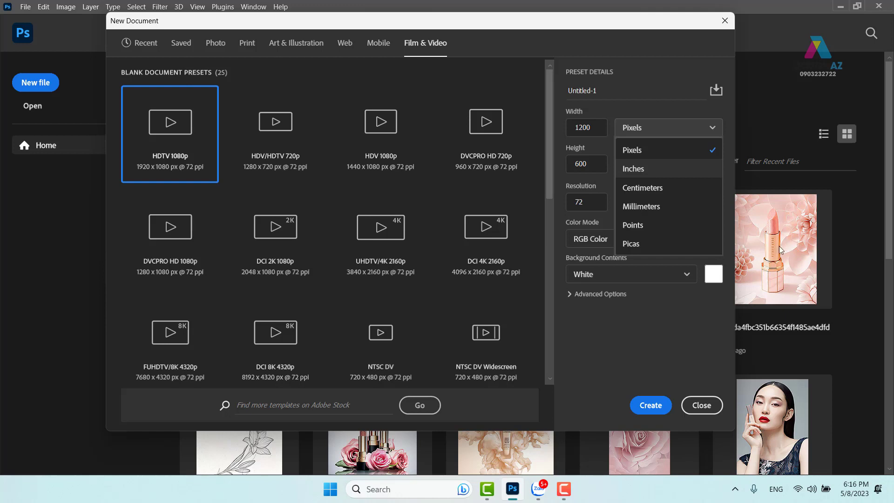
Step: Keep Pixels as the unit and switch the document to portrait orientation
click(725, 307)
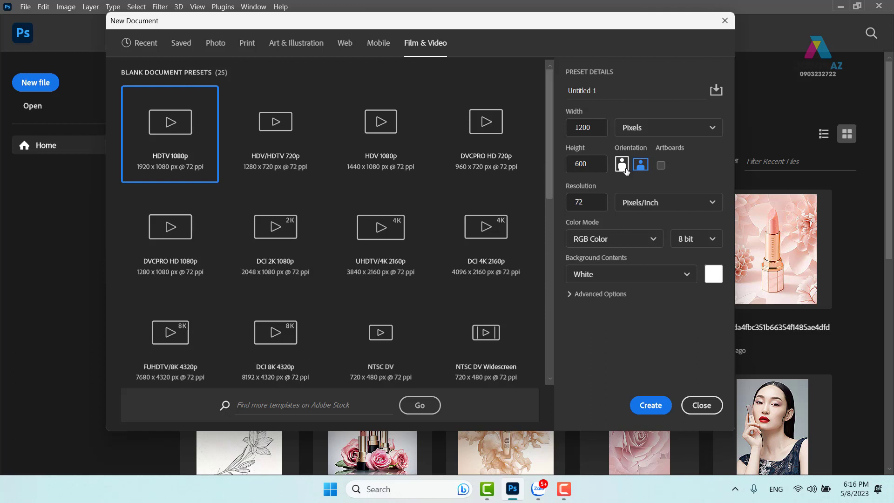
click(624, 169)
Step: Switch the document back to landscape at 1200 × 600 px
click(646, 167)
Step: Enter a resolution of 150 pixels per inch
click(590, 206)
text(150)
Step: Keep RGB Color mode and a White background, then check the 1200 px width
click(626, 240)
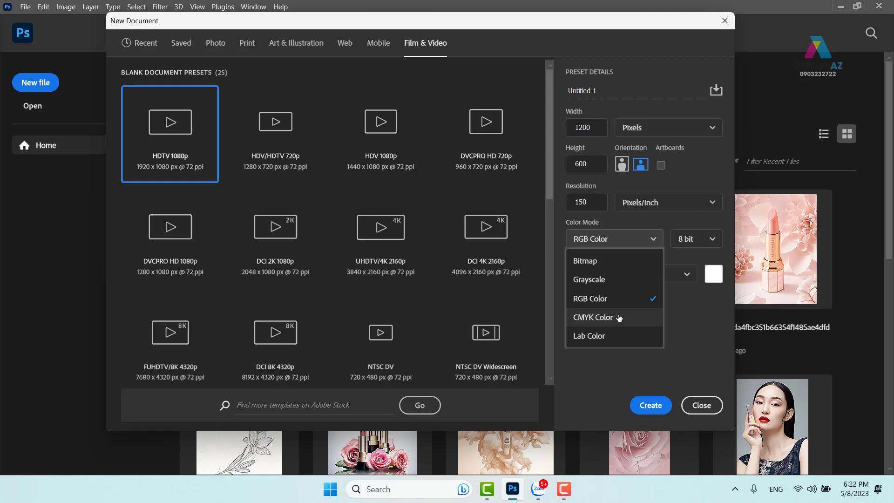
click(711, 309)
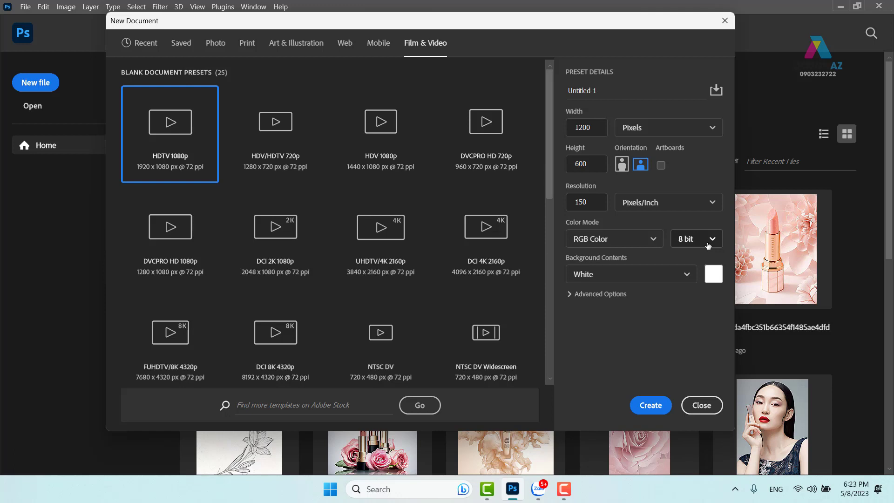
click(651, 276)
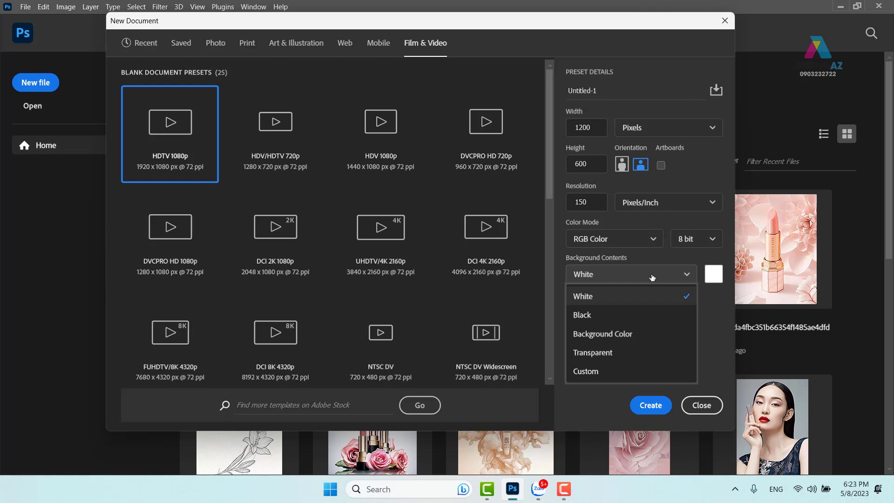
click(716, 312)
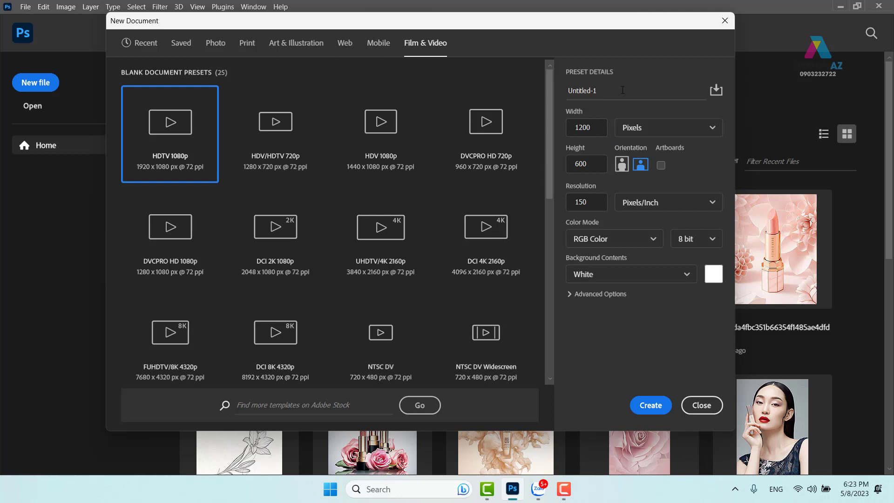
click(596, 135)
Step: Confirm the 600 px height and create the blank white document
click(597, 165)
click(657, 409)
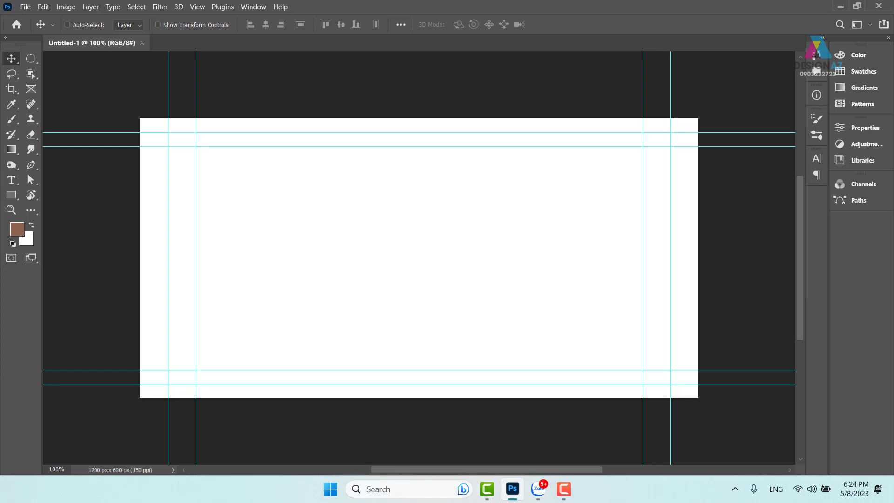
Step: Clear all guides, show the rulers, and drag out a trial guide, then remove it
click(198, 7)
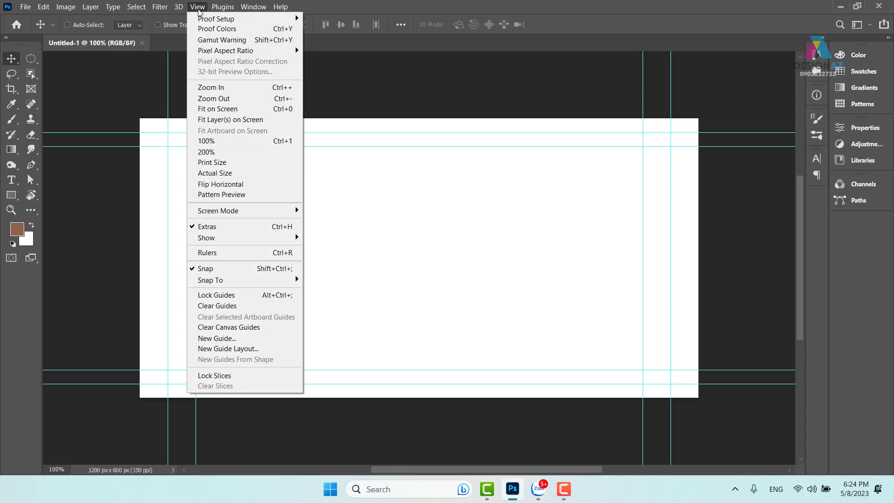
click(270, 308)
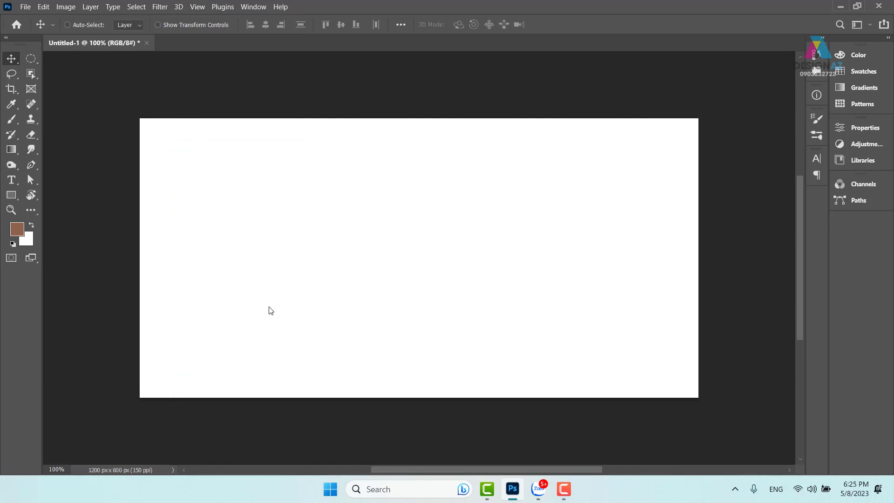
key(ctrl+r)
drag(381, 57, 380, 176)
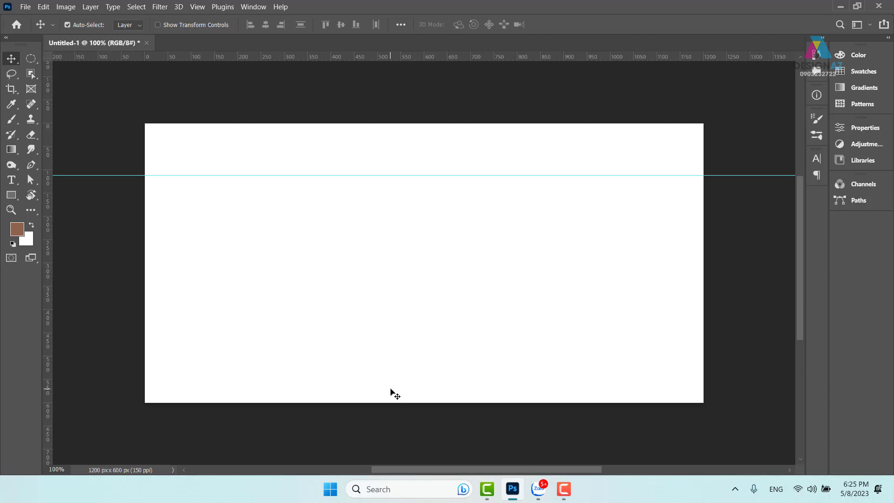
key(ctrl+semicolon)
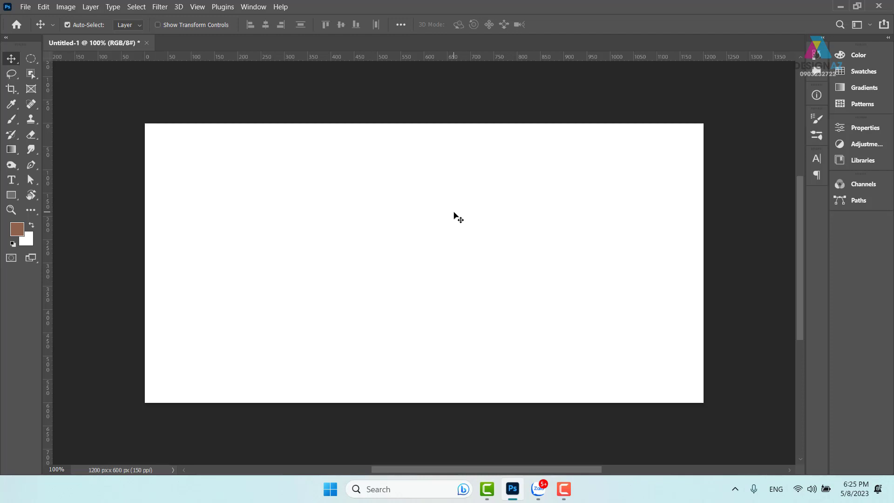
Step: Zoom the canvas to 200% and back to 100%, then hide the rulers
key(ctrl+plus)
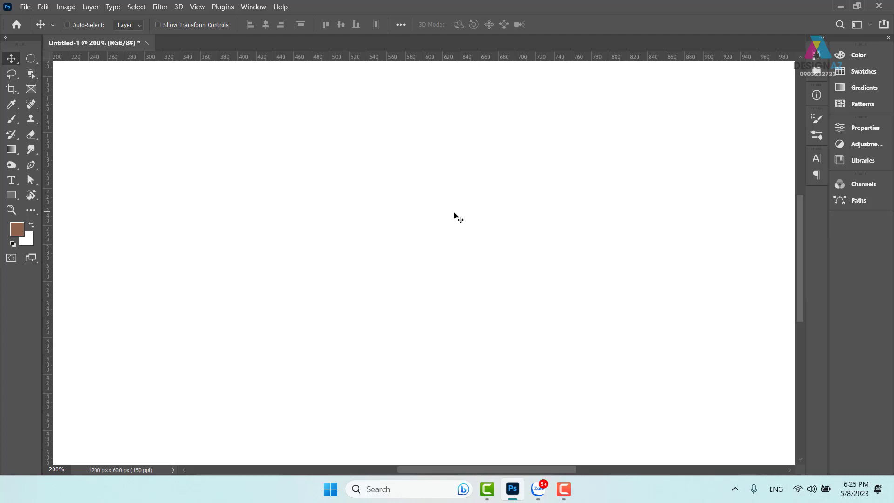
key(ctrl)
key(ctrl+minus)
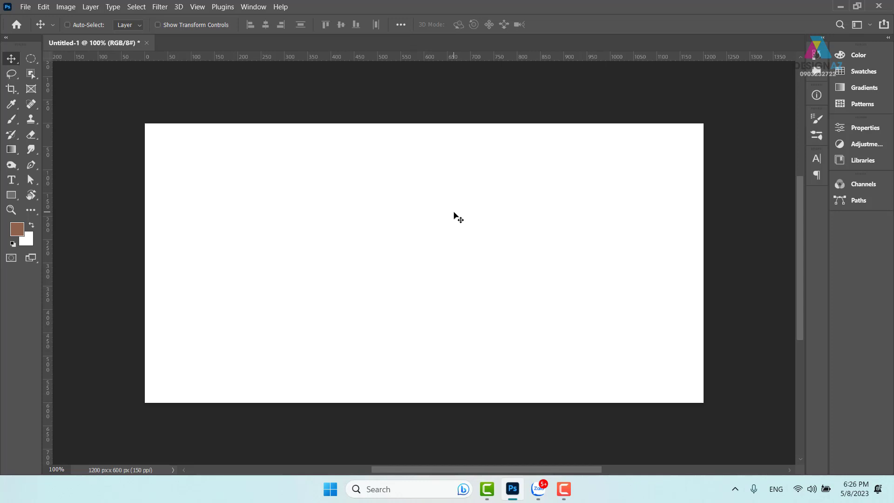
key(ctrl+r)
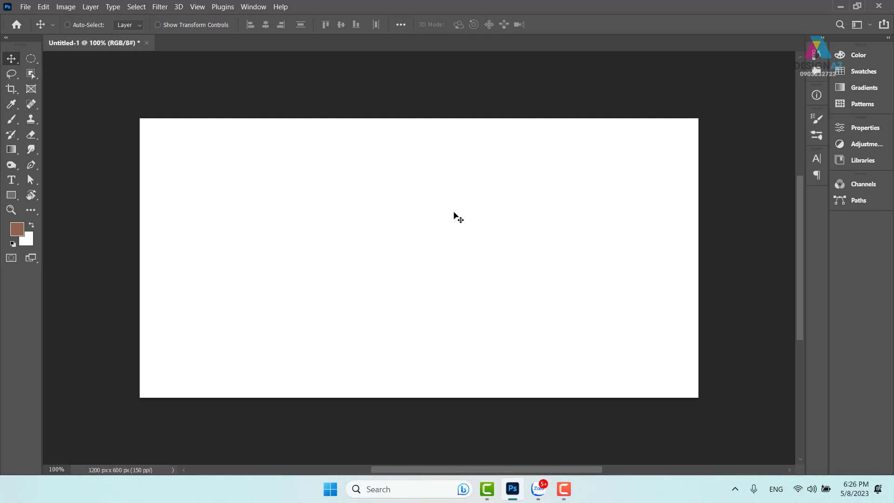
Step: Fit the whole canvas to the screen and show the Layers panel with its Background layer
key(ctrl+plus)
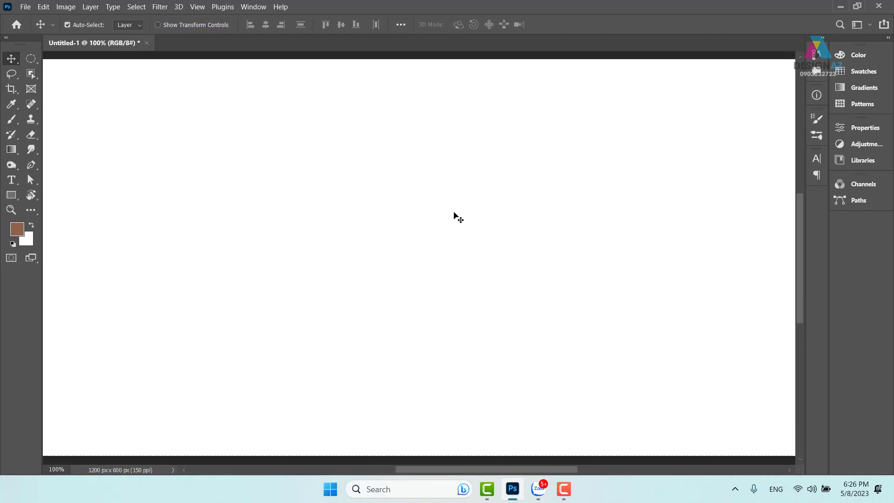
key(ctrl+minus)
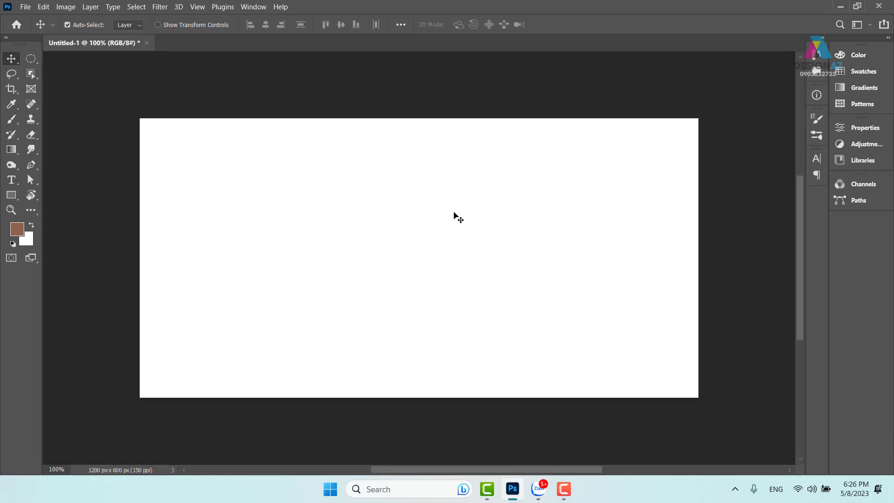
key(ctrl+minus)
key(ctrl+minus)
key(ctrl+minus)
key(ctrl+minus)
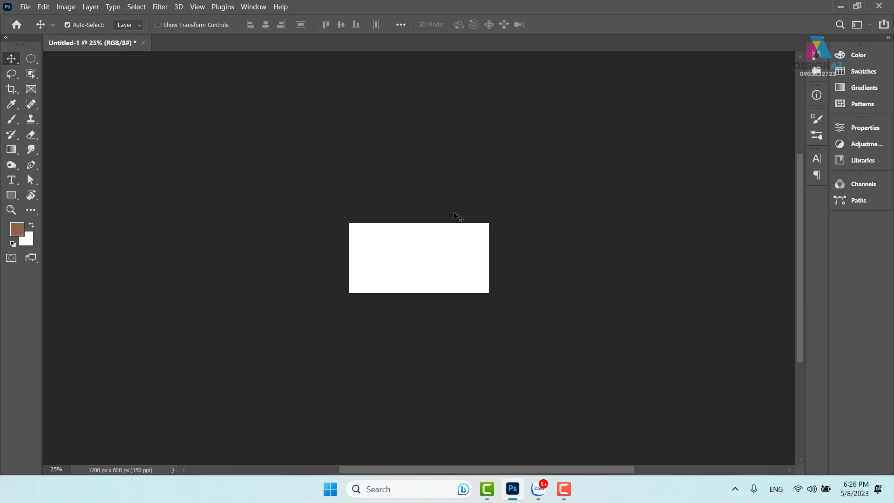
key(ctrl+0)
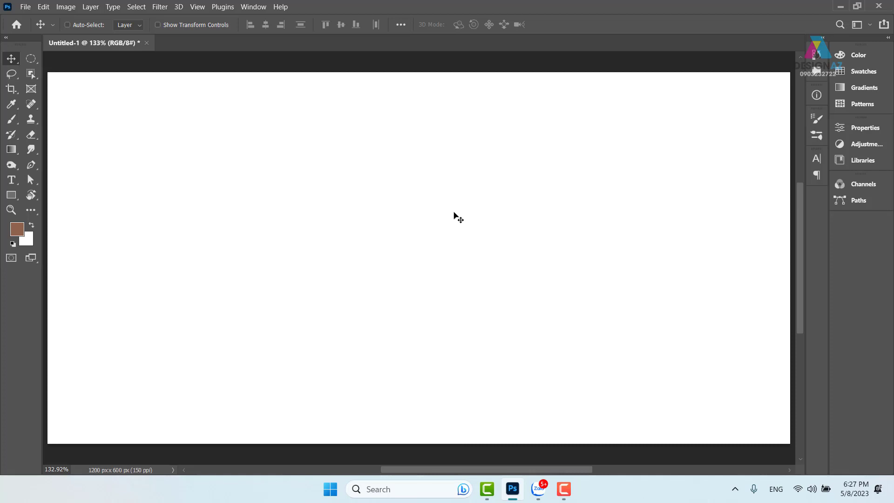
key(F7)
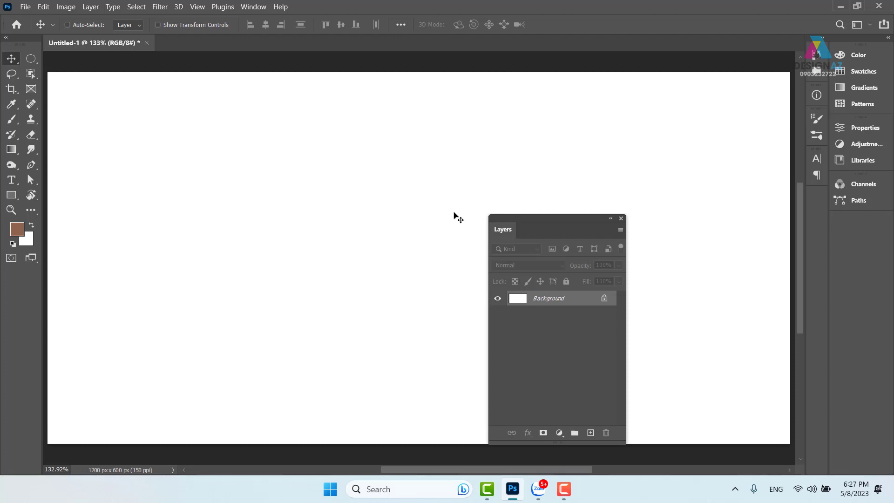
Step: Return the view to 100% and unlock the Background layer into Layer 0
key(F7)
key(F7)
key(ctrl+1)
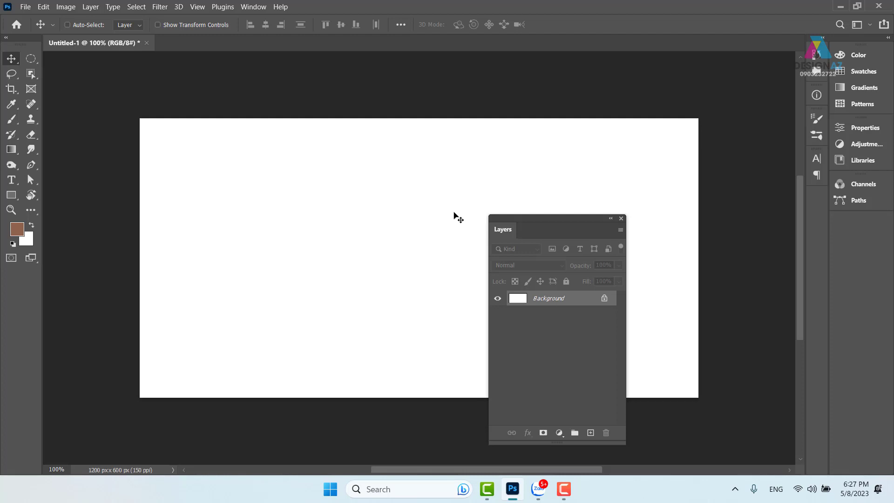
click(604, 299)
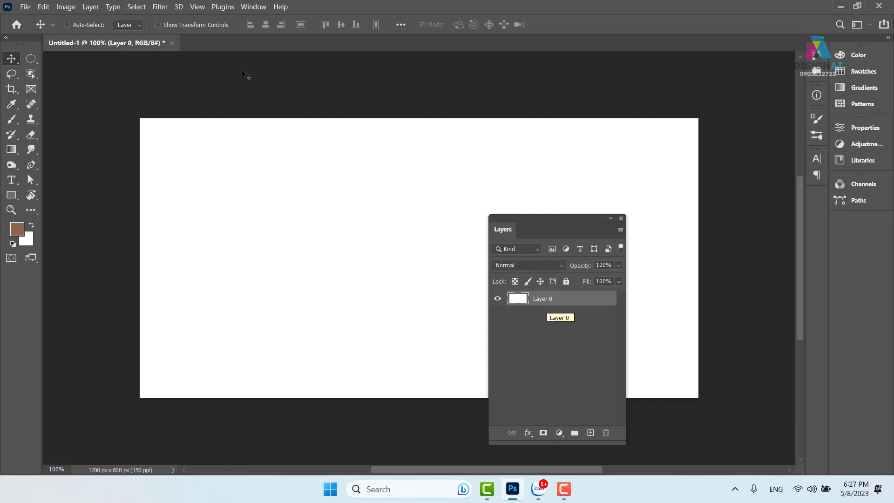
Step: Drag the Layers panel up to the top-right of the workspace
click(253, 6)
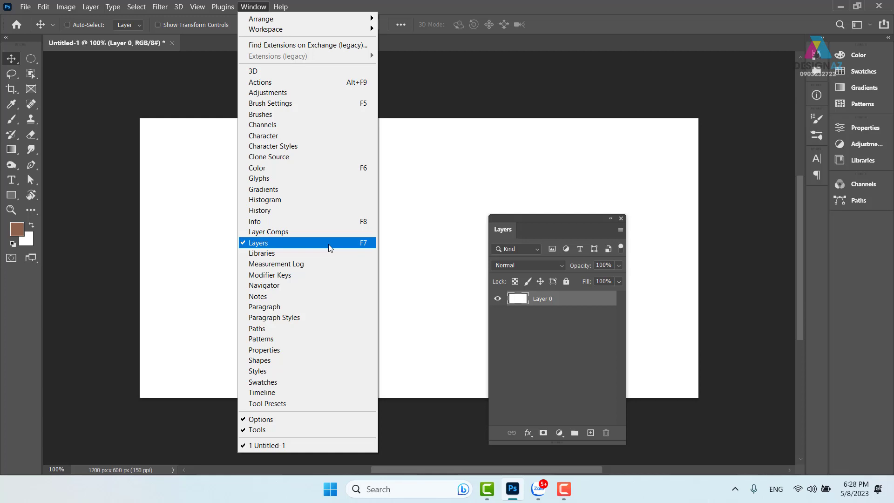
click(566, 62)
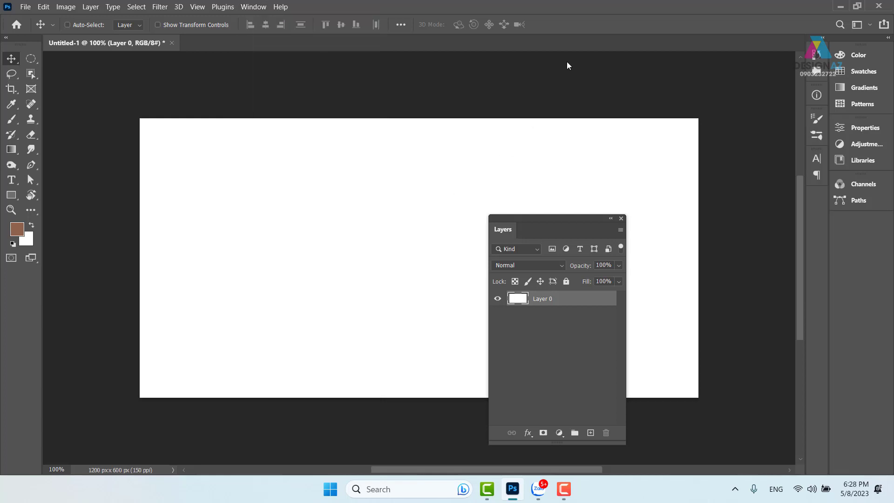
drag(563, 215, 587, 179)
drag(622, 138, 692, 95)
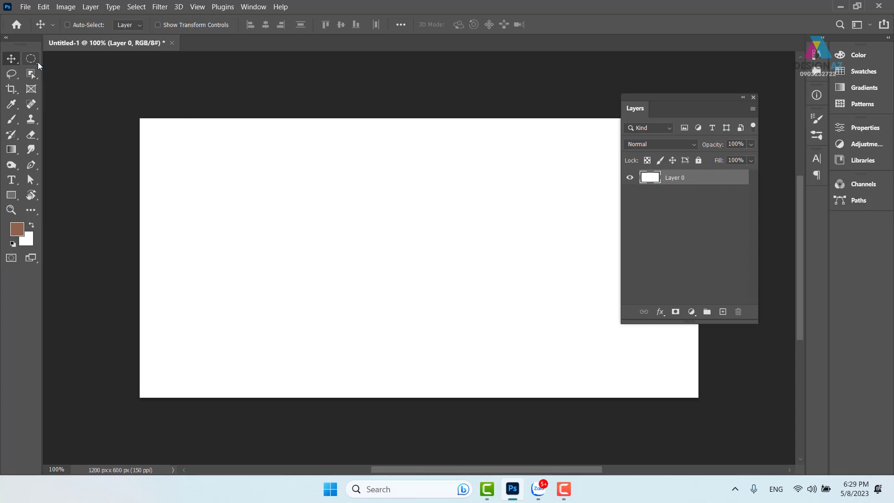
Step: Swap the Elliptical Marquee for the Rectangular Marquee Tool in the toolbar flyout
click(37, 62)
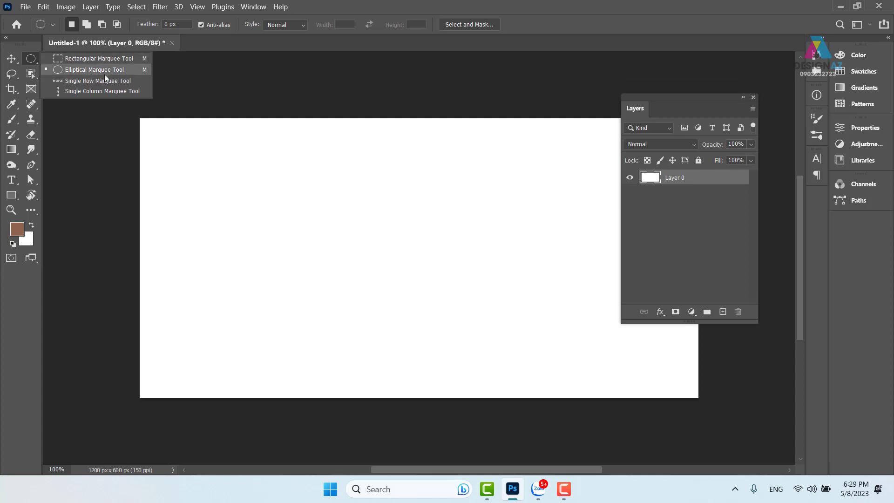
click(84, 60)
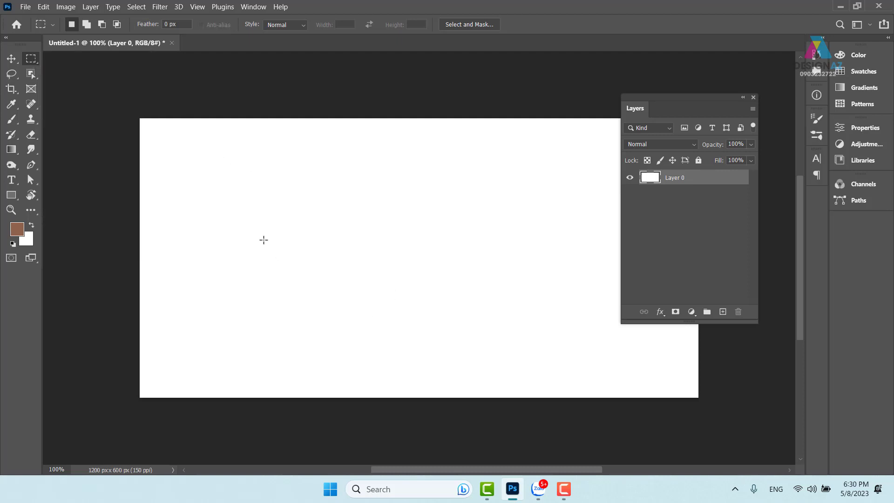
Step: Drag a tall rectangular marquee on the left side of the blank canvas
drag(212, 133, 320, 364)
Step: Create empty Layer 1 above Layer 0 with the Layers panel's new-layer button
click(724, 314)
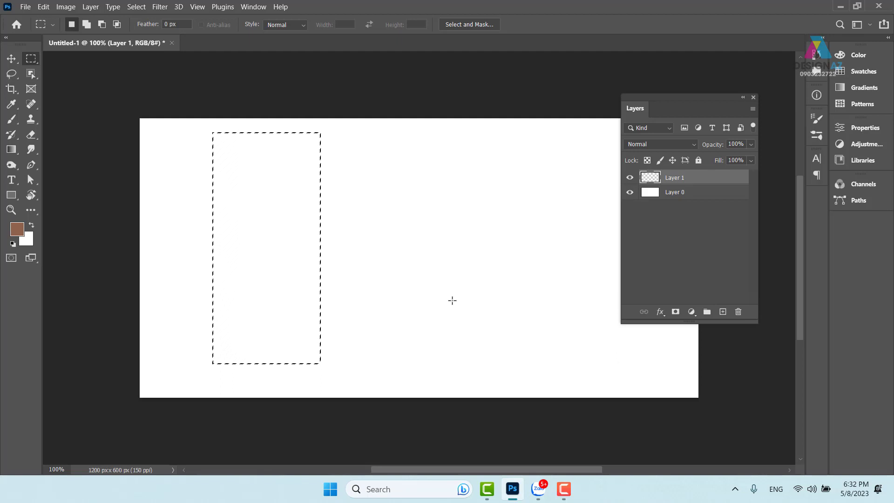
Step: Set the foreground swatch to teal by entering hex 007a90 in the Color Picker
click(17, 229)
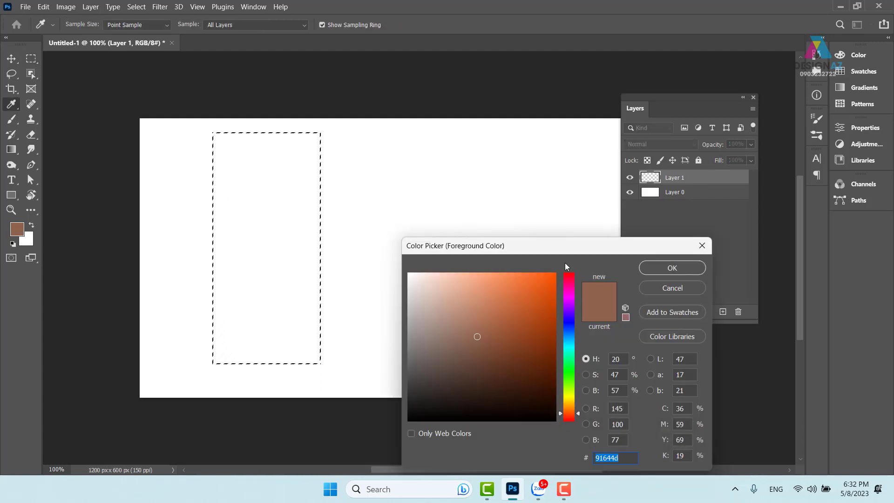
text(007a90)
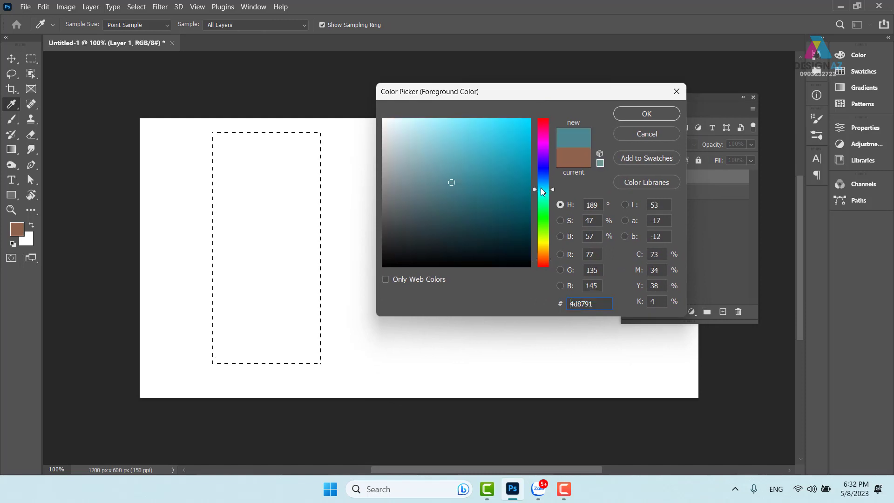
click(661, 113)
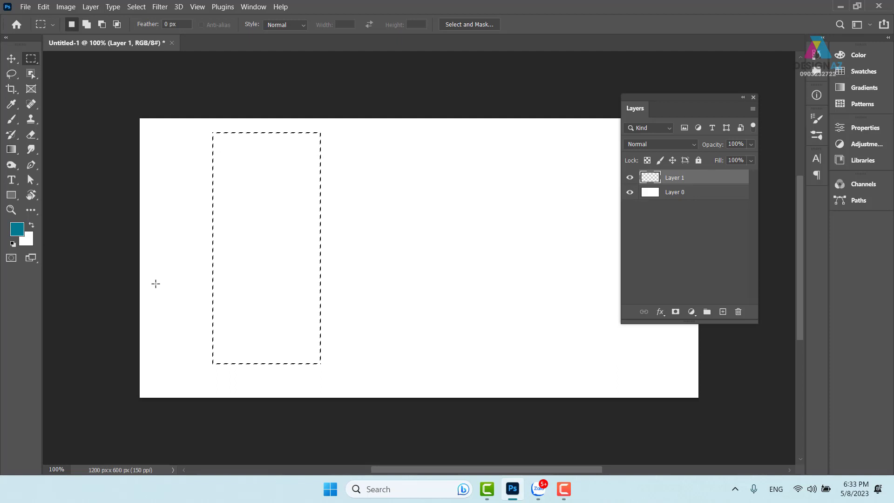
Step: Fill the tall selection on Layer 1 with teal #007a90 using Alt+Backspace
key(alt)
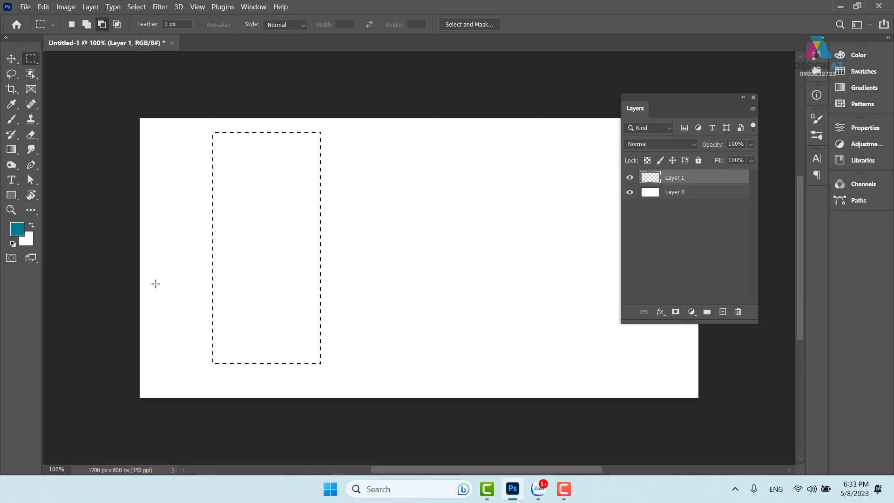
key(alt+BackSpace)
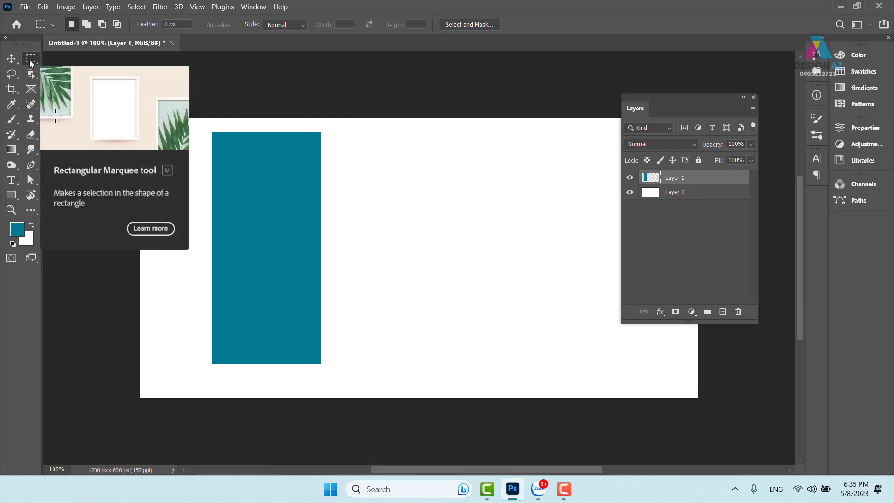
Step: Drag a wide rectangular selection to the right of the teal bar
drag(490, 240, 587, 288)
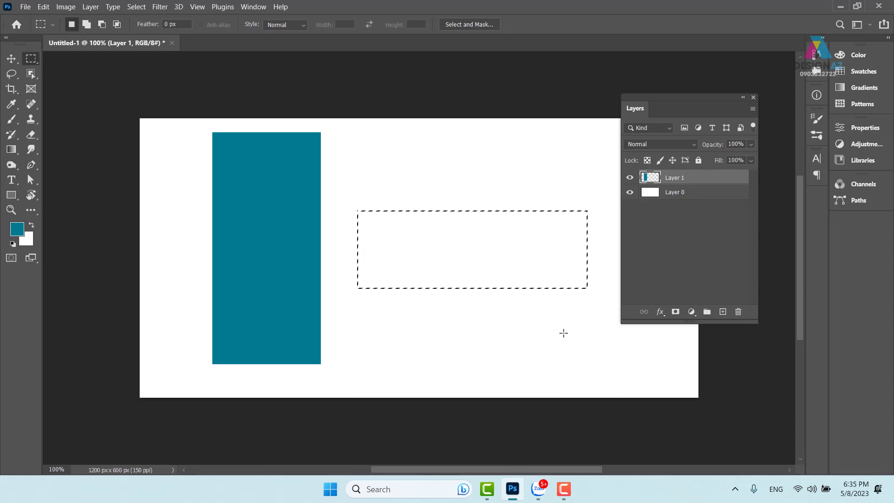
mouse_move(567, 499)
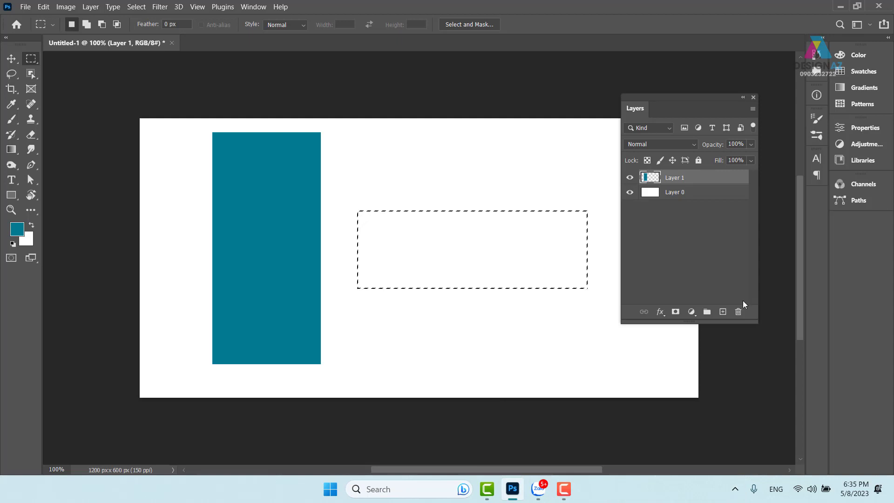
Step: Add empty Layer 2 and set the foreground colour to bright orange ff9000
click(723, 311)
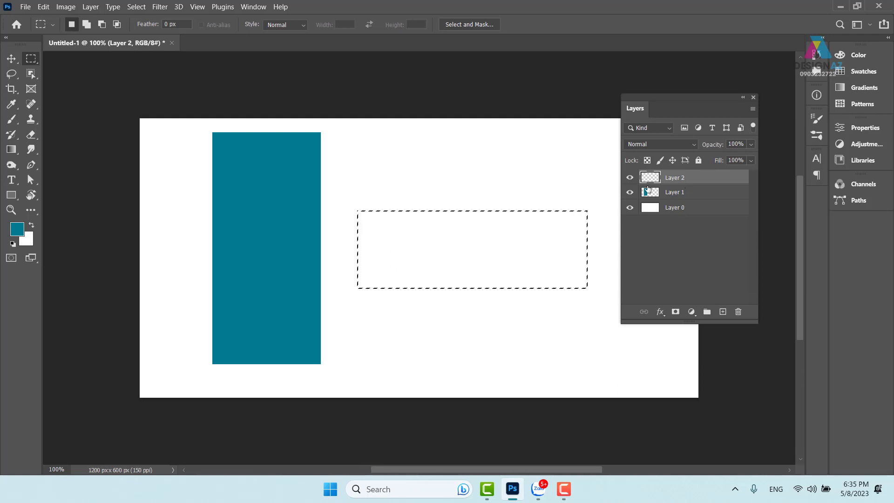
click(20, 231)
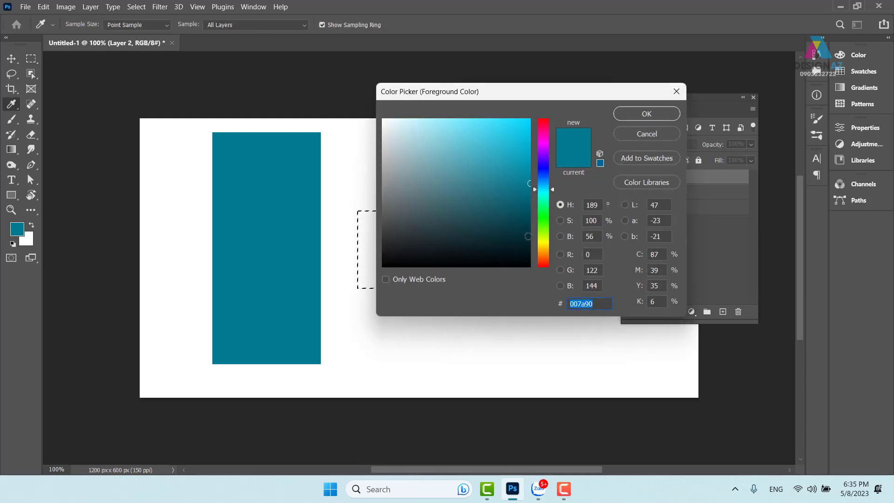
click(542, 253)
drag(506, 148, 547, 110)
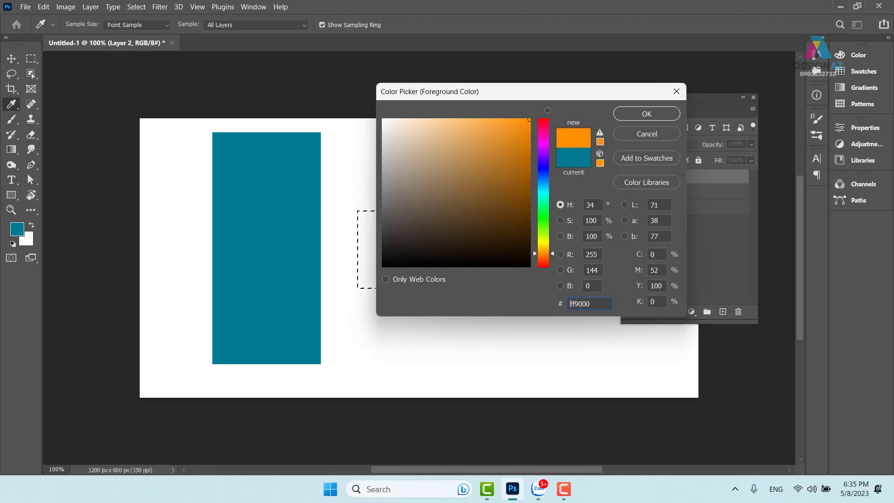
click(635, 116)
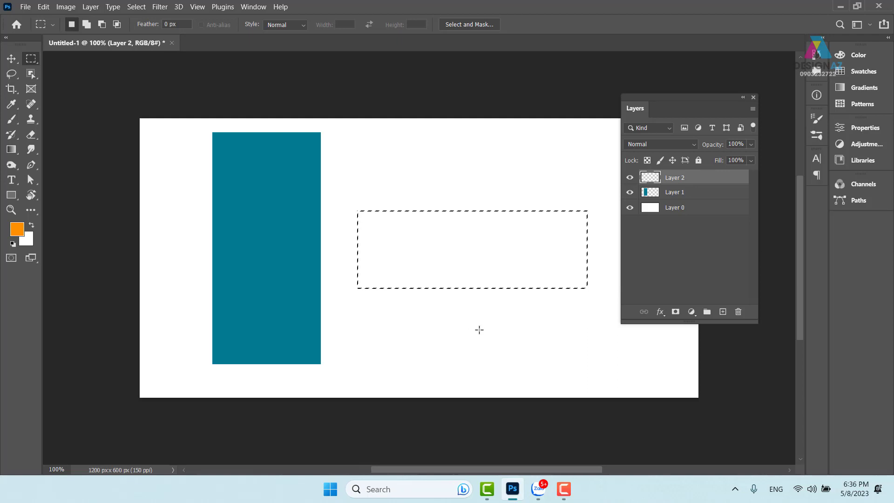
Step: Fill the wide selection on Layer 2 with orange, then select a square over the teal rectangle's left side
key(alt)
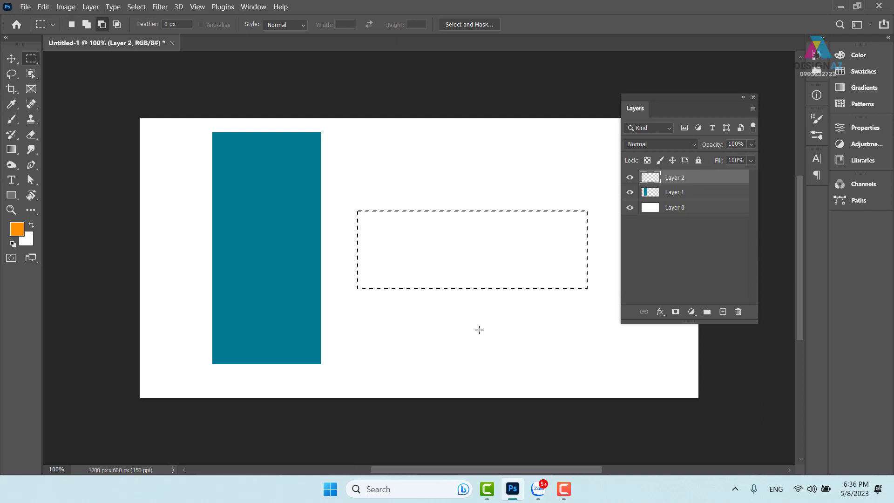
key(alt+BackSpace)
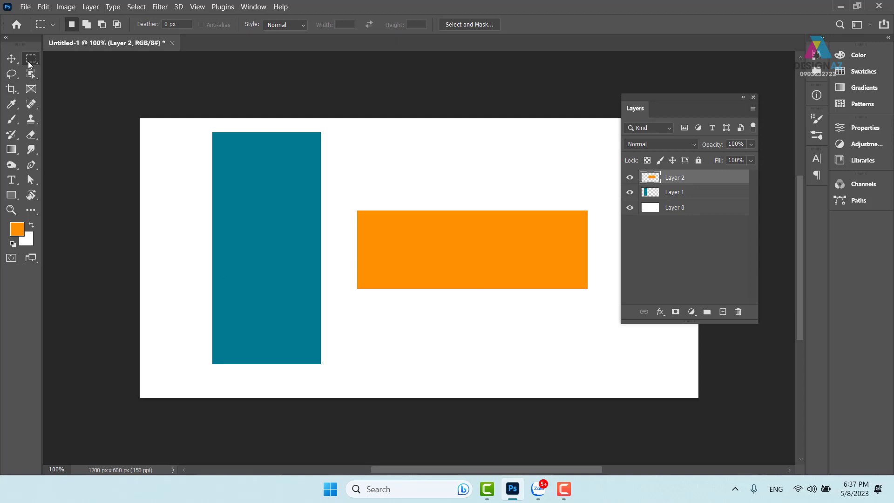
drag(186, 183, 335, 330)
drag(335, 330, 335, 330)
Step: Replace the selection with a new square marquee over the teal rectangle and add empty Layer 3
click(334, 329)
drag(185, 178, 341, 331)
click(722, 312)
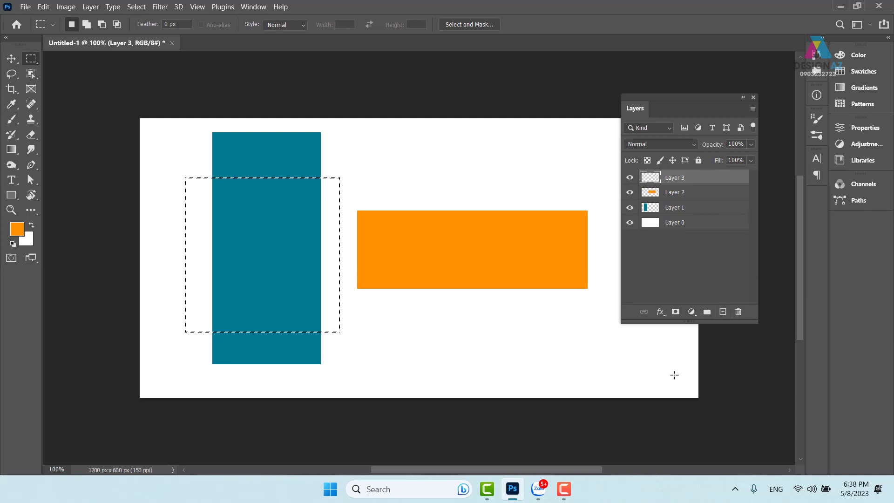
Step: Change the foreground colour from orange to magenta #b928bb in the Color Picker
click(19, 226)
drag(404, 187, 471, 173)
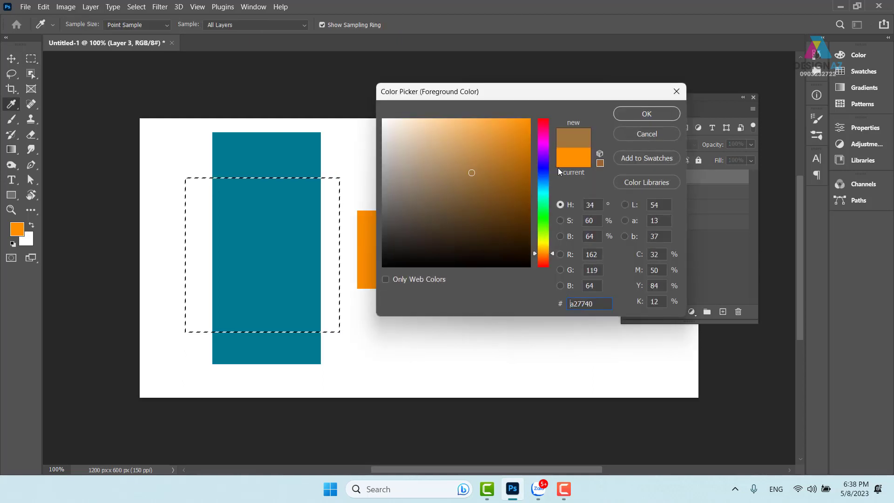
drag(543, 179, 500, 159)
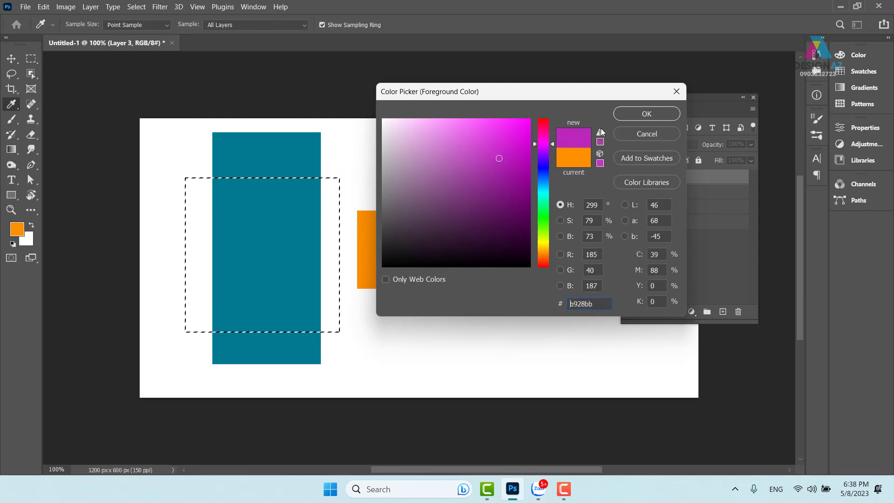
click(646, 114)
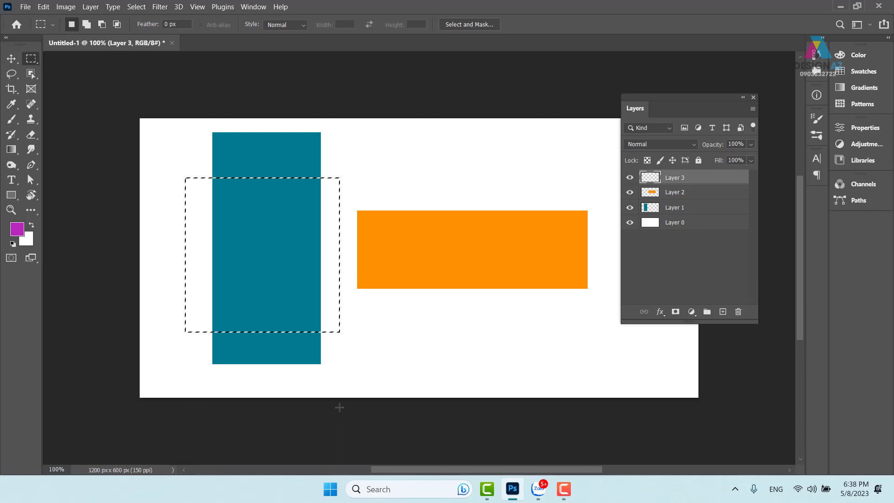
Step: Fill the square selection on Layer 3 with magenta using Alt+Backspace, then deselect with Ctrl+D
key(alt)
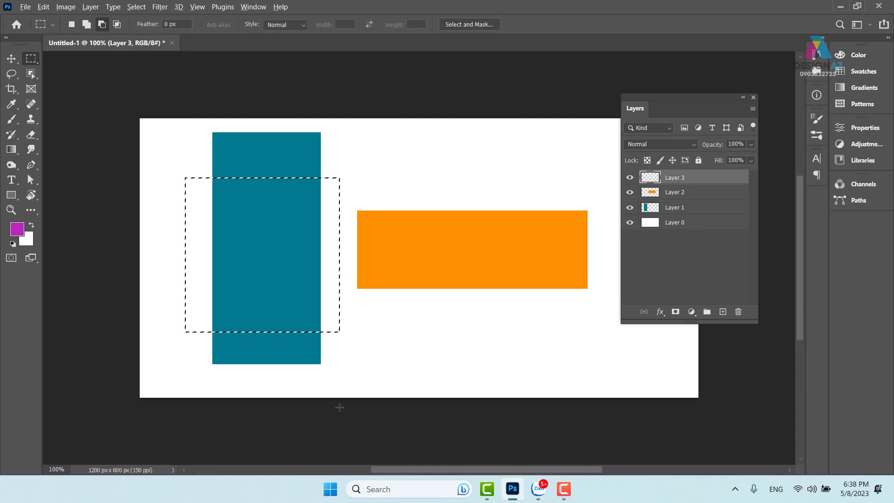
key(alt+BackSpace)
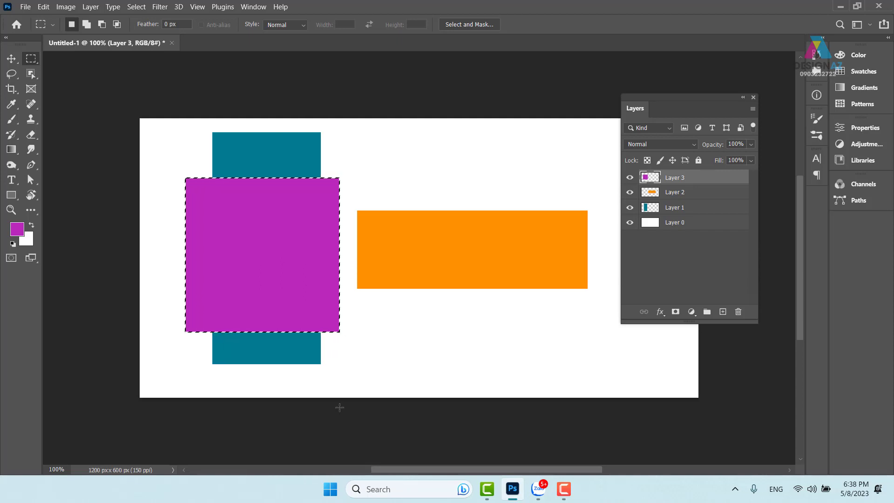
key(ctrl+d)
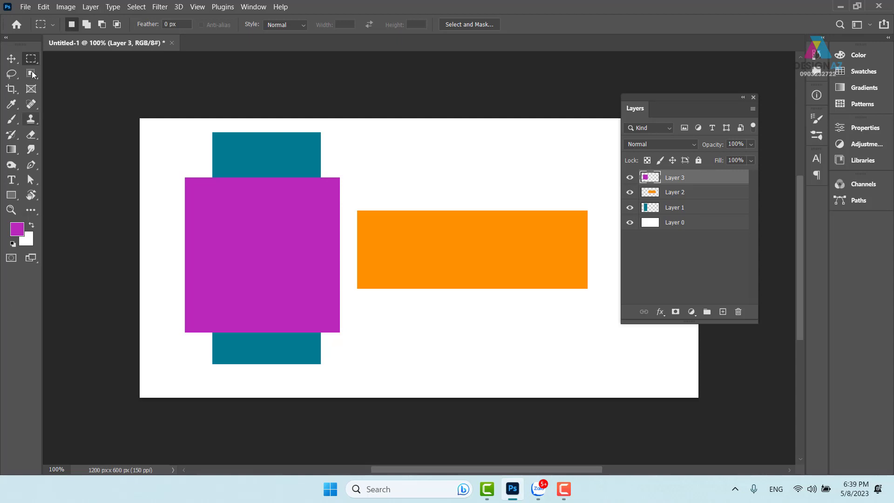
right_click(238, 203)
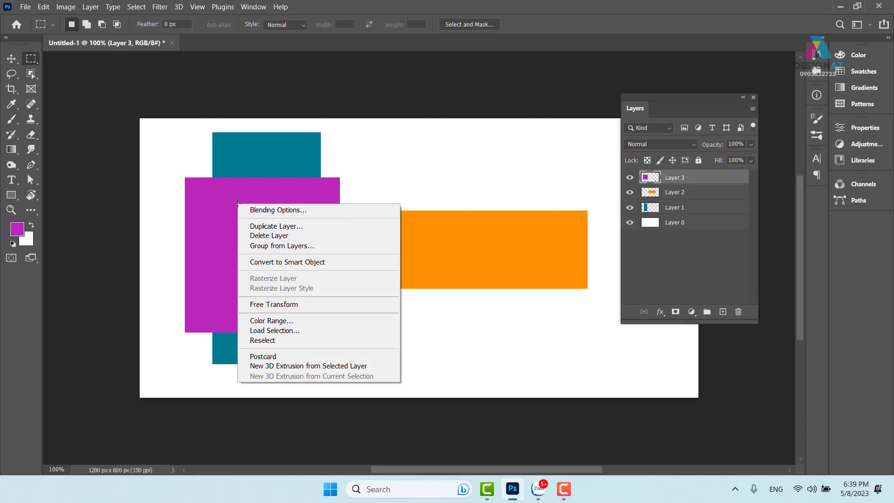
click(277, 165)
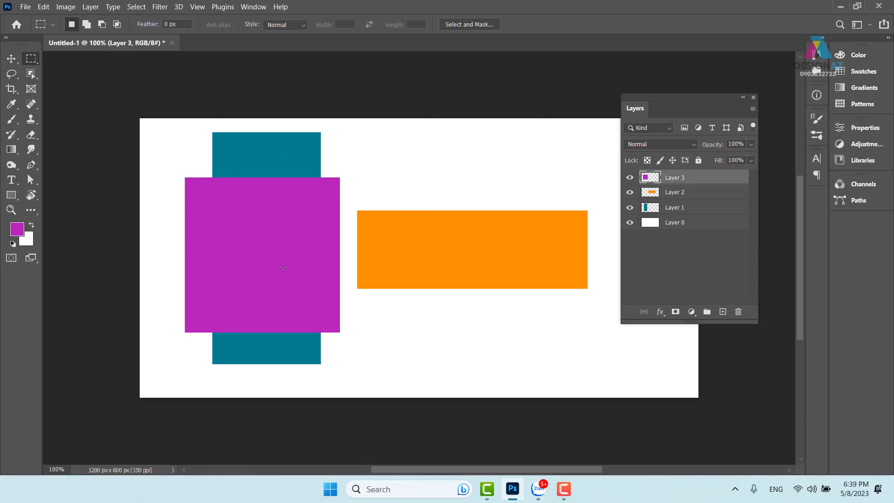
Step: Use the Move tool to shift teal (Layer 1), orange (Layer 2) and magenta (Layer 3) into overlapping positions
click(11, 59)
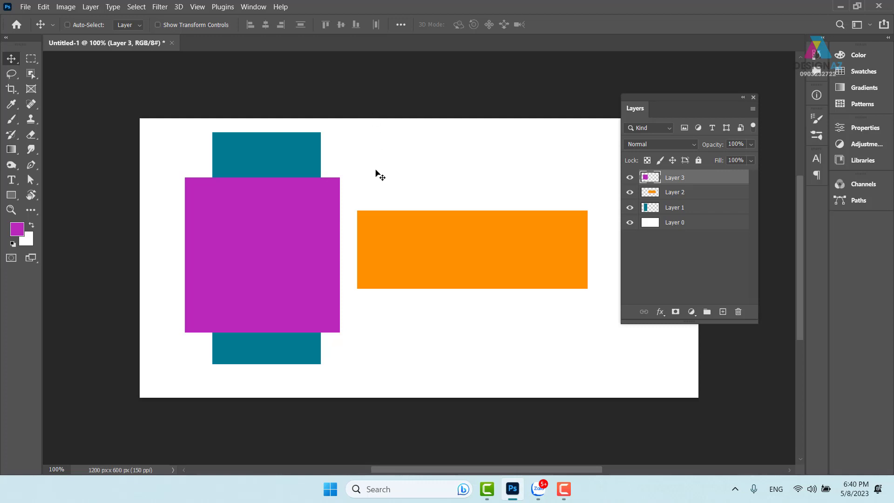
right_click(299, 152)
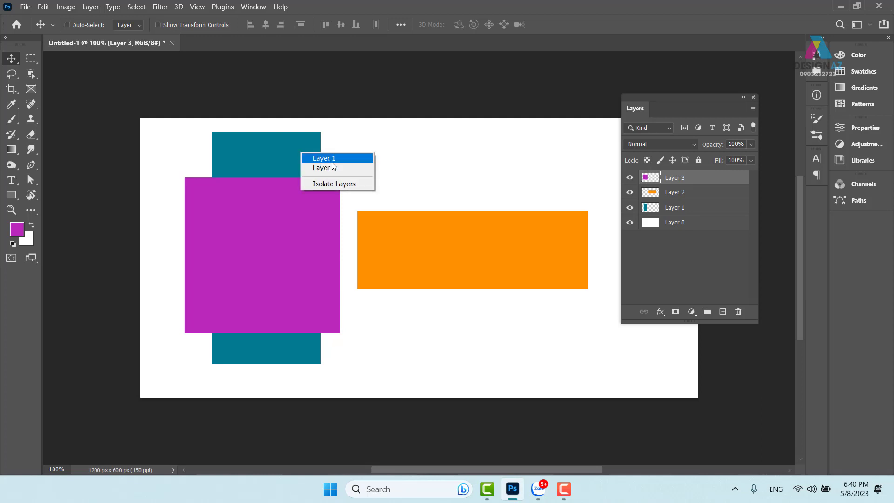
click(334, 159)
drag(297, 161, 464, 172)
right_click(526, 218)
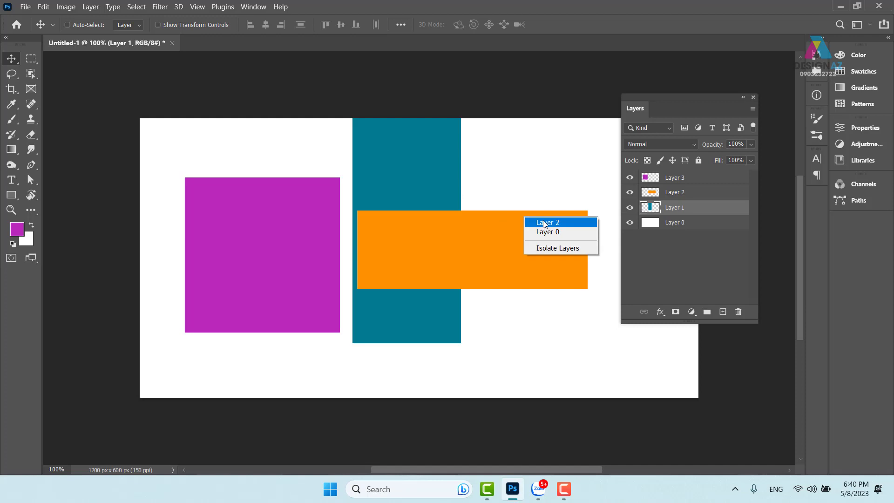
click(544, 223)
drag(505, 243, 507, 212)
right_click(261, 235)
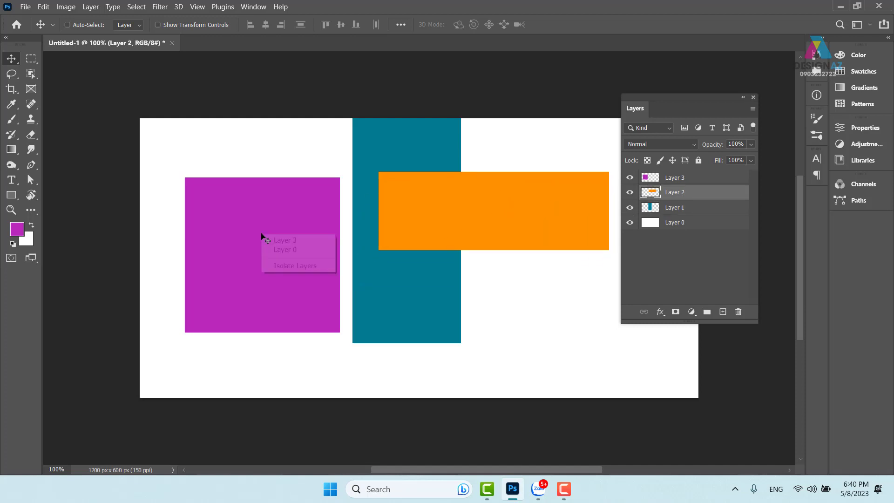
click(279, 239)
drag(267, 209, 342, 317)
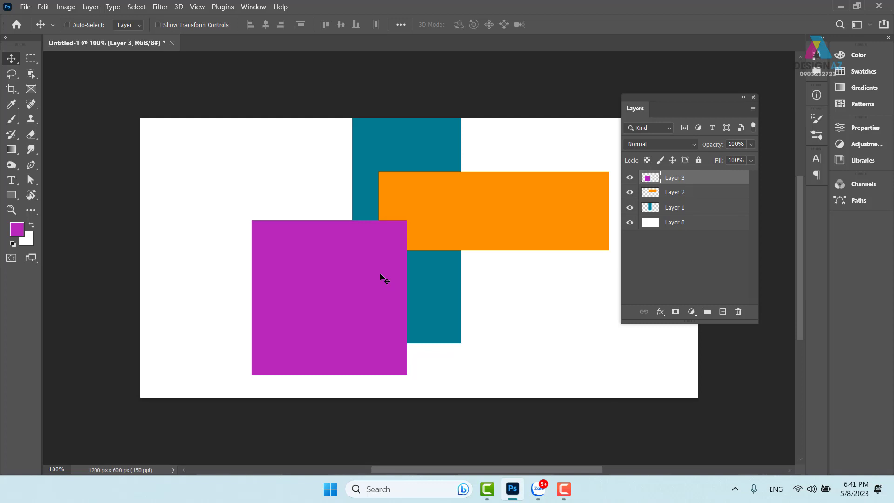
Step: Select Layer 3 and drop the magenta square's opacity to 40%
right_click(319, 261)
click(336, 265)
click(750, 144)
drag(746, 158, 718, 159)
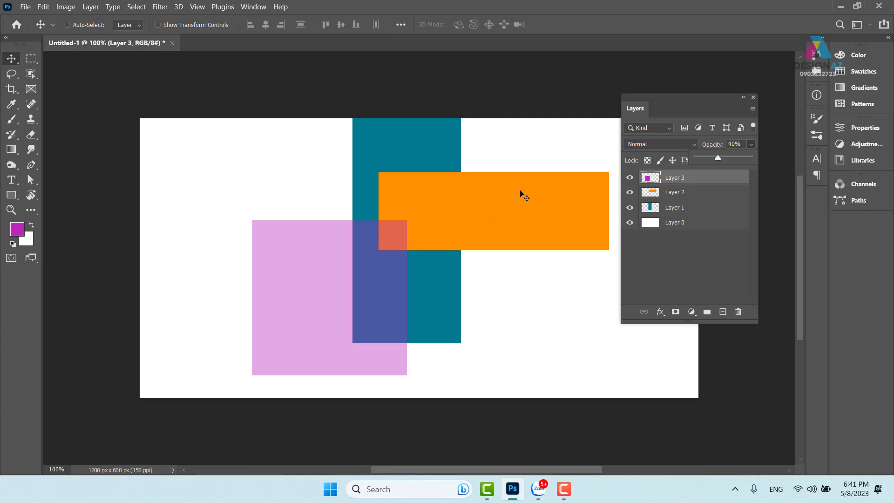
right_click(519, 190)
Step: Select Layer 2 and lower the orange rectangle's Fill to 55%
click(536, 194)
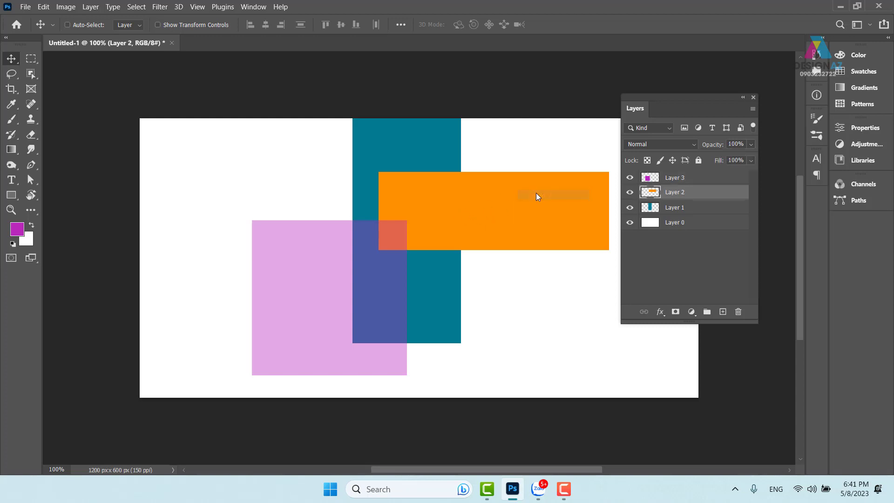
click(750, 160)
drag(727, 173, 726, 173)
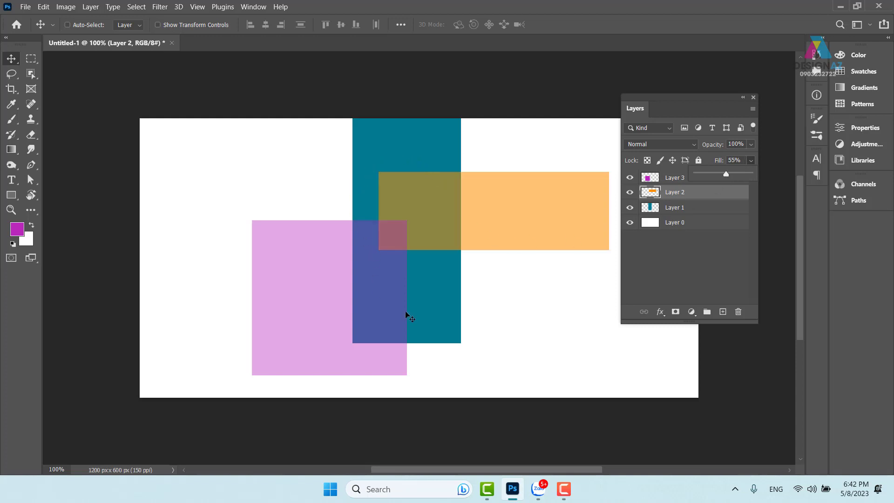
right_click(391, 144)
click(409, 149)
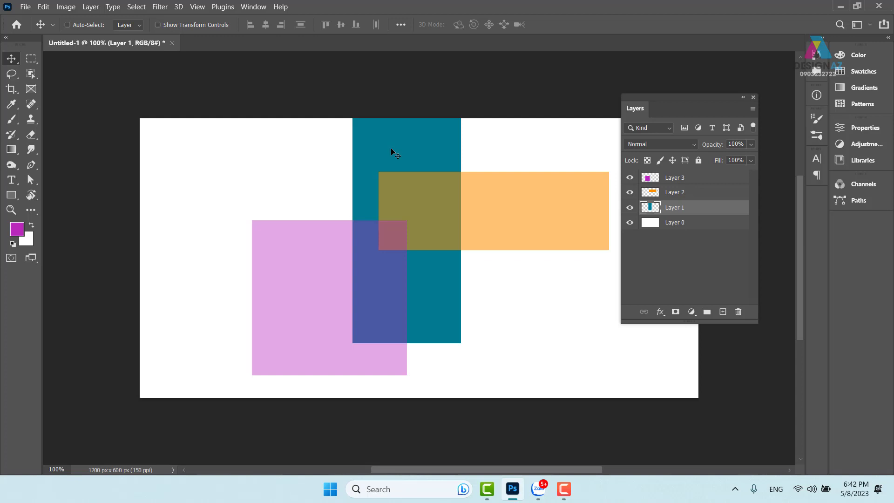
Step: With Layer 1 active, press 4 to set the teal bar's opacity to 40%
right_click(426, 138)
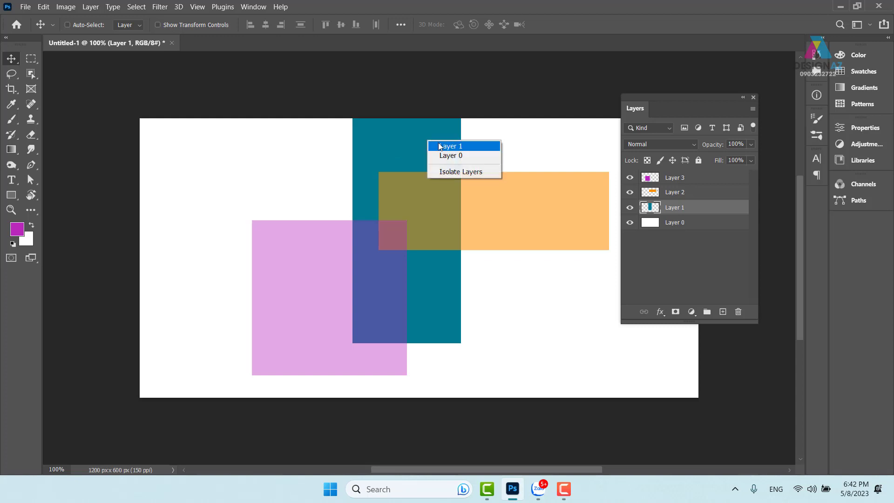
click(439, 148)
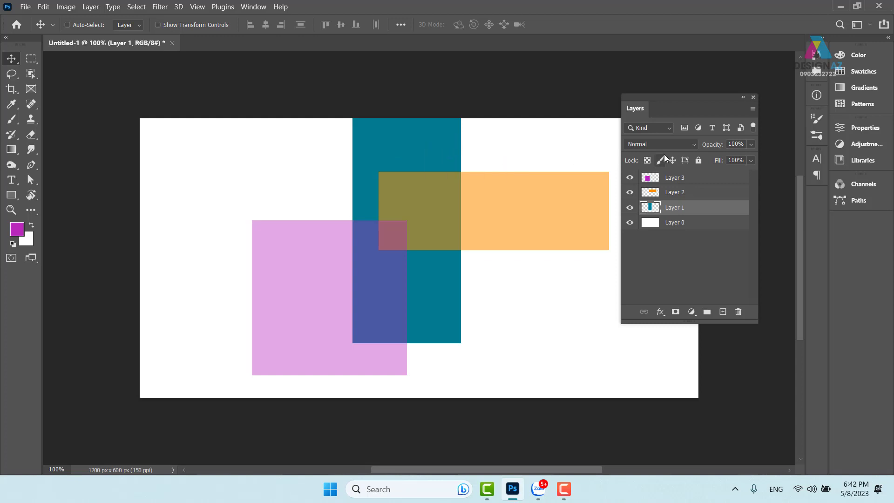
key(4)
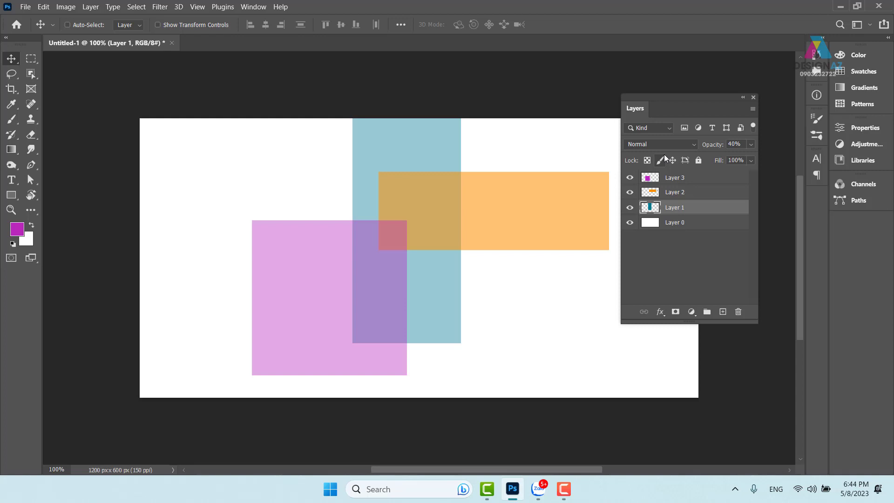
Step: Rotate Layer 3's pink square 45° into a diamond, nudge it up-left, and commit
right_click(290, 249)
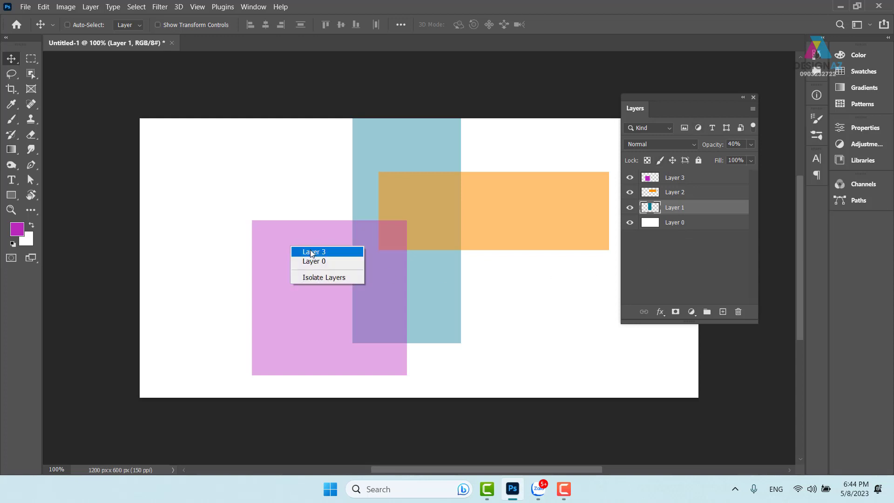
click(311, 252)
mouse_move(308, 253)
mouse_down()
mouse_move(282, 238)
mouse_move(299, 245)
mouse_move(303, 266)
mouse_move(304, 237)
mouse_up()
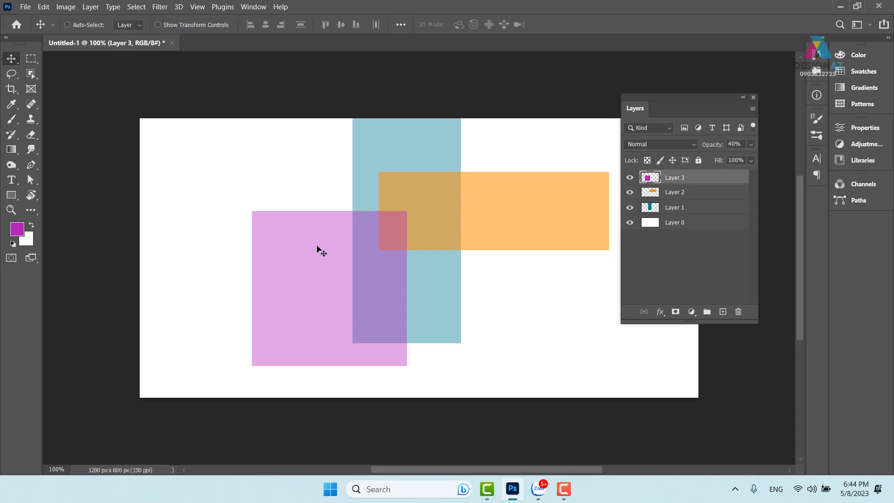
key(ctrl+t)
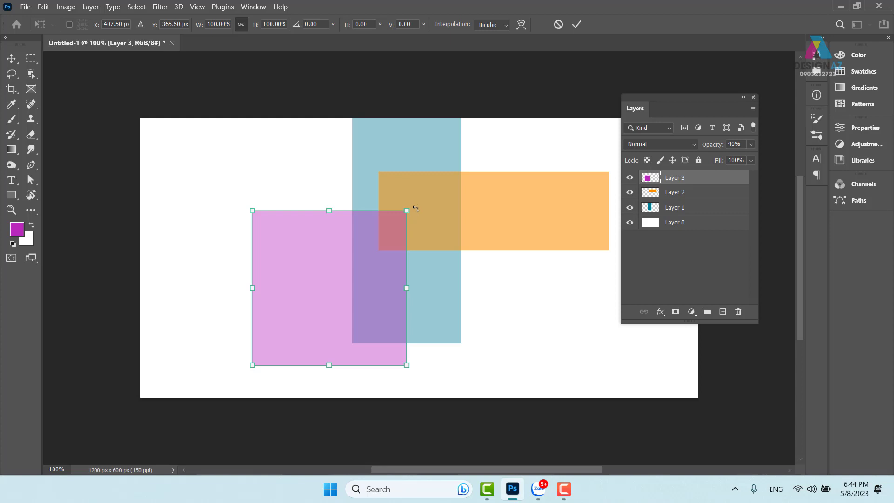
drag(412, 207, 452, 275)
key(ctrl+z)
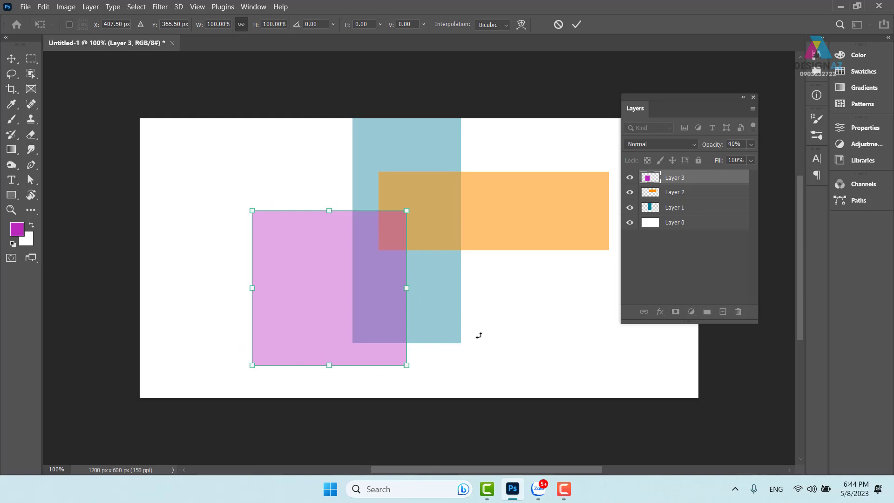
drag(419, 200, 445, 294)
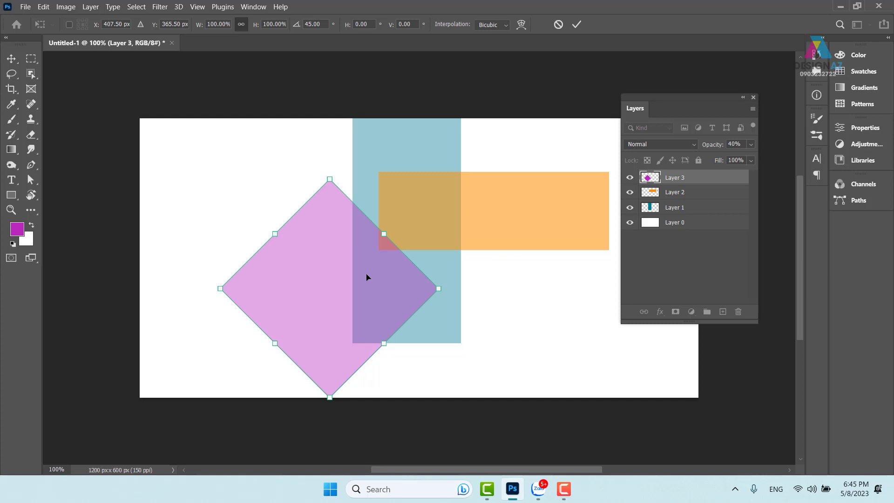
drag(357, 301, 332, 261)
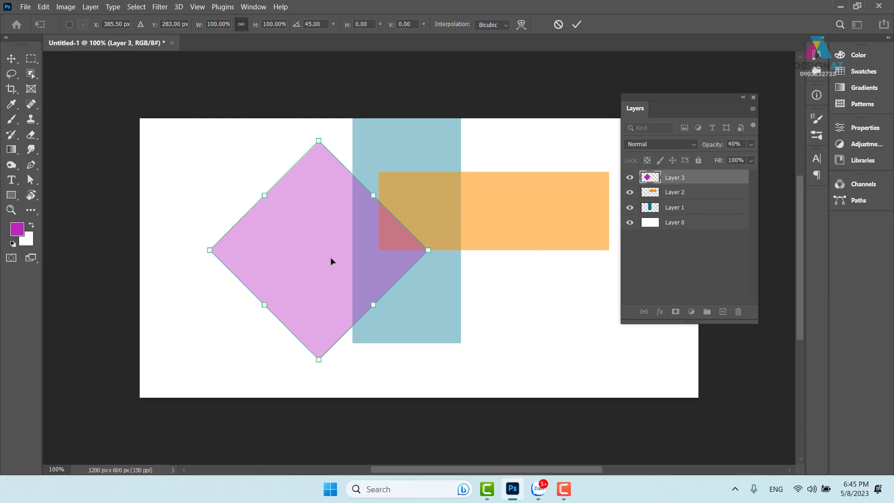
key(Return)
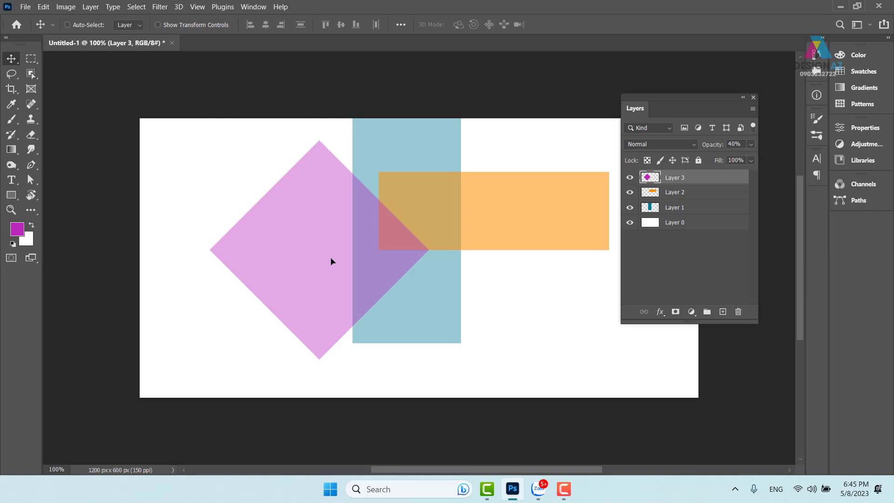
Step: Rotate Layer 2's orange rectangle 45° and move it down-left, off the canvas bottom
right_click(528, 194)
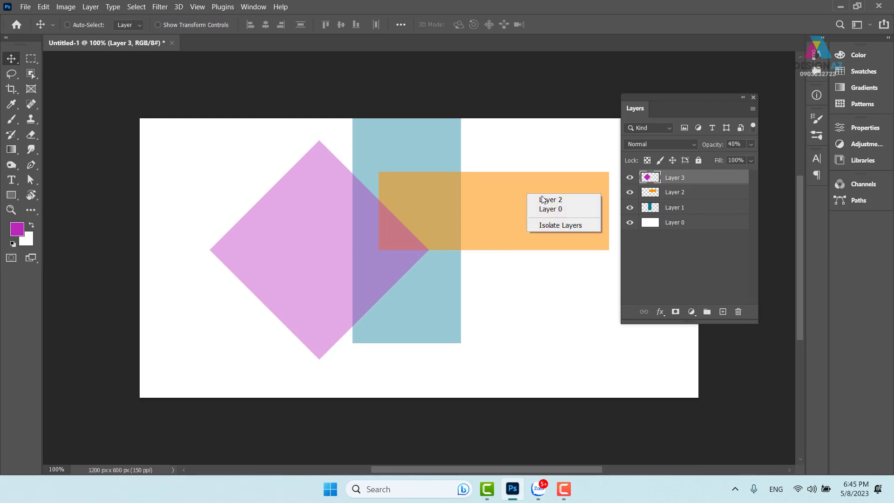
click(549, 199)
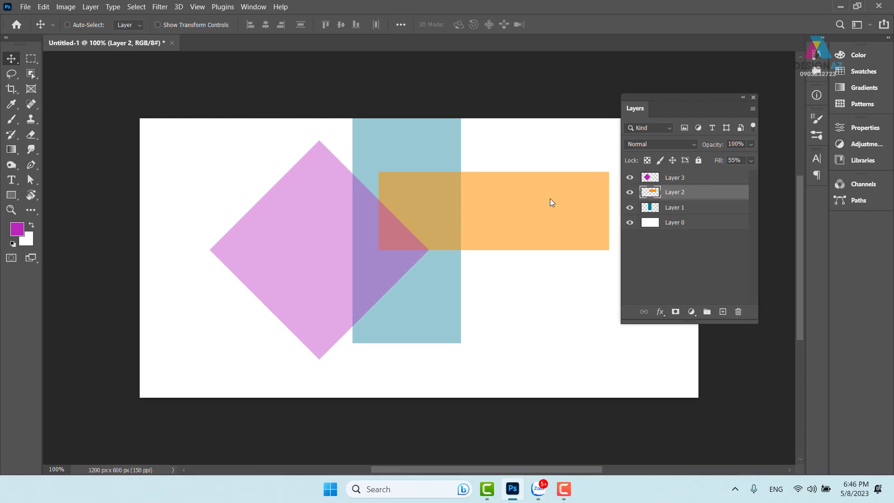
key(ctrl+t)
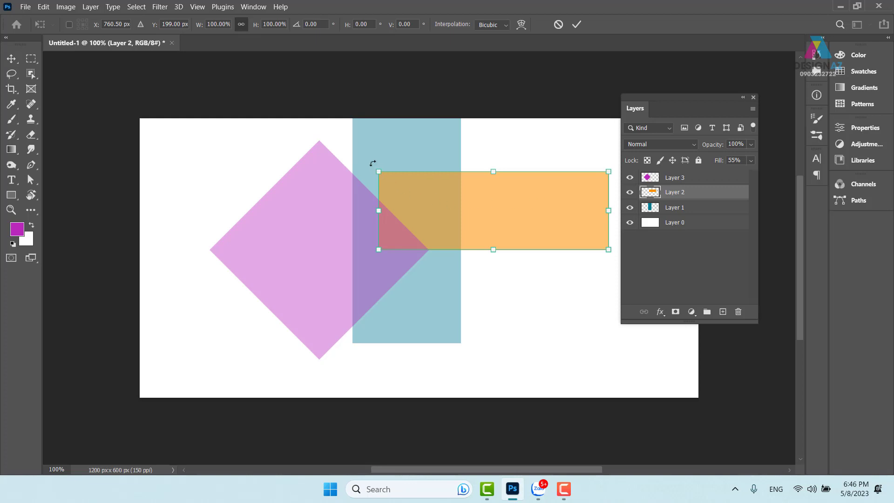
drag(372, 163, 461, 111)
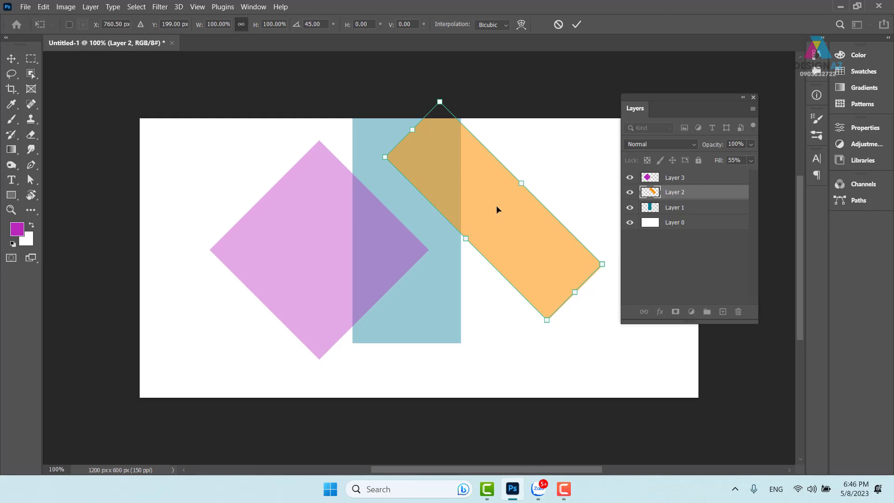
drag(498, 208, 315, 344)
key(Return)
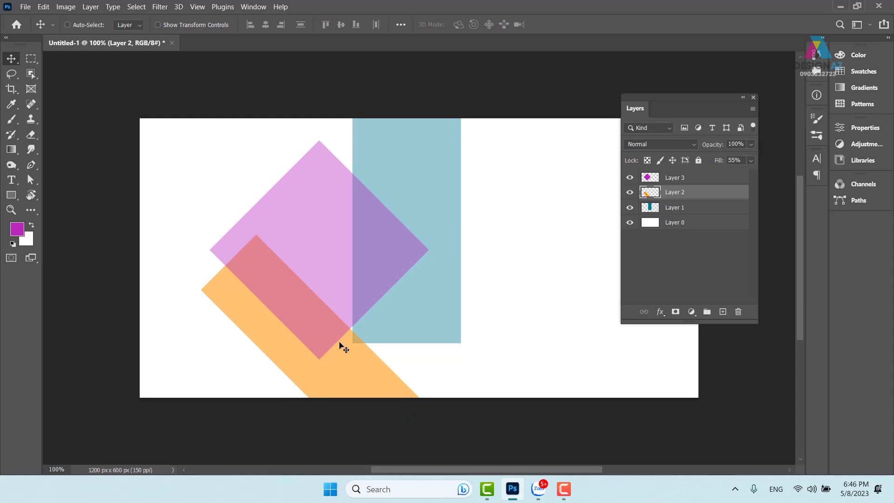
Step: Tilt Layer 1's teal bar 45° off the canvas top-left, then open the File menu
right_click(415, 154)
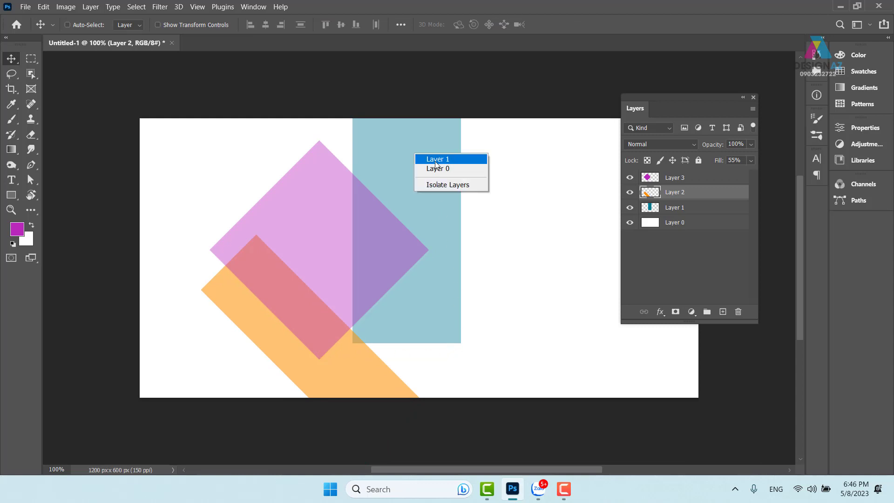
click(439, 159)
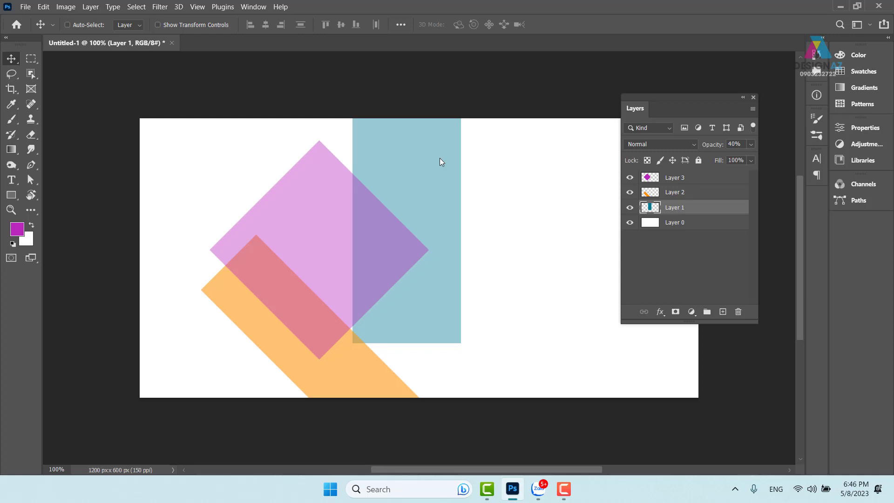
key(ctrl+t)
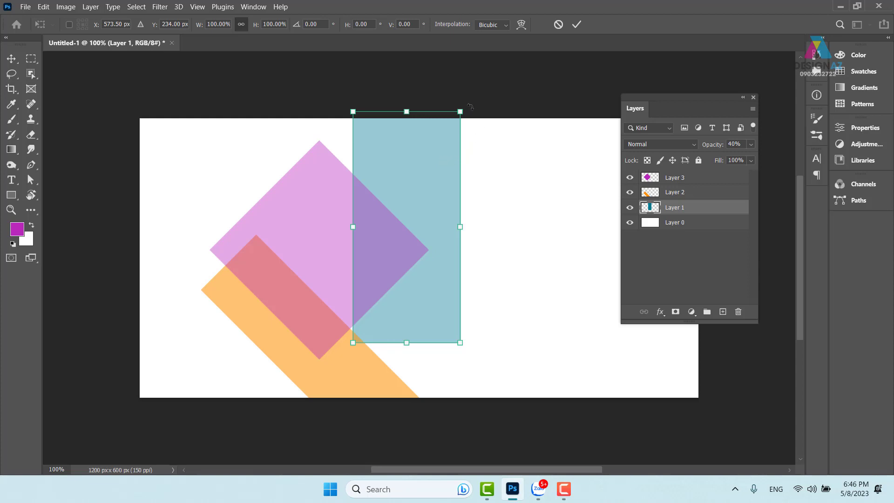
drag(467, 105, 448, 346)
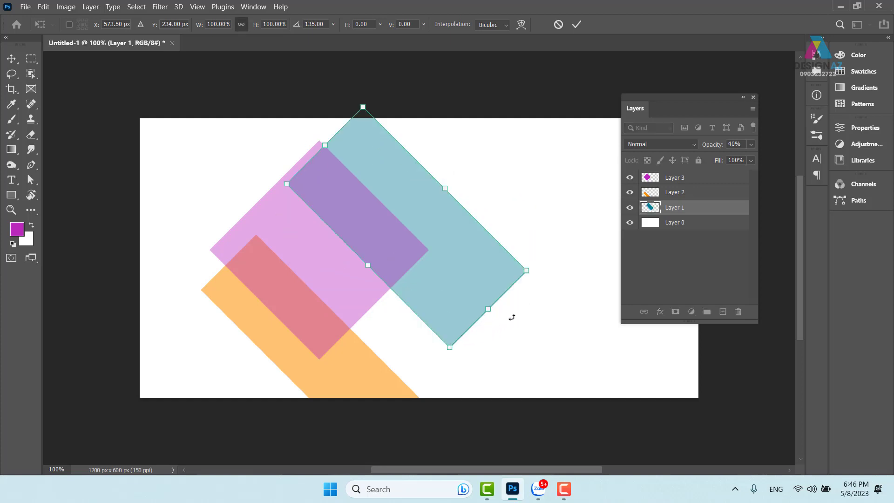
drag(479, 253, 357, 143)
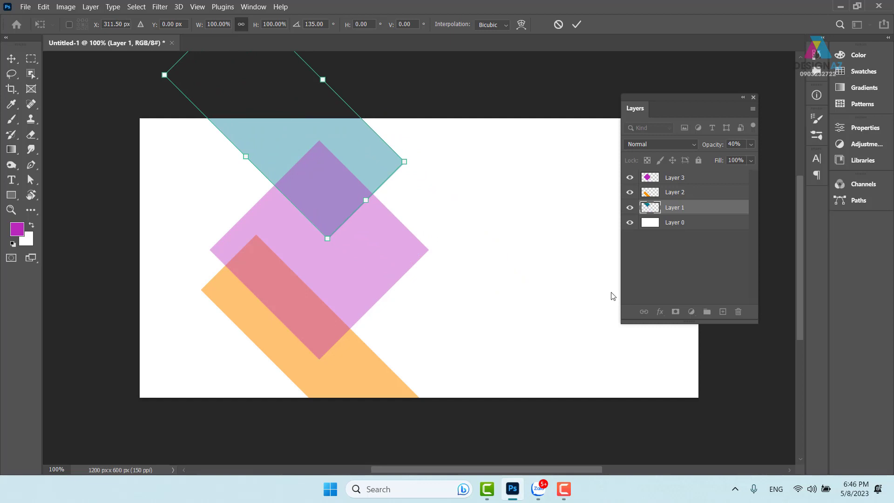
key(Return)
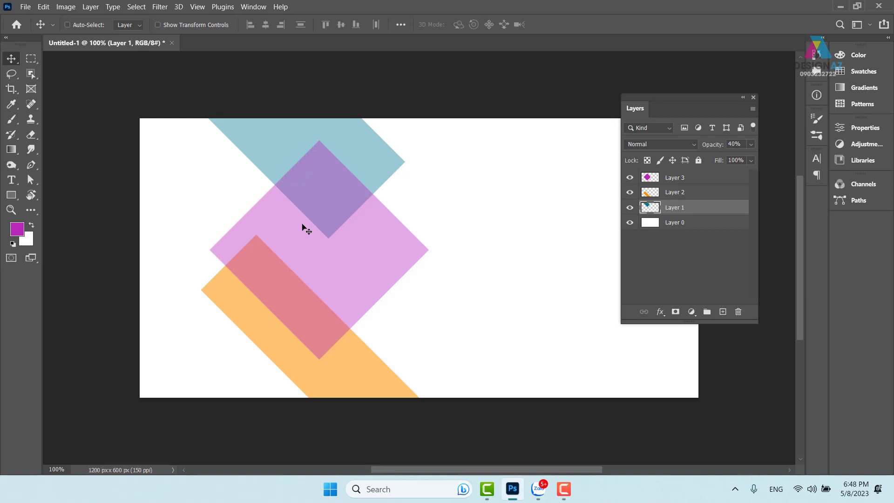
click(26, 8)
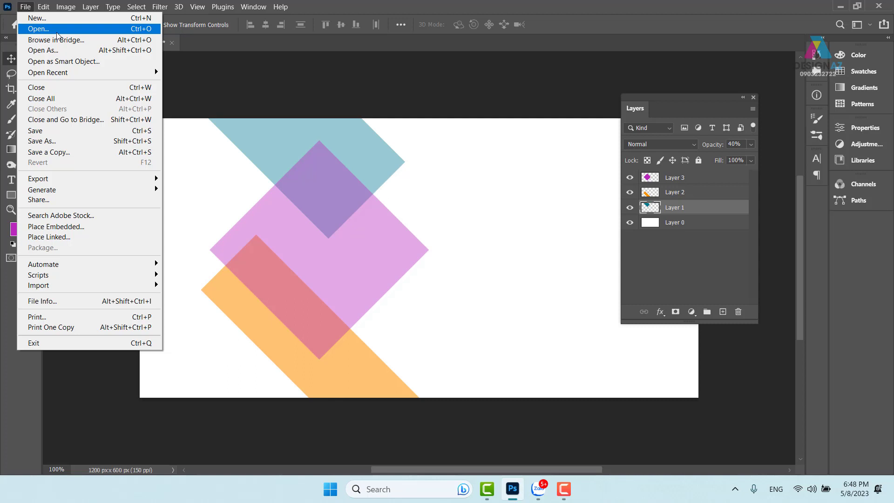
Step: Open 44cbe113960627.5627aee626cfd.jpg from E:\Tư liệu thiết kế dịch vụ khách hàng\son môi
click(56, 33)
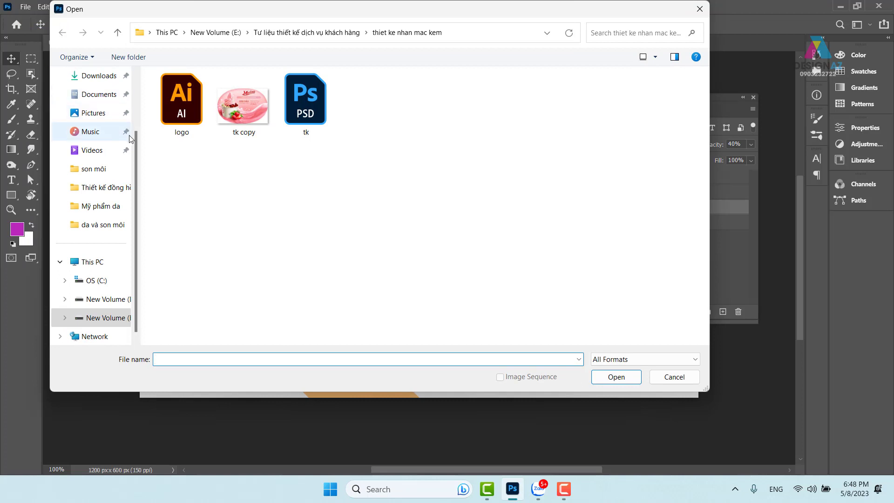
scroll(122, 153, down, 1)
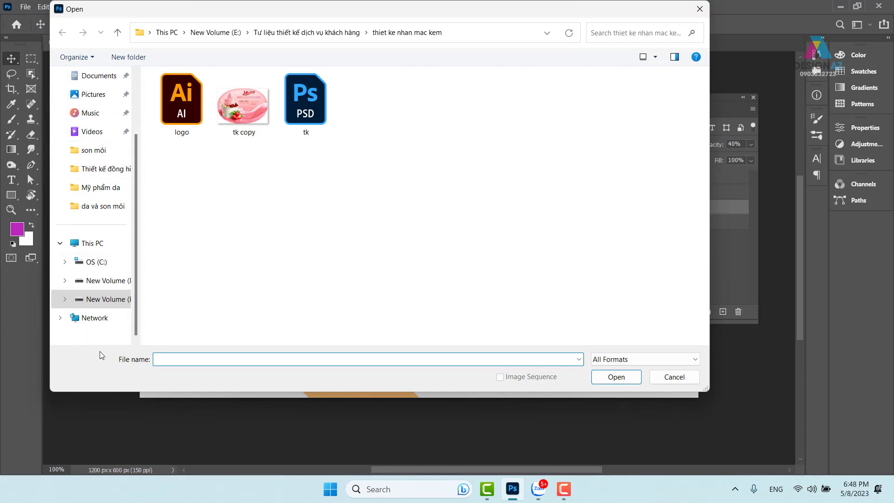
click(110, 301)
scroll(384, 239, down, 2)
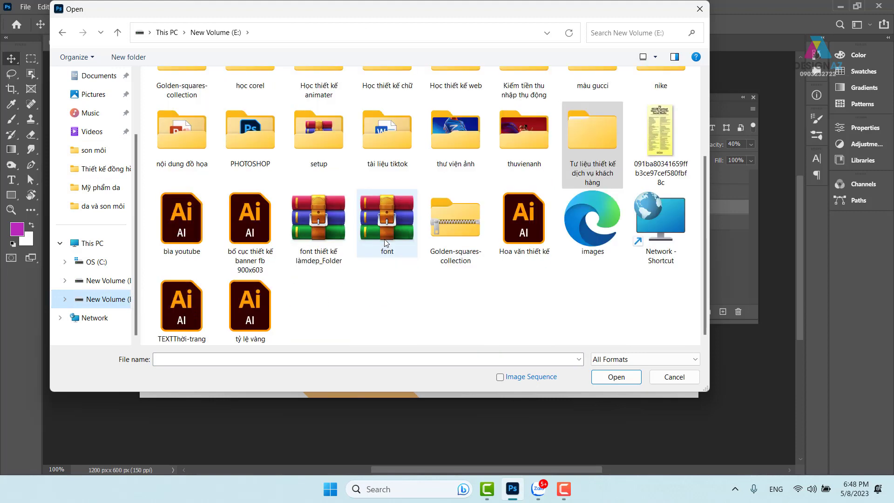
click(597, 136)
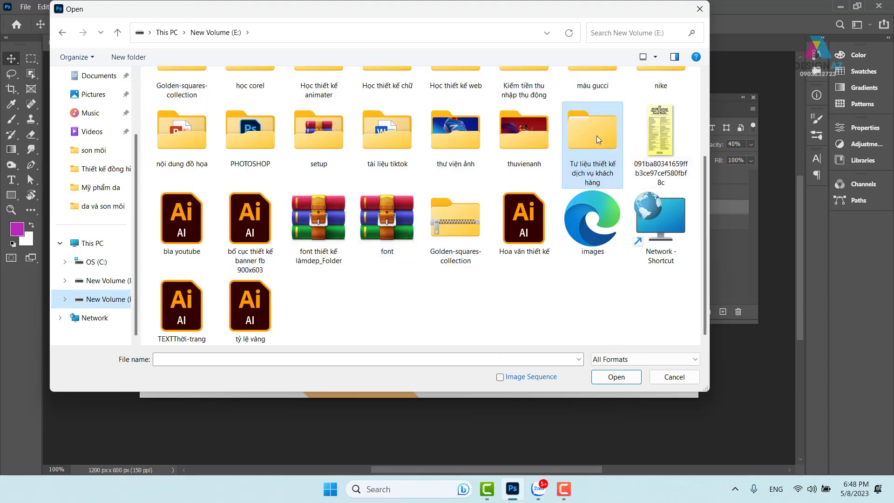
double_click(596, 135)
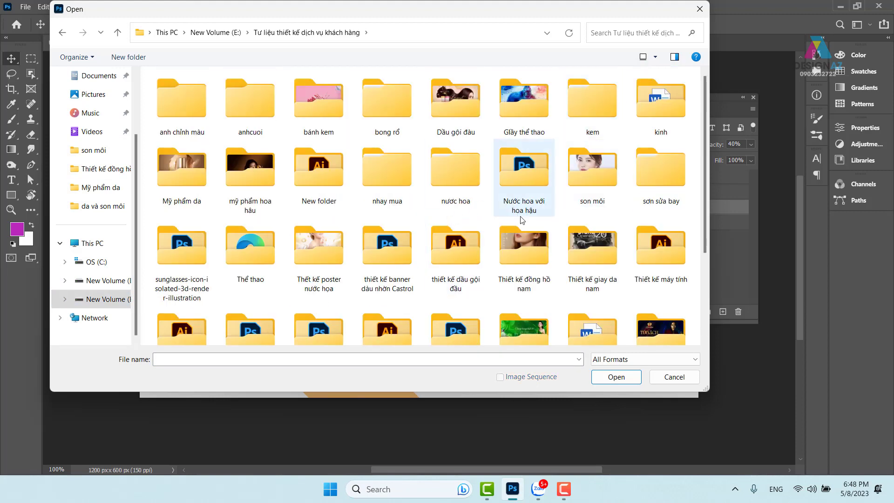
double_click(591, 170)
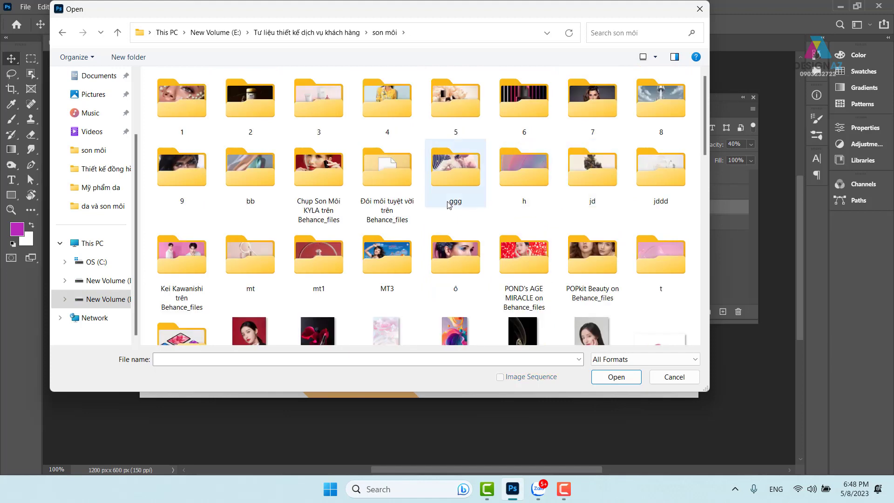
scroll(449, 205, down, 10)
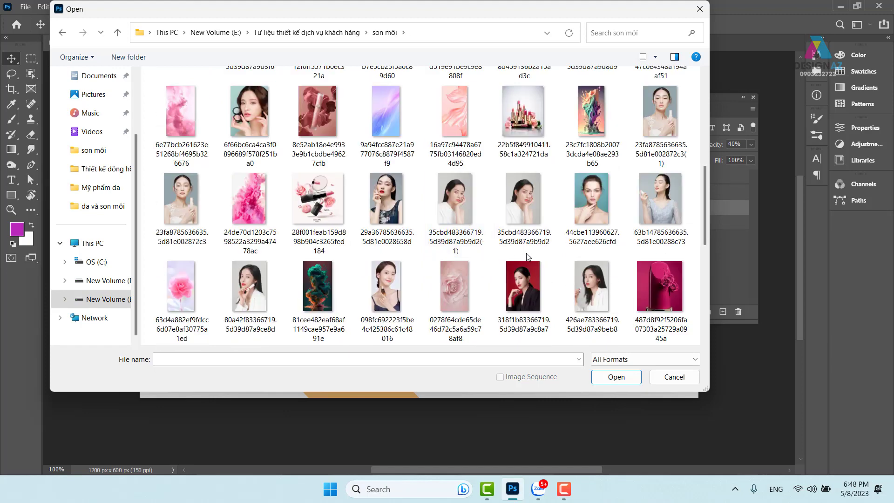
click(591, 201)
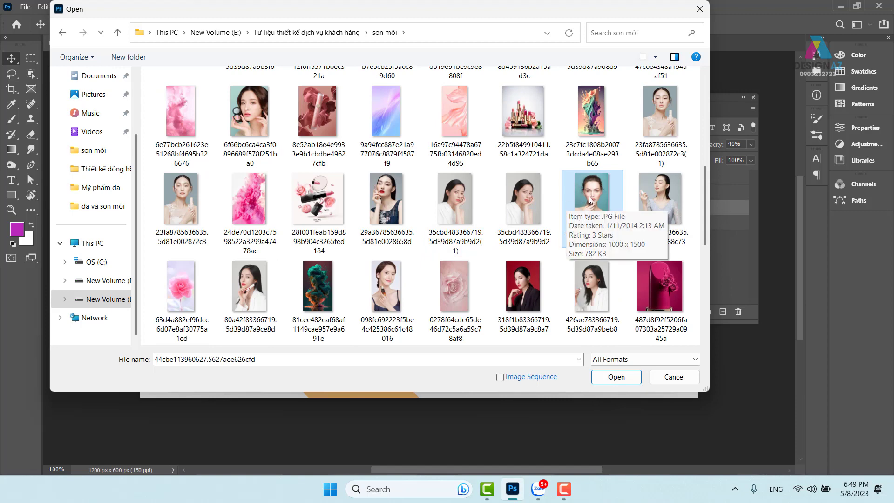
click(617, 376)
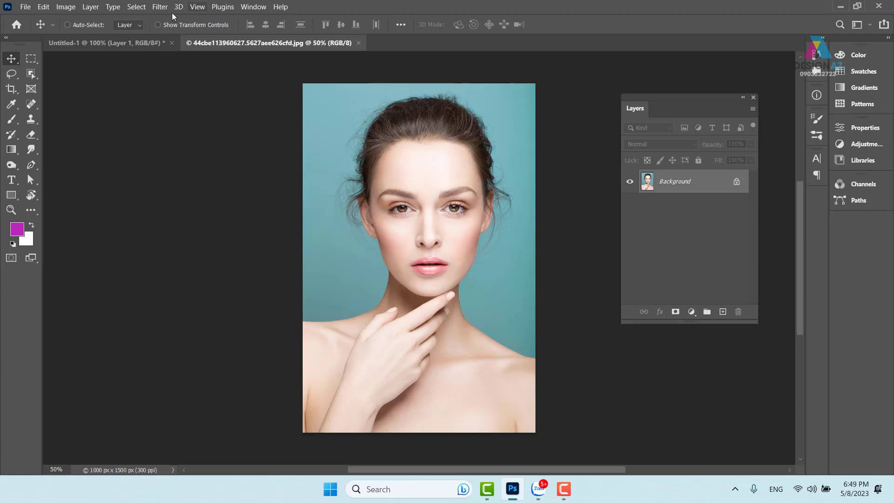
Step: Select all of the portrait photo, copy it, and switch back to the Untitled-1 tab
click(124, 43)
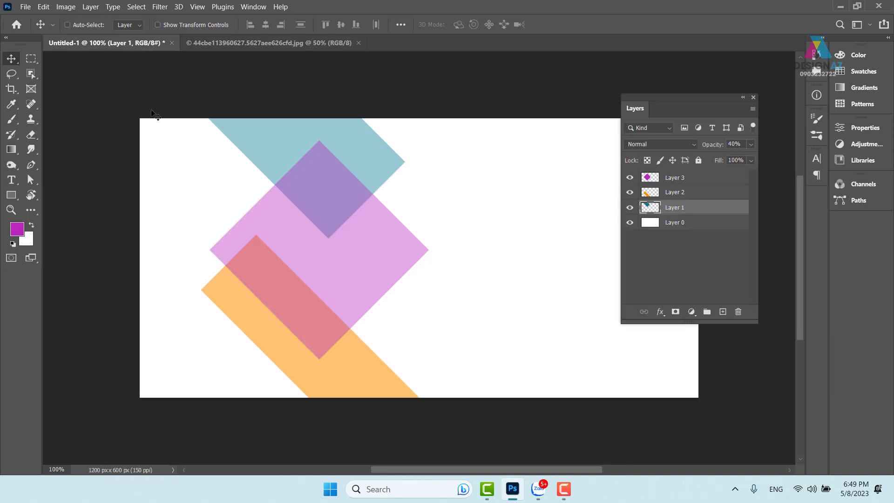
click(255, 42)
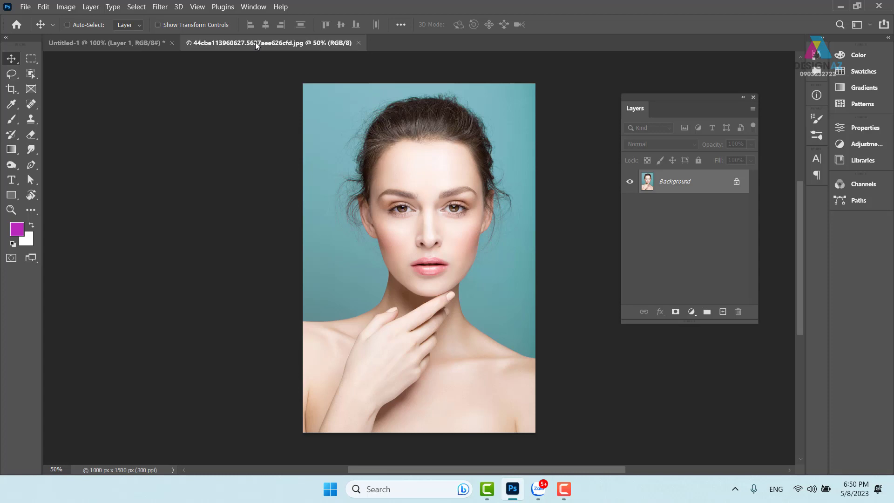
key(ctrl+a)
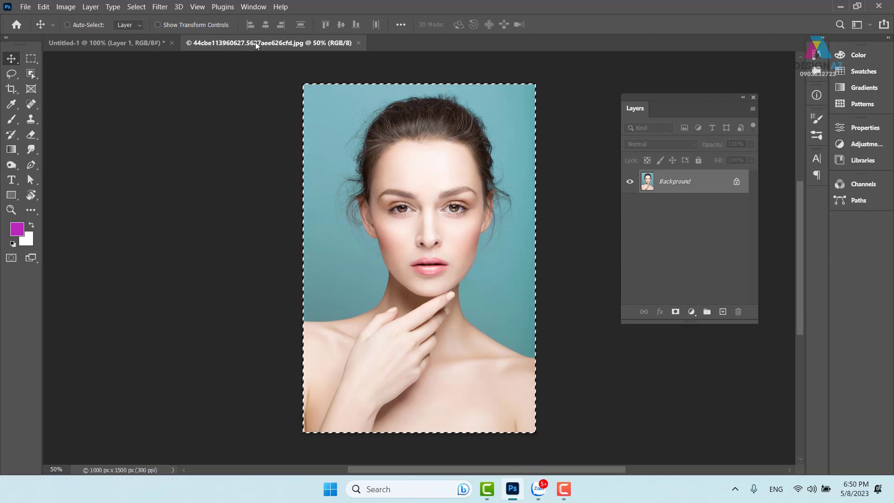
key(ctrl)
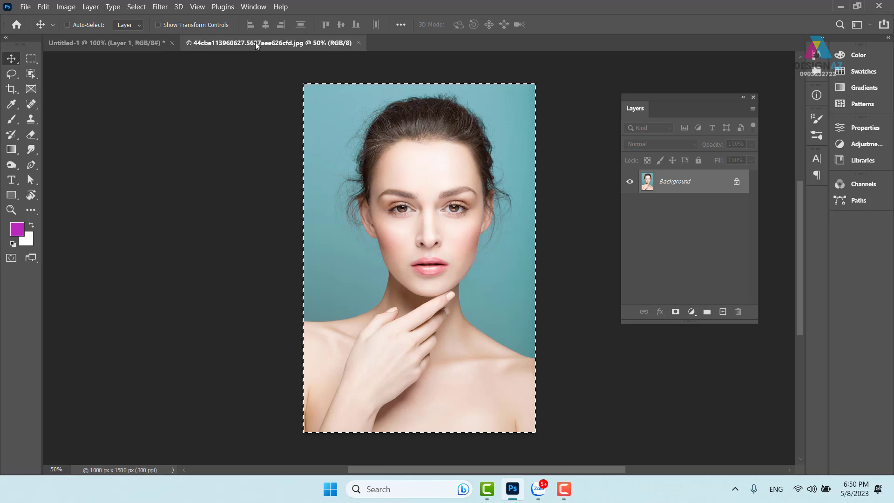
click(122, 43)
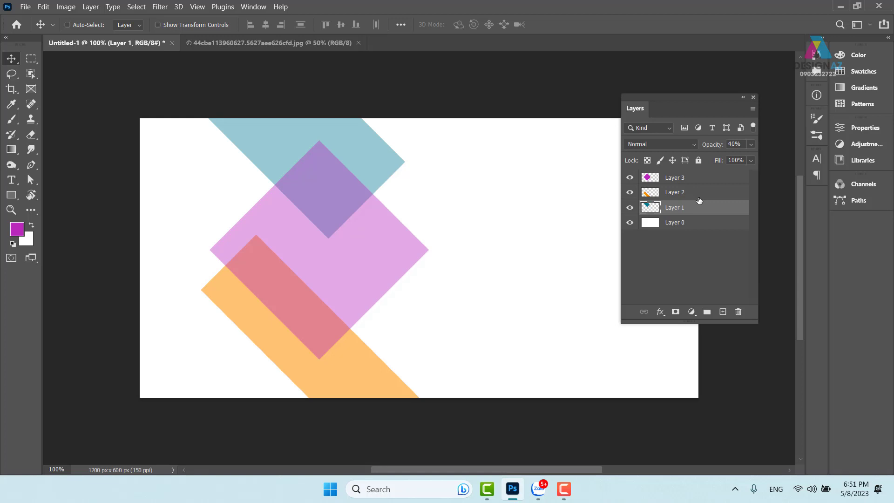
Step: Select Layer 3 and paste the portrait above it as Layer 4
click(705, 179)
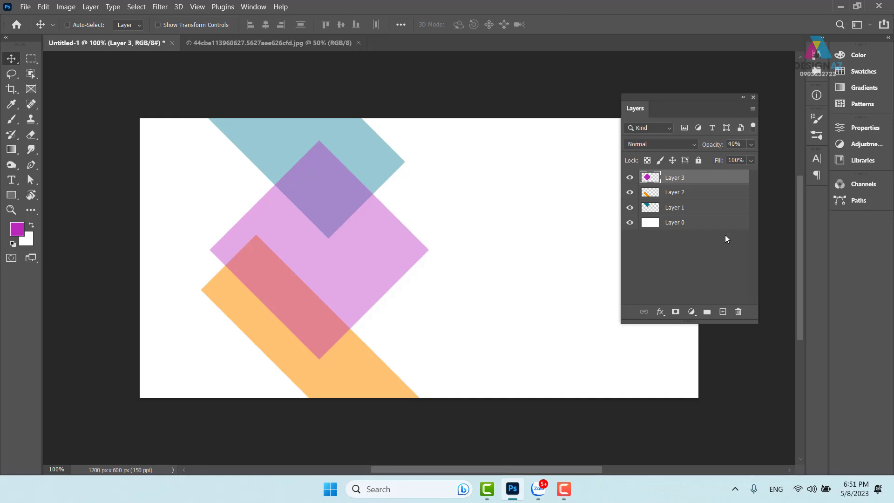
key(ctrl+v)
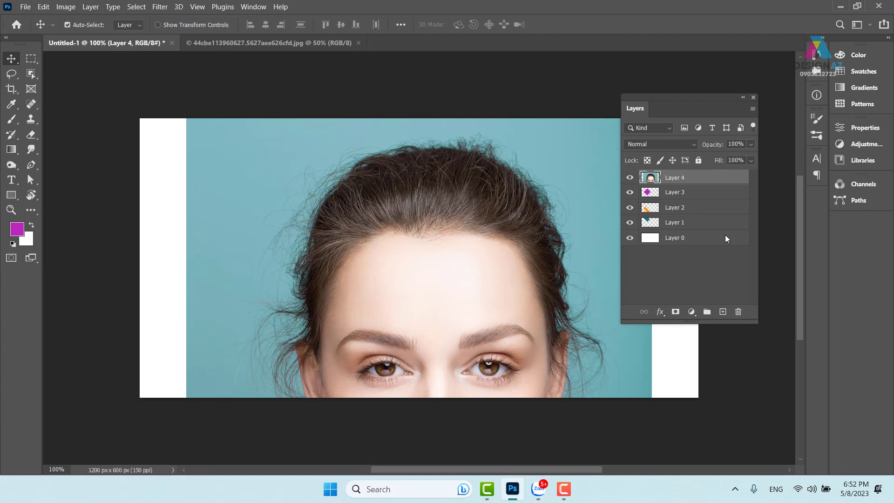
Step: Scale the Layer 4 portrait down to 40.52% so it fills the banner's left side
key(ctrl+t)
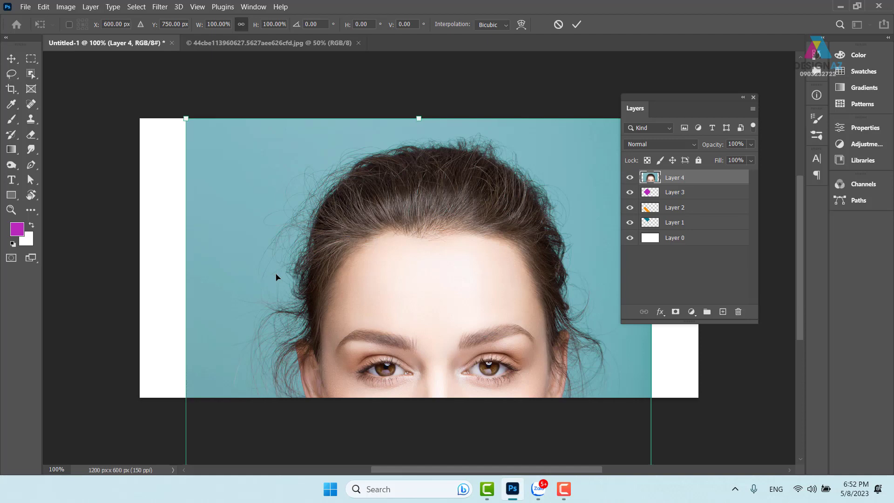
key(ctrl+minus)
key(ctrl+minus)
key(ctrl+minus)
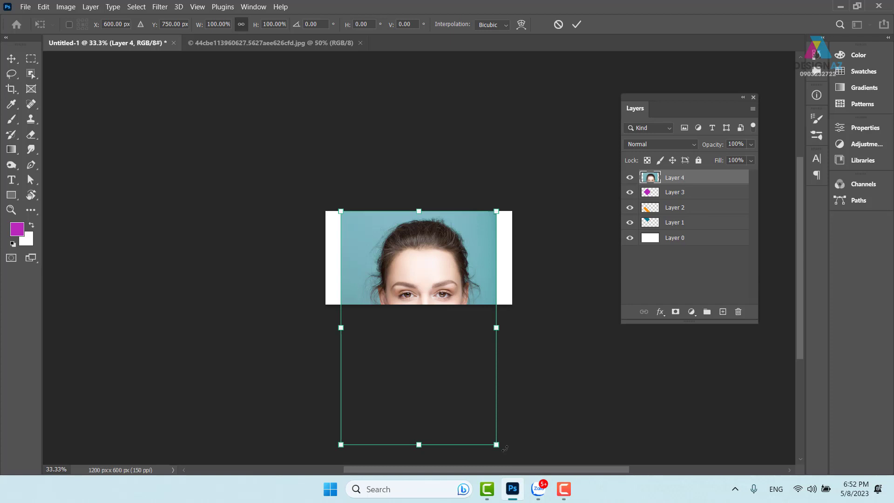
drag(496, 445, 396, 319)
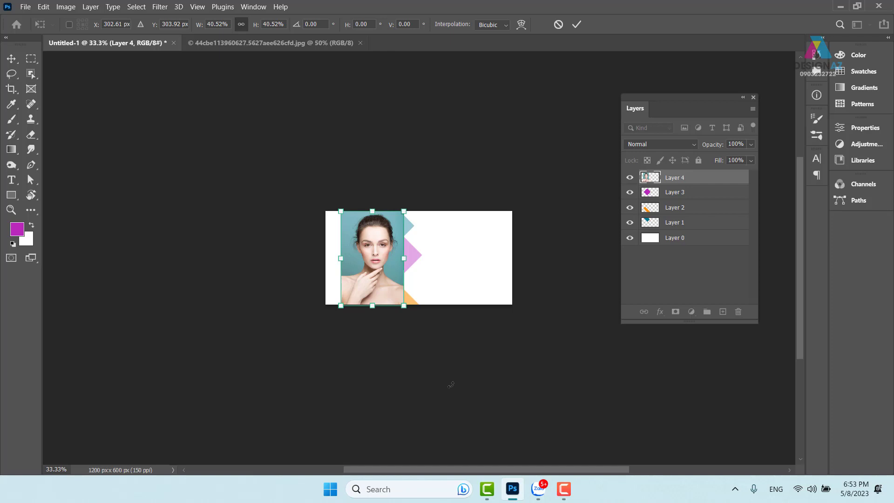
key(Return)
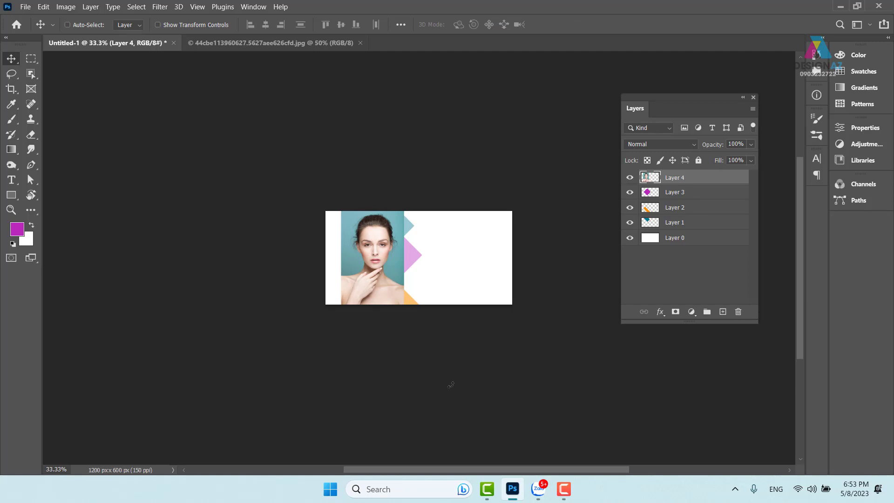
Step: Move the portrait layer down past the purple diamond, orange shape and Layer 1
key(ctrl+plus)
key(ctrl+plus)
key(ctrl+plus)
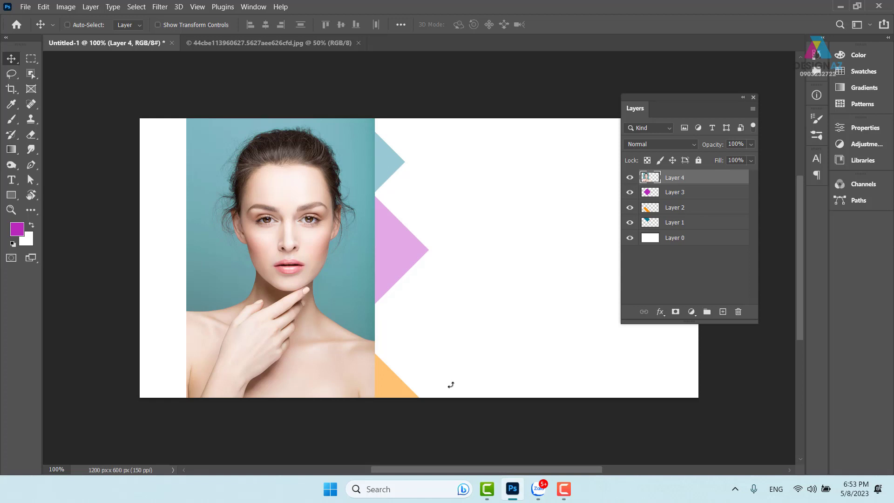
key(ctrl)
key(ctrl+bracketleft)
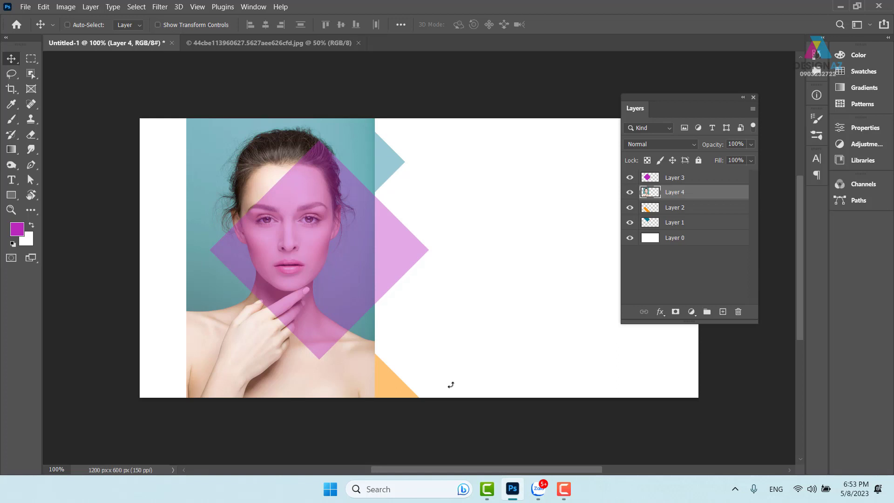
key(ctrl)
key(ctrl+bracketleft)
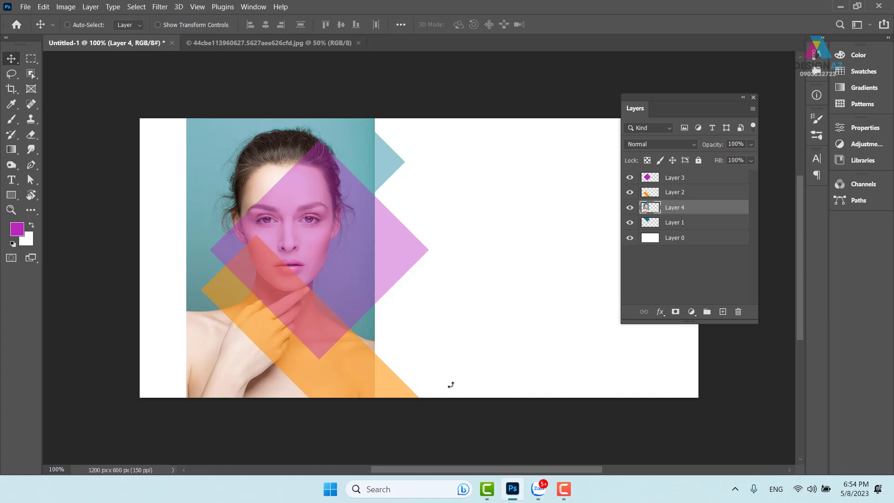
key(ctrl)
key(ctrl+bracketleft)
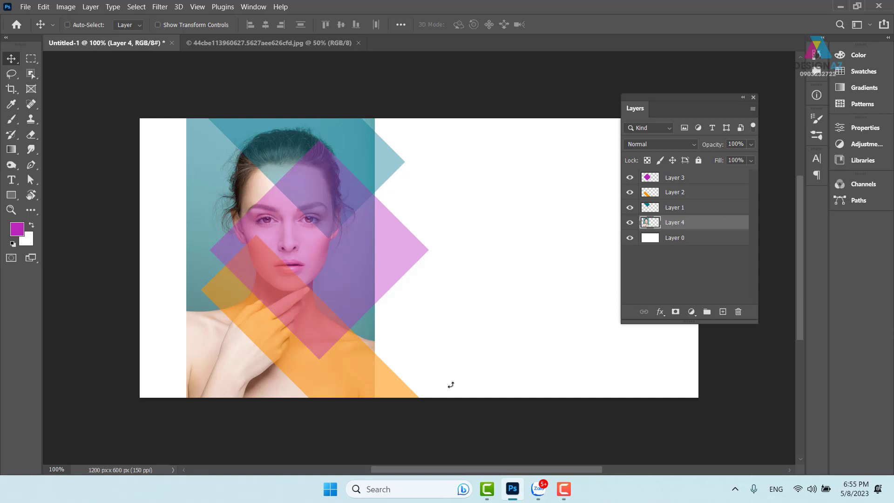
Step: Send the portrait layer to the bottom, then up one so it sits just above Layer 0
key(ctrl)
key(ctrl+shift+bracketright)
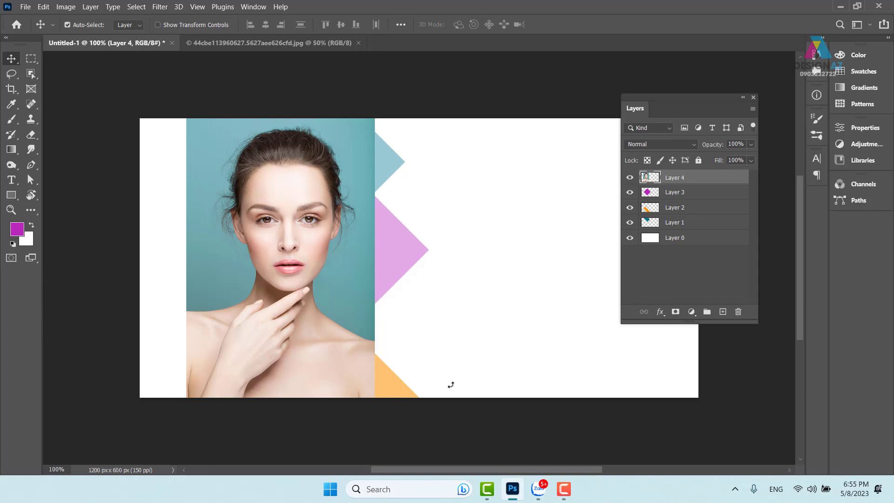
key(ctrl+shift+bracketleft)
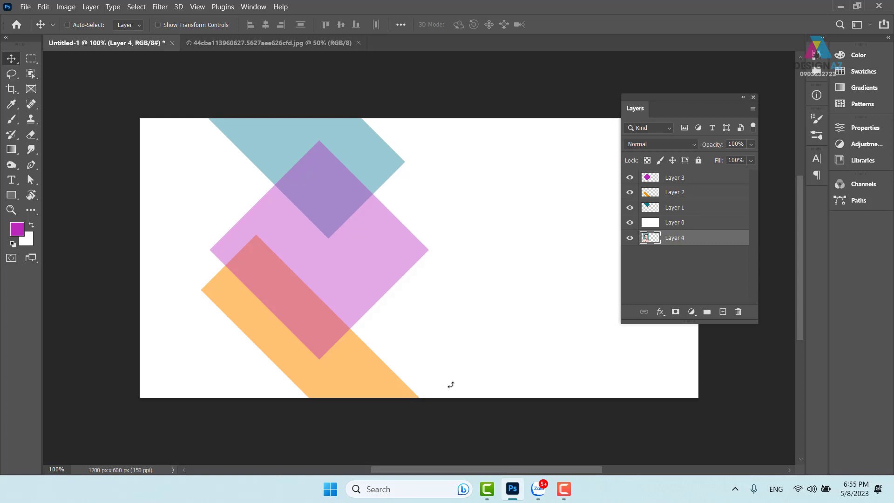
key(ctrl)
key(ctrl+bracketright)
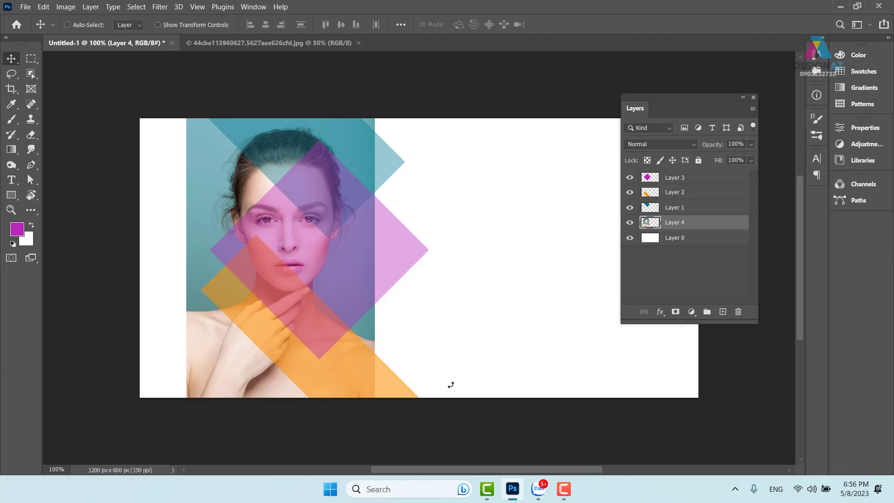
Step: Delete the portrait, purple diamond and orange bar layers
key(Delete)
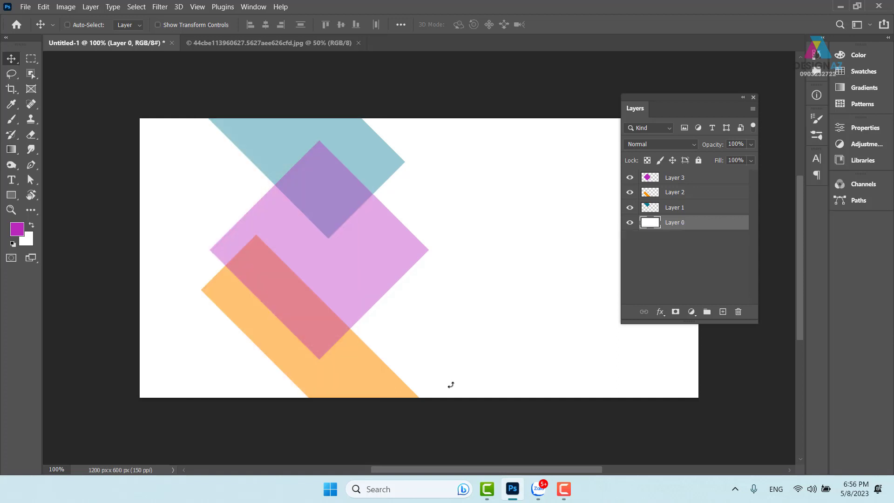
click(689, 177)
key(Delete)
key(Delete)
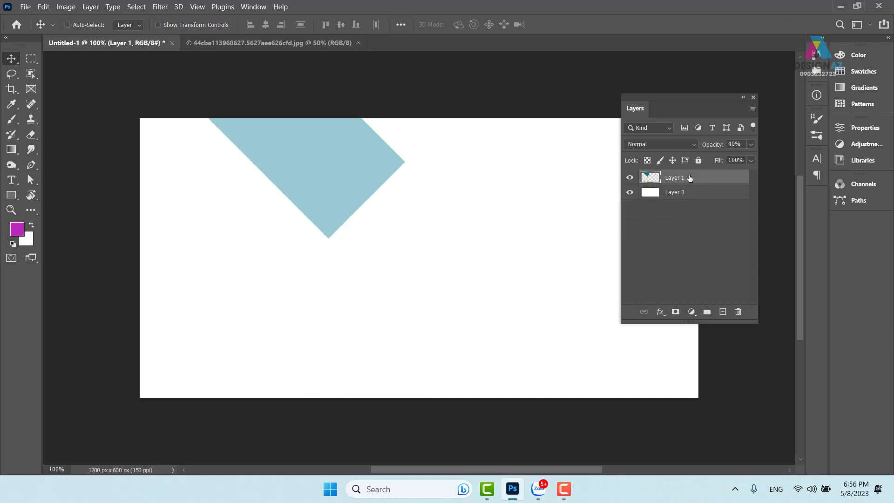
key(Delete)
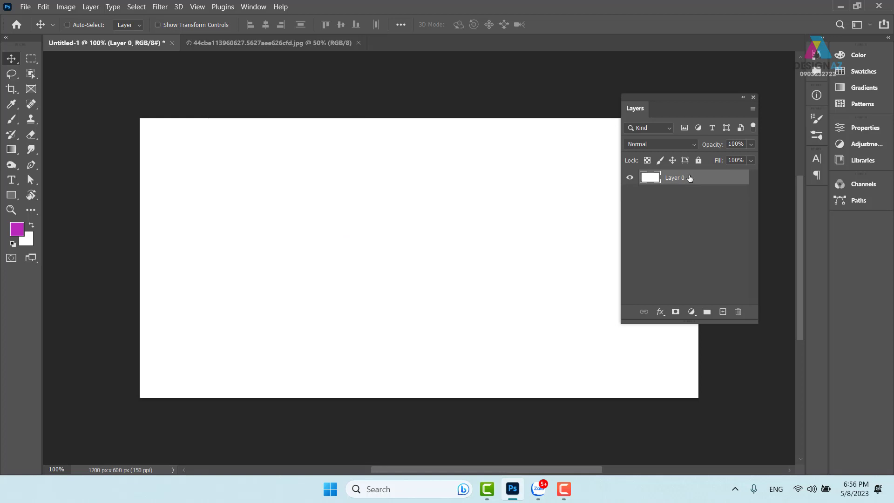
Step: Fill a square selection on a new layer with magenta on the banner's left side
click(31, 58)
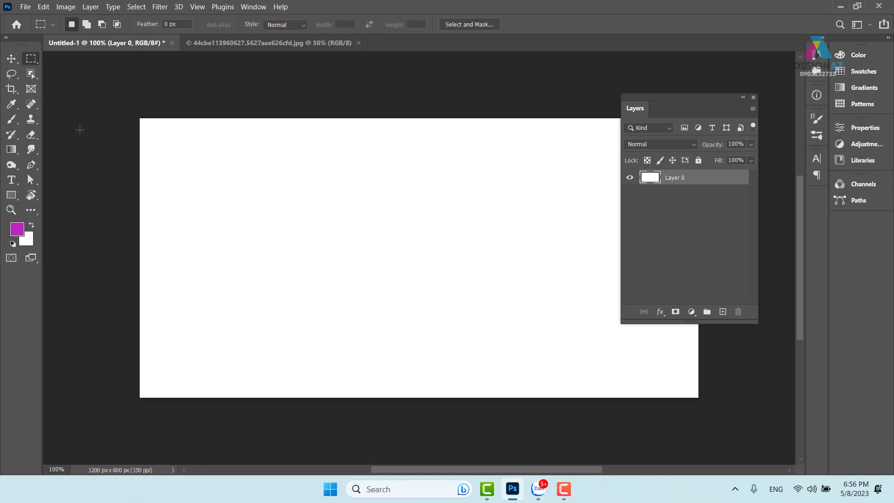
drag(184, 156, 363, 336)
click(723, 311)
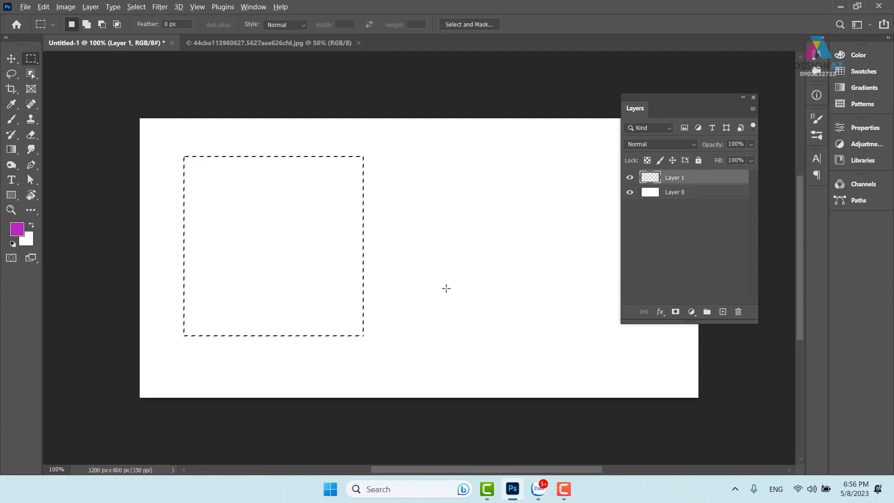
key(alt+BackSpace)
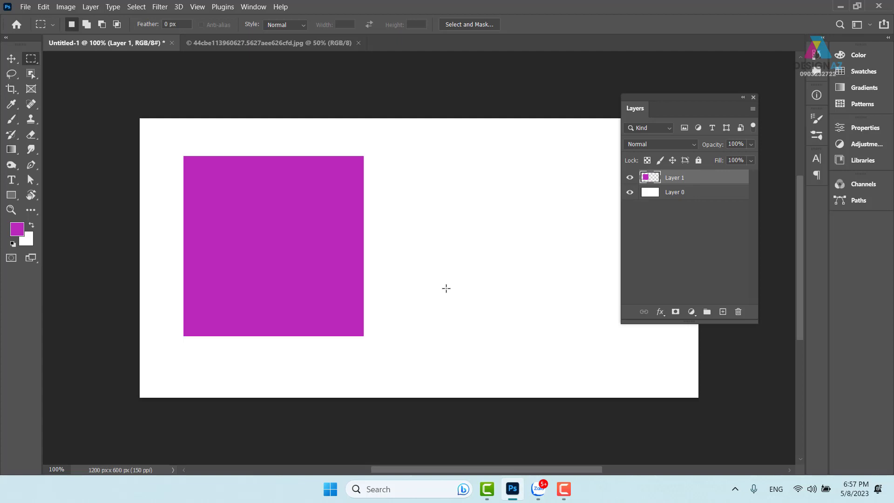
Step: Rotate the magenta square 45° into a diamond, nudge it right and down, and commit
key(ctrl+t)
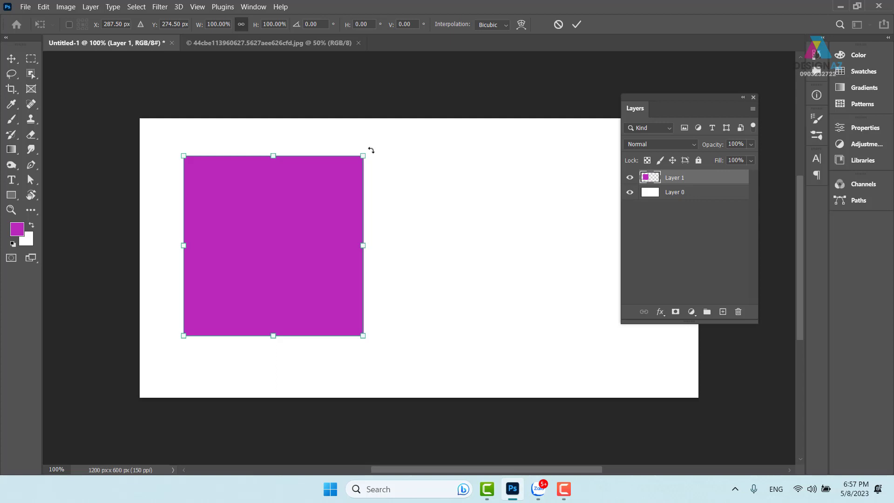
drag(372, 150, 385, 252)
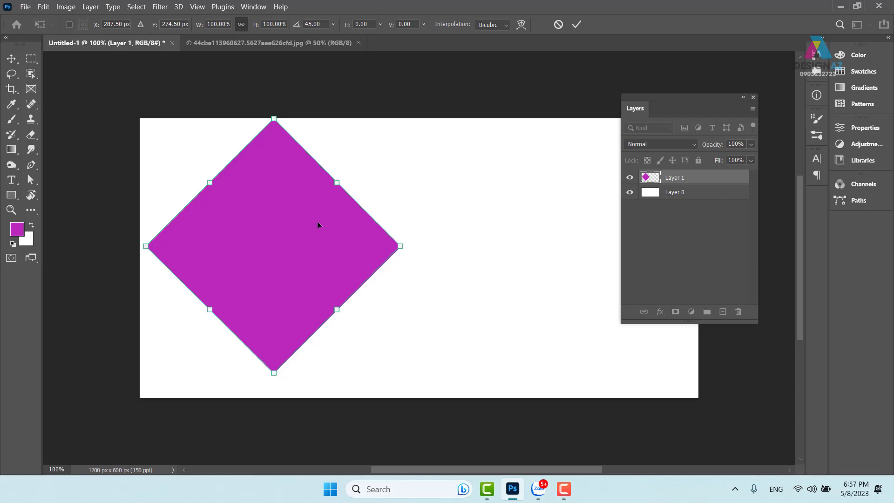
mouse_move(317, 225)
mouse_down()
mouse_move(317, 234)
mouse_move(520, 235)
mouse_move(294, 232)
mouse_move(301, 128)
mouse_move(307, 221)
mouse_up()
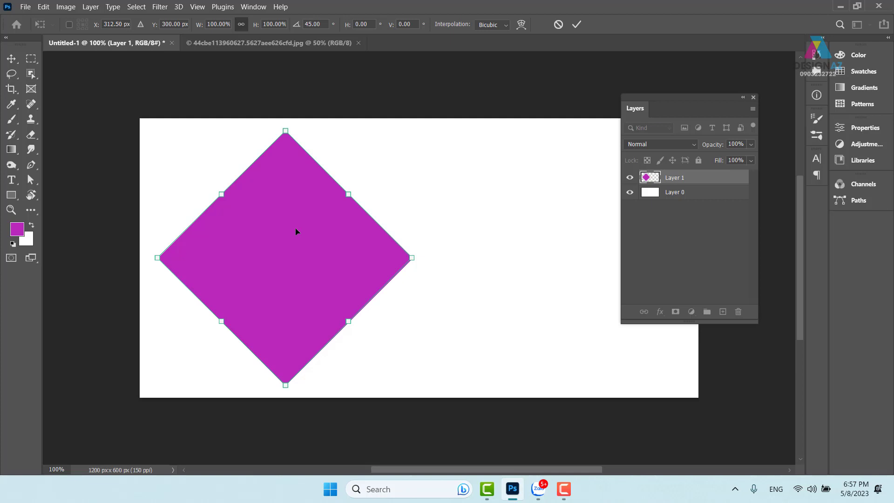
key(Return)
key(m)
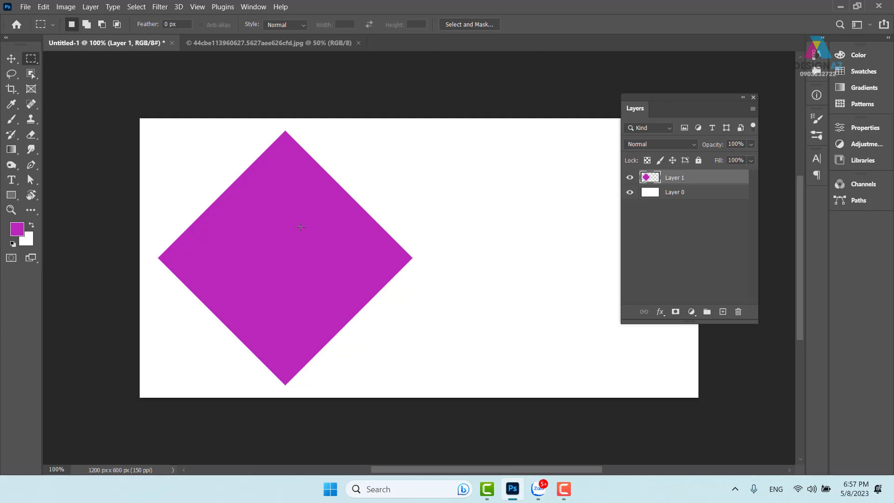
Step: Copy the entire portrait from its 44cbe…jpg document and return to the Untitled-1 banner
click(247, 42)
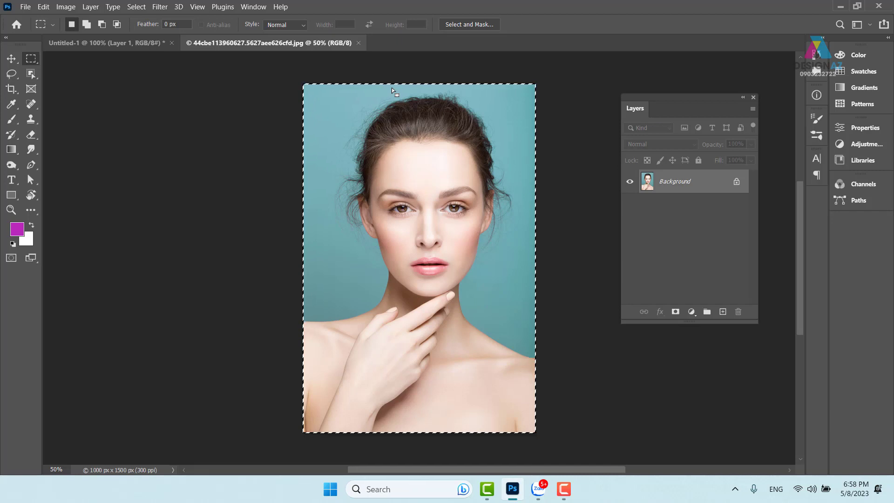
click(113, 44)
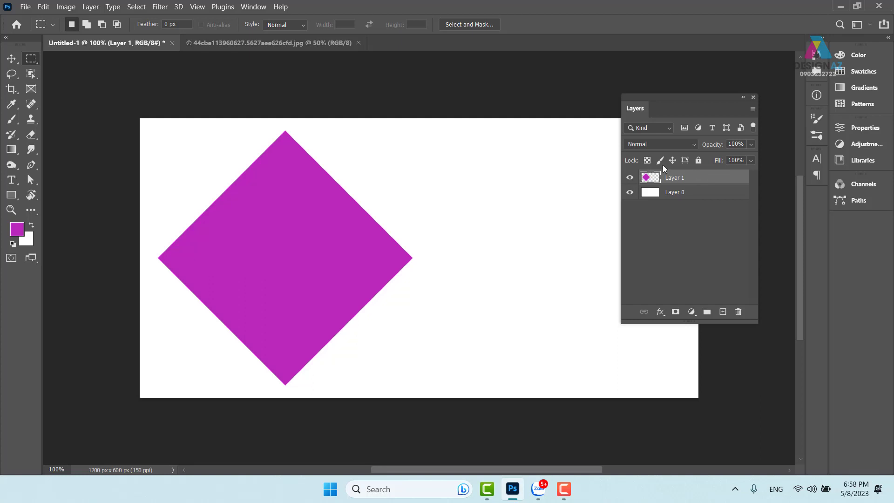
Step: Paste the portrait as a new layer, scale it to 45.54% and move it over the diamond
key(ctrl+v)
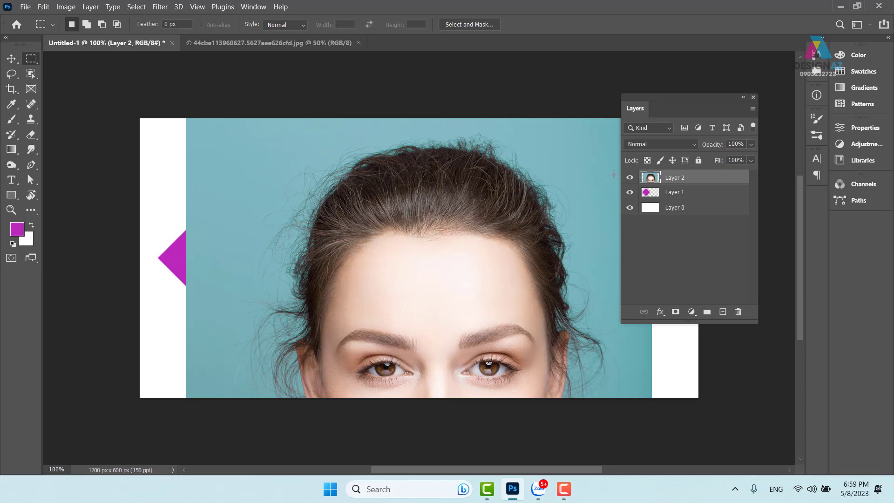
key(ctrl+t)
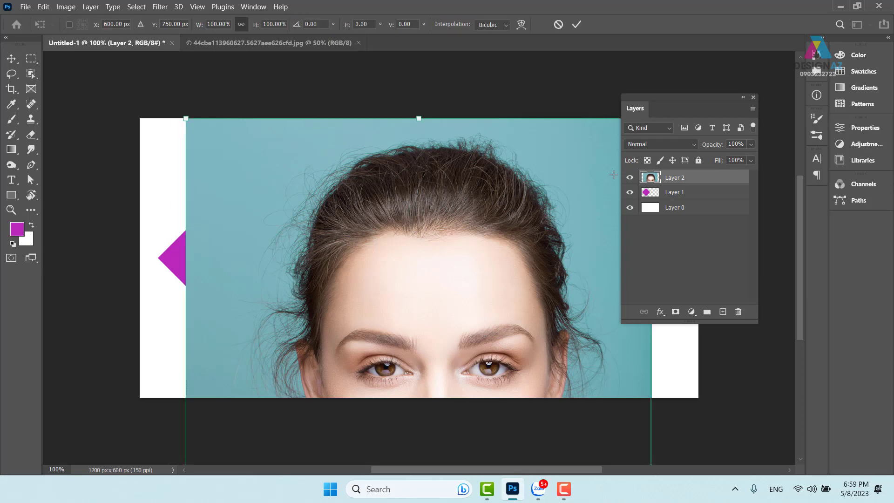
key(ctrl+minus)
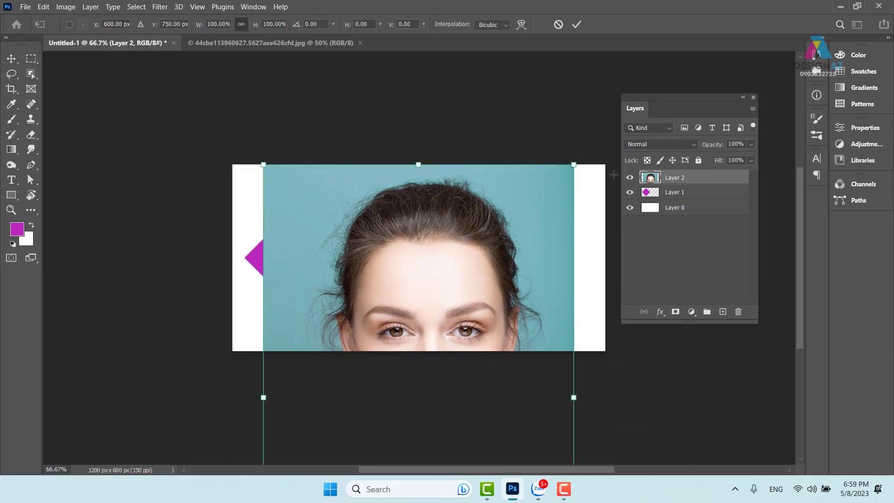
key(ctrl+minus)
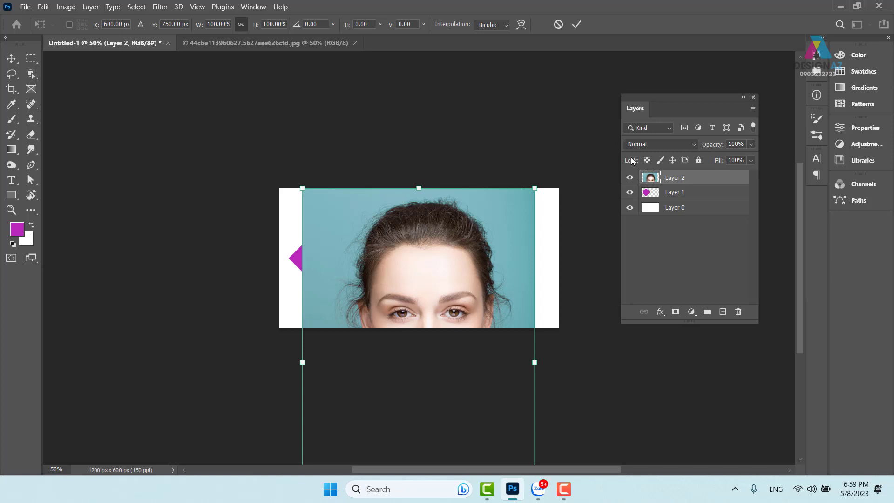
drag(534, 189, 409, 377)
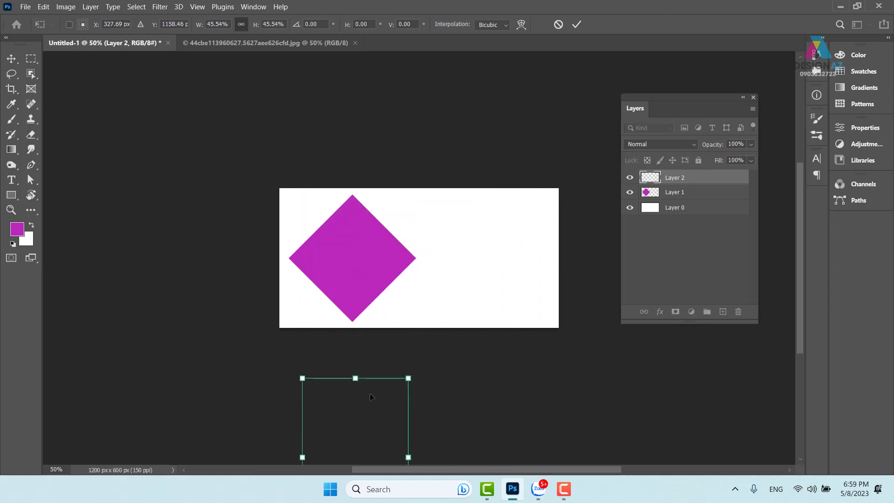
drag(360, 455, 361, 255)
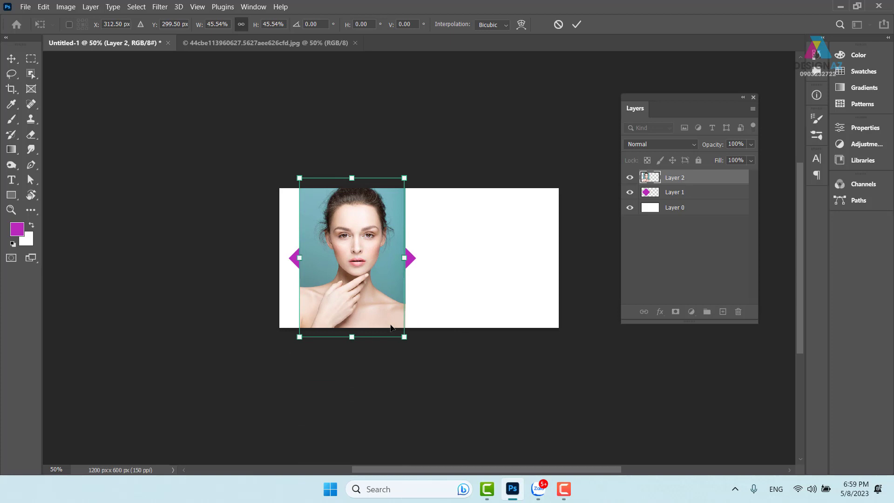
Step: Commit the portrait's new size and position over the magenta diamond as Layer 2
key(Return)
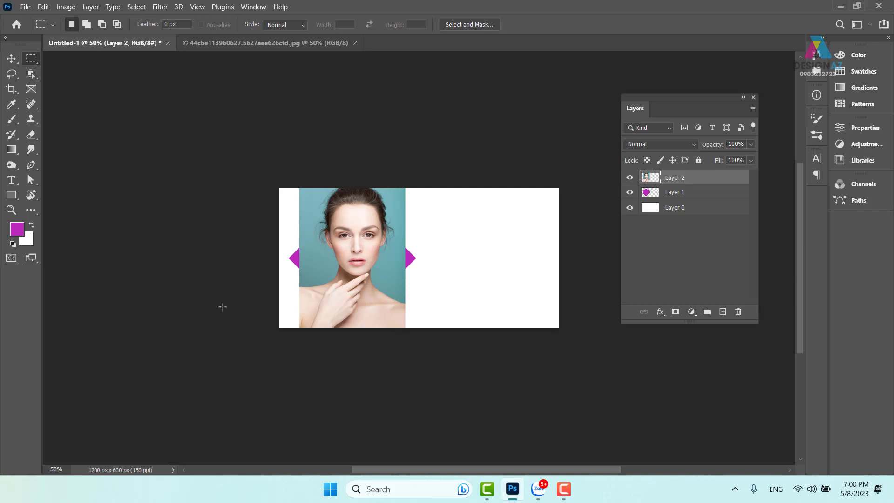
click(9, 60)
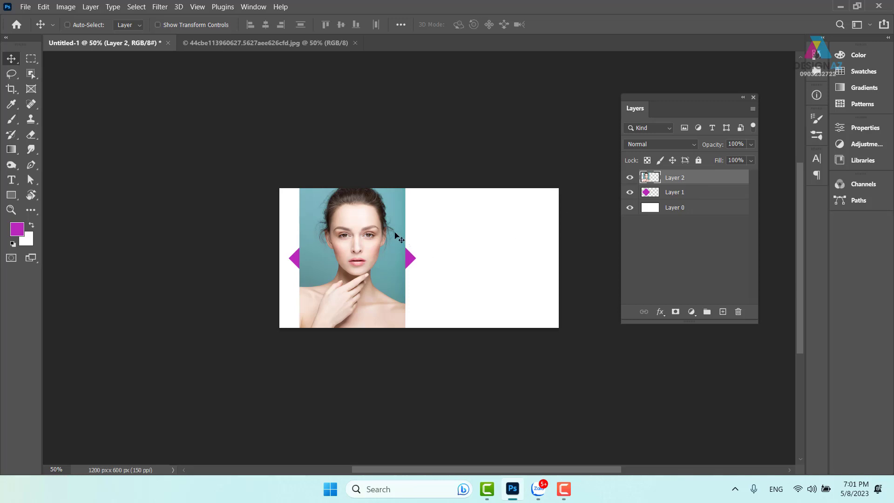
key(ctrl)
Step: Clip portrait Layer 2 to the diamond Layer 1 and shift it so the face sits inside
key(ctrl+alt+g)
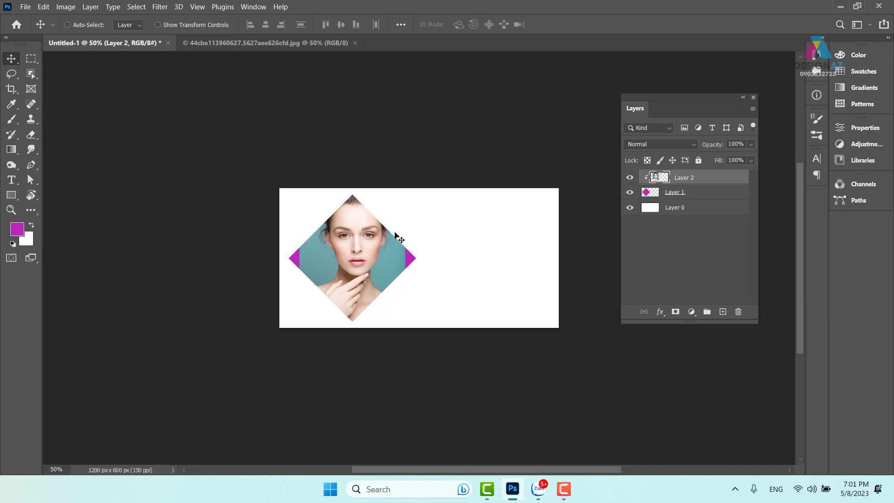
key(ctrl)
key(ctrl+alt+g)
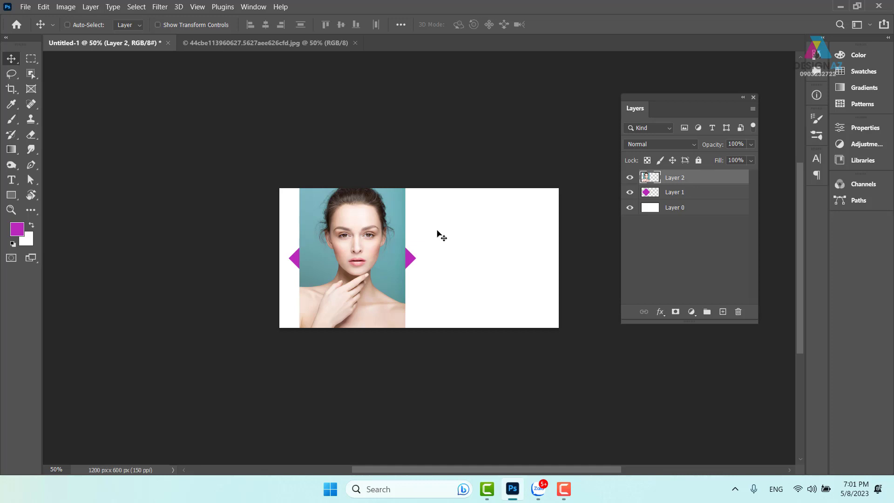
click(714, 196)
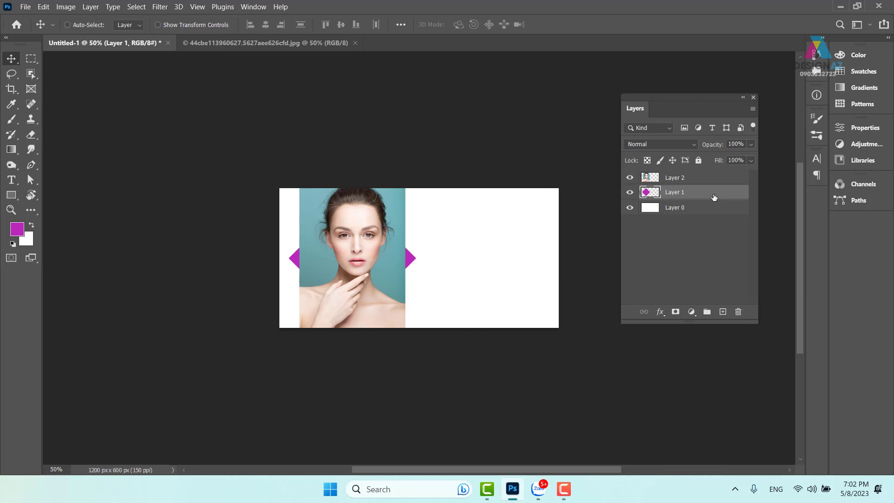
click(708, 179)
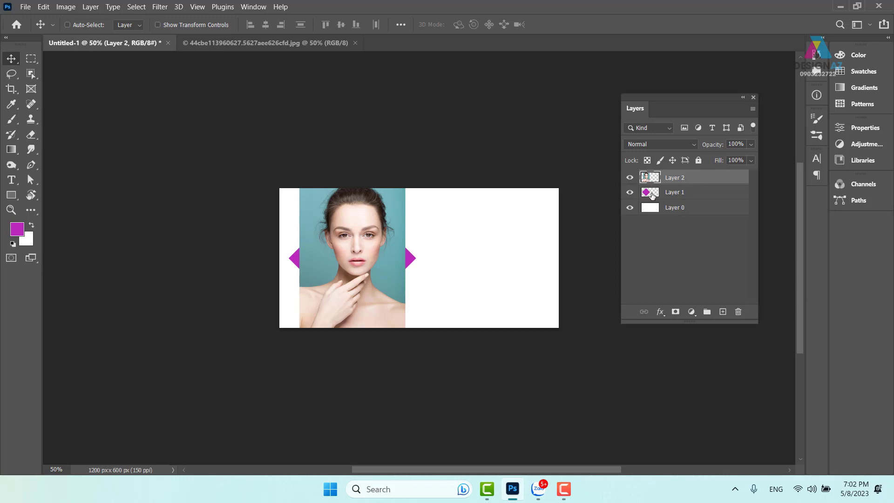
drag(652, 194, 688, 184)
alt+click(688, 183)
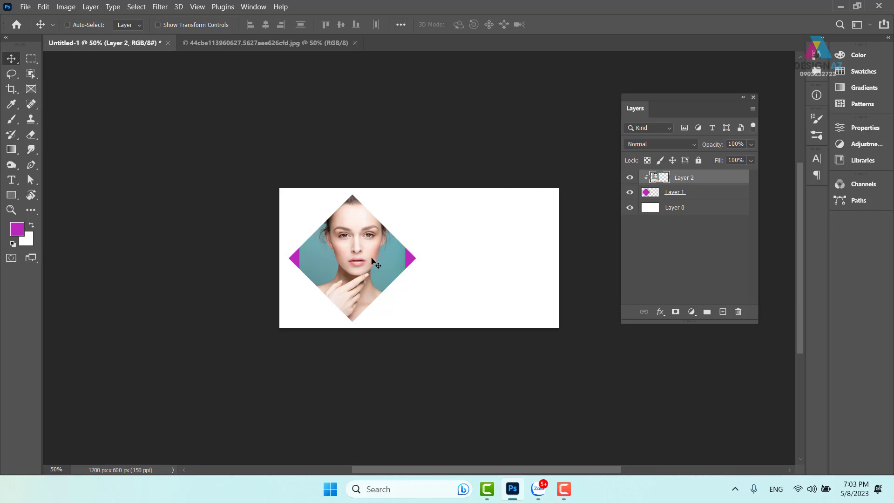
mouse_move(372, 260)
mouse_down()
mouse_move(343, 263)
mouse_move(408, 261)
mouse_move(378, 279)
mouse_move(370, 191)
mouse_move(371, 268)
mouse_up()
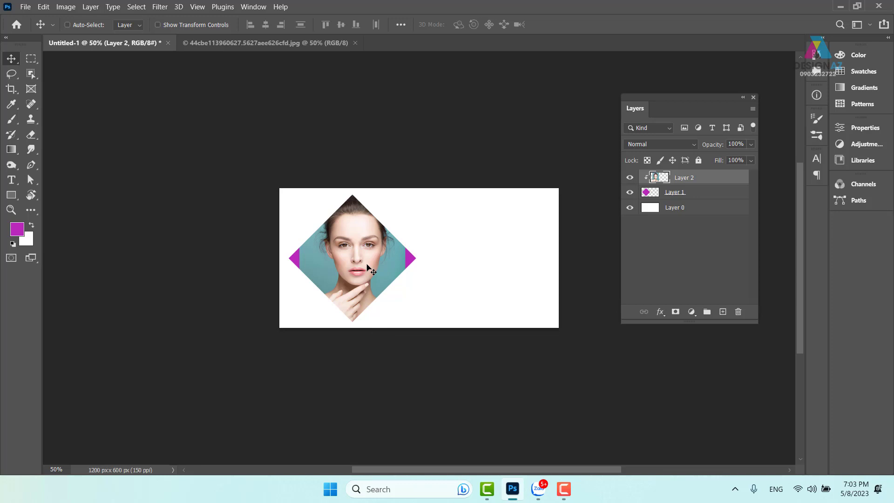
Step: Scale the clipped portrait up to about 121%, reposition it in the diamond, and commit
key(ctrl+t)
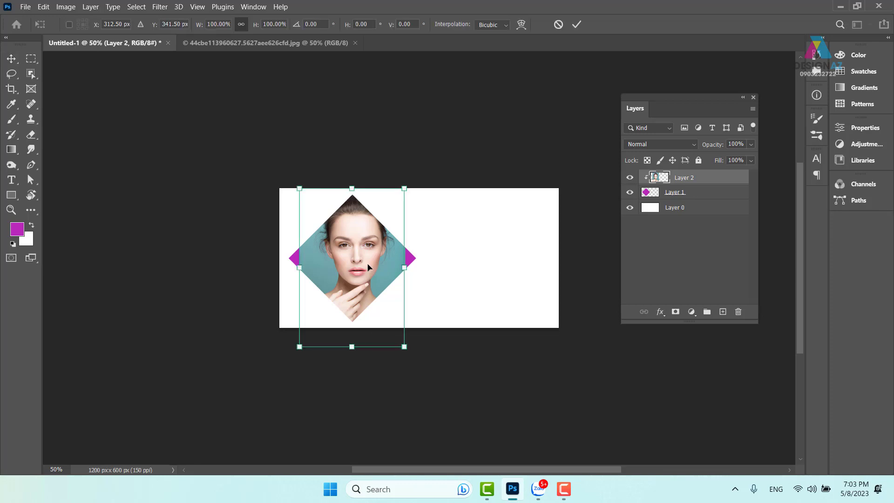
drag(404, 346, 415, 364)
drag(299, 364, 287, 380)
drag(368, 289, 365, 278)
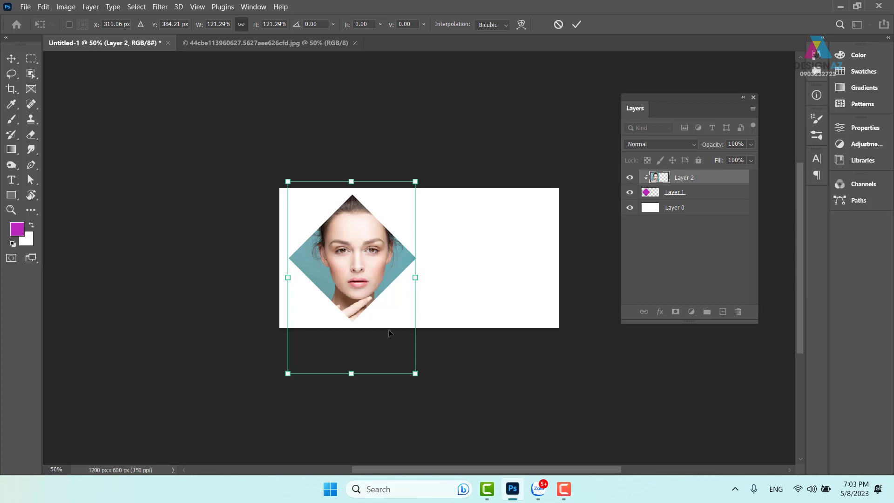
key(Return)
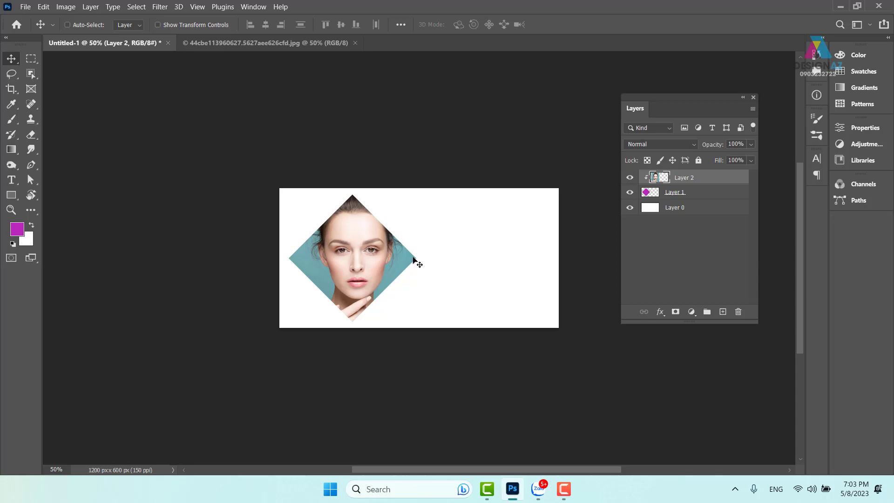
Step: Close the Untitled-1 banner without saving, then close the model photo document
click(568, 491)
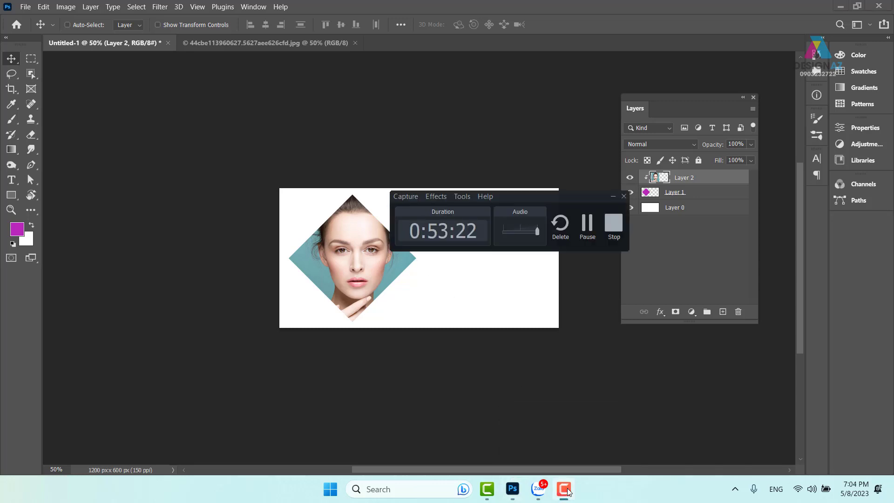
click(588, 226)
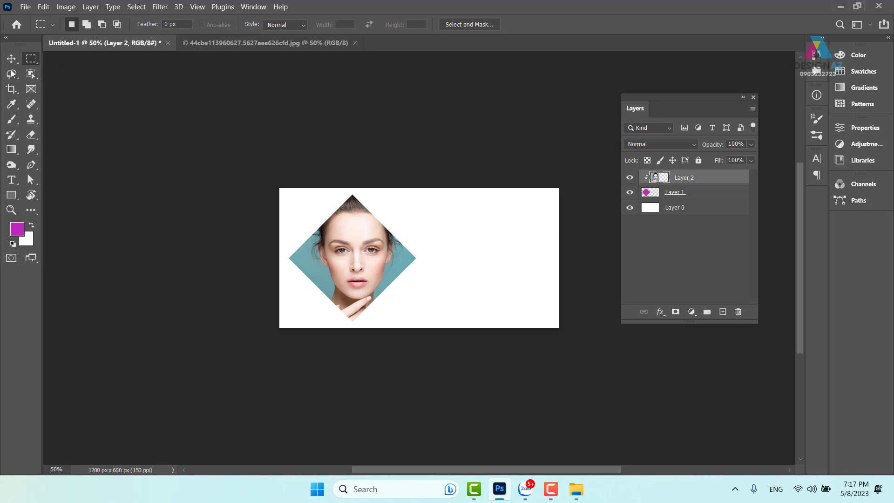
click(11, 59)
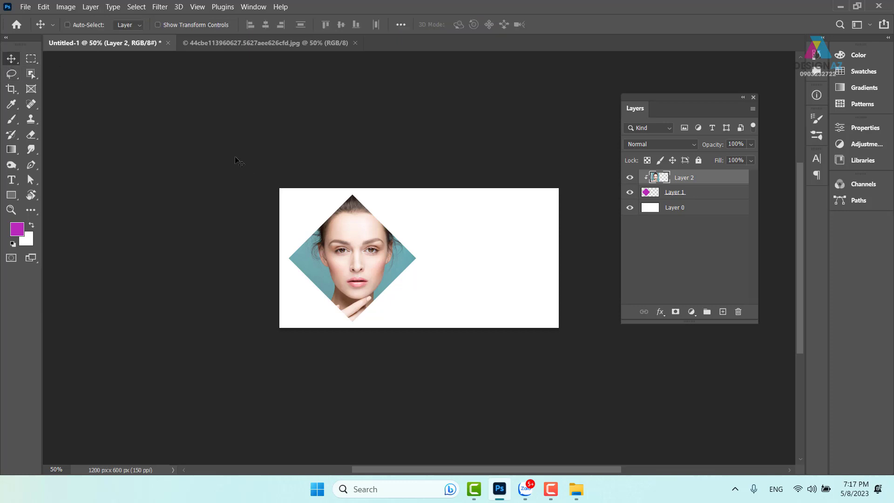
click(168, 43)
click(463, 190)
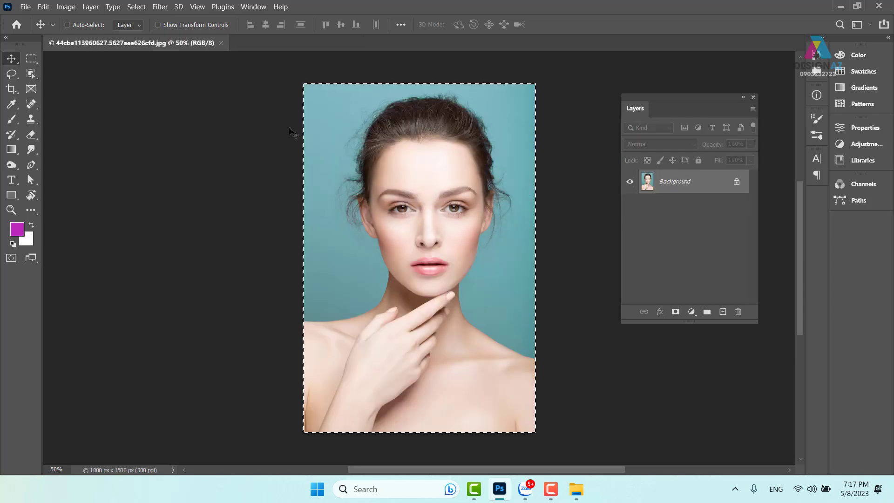
click(221, 43)
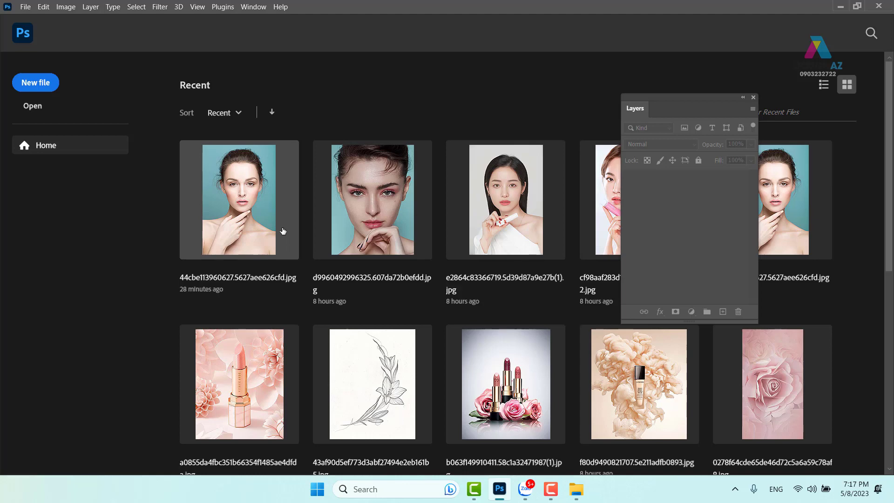
Step: Create a new document via File > New: width 1200, height 600 px, 150 pixels/inch
click(28, 7)
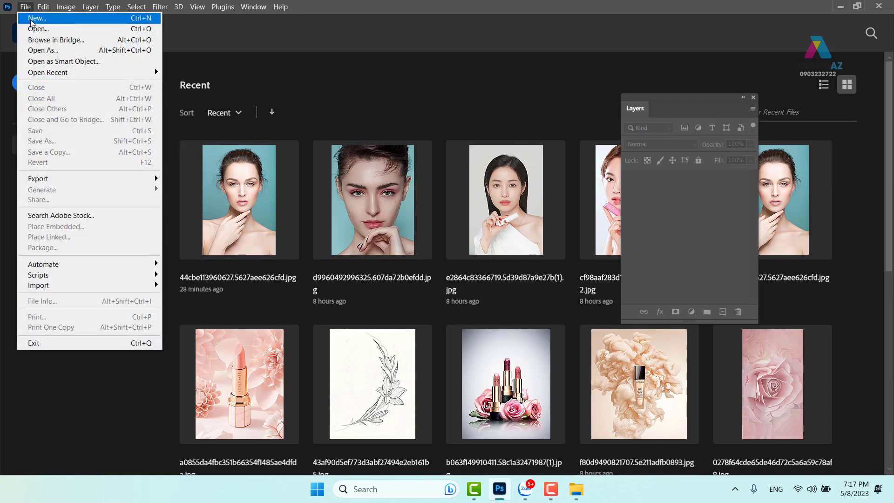
click(32, 20)
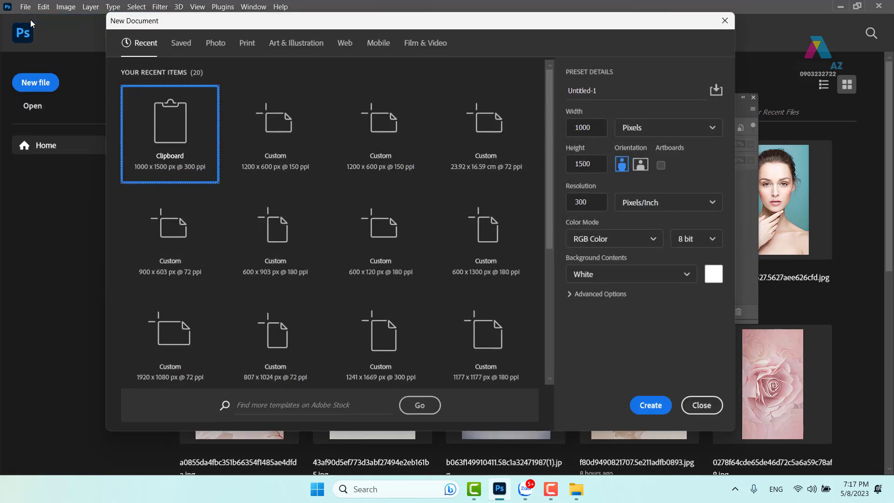
click(603, 132)
text(1200)
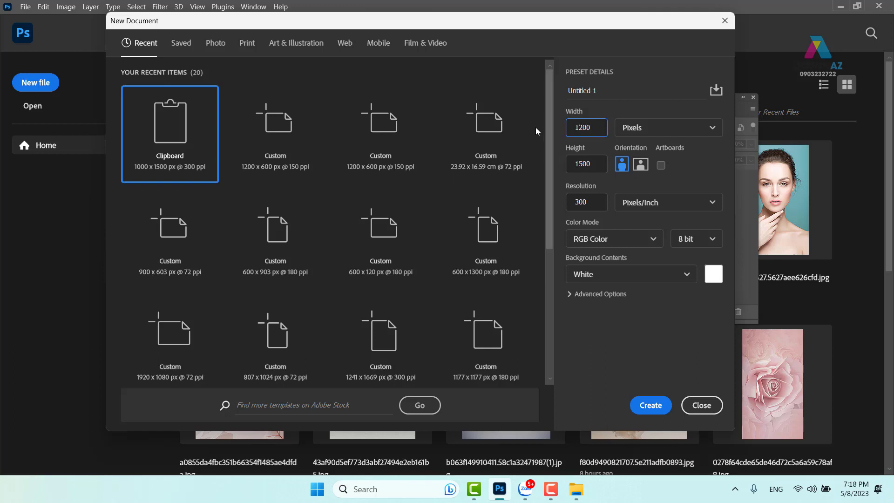
key(Tab)
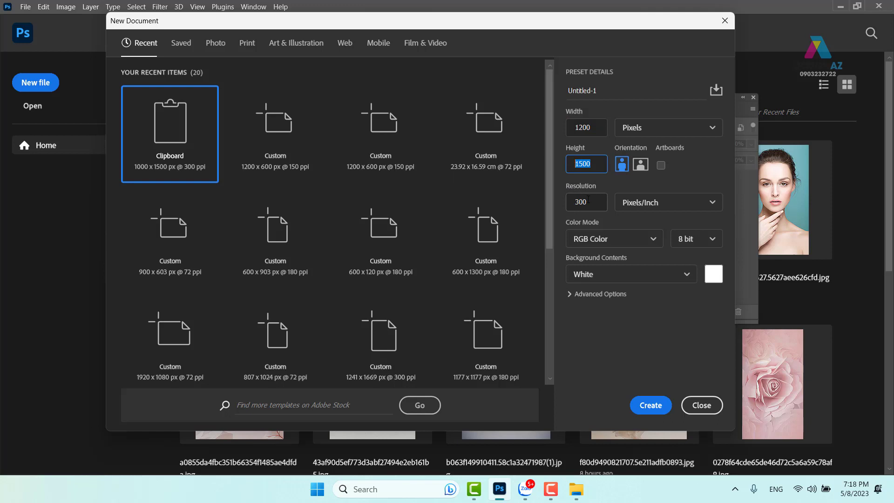
text(600)
click(573, 202)
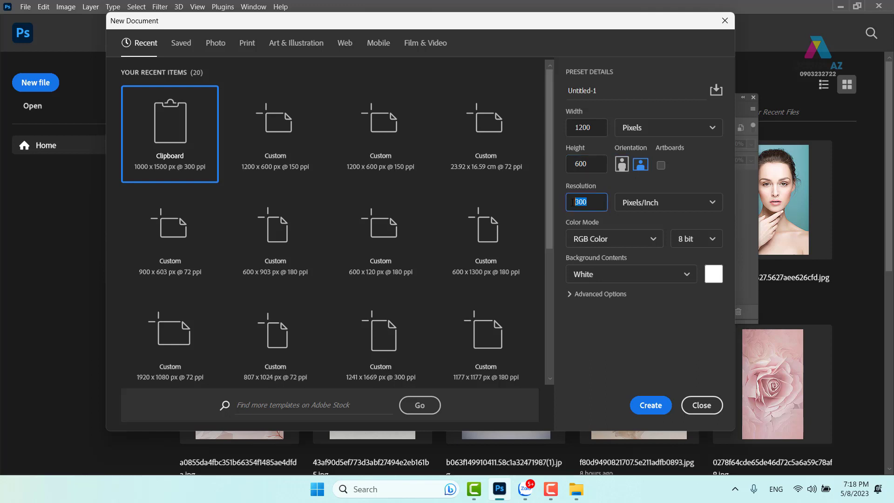
text(150)
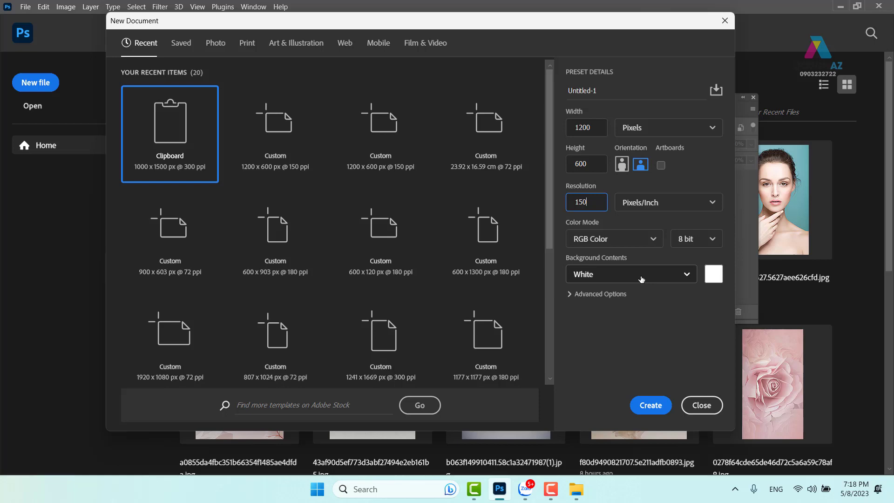
click(648, 406)
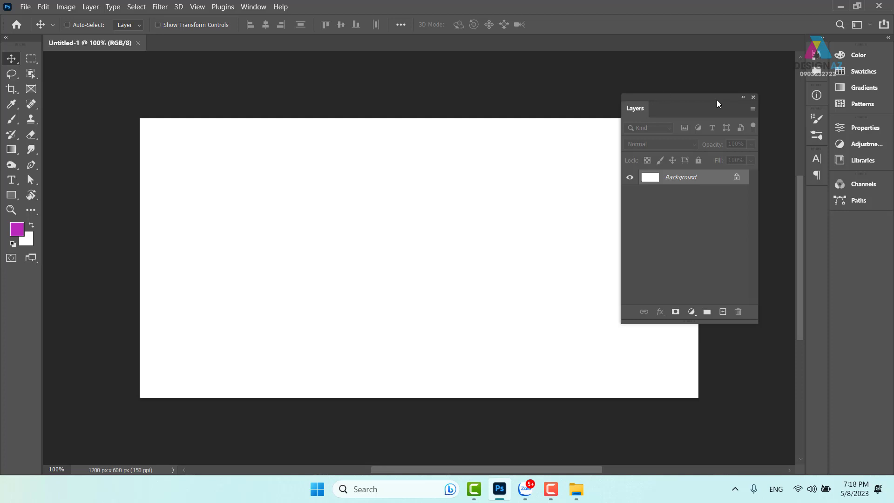
Step: Move the Layers panel off the canvas and set the foreground colour to navy #000d3c
drag(700, 101, 762, 251)
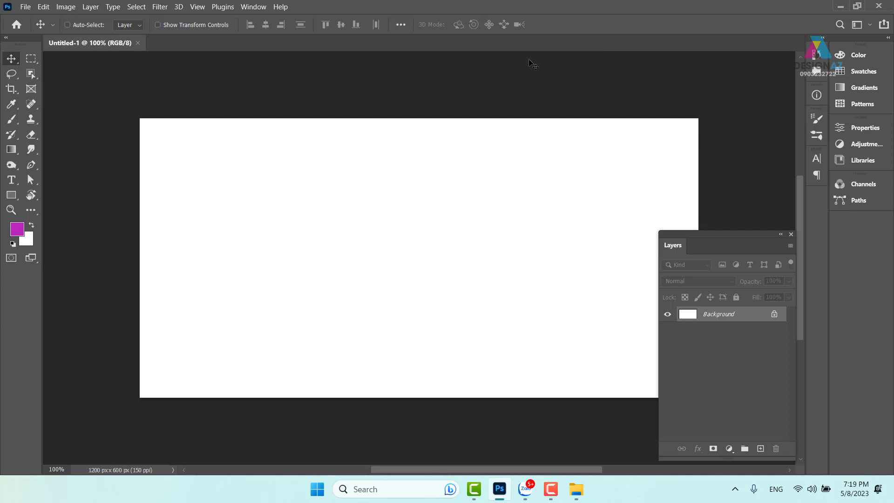
click(16, 229)
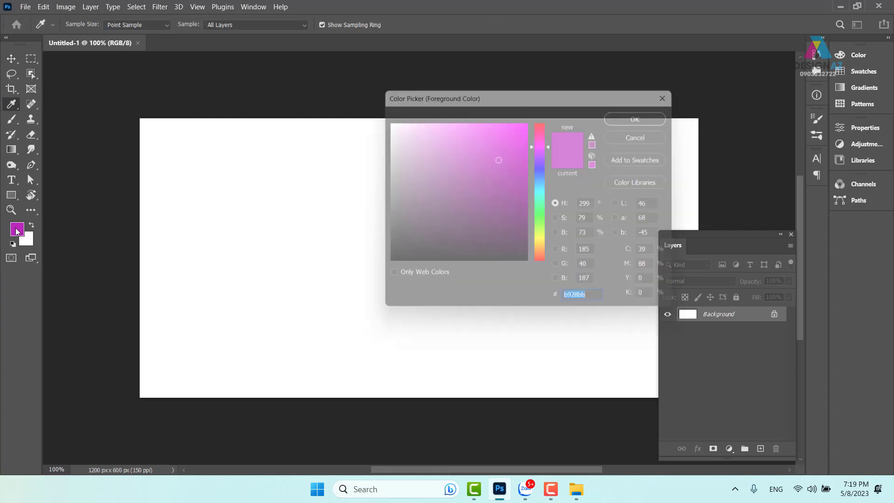
drag(418, 225, 383, 242)
click(544, 173)
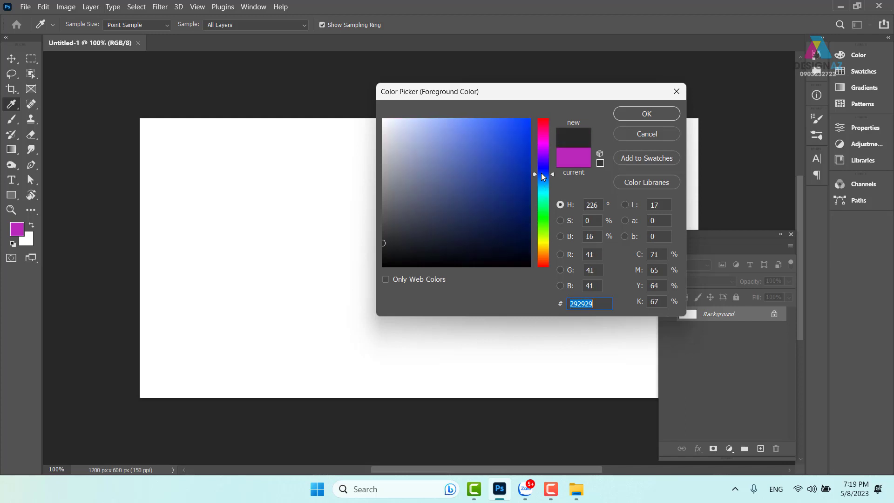
drag(517, 235, 535, 232)
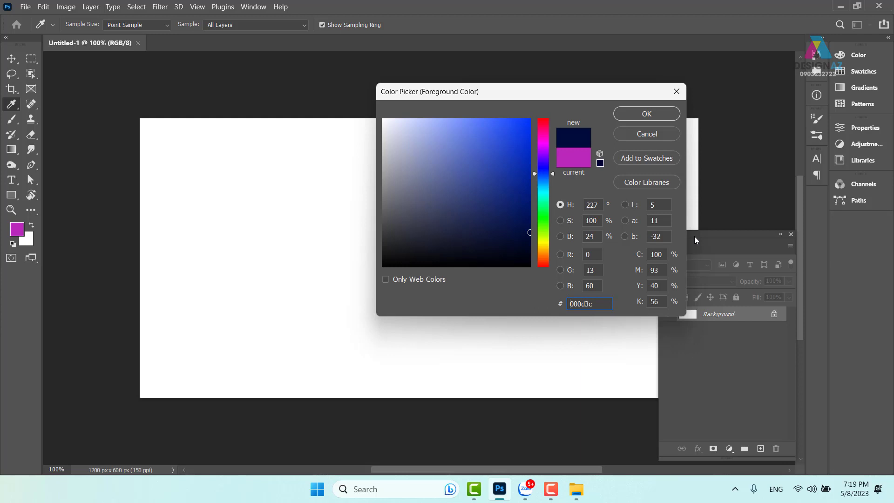
click(661, 117)
Step: Fill the background with the navy foreground colour, then bring up File Explorer
key(v)
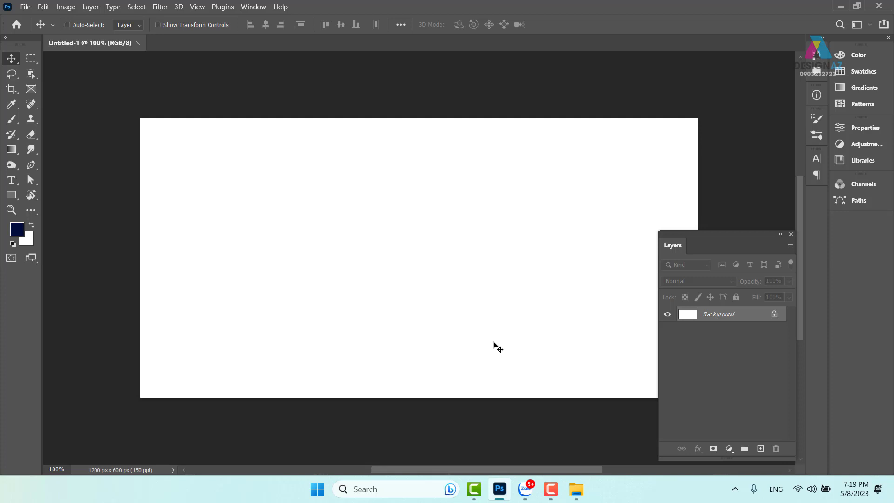
key(alt+BackSpace)
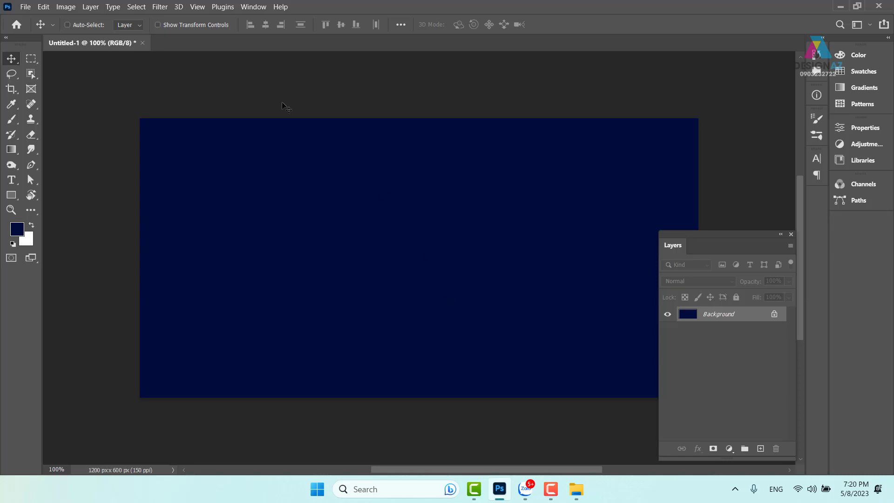
key(super+e)
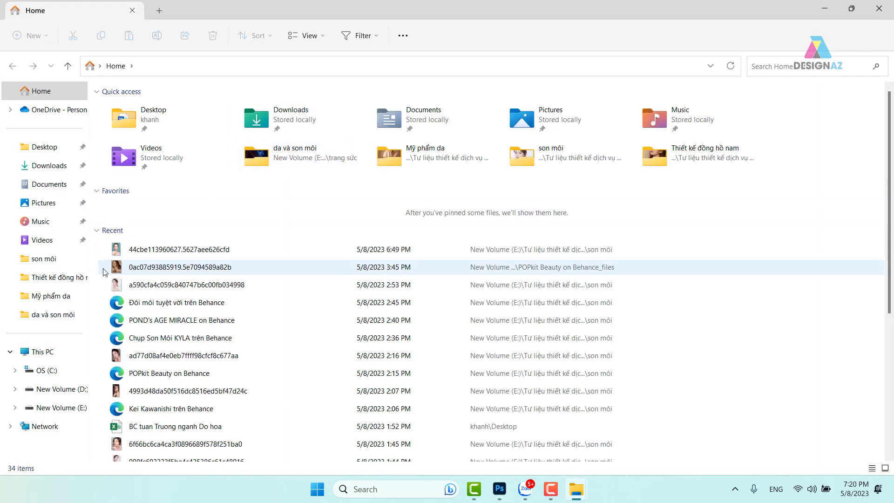
Step: Check the contents of tk_Folder on the Desktop, then return to the Desktop
click(46, 147)
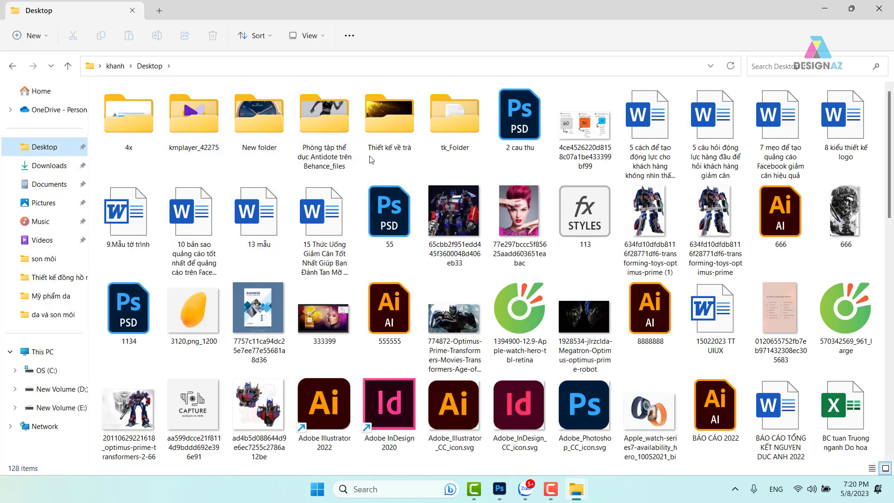
double_click(453, 124)
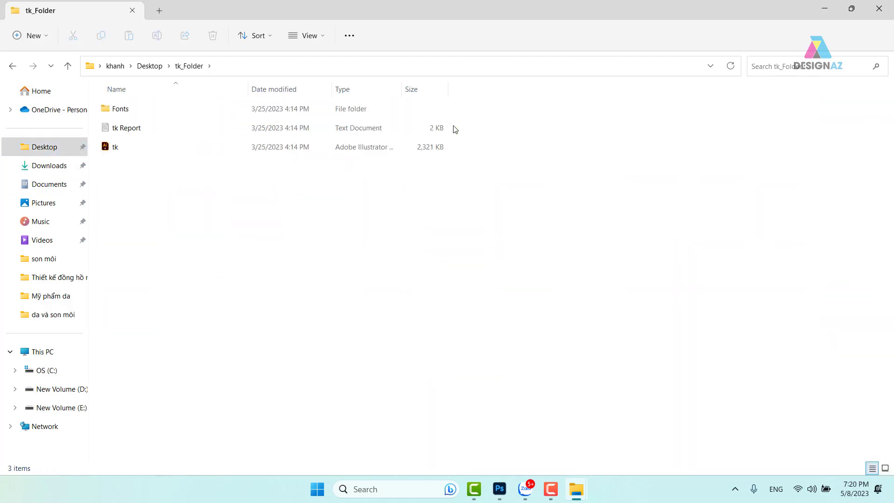
click(13, 66)
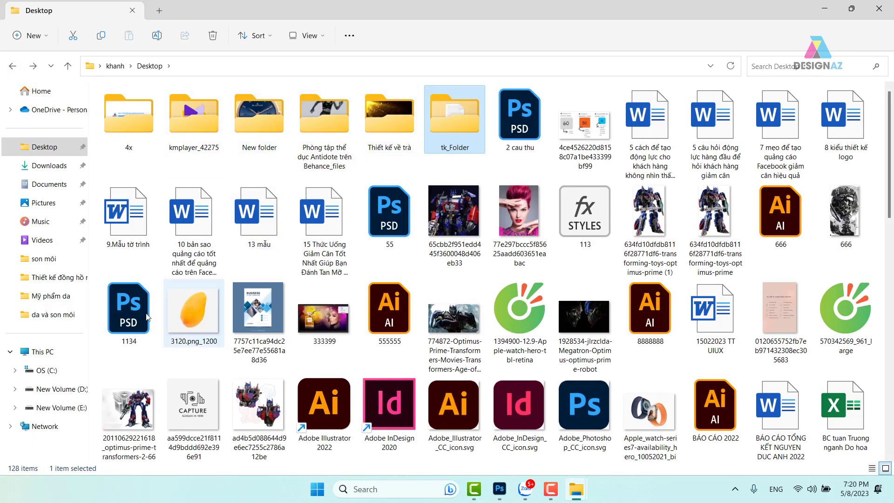
Step: Open New Volume (E:) > Tư liệu thiết kế dịch vụ khách hàng > Thiết kế đồng hồ nam and select the businessman-with-watch image
click(69, 408)
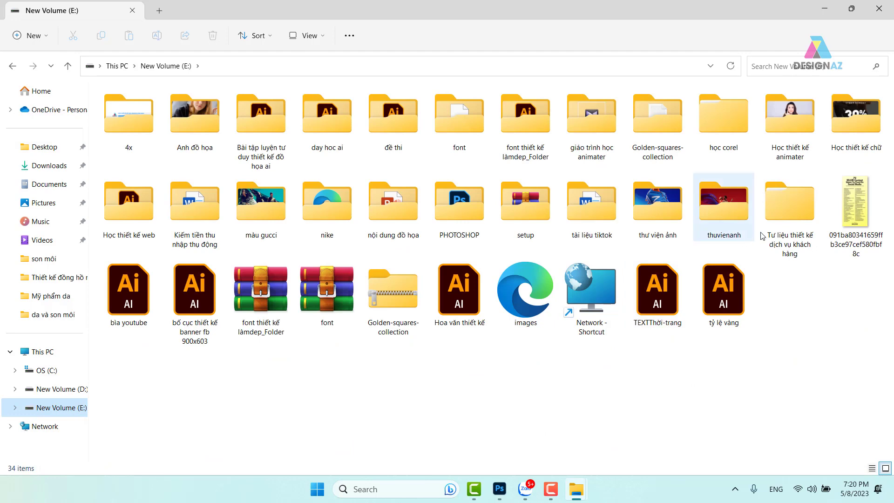
double_click(790, 218)
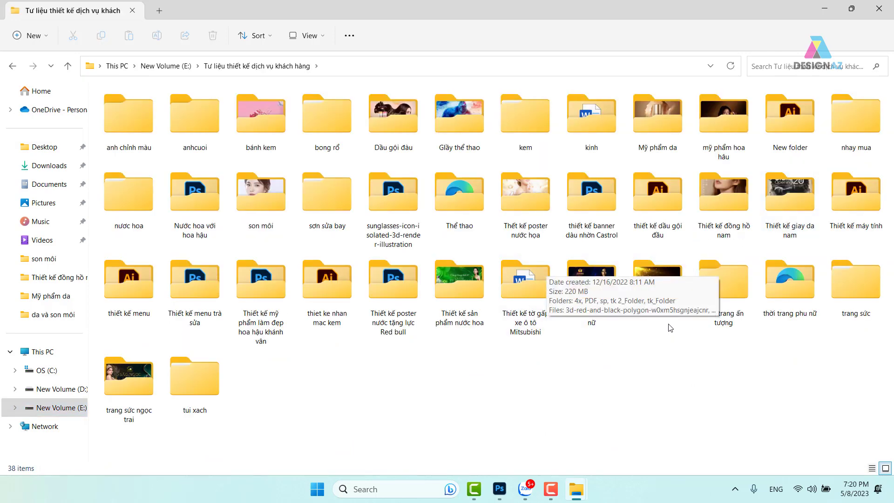
double_click(727, 207)
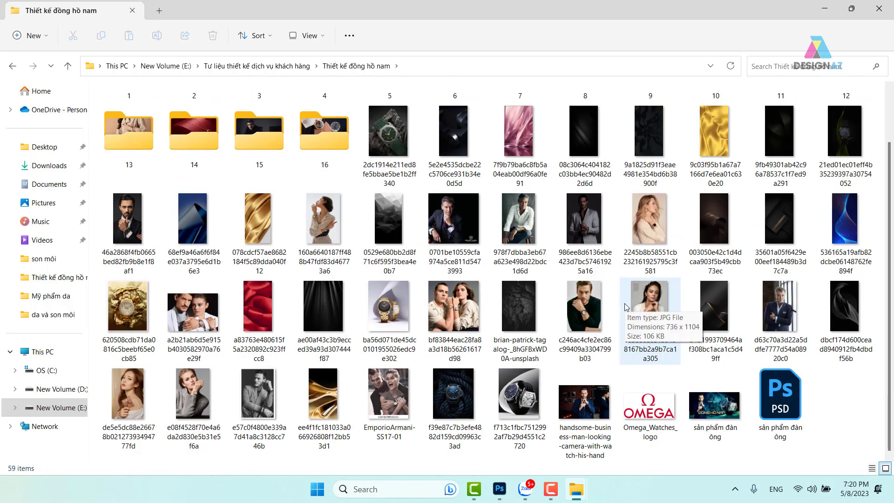
click(591, 407)
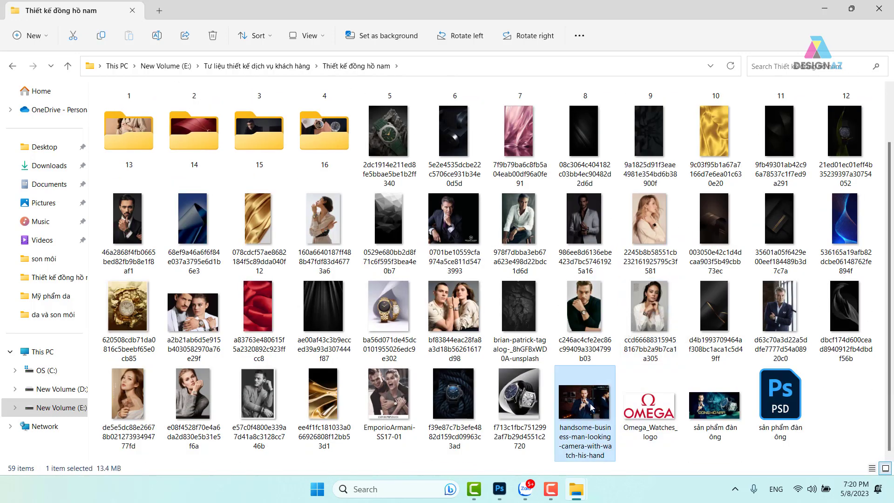
double_click(590, 407)
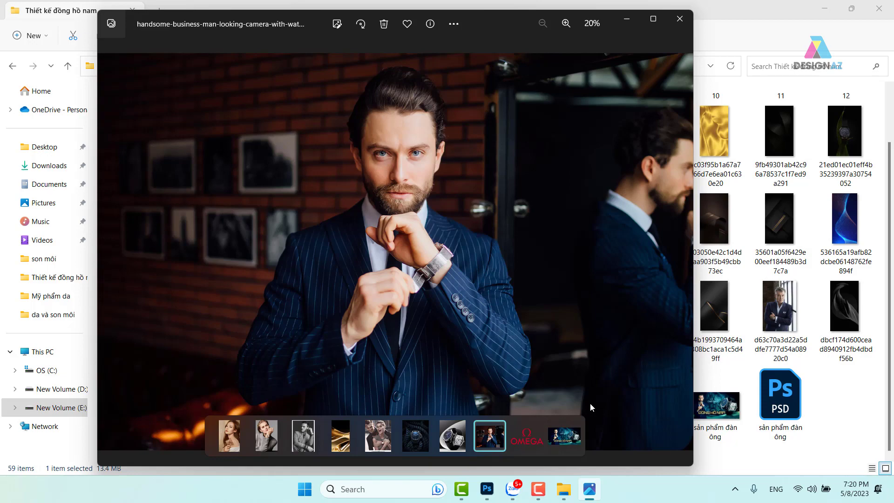
click(679, 22)
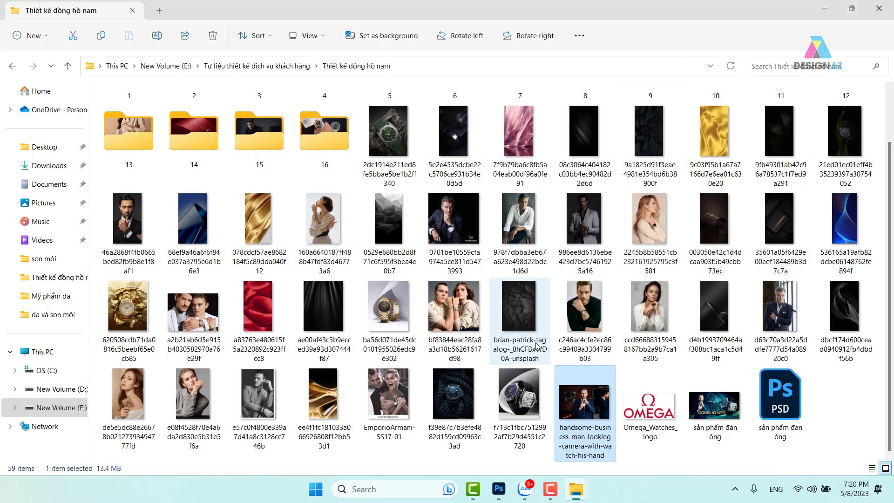
double_click(650, 409)
mouse_move(650, 412)
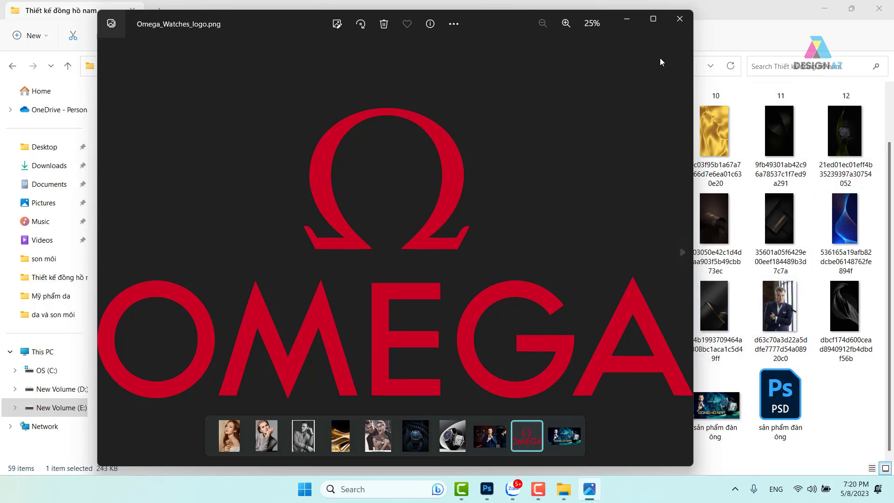
click(680, 17)
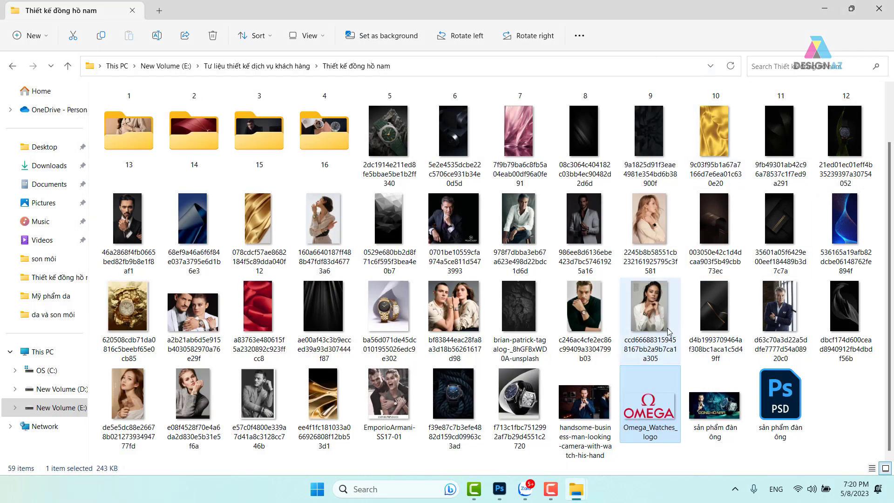
double_click(462, 396)
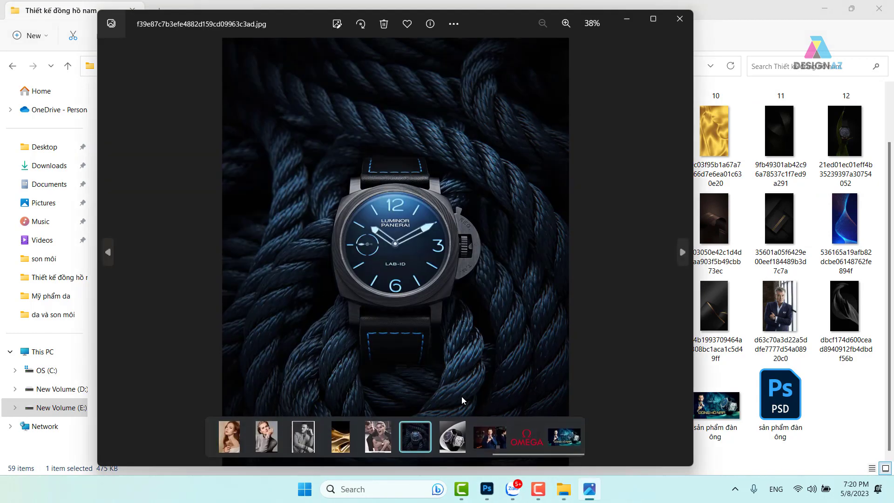
click(680, 19)
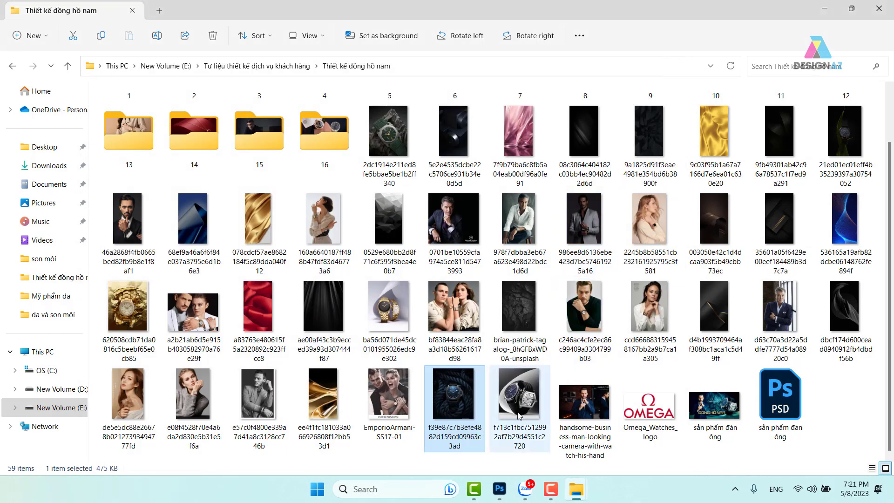
double_click(518, 391)
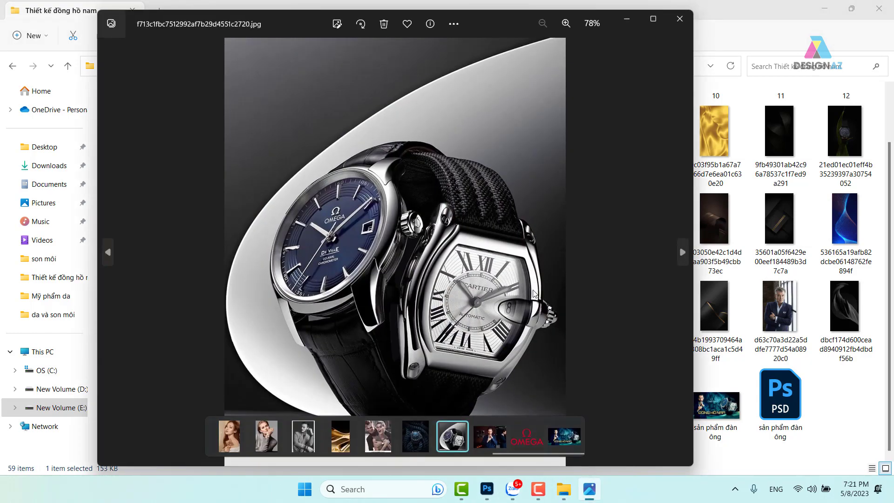
click(680, 19)
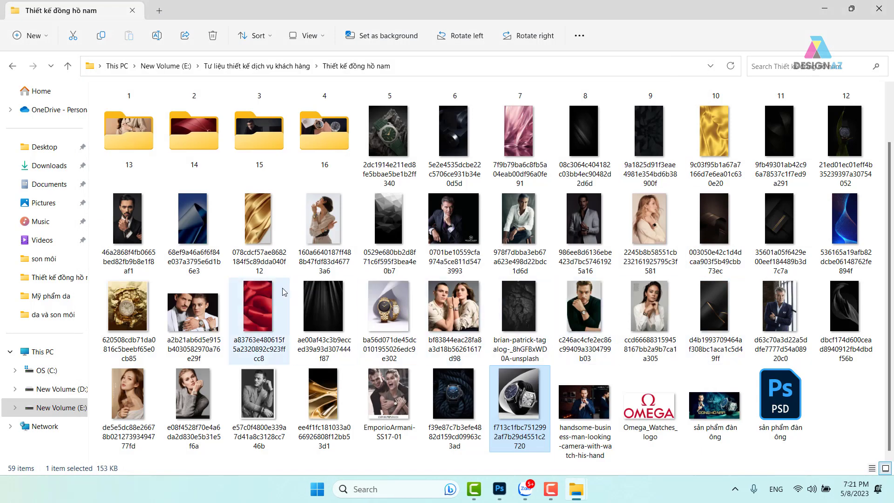
double_click(139, 310)
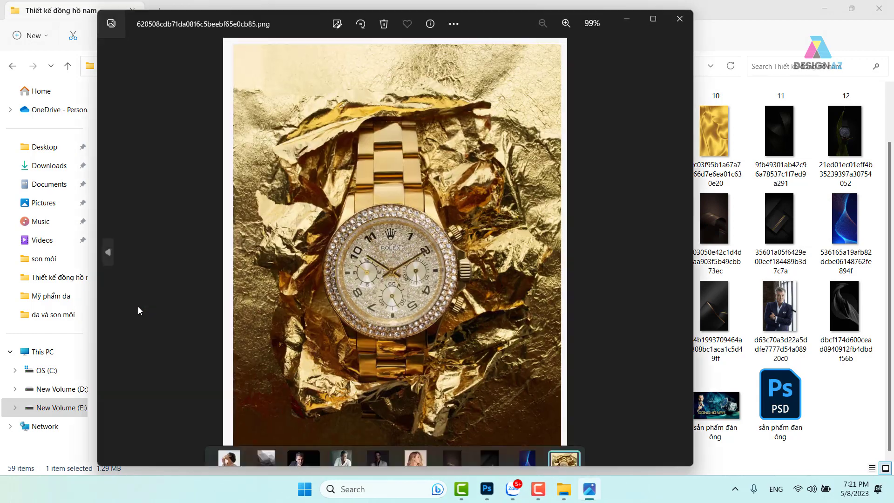
click(680, 19)
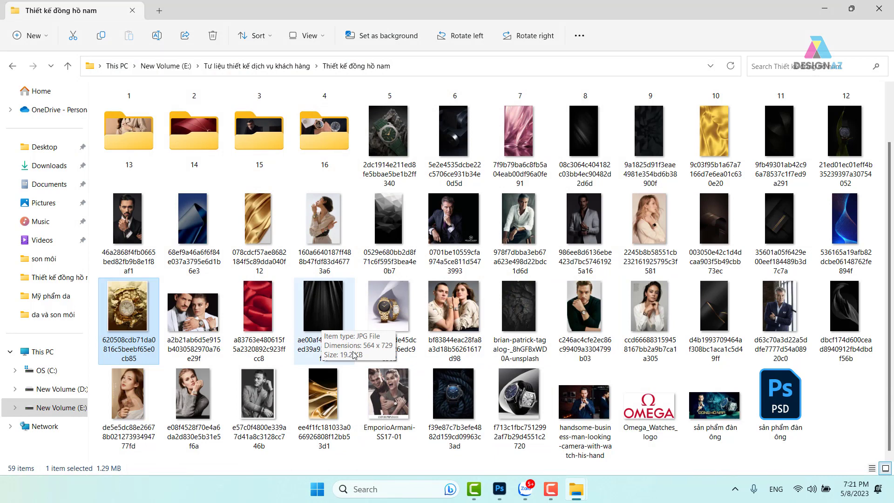
Step: Select the dark draped-fabric image, then return to Photoshop's navy 1200×600 Untitled-1 canvas
click(328, 305)
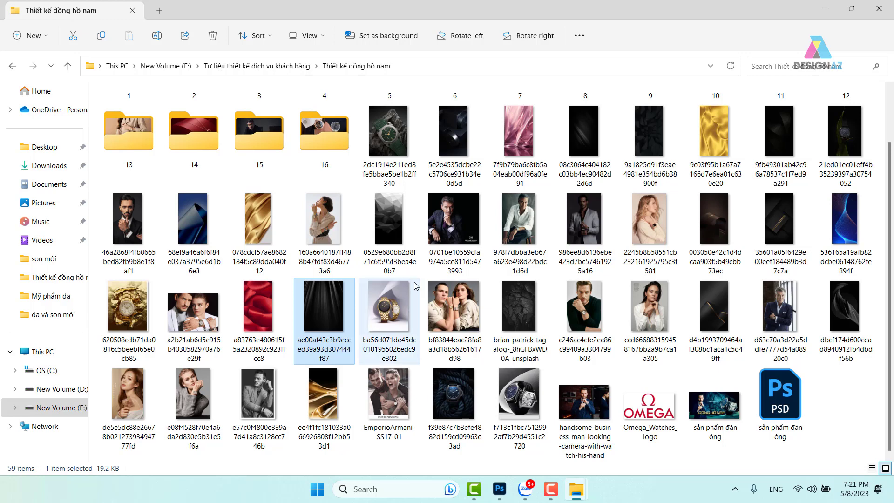
click(499, 489)
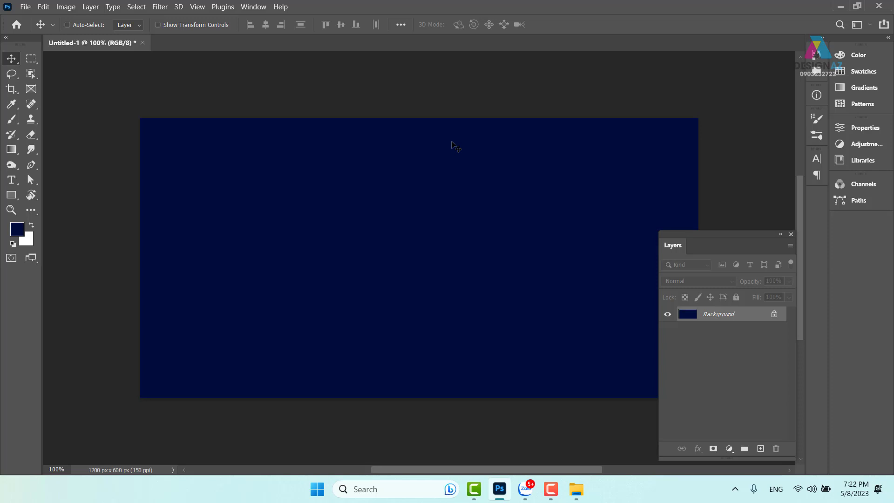
Step: Drag a full-height 600×600 px marquee from the canvas's top-left corner
click(33, 58)
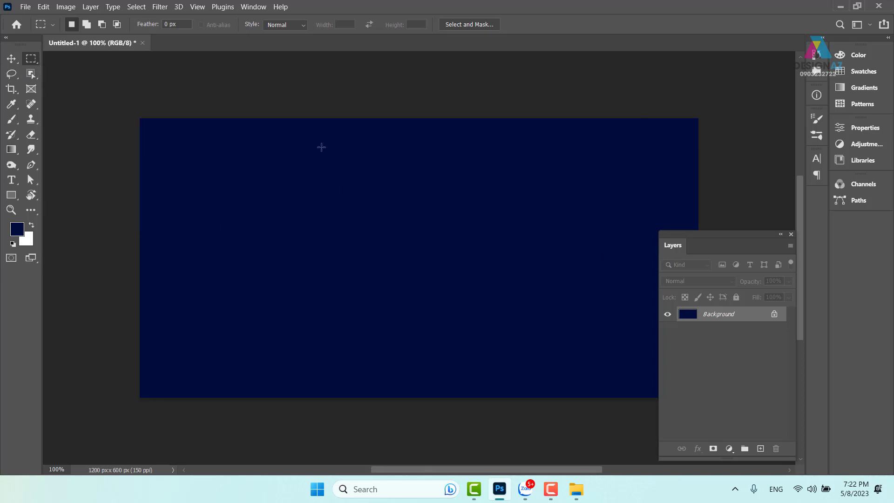
drag(140, 119, 269, 269)
drag(376, 365, 438, 410)
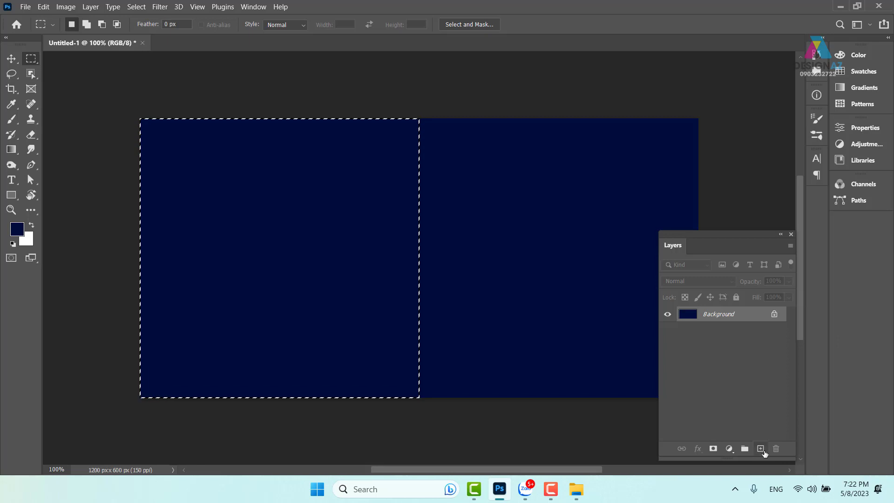
Step: Add Layer 1 above the navy background and set the foreground colour to white (ffffff)
click(761, 448)
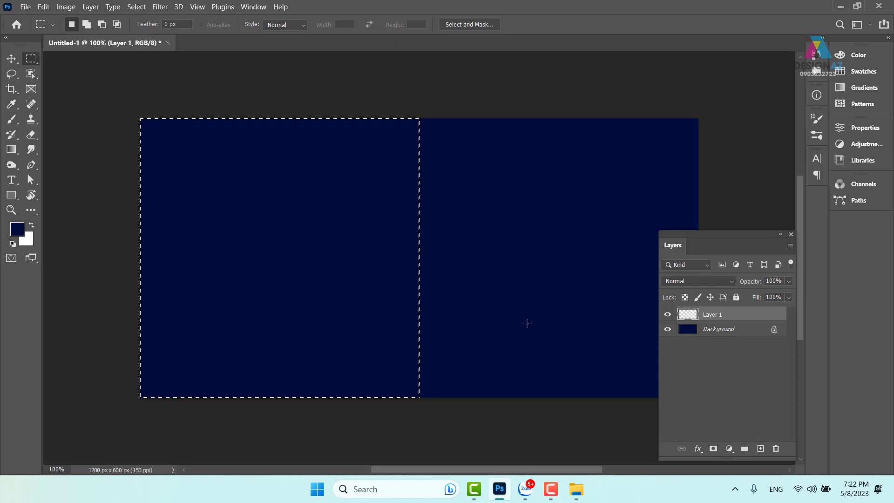
click(17, 230)
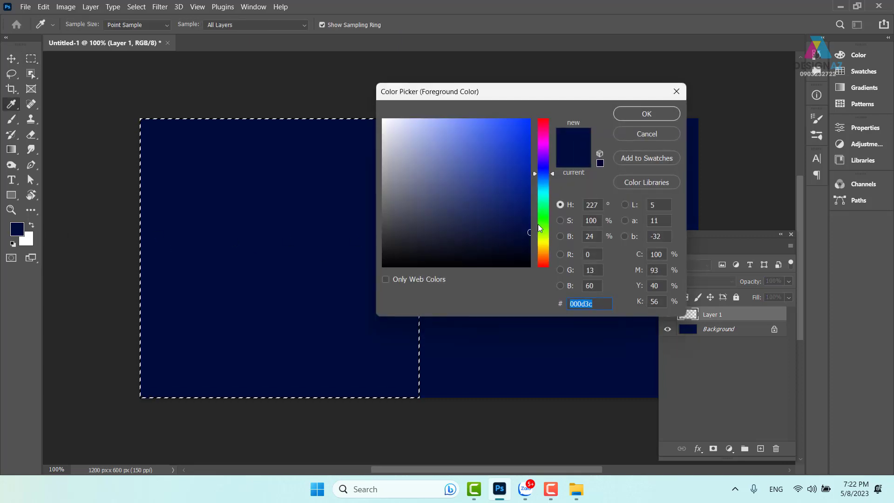
click(432, 151)
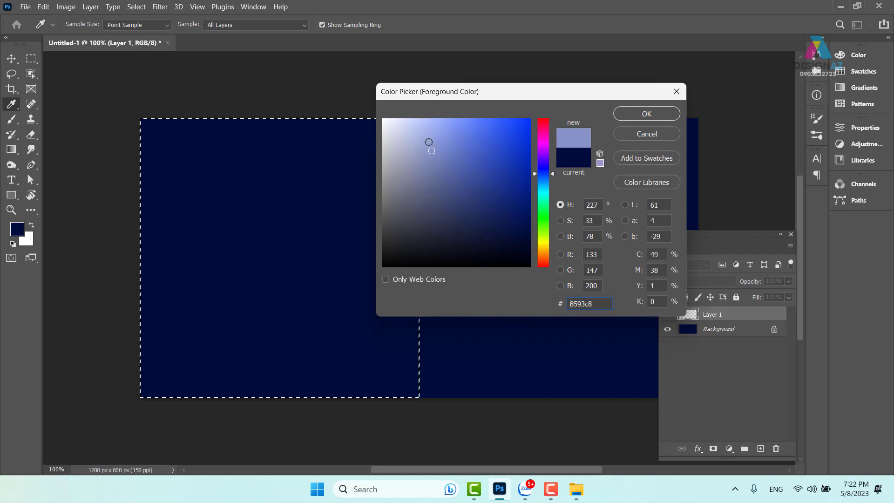
drag(432, 151, 383, 120)
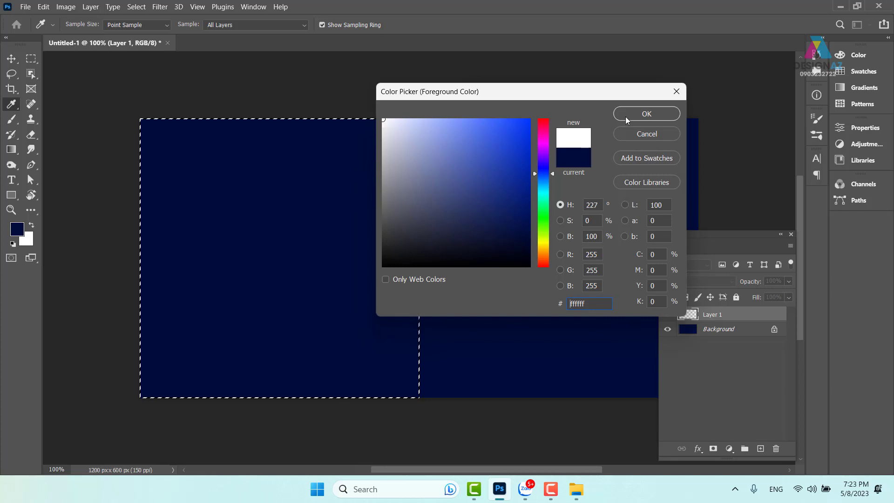
click(640, 114)
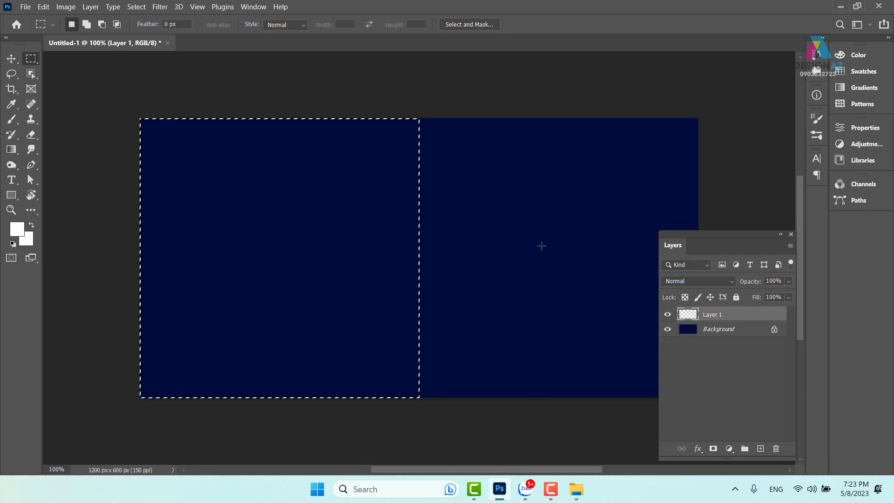
Step: Fill the left-half selection on Layer 1 with white and enter Free Transform
key(alt+BackSpace)
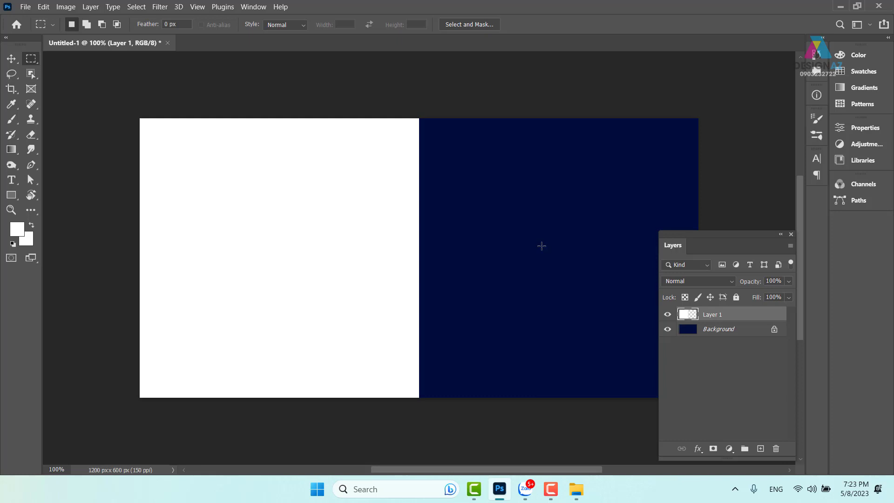
click(11, 58)
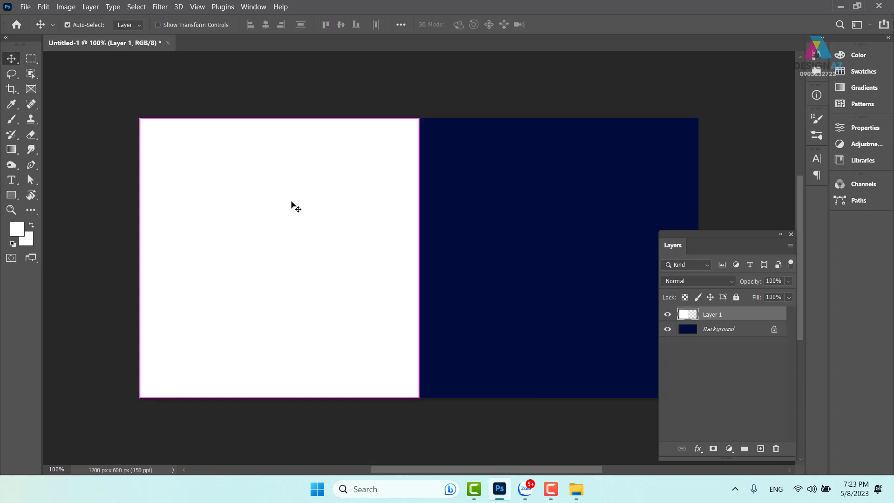
key(ctrl+t)
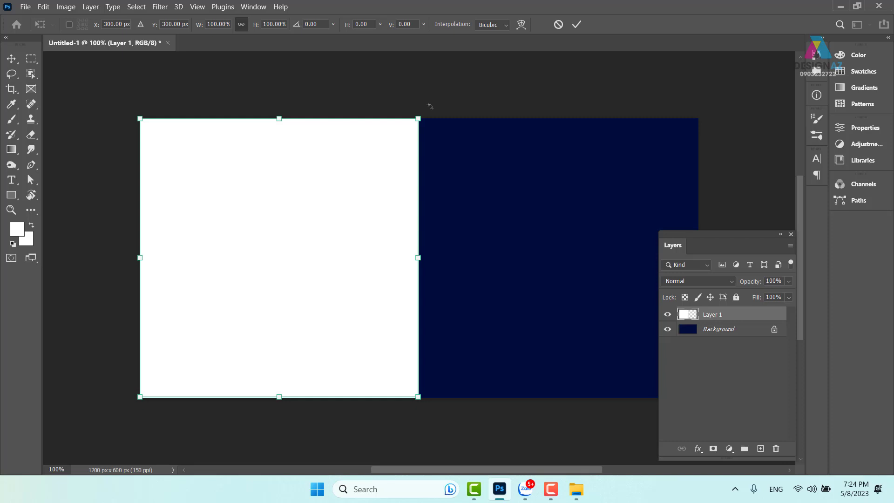
Step: Rotate the white square 45° and move it left toward the canvas edge
drag(430, 106, 470, 247)
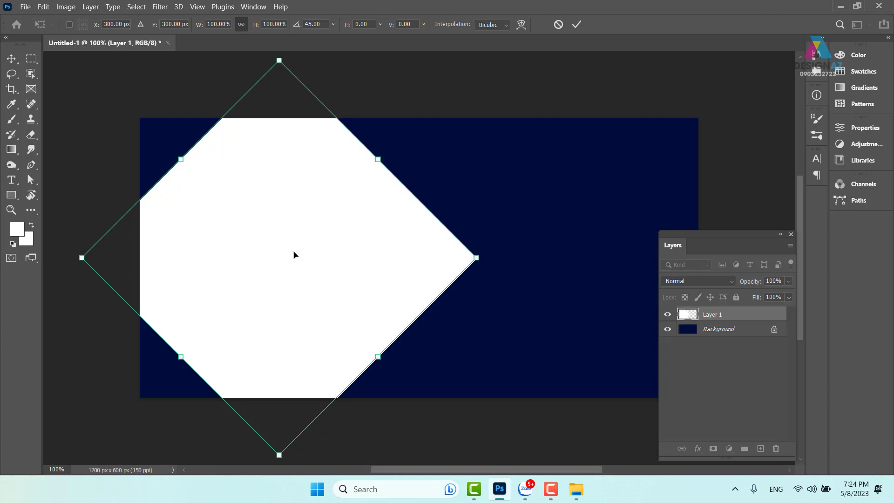
drag(209, 254, 275, 267)
key(ctrl+z)
drag(379, 256, 285, 255)
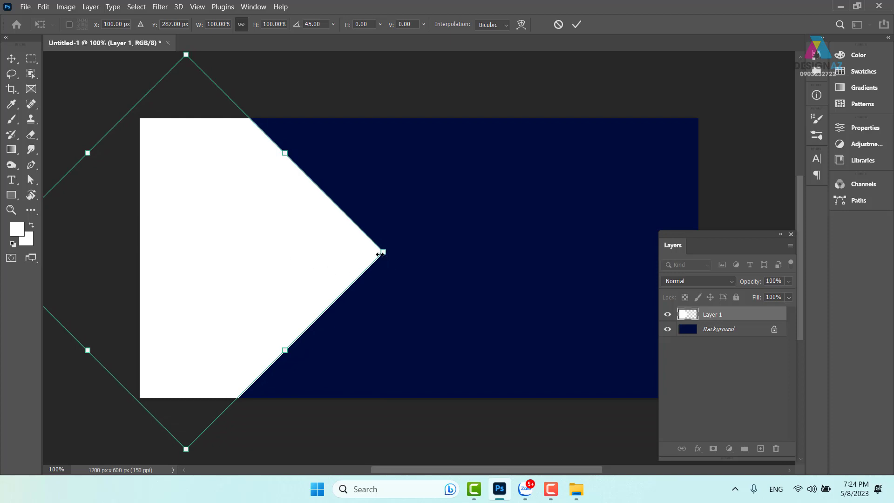
Step: Enlarge the diamond slightly, shift it left to X 62 px, and apply the transform
drag(384, 252, 441, 256)
drag(366, 266, 352, 270)
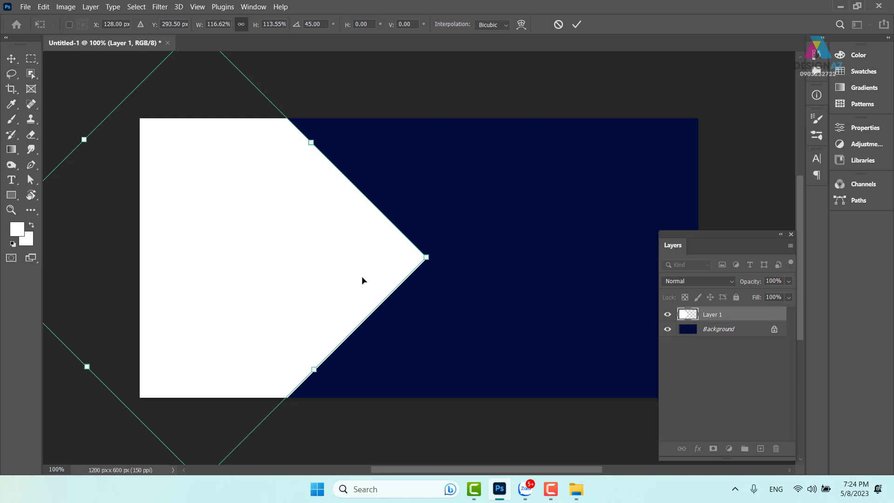
drag(375, 278, 350, 287)
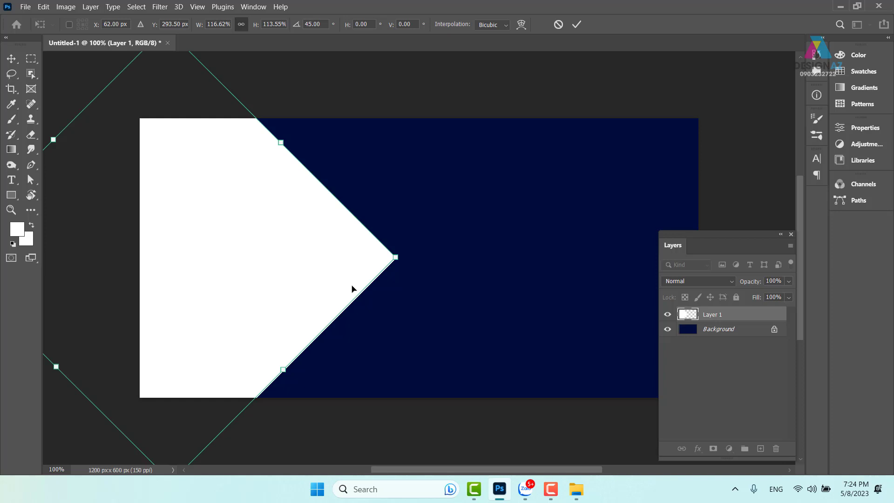
key(ctrl+minus)
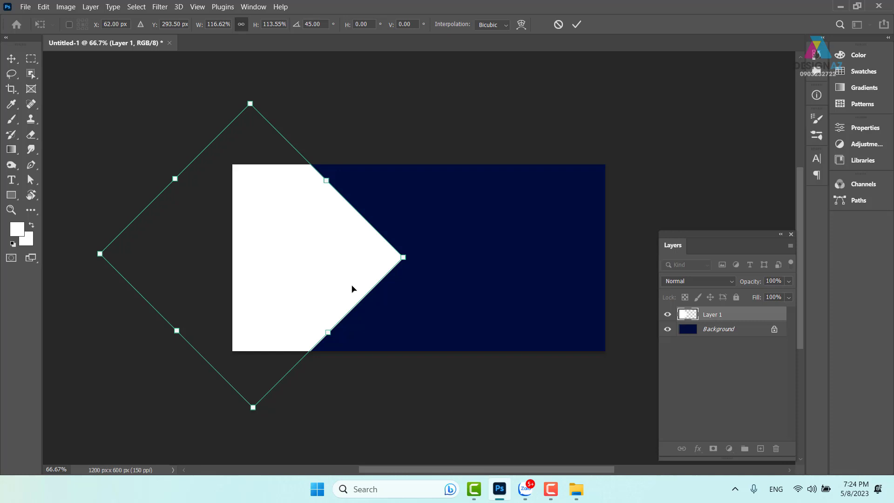
key(Return)
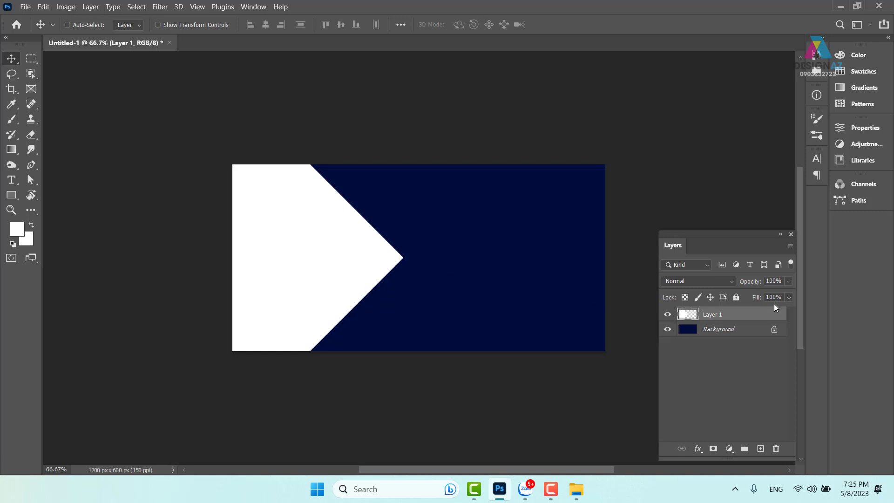
Step: Change Layer 1's opacity from its current value to 30%
click(782, 281)
double_click(768, 281)
text(30)
key(Return)
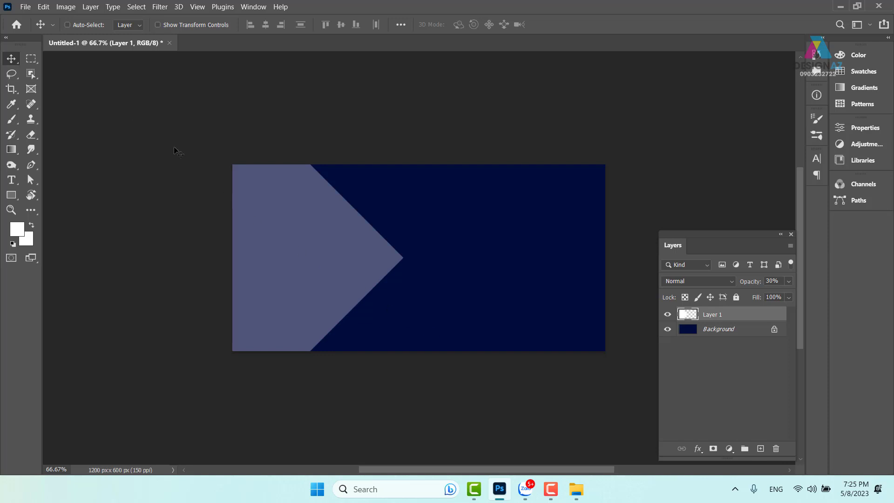
Step: Select the banner's left half, fill it white on a new Layer 2, and enter Free Transform
click(31, 58)
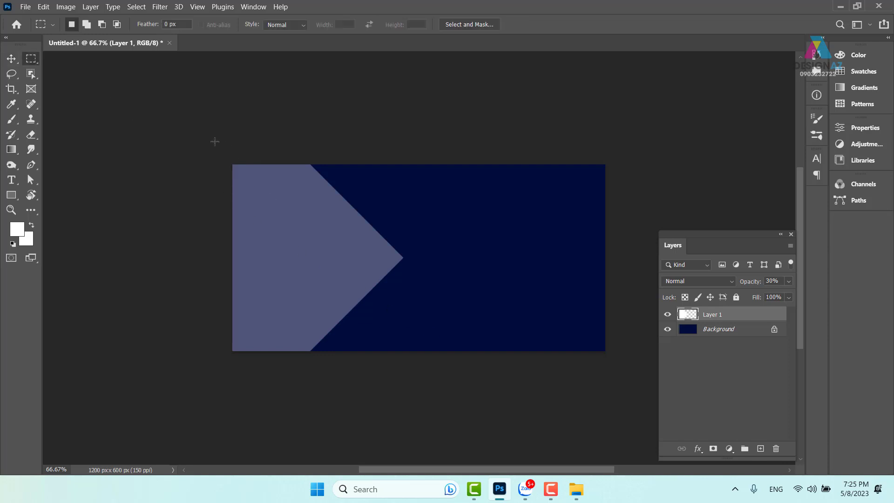
drag(222, 144, 451, 360)
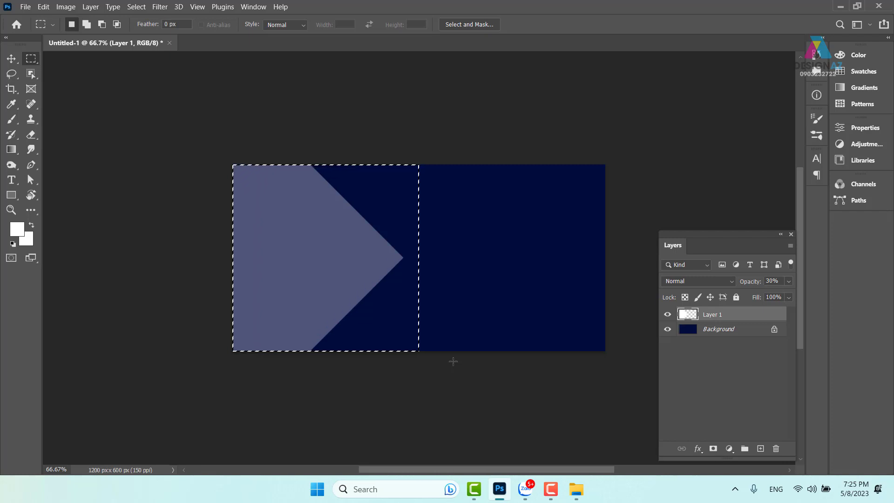
click(760, 448)
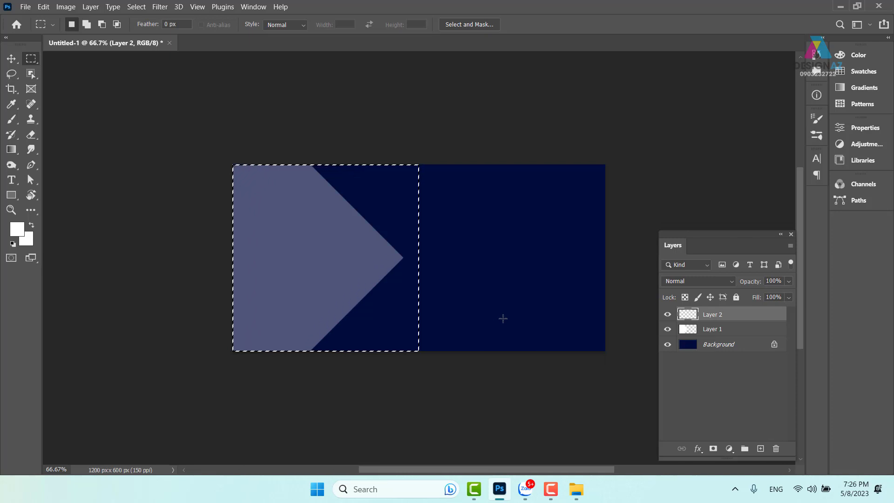
key(alt)
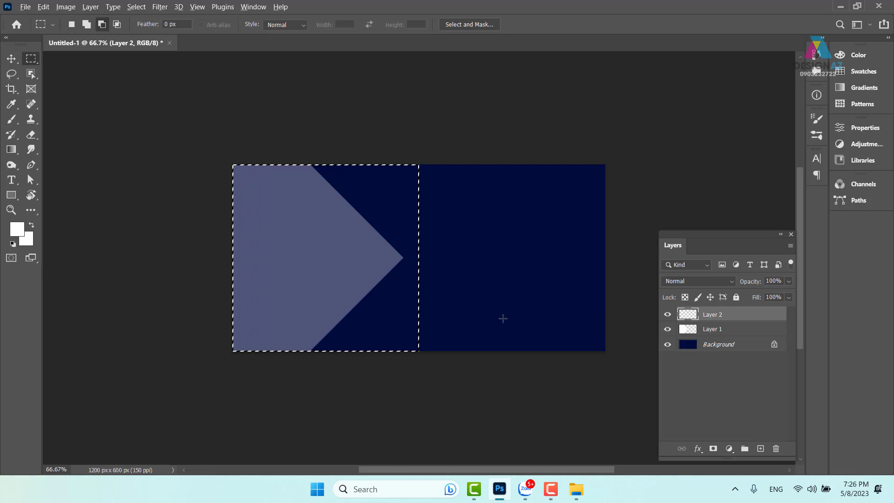
key(alt+Delete)
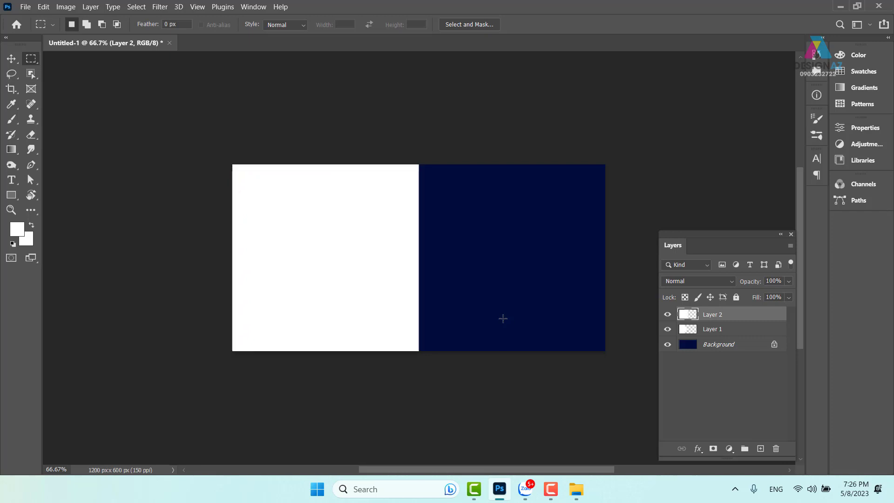
key(ctrl+t)
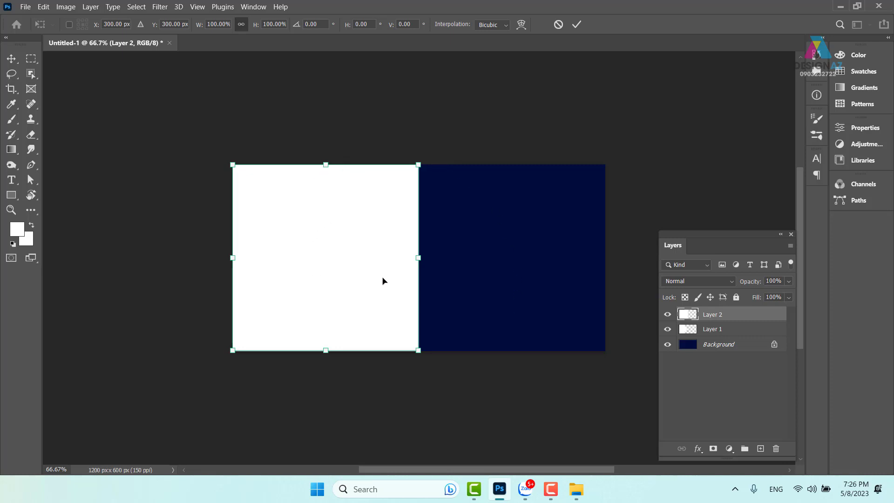
Step: Rotate Layer 2's white square 45° into an arrow point and apply it
drag(448, 182, 362, 265)
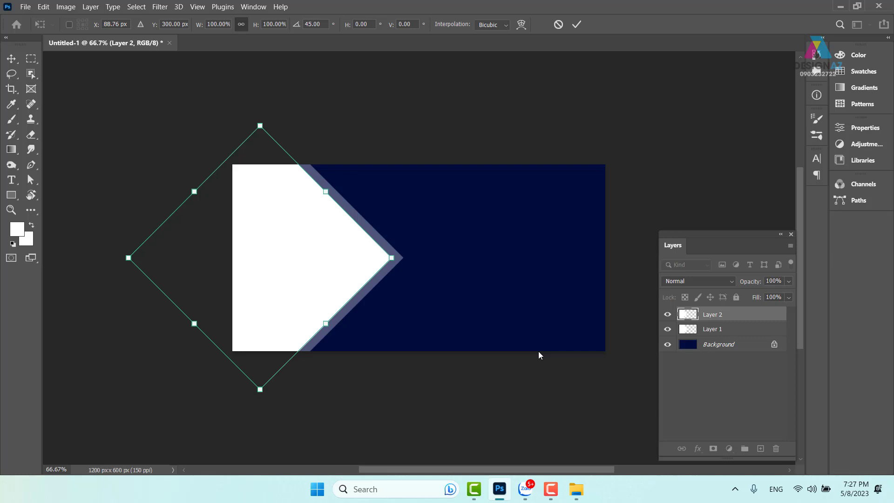
key(Return)
key(m)
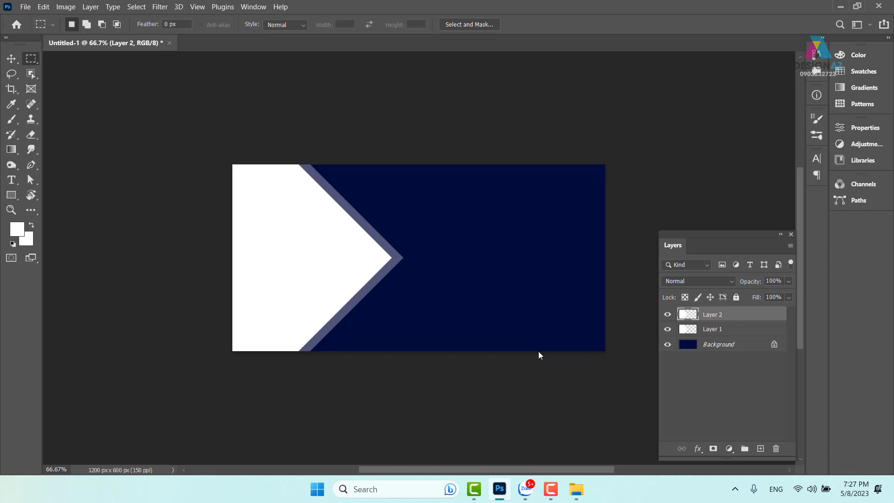
Step: Set Layer 2's opacity to 50%
click(783, 281)
text(50)
key(Return)
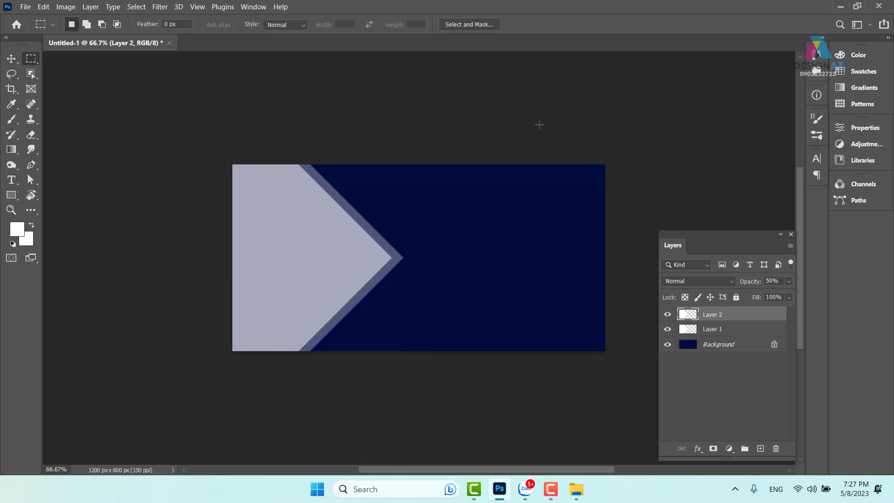
click(11, 59)
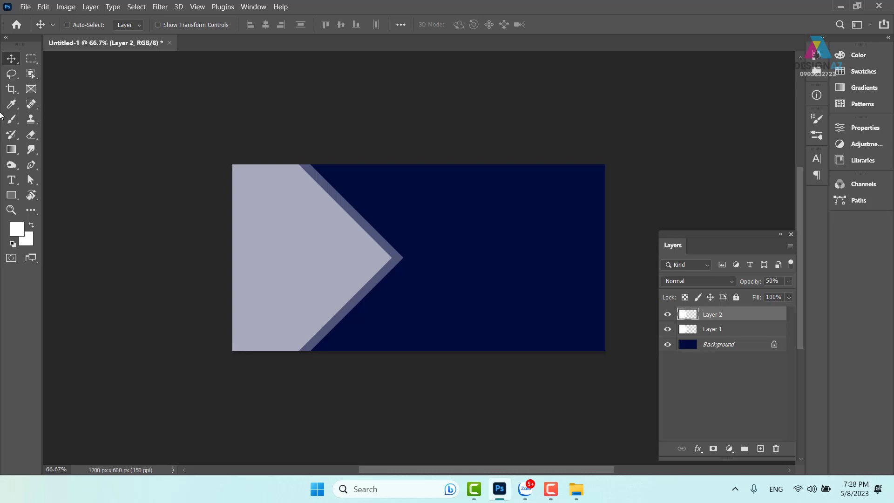
Step: Drag a 600×600 px rectangular marquee over the banner's left half
click(34, 58)
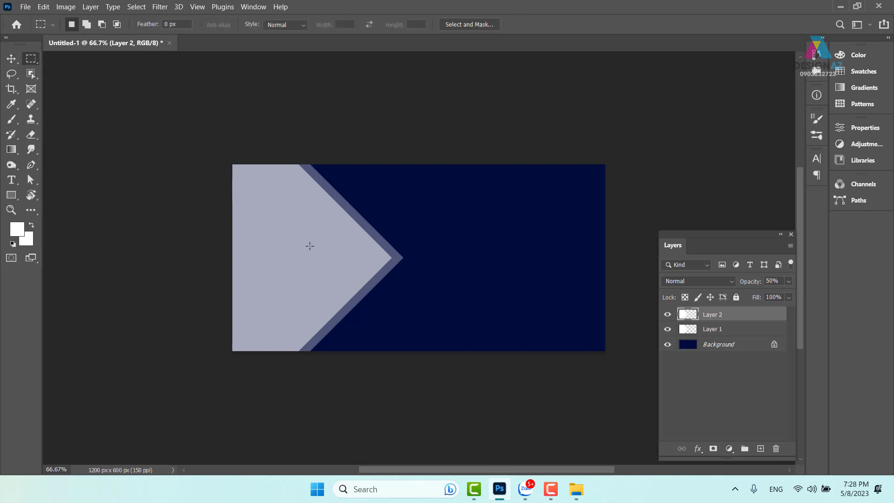
drag(233, 164, 462, 362)
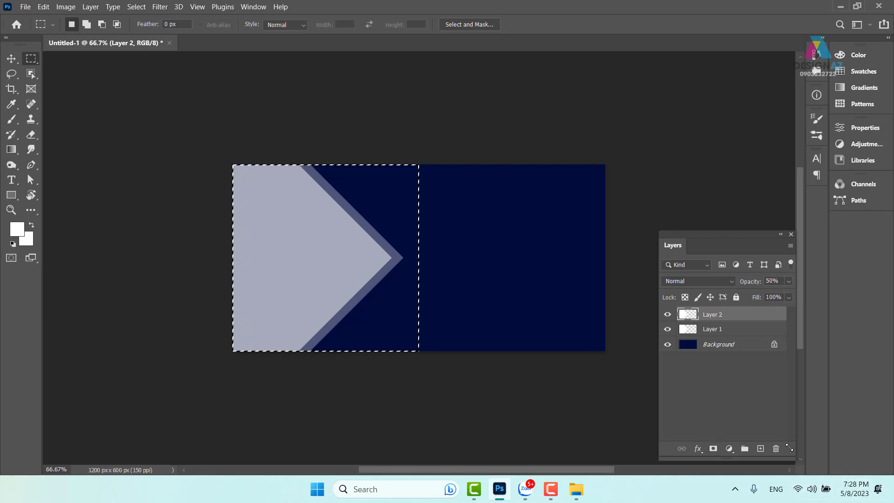
Step: Fill the selection white on a new Layer 3, deselect, and enter Free Transform
click(760, 449)
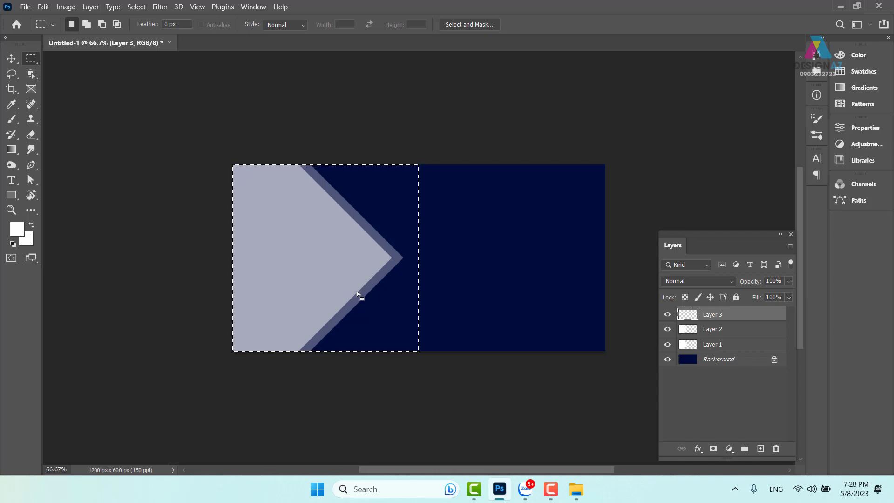
key(alt+BackSpace)
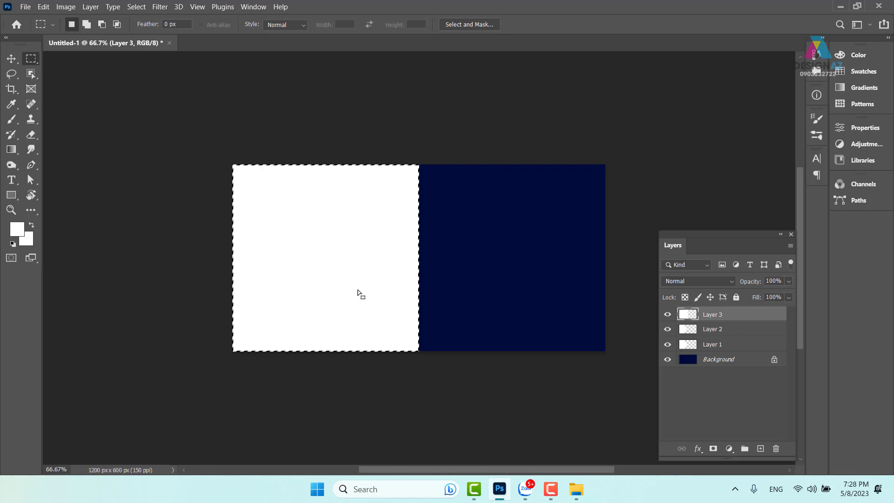
key(ctrl+d)
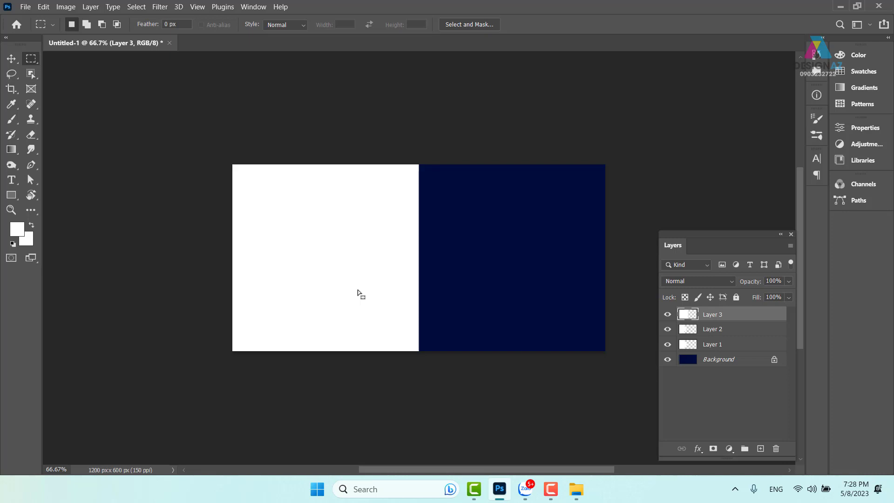
key(ctrl+t)
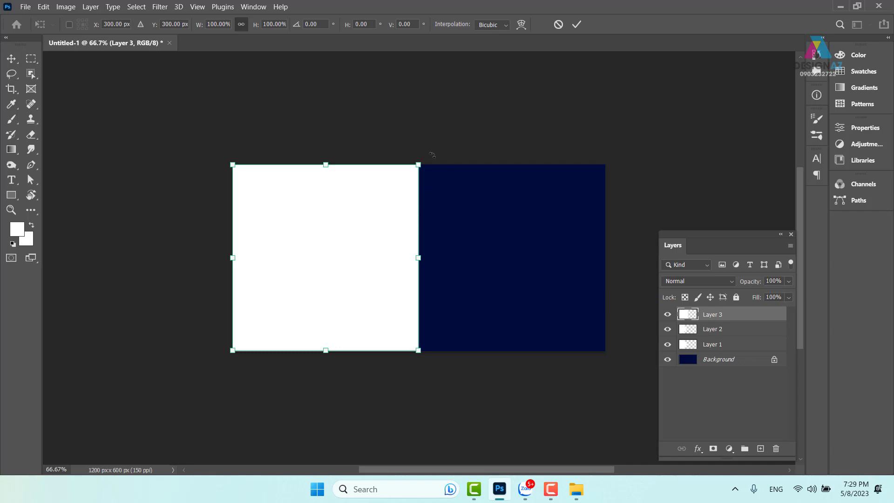
Step: Rotate Layer 3's white square 45° and shift it left to X 62 px, forming a white chevron
drag(432, 155, 459, 255)
key(alt+Tab)
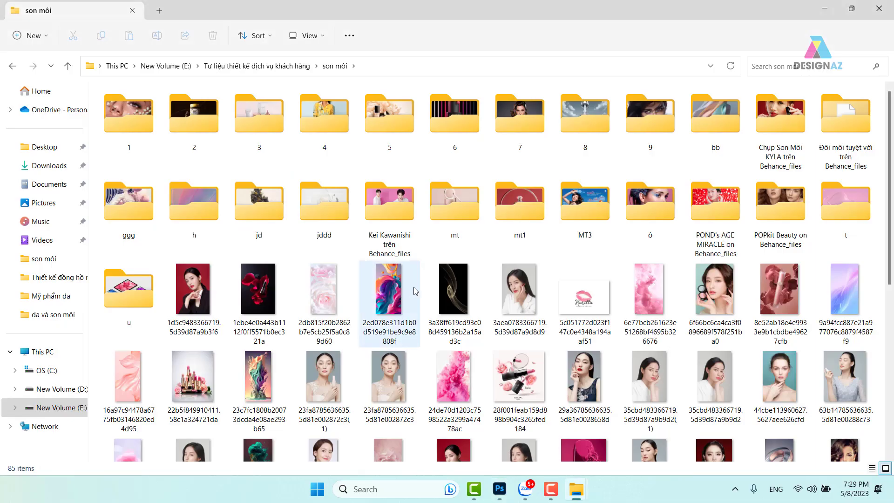
click(483, 461)
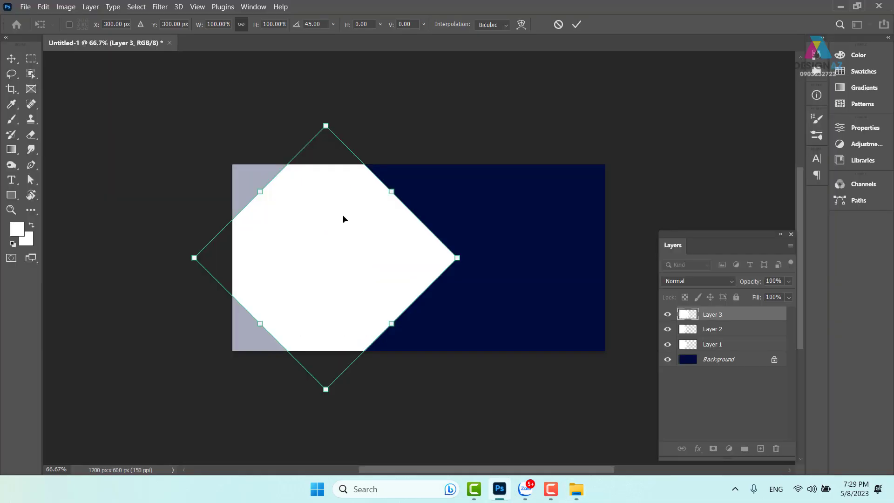
drag(395, 252, 321, 255)
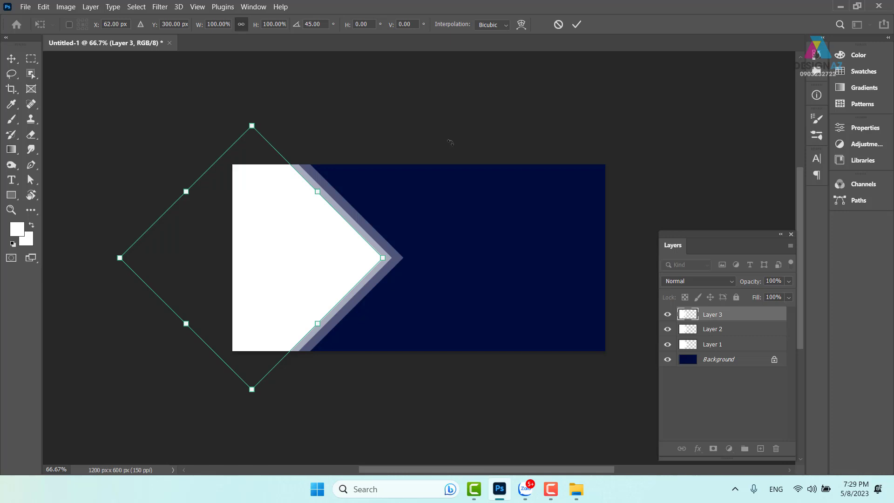
key(Return)
key(m)
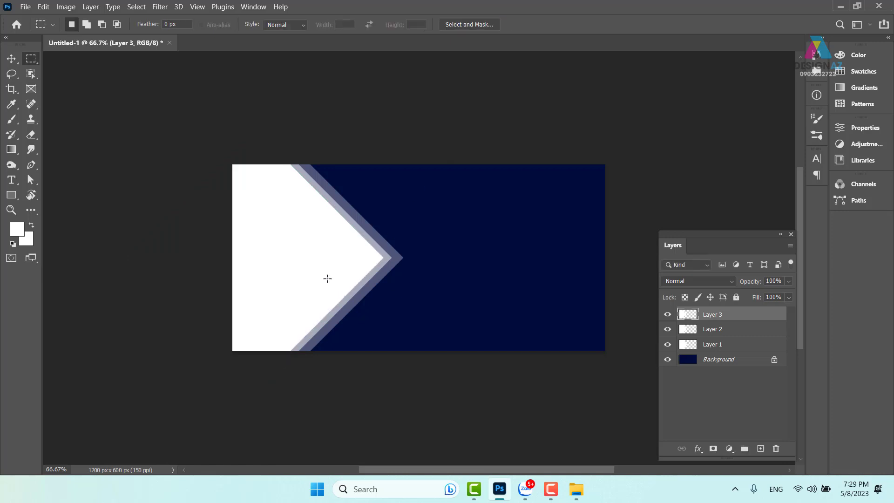
Step: Draw a square marquee over the banner's left half and add a new empty Layer 4
click(11, 59)
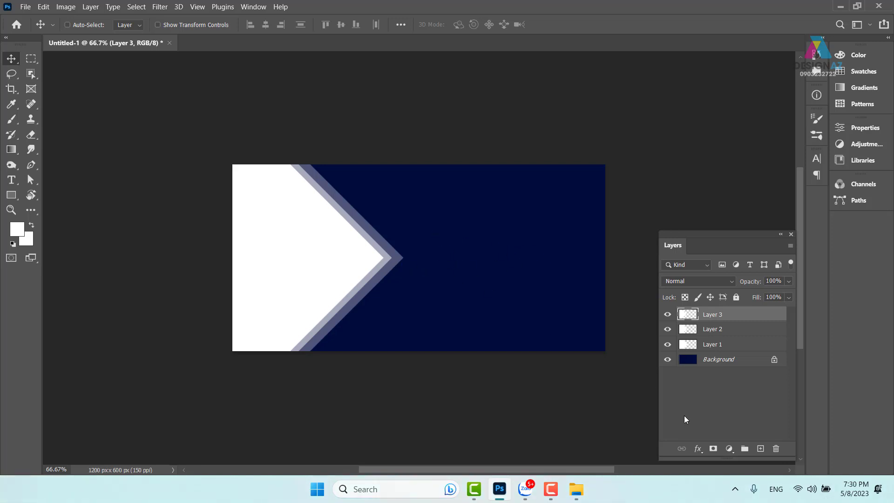
click(30, 58)
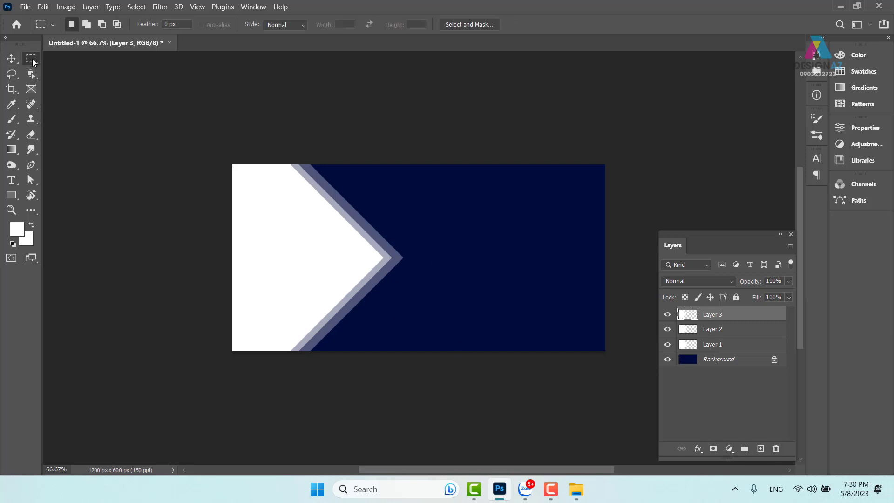
drag(232, 164, 457, 364)
click(760, 448)
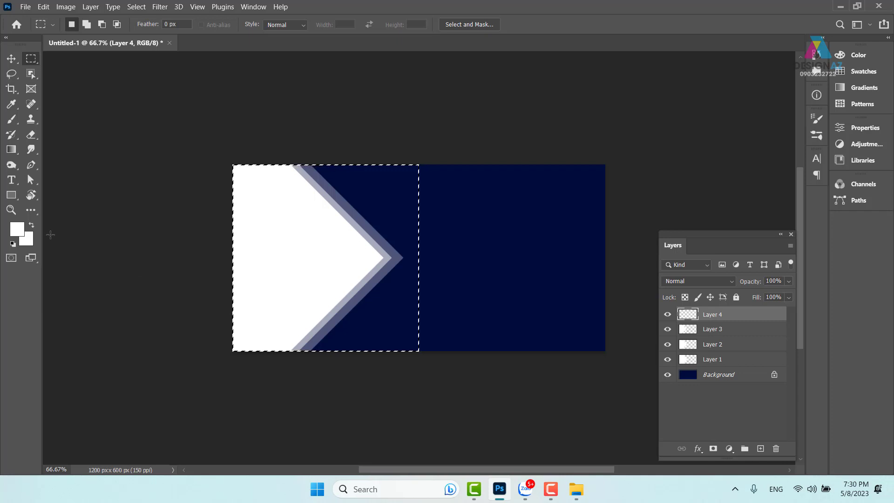
Step: Fill the square selection on Layer 4 with medium blue #374c9c
click(17, 229)
click(485, 180)
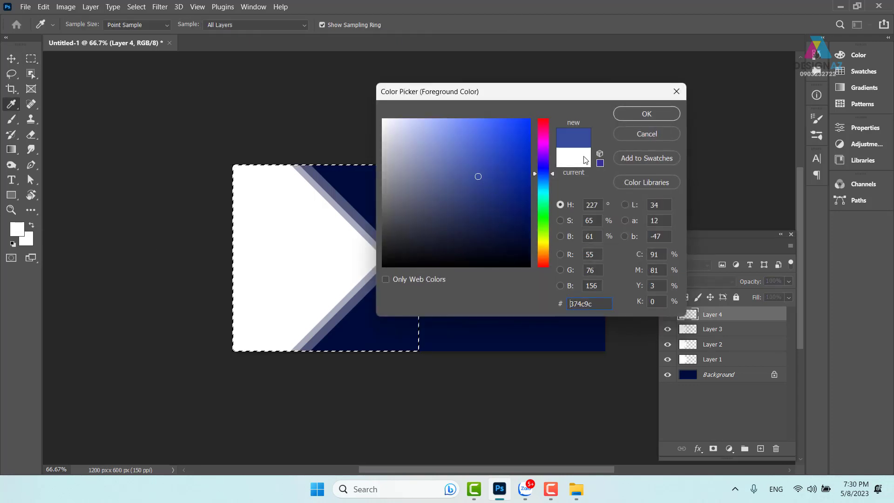
click(660, 112)
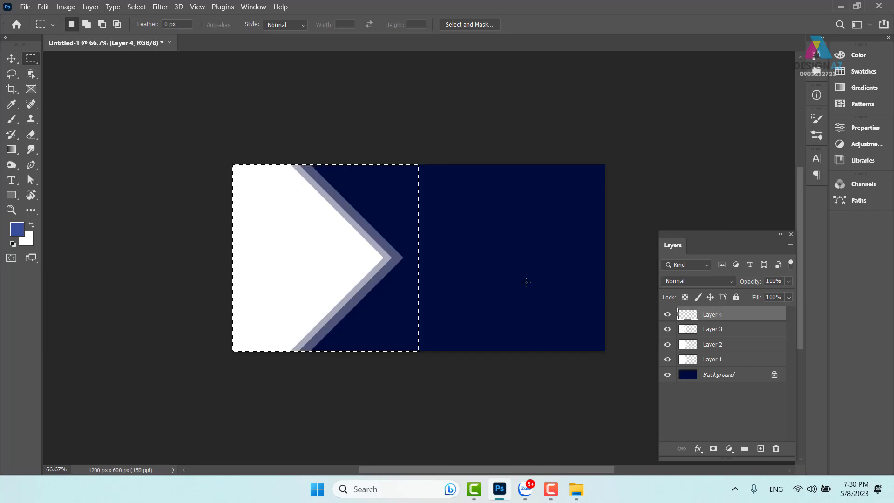
key(alt+BackSpace)
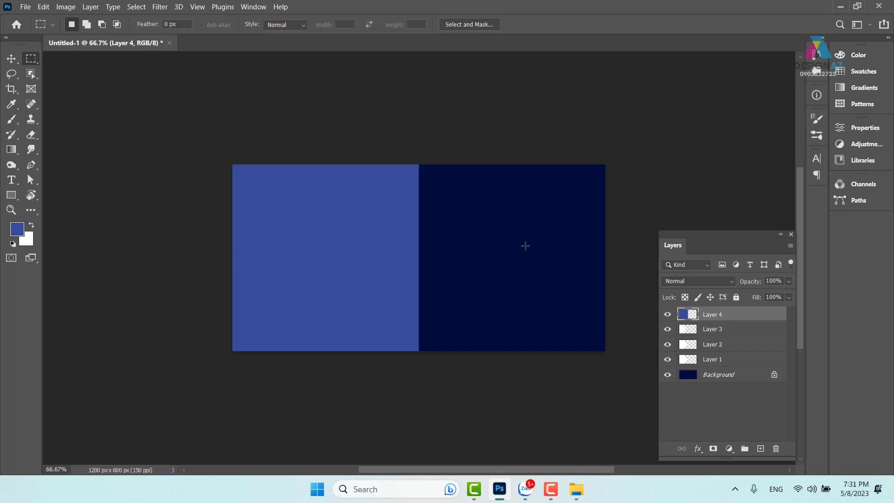
key(ctrl+t)
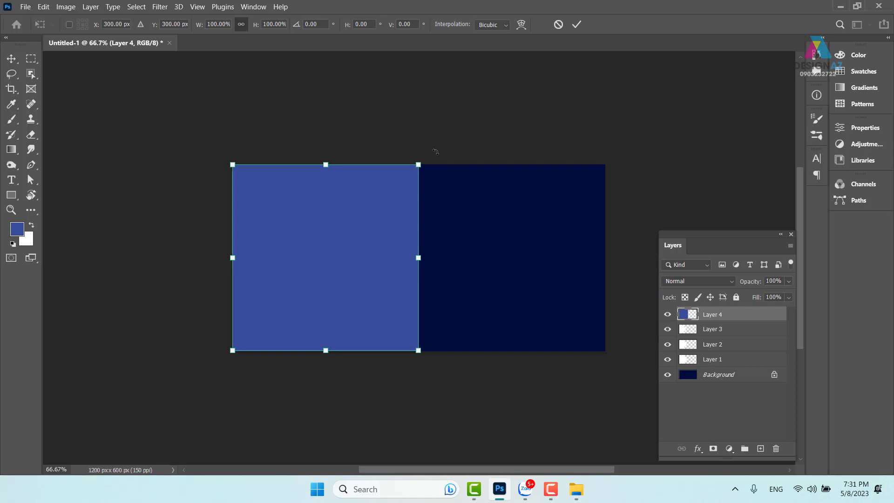
Step: Rotate the blue square 45° so it nests inside the white chevron, viewed at 200%
drag(435, 151, 353, 259)
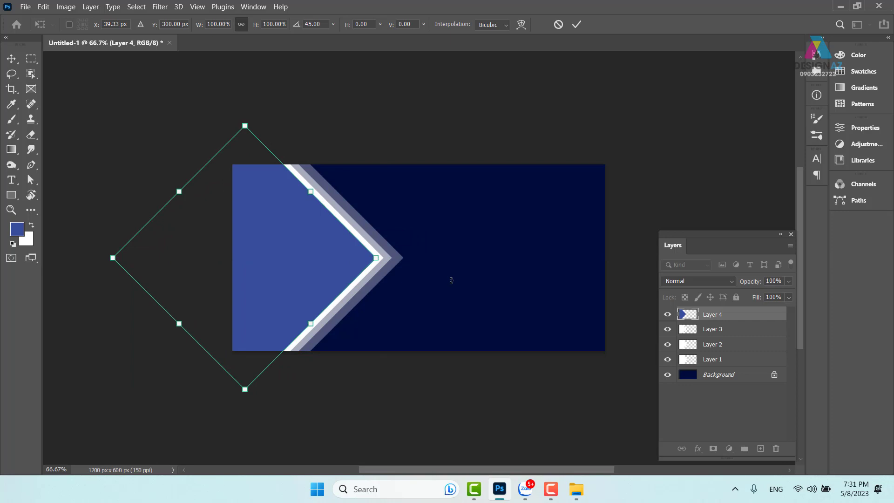
key(ctrl+plus)
key(ctrl+plus)
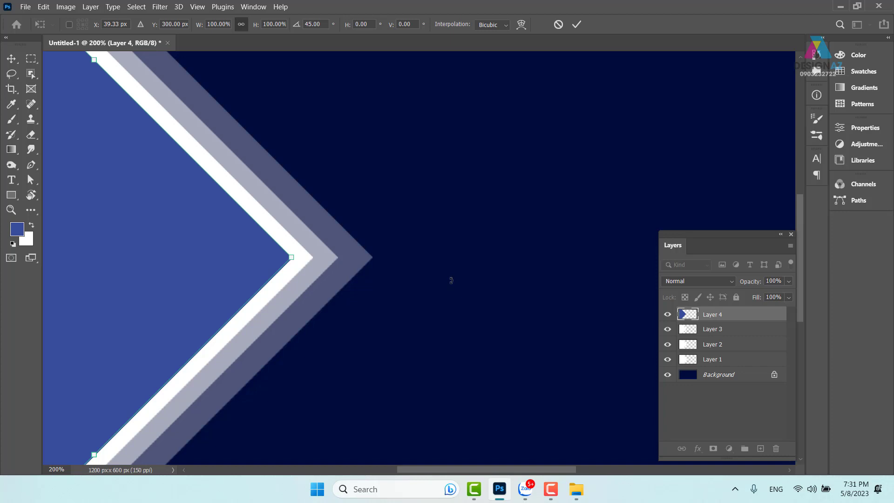
Step: Nudge the rotated blue chevron four pixels right and commit the transform
key(Right)
key(Right)
key(Right)
key(Right)
key(Right)
key(Right)
key(Right)
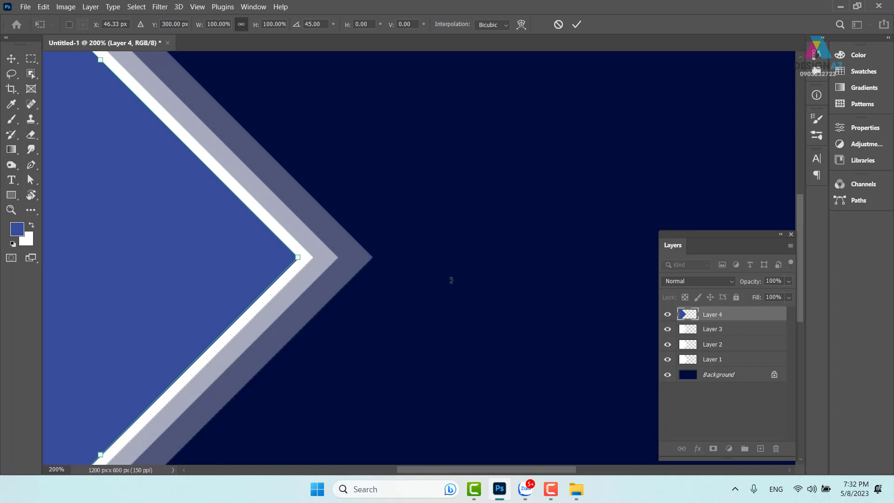
key(Right)
key(Right)
key(Right)
key(Right)
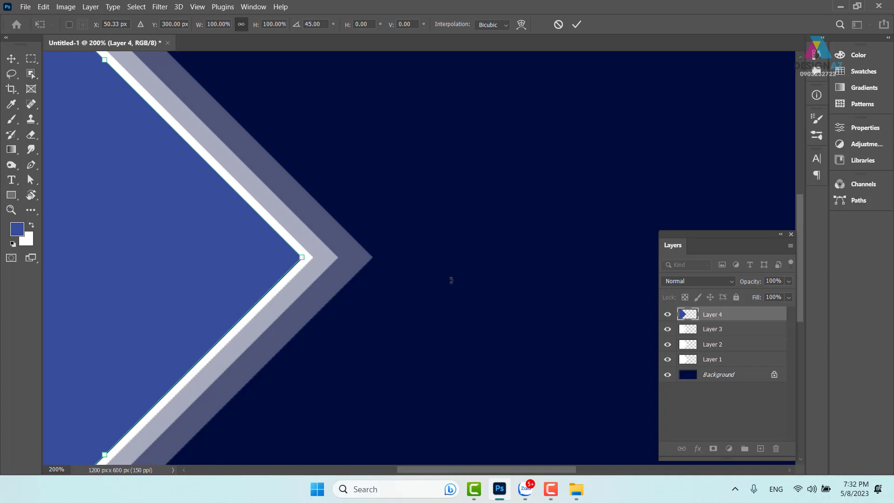
key(Right)
key(Right)
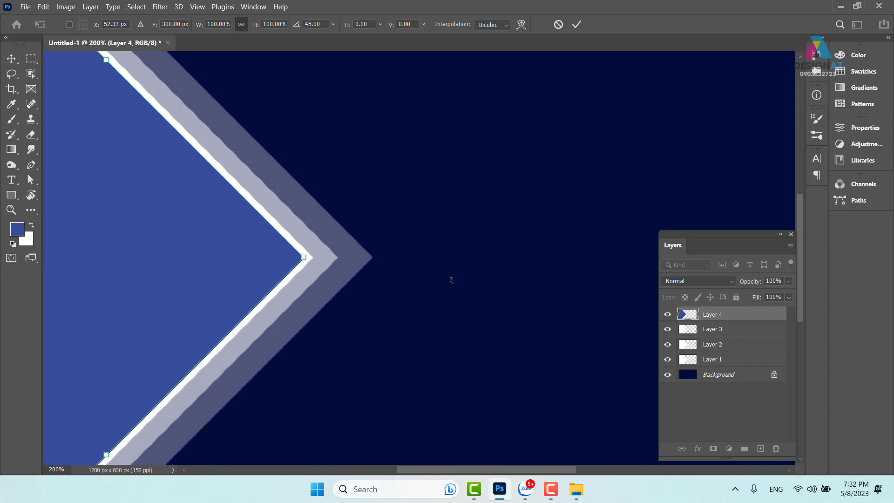
key(Right)
key(Right)
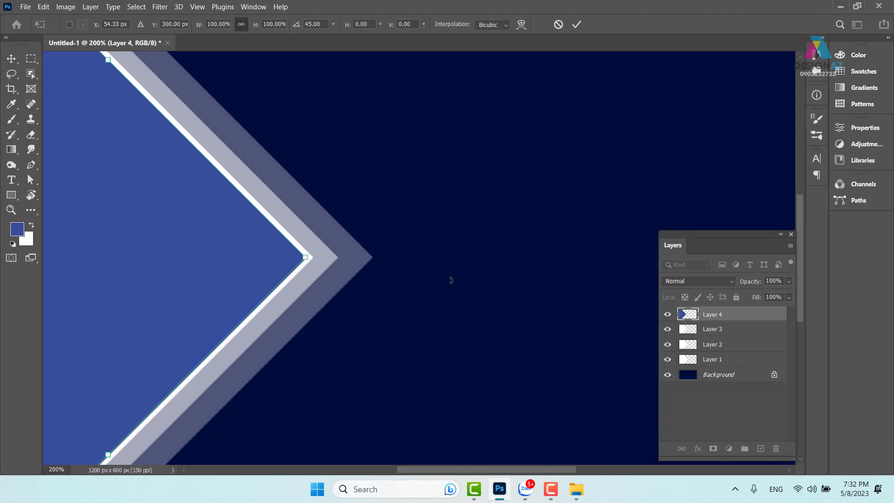
key(ctrl+minus)
key(ctrl+minus)
key(ctrl+minus)
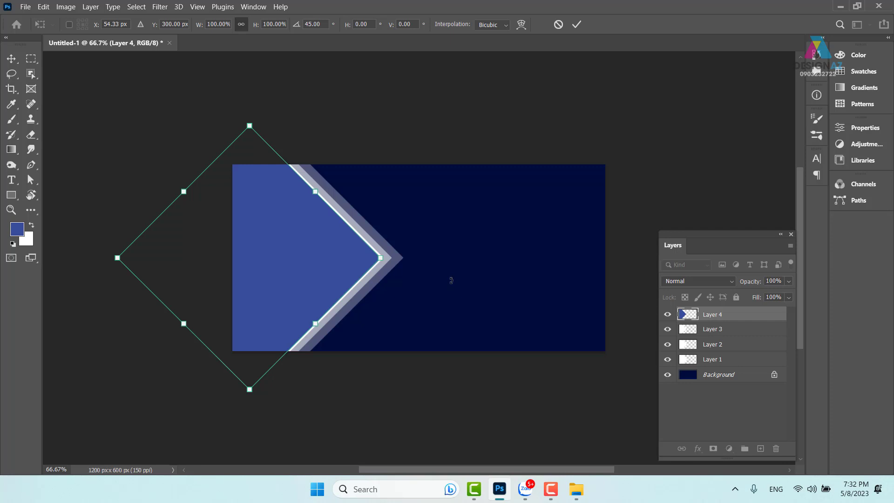
key(Return)
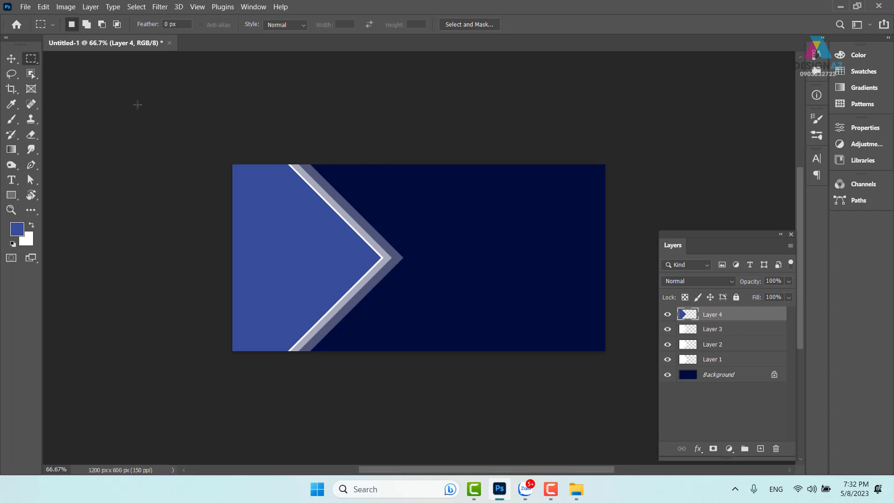
key(v)
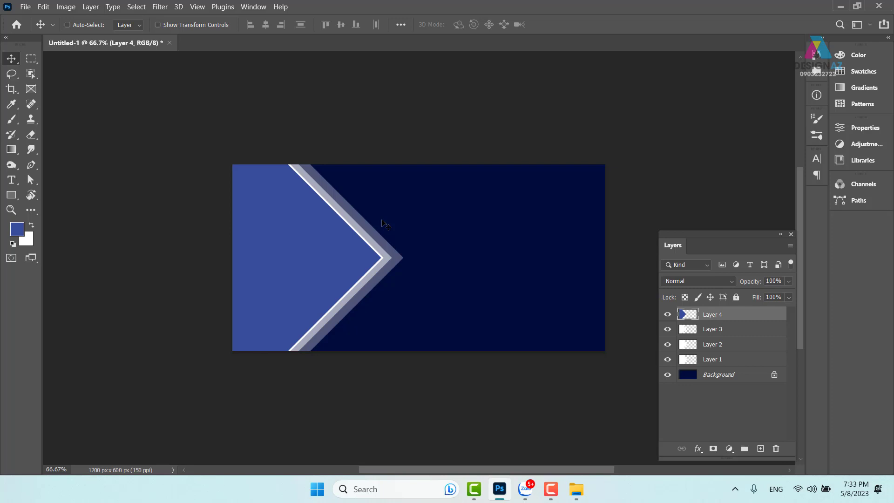
key(ctrl)
scroll(383, 220, up, 3)
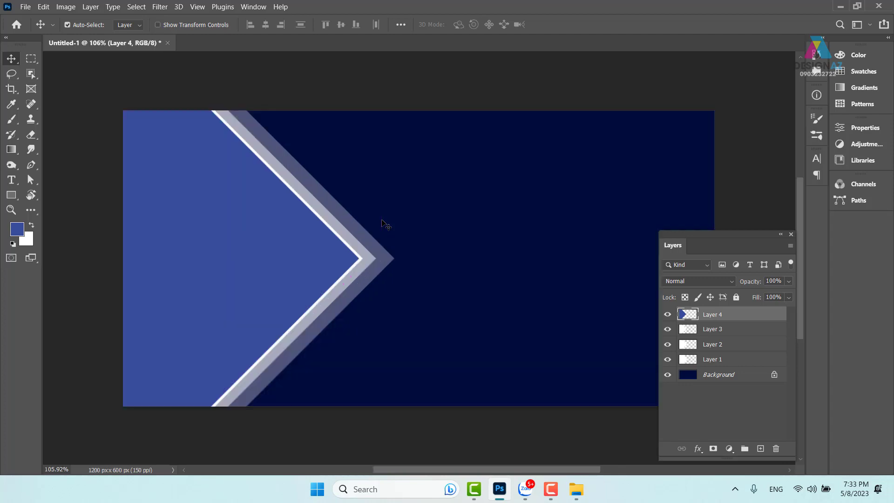
Step: Open handsome-business-man-looking-camera-with-watch-his-hand.jpg from the Thiết kế đồng hồ nam folder
key(ctrl+o)
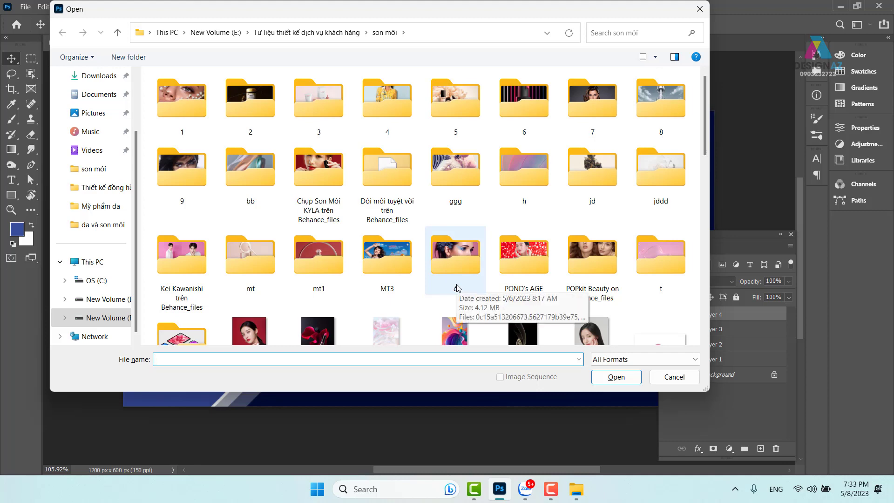
scroll(475, 265, down, 10)
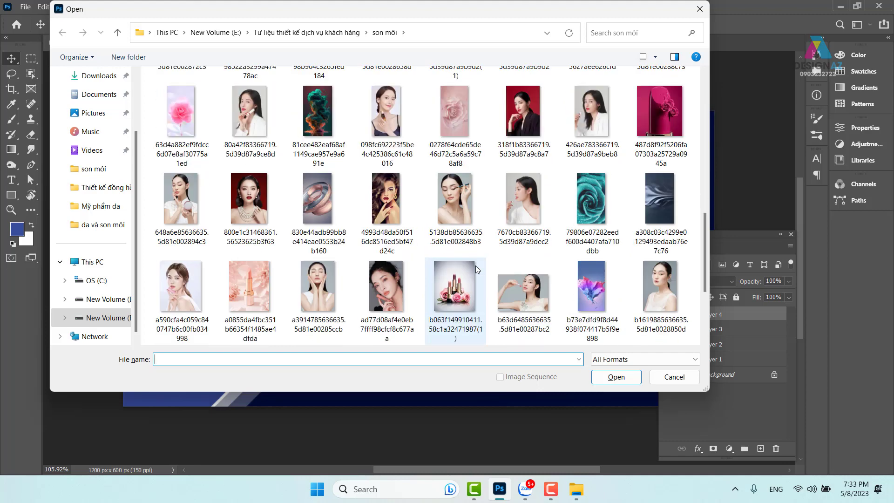
click(307, 32)
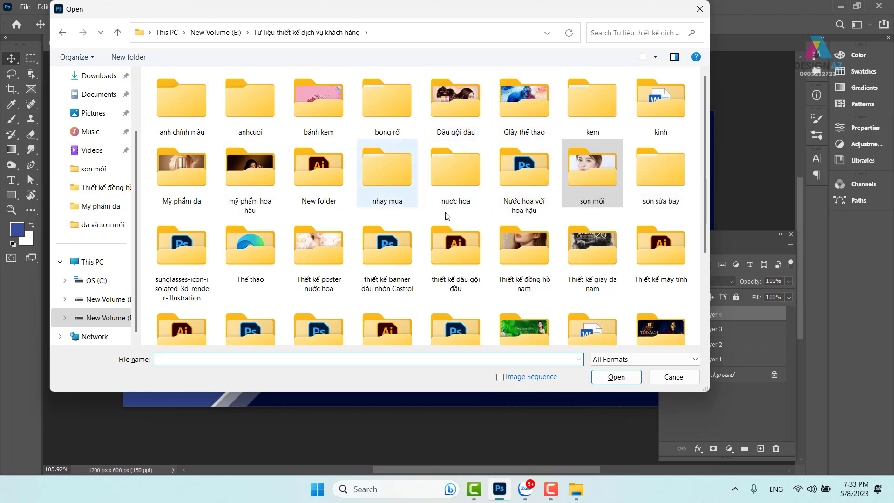
scroll(483, 220, down, 3)
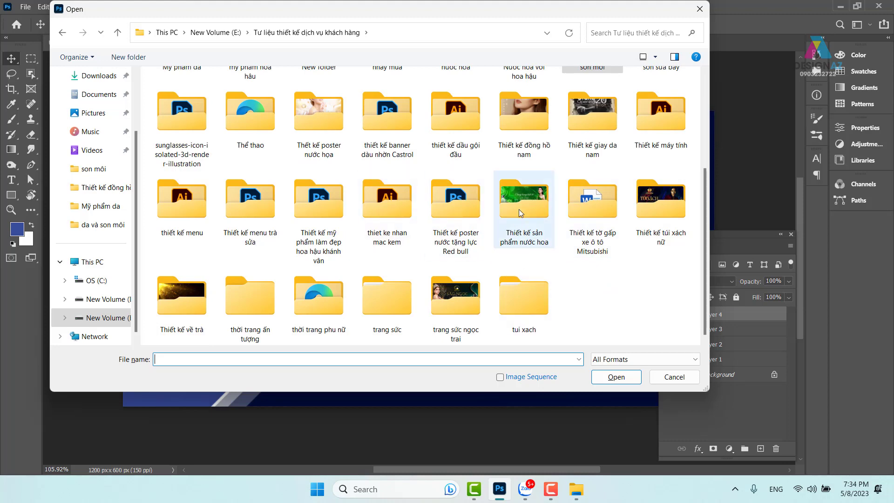
scroll(489, 224, up, 3)
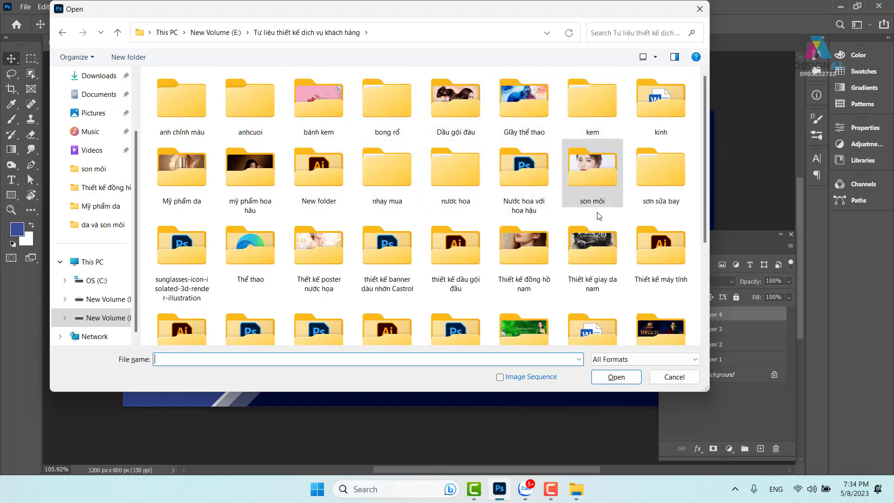
click(527, 251)
double_click(527, 252)
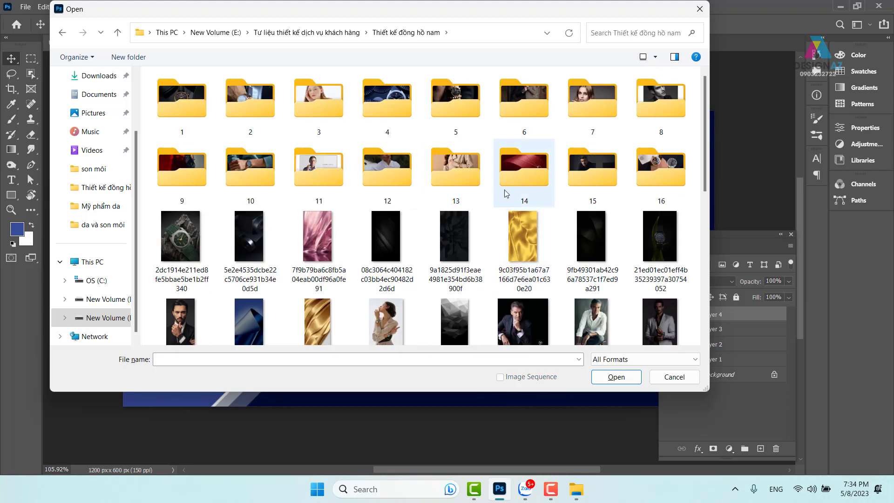
scroll(504, 189, down, 10)
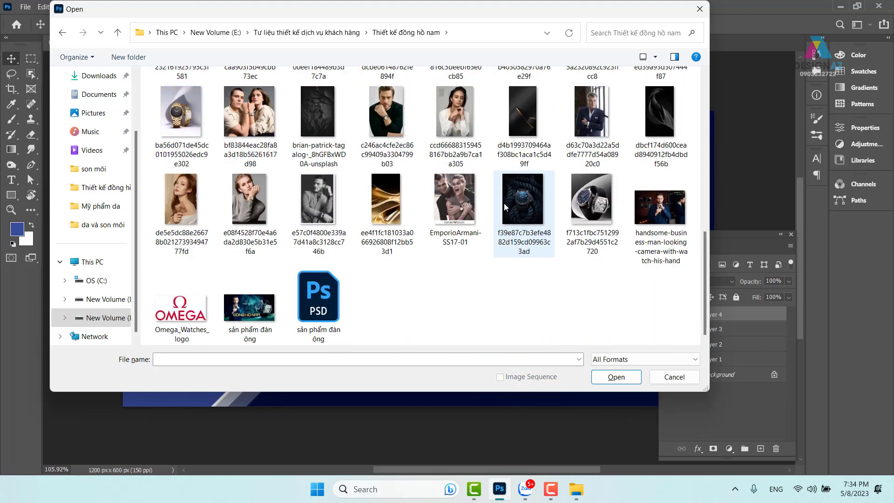
click(664, 214)
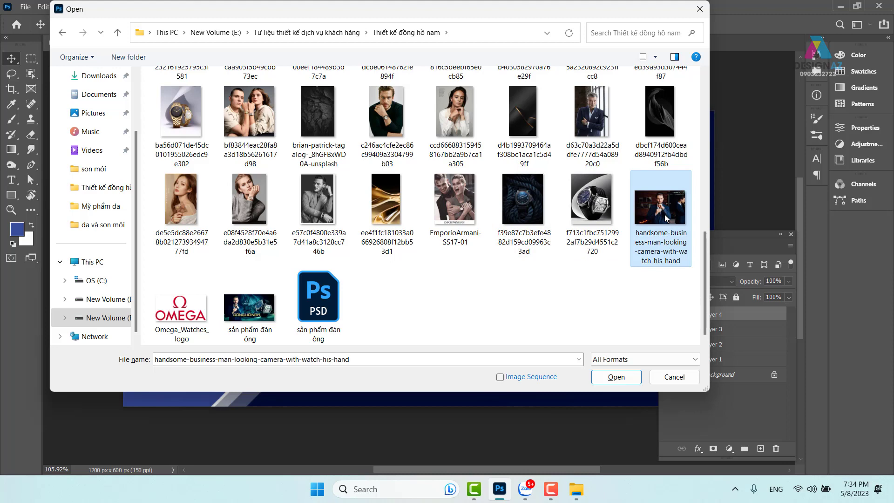
click(626, 378)
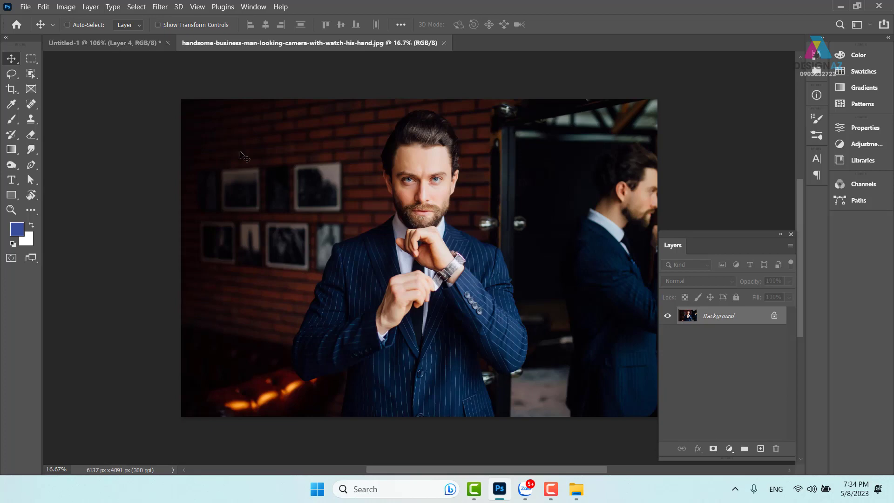
click(112, 43)
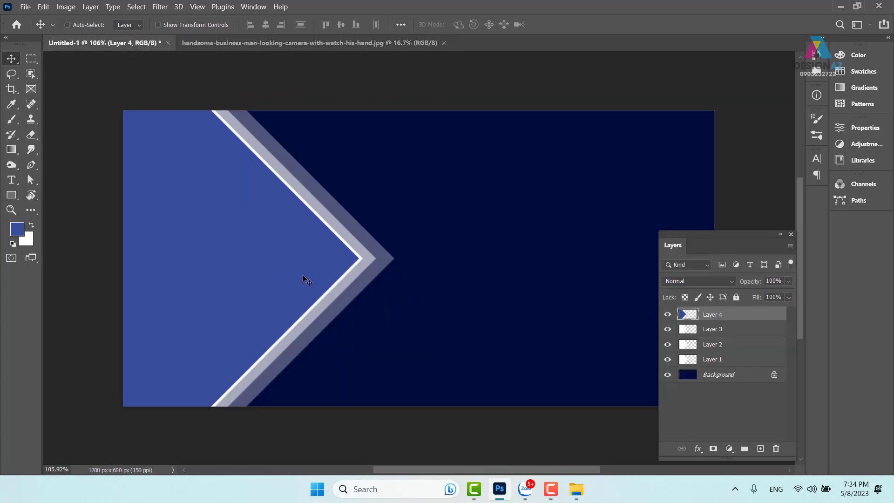
click(350, 43)
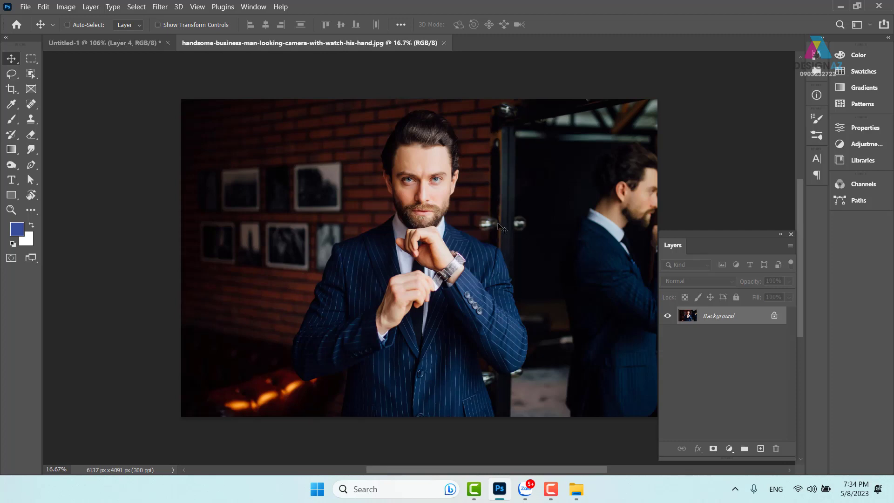
click(98, 42)
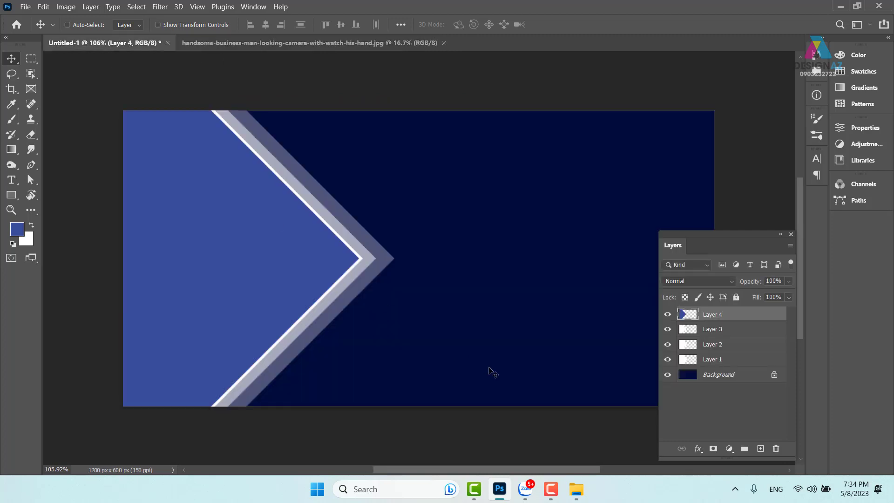
Step: Select the whole man-with-watch photo and drag it toward the Untitled-1 banner tab
click(362, 42)
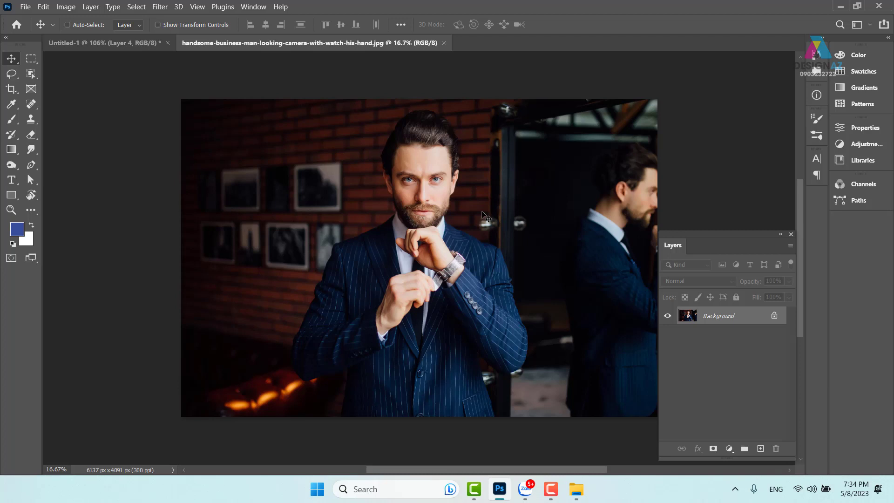
key(ctrl+a)
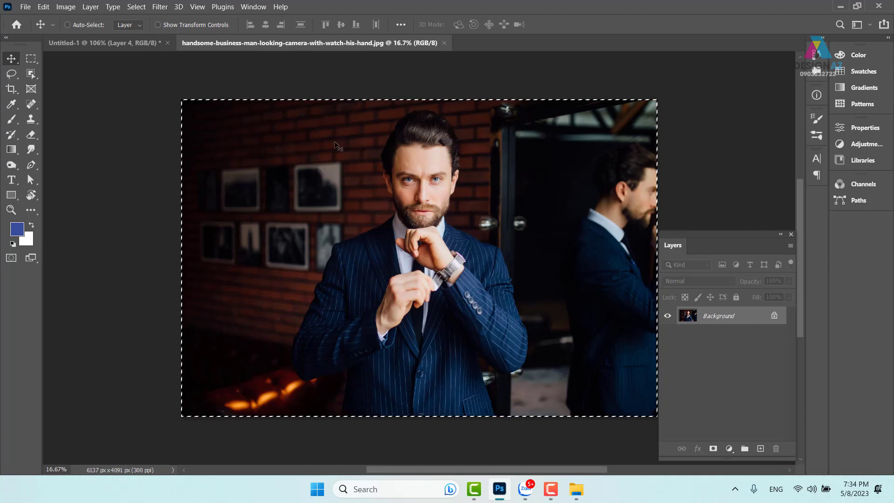
drag(339, 147, 525, 344)
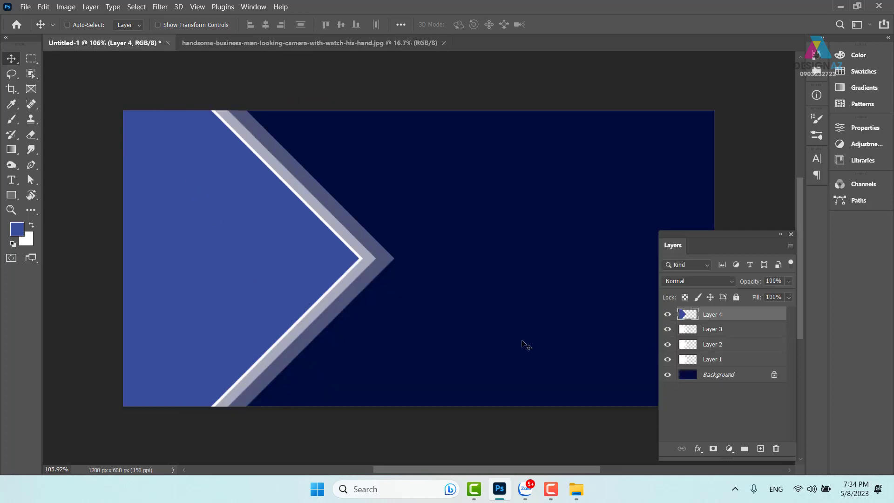
Step: Undo an accidental blue chevron move, then paste the watch photo in as Layer 5
drag(526, 344, 265, 237)
right_click(242, 215)
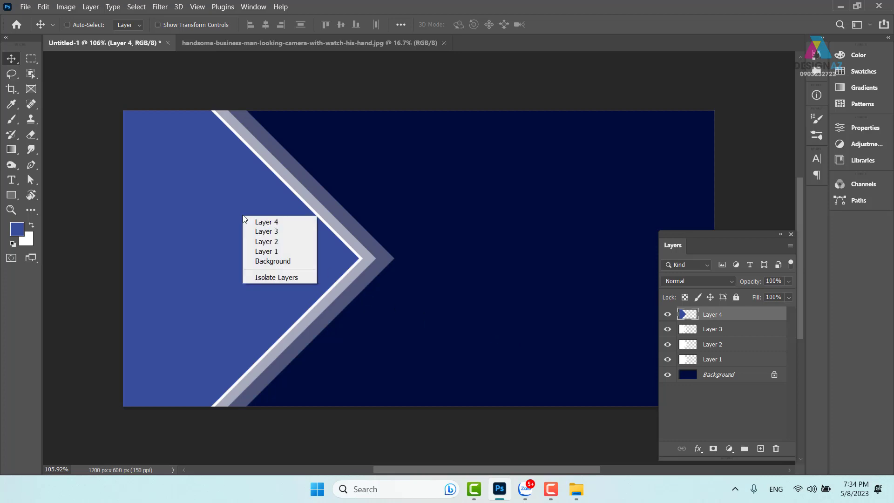
click(271, 223)
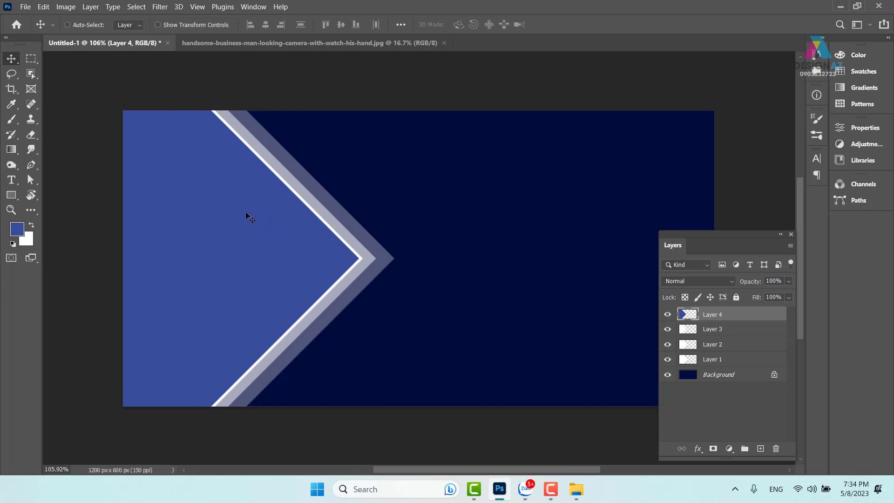
right_click(215, 191)
click(240, 197)
drag(203, 227, 286, 265)
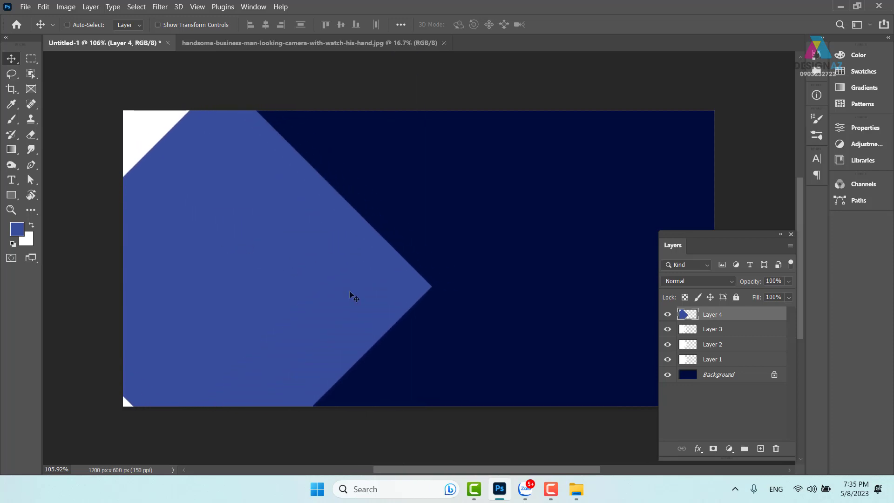
key(ctrl+z)
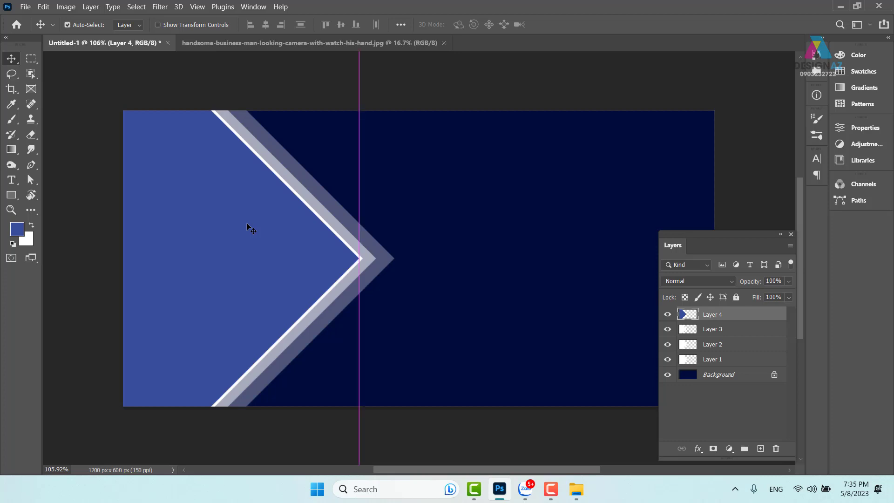
key(ctrl+v)
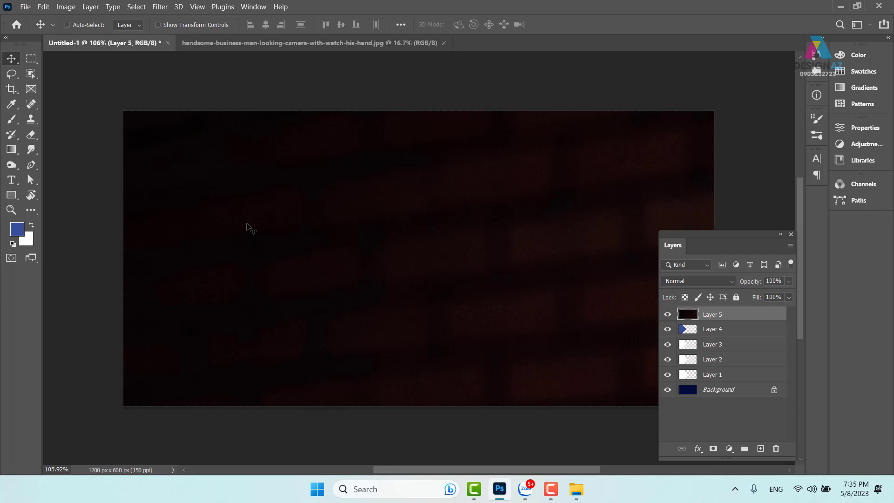
Step: Zoom out and make a first Free Transform attempt on the pasted photo, returning to the Move tool
key(ctrl+minus)
key(ctrl+minus)
key(ctrl+minus)
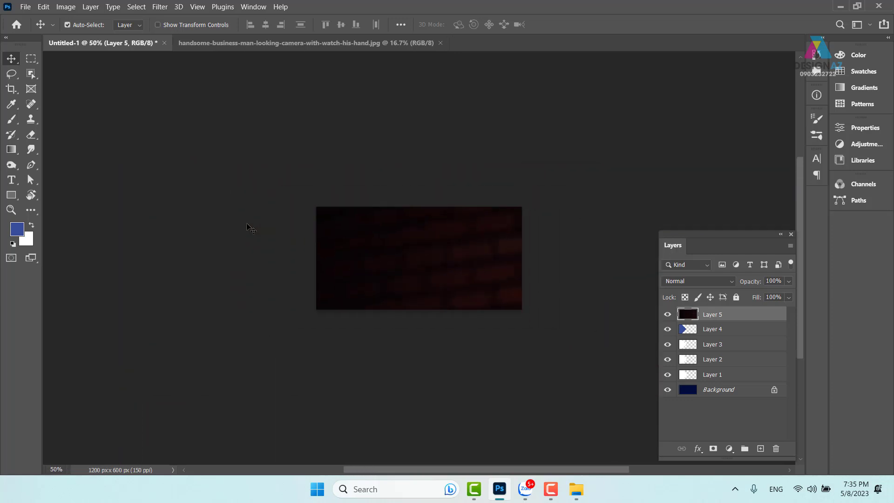
key(ctrl+minus)
key(ctrl+minus)
key(ctrl+minus)
key(ctrl+minus)
key(ctrl+minus)
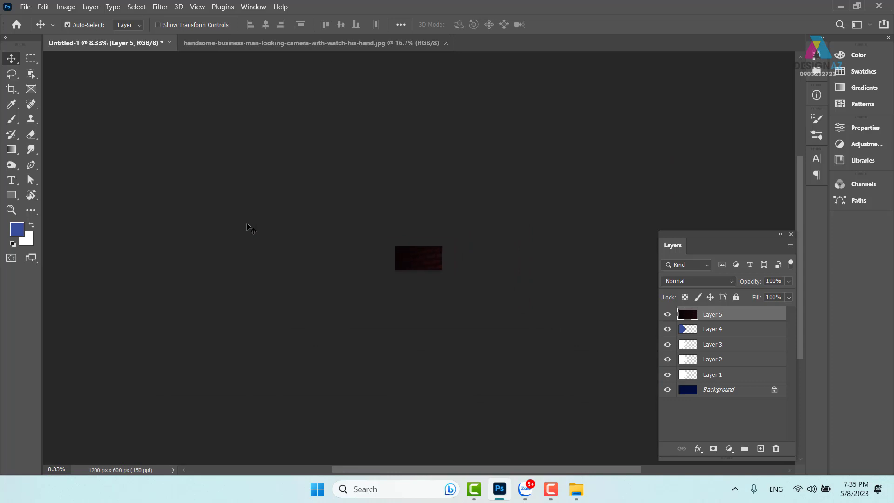
key(ctrl+t)
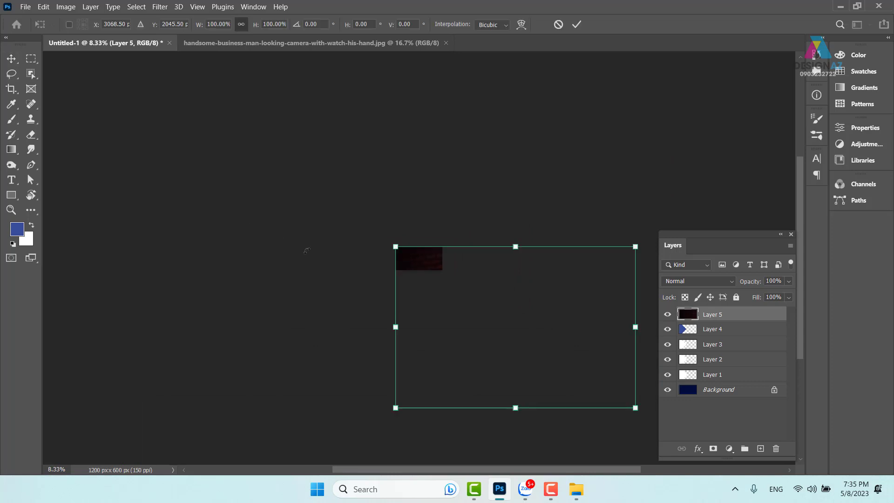
key(Return)
key(ctrl+plus)
key(ctrl+plus)
key(ctrl+plus)
key(ctrl+plus)
key(ctrl+plus)
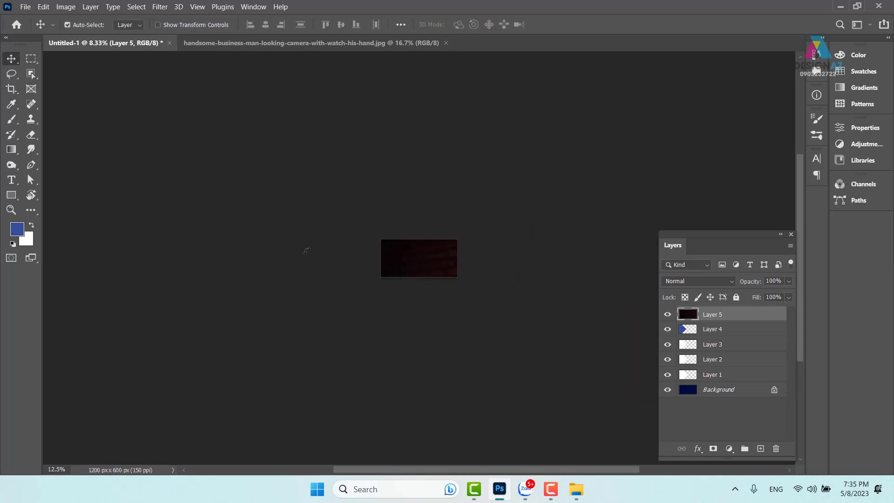
key(ctrl+plus)
key(ctrl+plus)
key(ctrl+plus)
key(ctrl+plus)
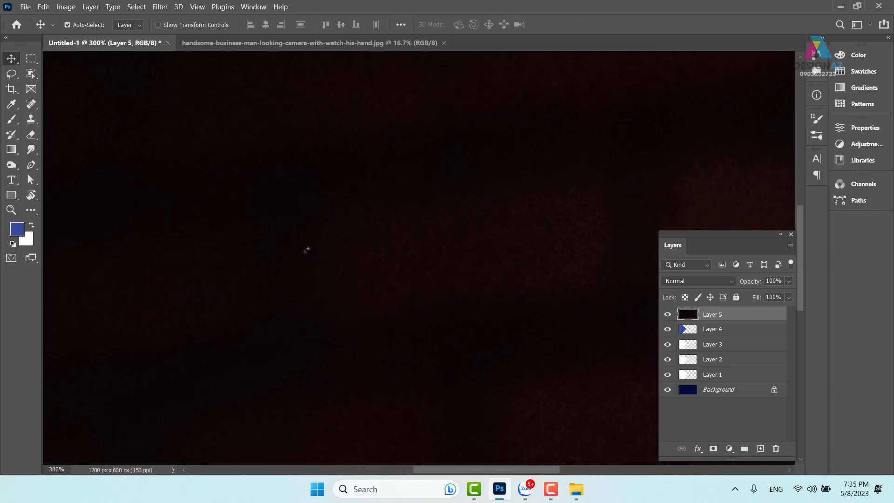
key(ctrl+minus)
key(ctrl+minus)
key(ctrl+minus)
key(ctrl+minus)
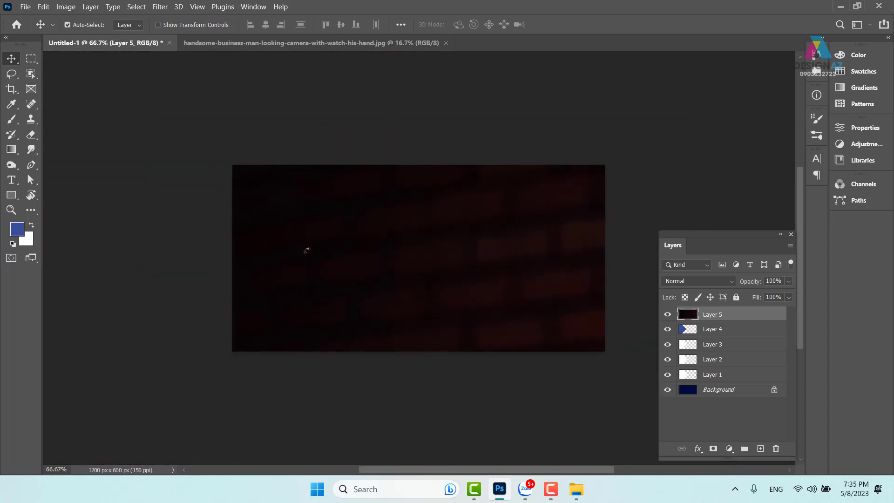
key(t)
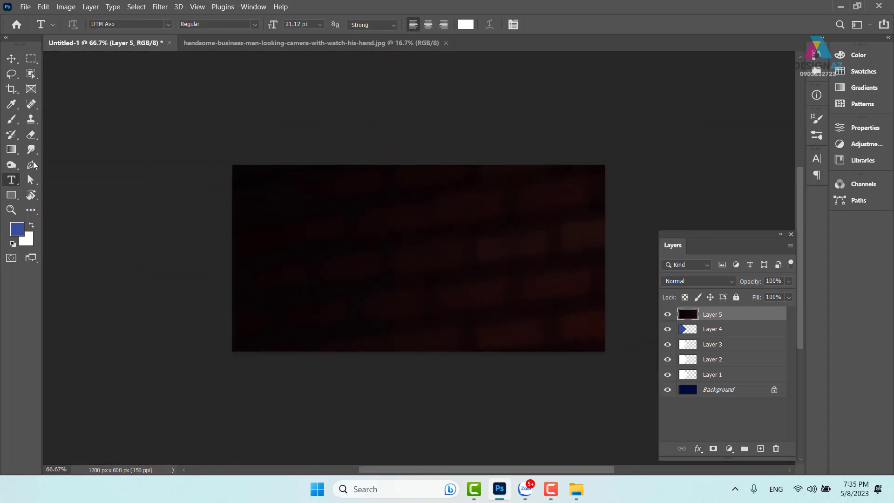
click(13, 60)
Step: Scale the pasted photo down to about 20% by dragging its corner handle
key(ctrl+t)
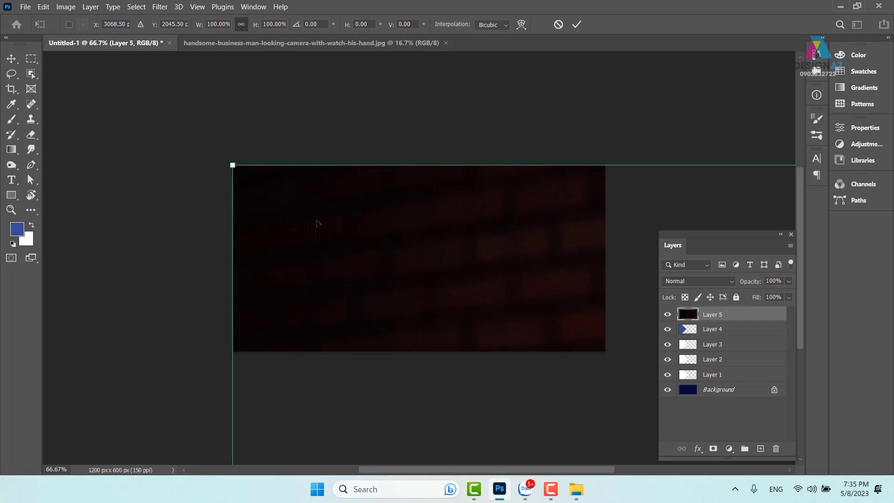
key(ctrl+minus)
key(ctrl+minus)
key(ctrl+minus)
key(ctrl+minus)
key(ctrl+minus)
key(ctrl+minus)
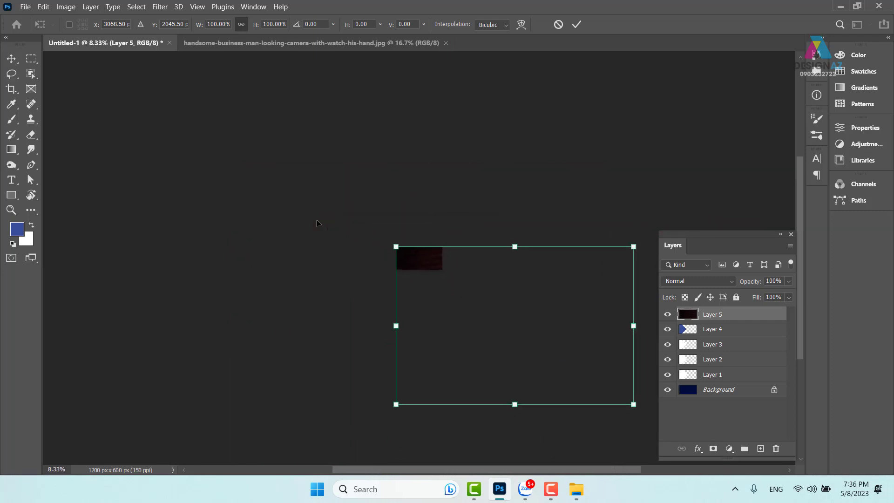
key(ctrl+minus)
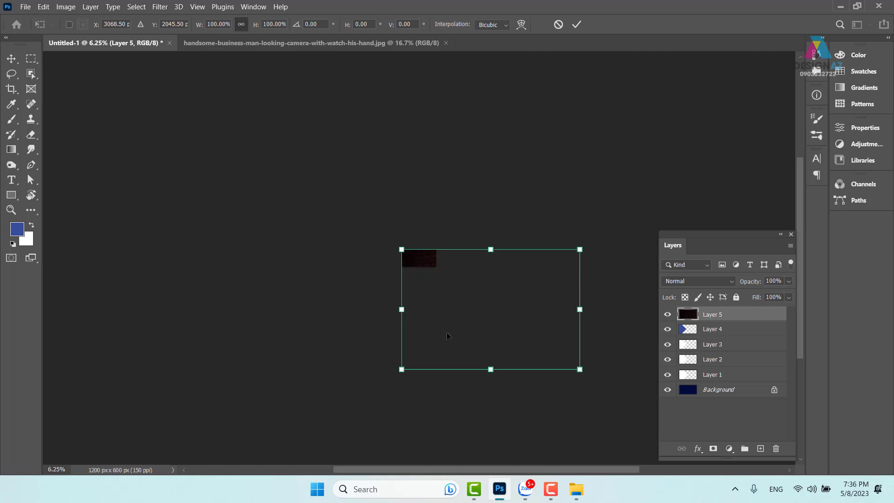
drag(580, 370, 434, 279)
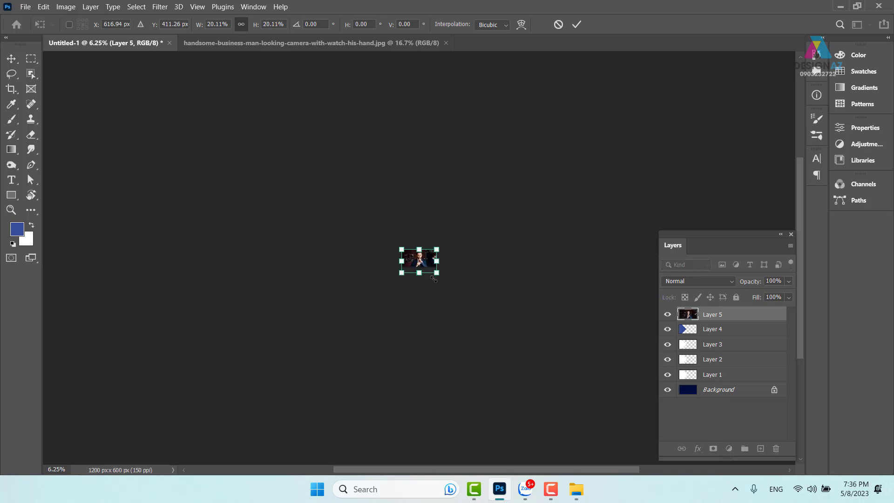
Step: Fine-tune the photo to about 15% so it fills the banner's height, then commit
key(ctrl+plus)
key(ctrl+plus)
key(ctrl+plus)
key(ctrl+plus)
key(ctrl+plus)
key(ctrl+plus)
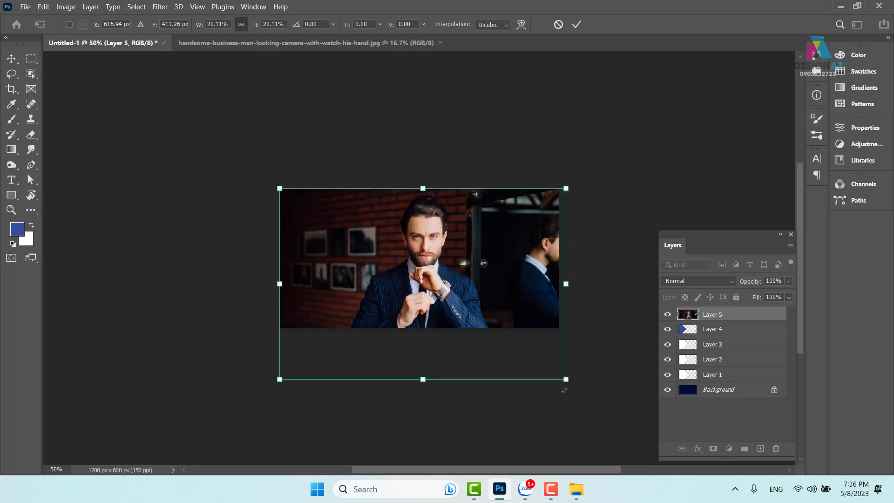
drag(566, 379, 492, 330)
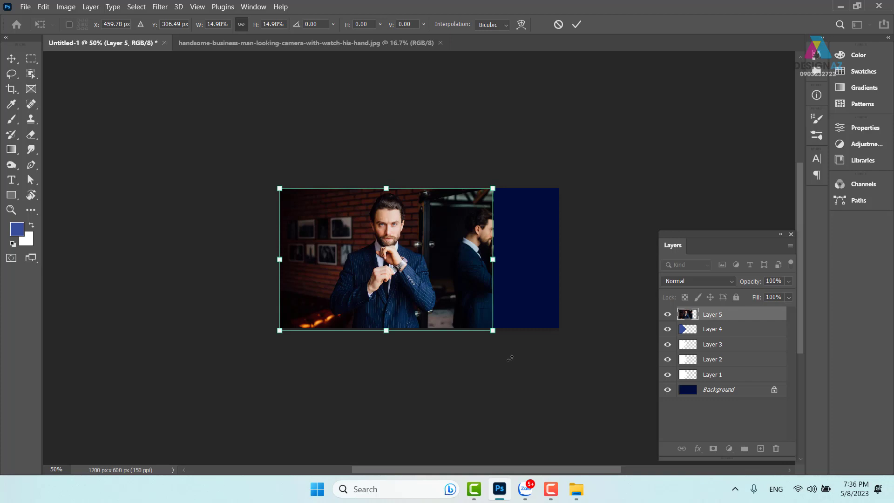
drag(493, 188, 495, 187)
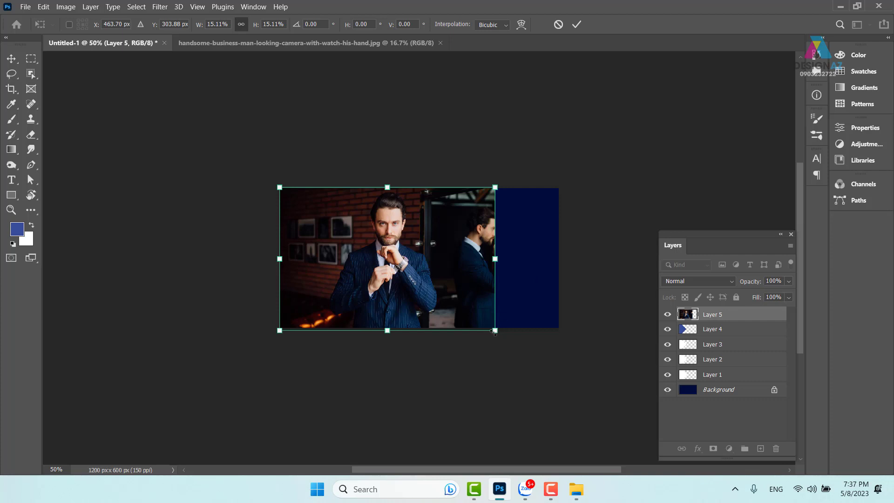
drag(494, 332, 458, 306)
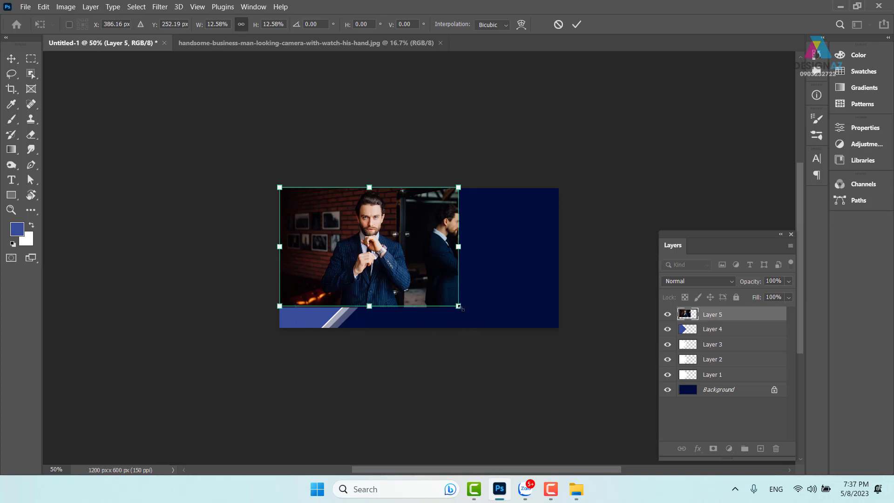
drag(458, 307, 492, 336)
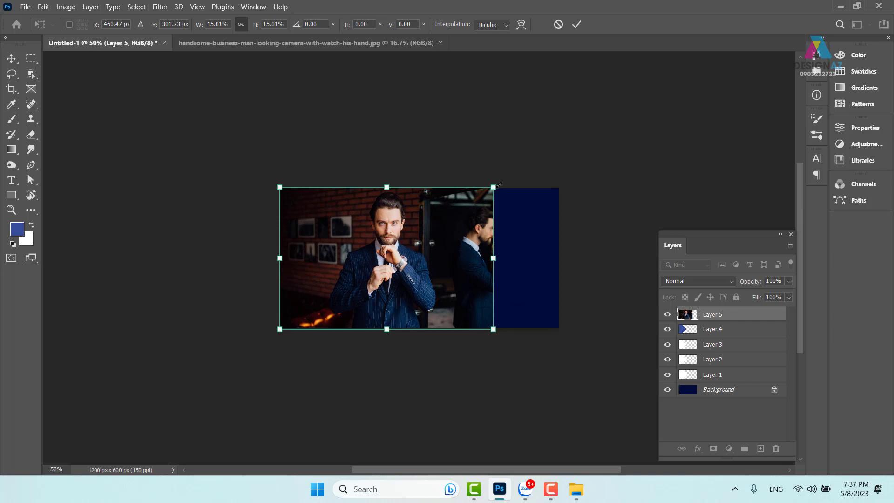
drag(497, 184, 498, 183)
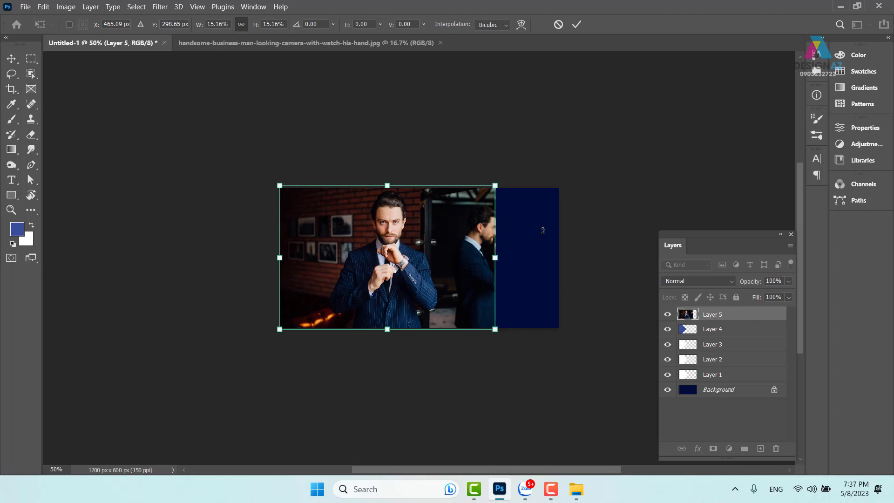
key(Return)
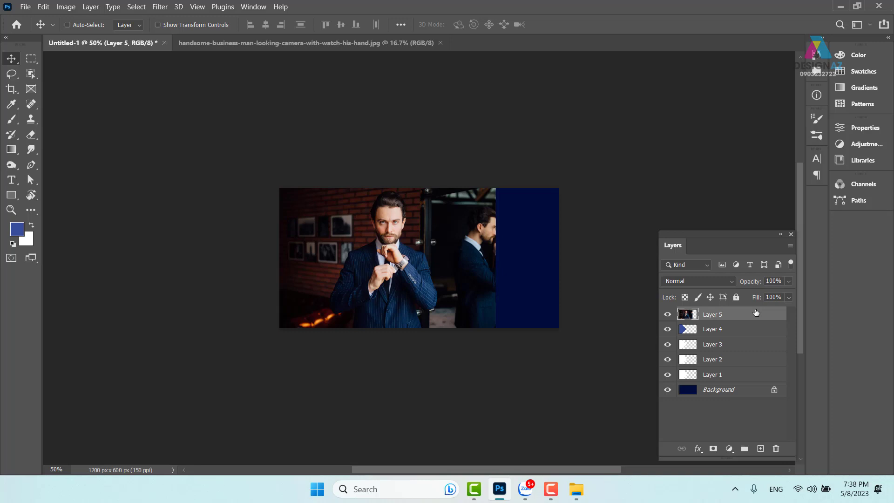
Step: Clip Layer 5's man-with-watch photo to the Layer 4 chevron shape with Ctrl+Alt+G
key(ctrl+alt)
key(ctrl+alt+g)
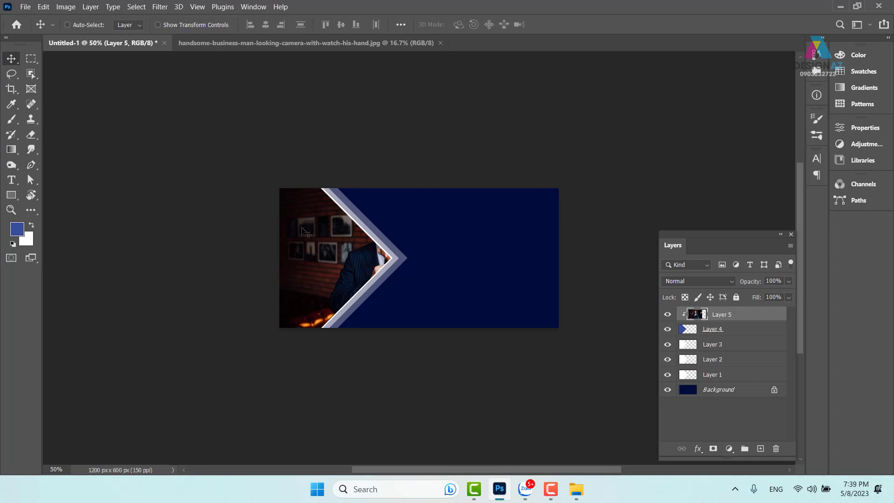
Step: Shift the clipped photo left and down to frame the man in the chevron, then select Layer 5
drag(356, 266, 308, 260)
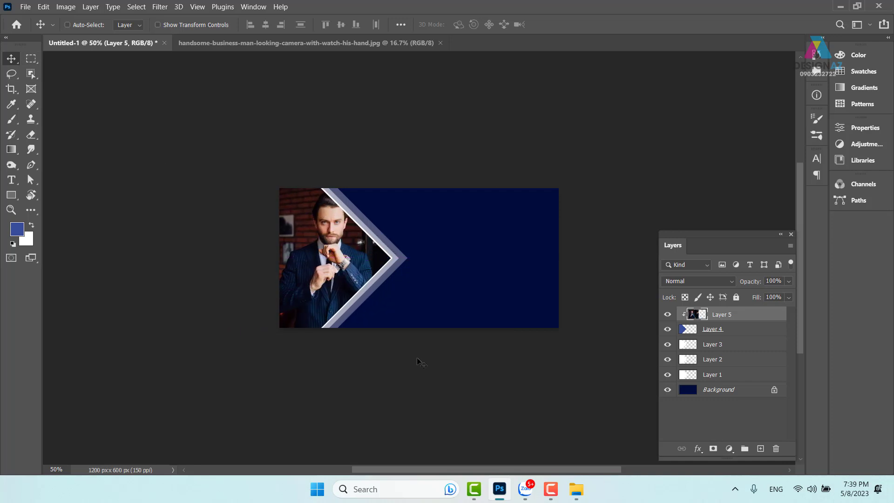
mouse_move(359, 267)
mouse_down()
mouse_move(345, 273)
mouse_move(352, 273)
mouse_up()
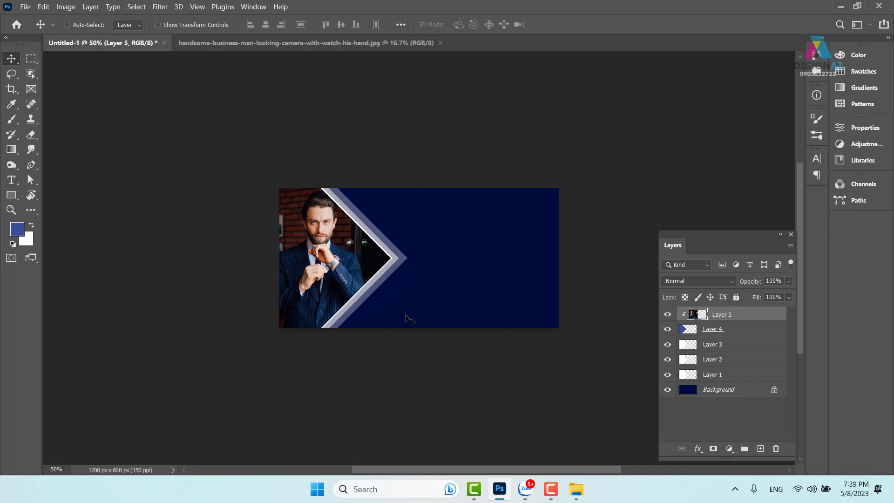
key(ctrl+plus)
key(ctrl+plus)
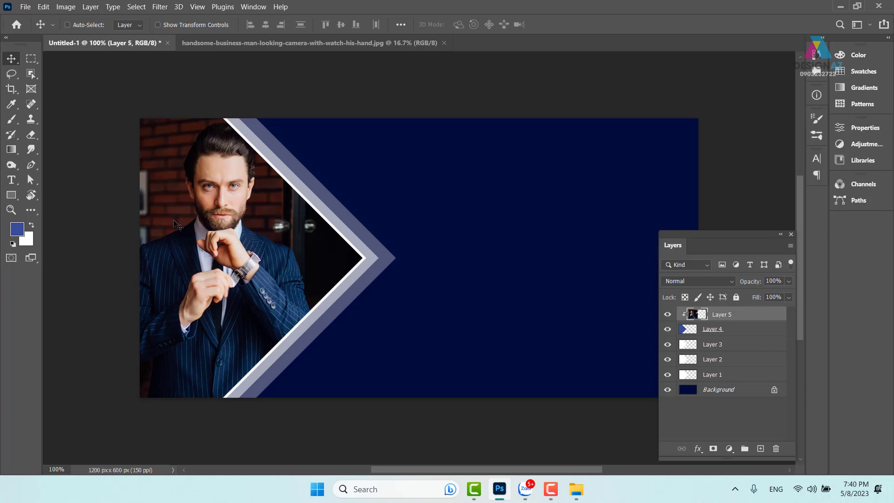
right_click(250, 228)
click(272, 234)
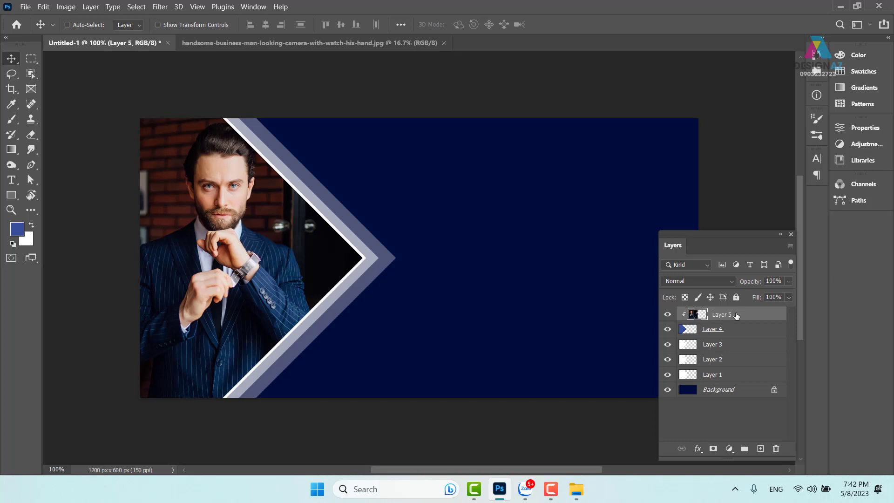
Step: Turn on Auto-Select and pick Layer 1, the light chevron stripe, on the canvas
key(ctrl)
key(ctrl)
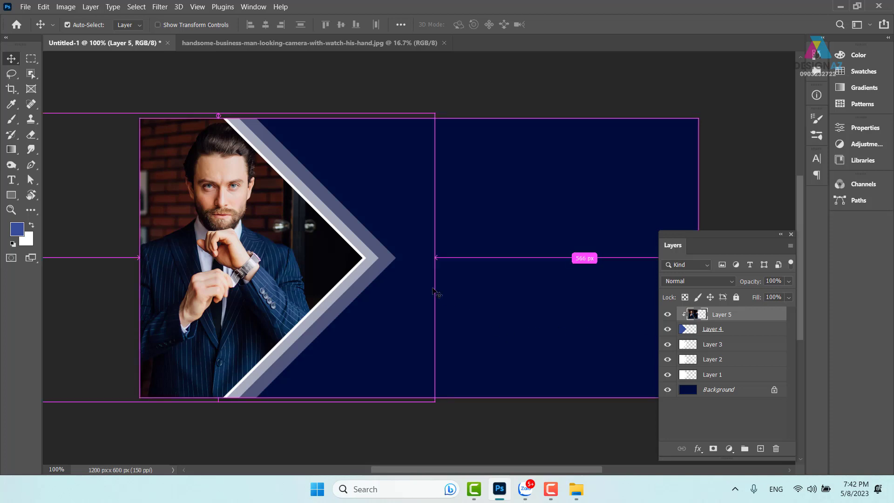
click(390, 263)
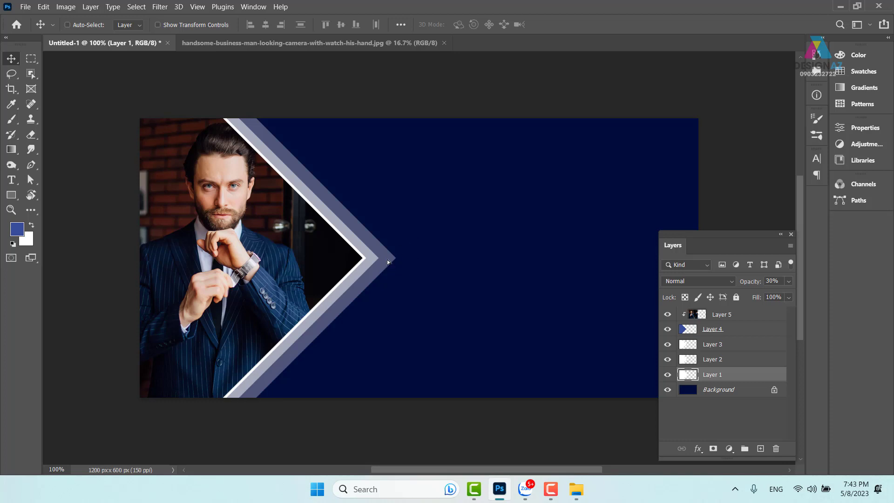
Step: Try shifting the light chevron stripe right, undo it, then move it down and left instead
drag(386, 257, 454, 260)
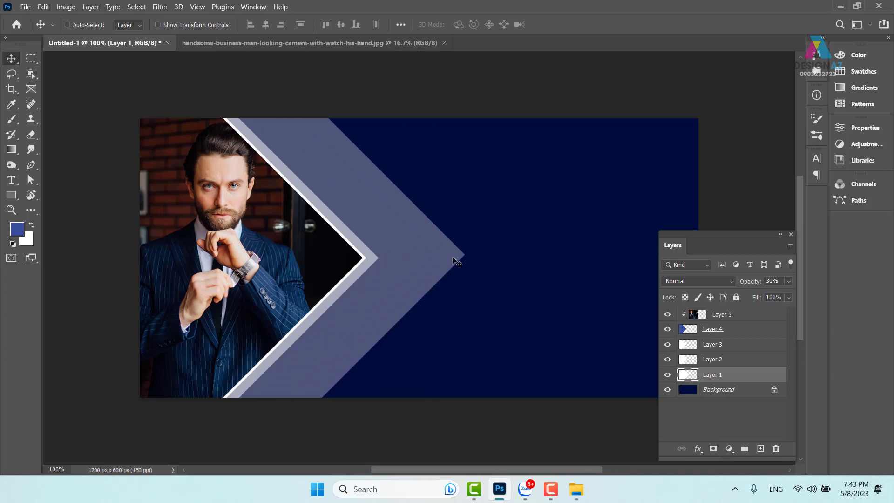
key(z)
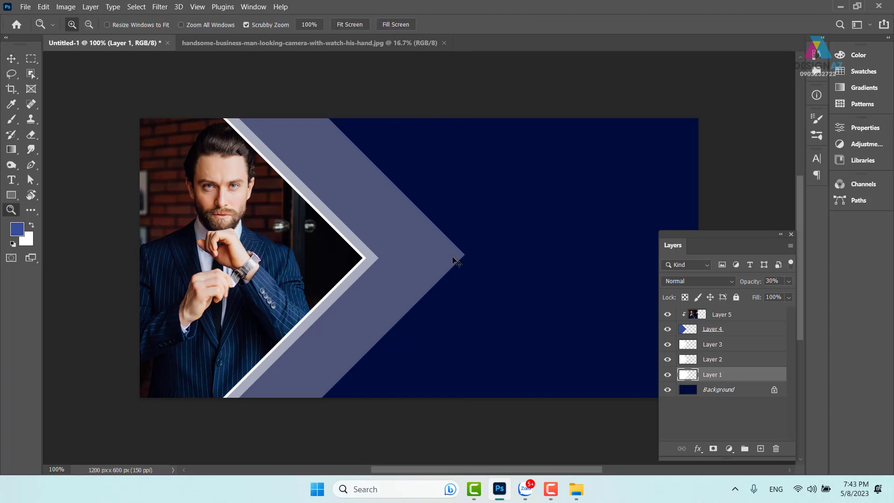
key(ctrl+z)
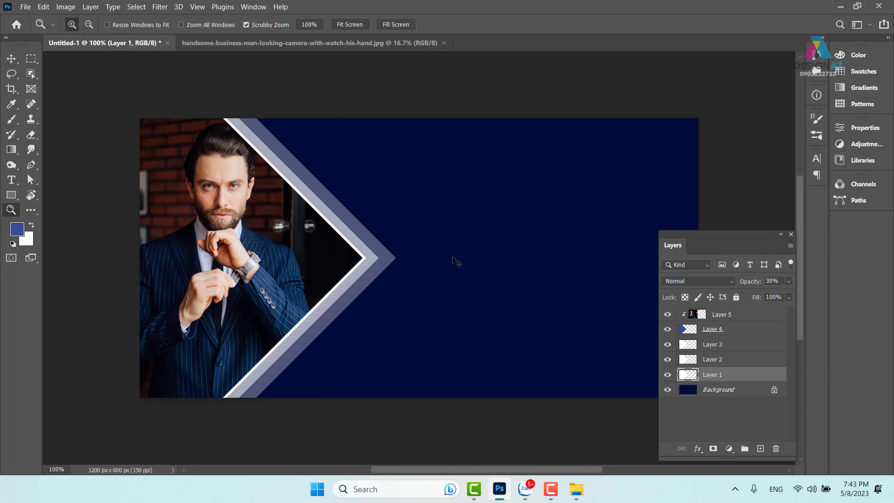
click(12, 57)
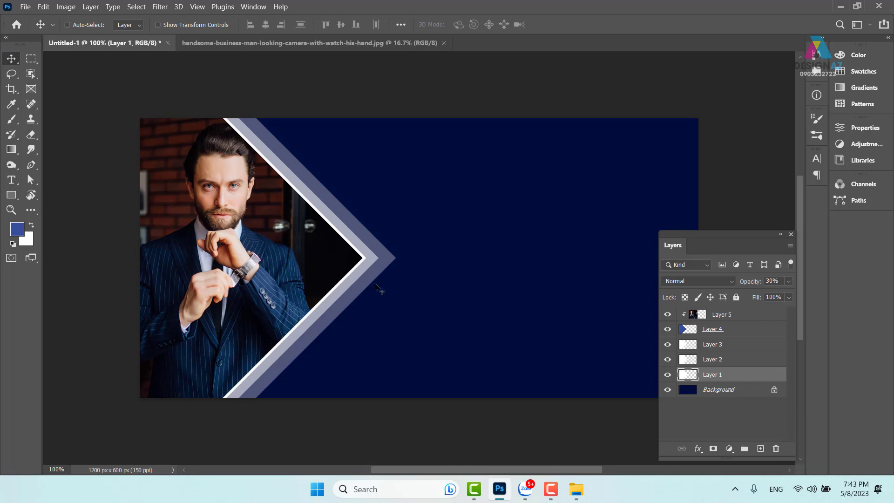
drag(378, 285, 337, 332)
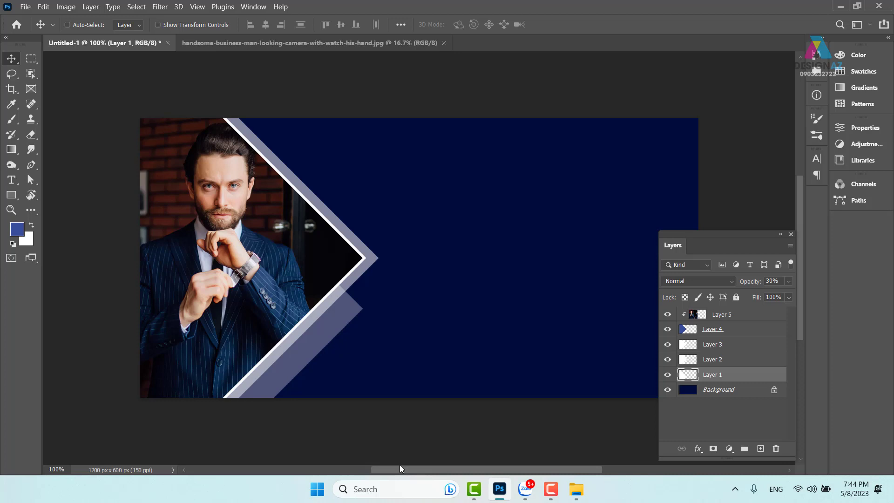
Step: Undo the last move, then reposition the light stripe up-right so it shows above the upper arm
key(ctrl+z)
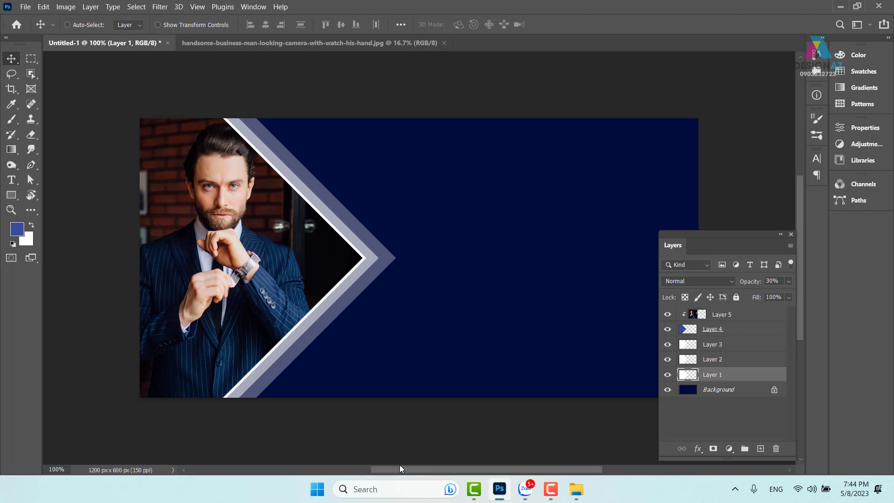
drag(370, 303, 317, 368)
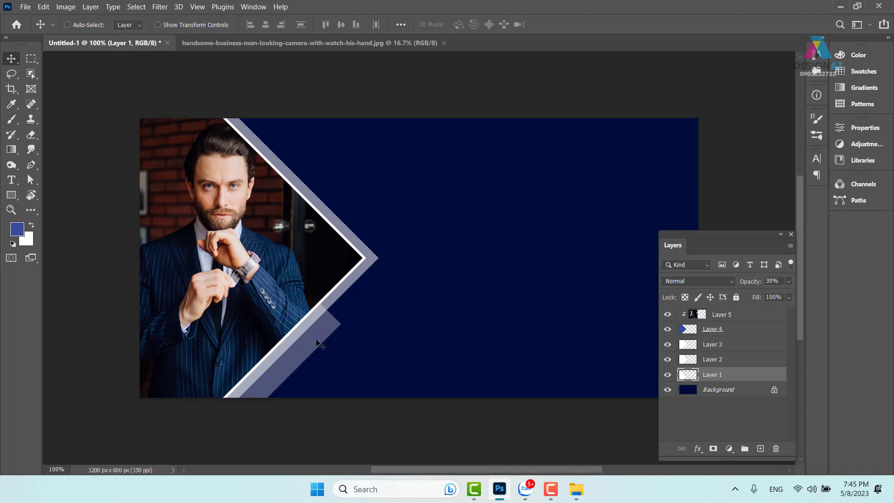
drag(295, 286, 308, 204)
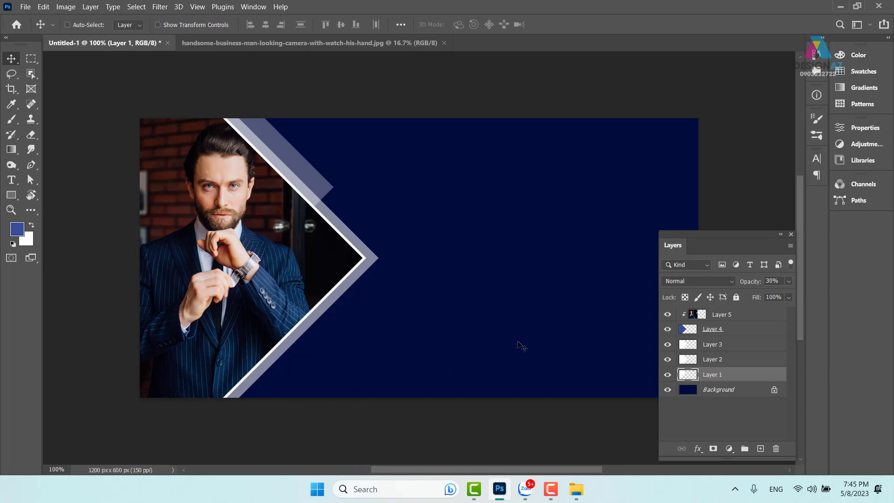
Step: Marquee-select the banner's left half and add empty Layer 6 above Layer 5
click(34, 60)
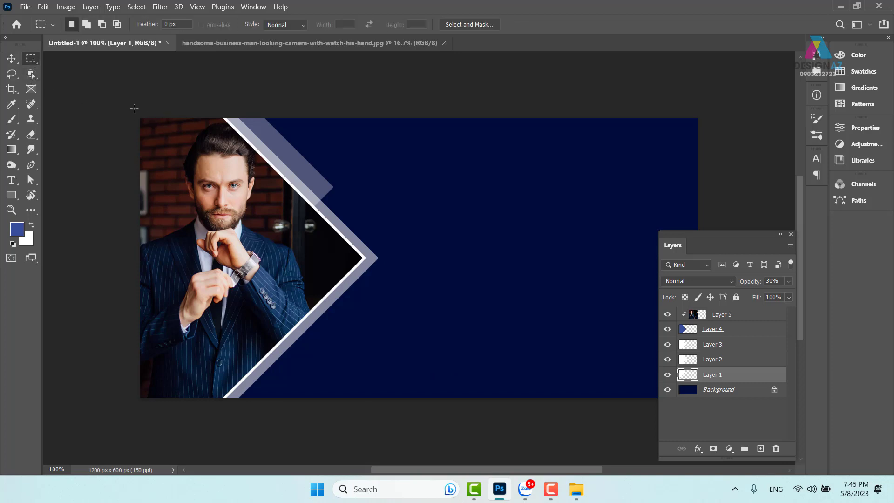
drag(136, 115, 466, 446)
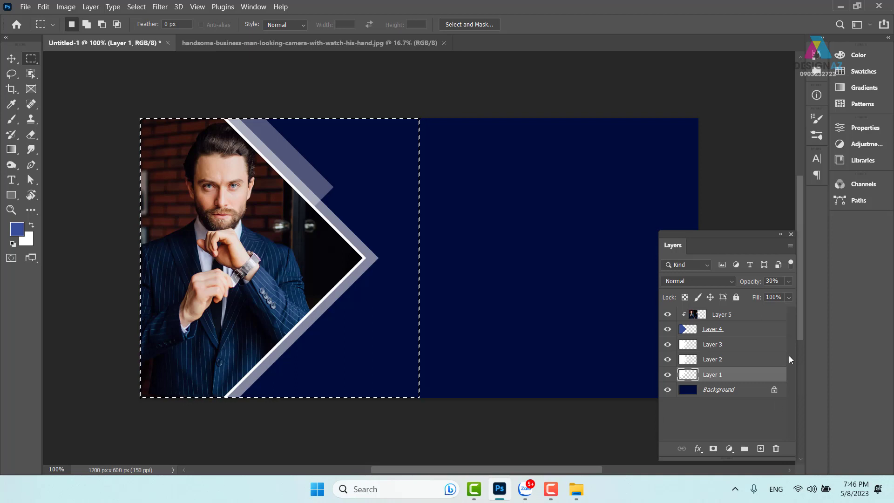
click(739, 315)
click(761, 448)
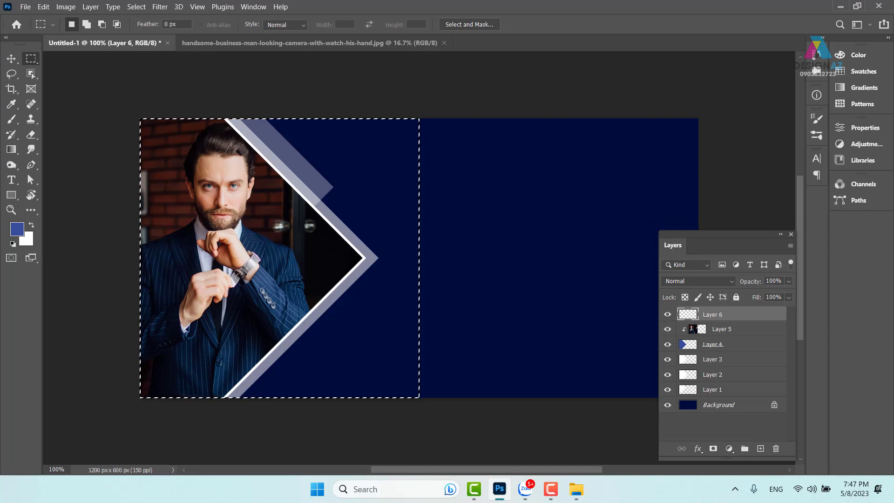
Step: Fill the left-half selection with white on Layer 6, then deselect
key(ctrl+BackSpace)
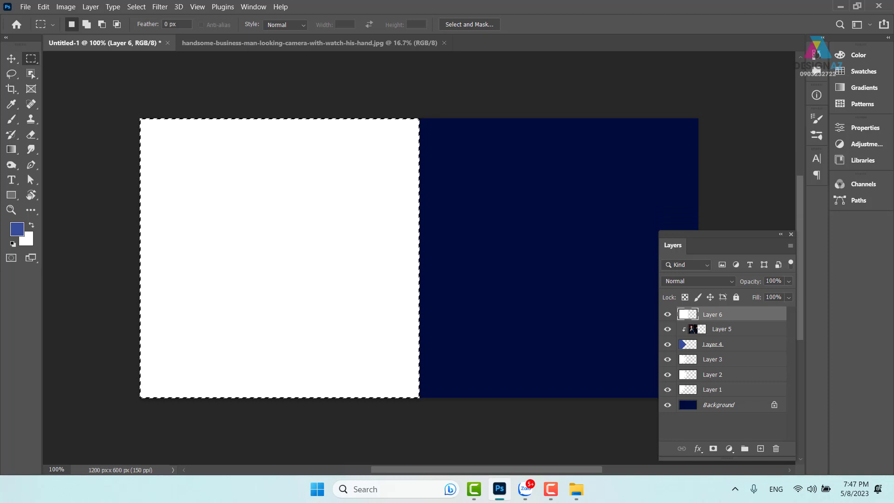
key(ctrl+d)
Step: Transform the white block into a 45° diamond at about 30.35% scale, placed over the chevron's lower arm
key(ctrl+t)
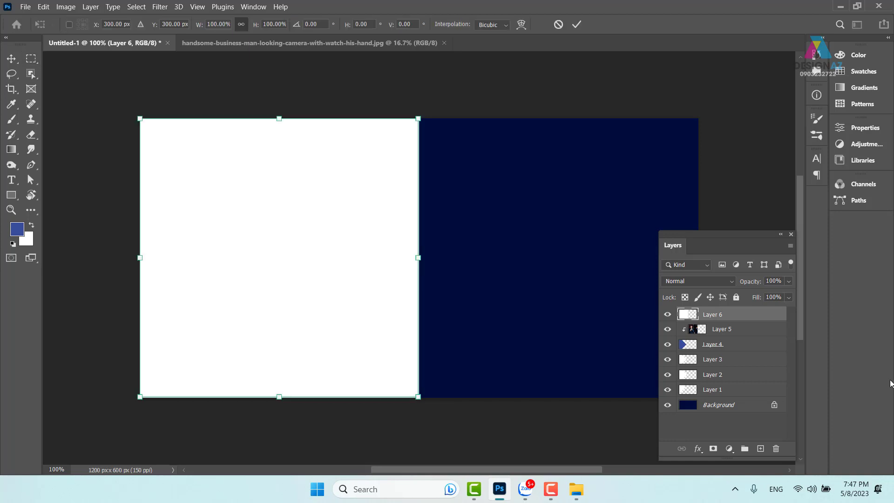
drag(436, 111, 463, 278)
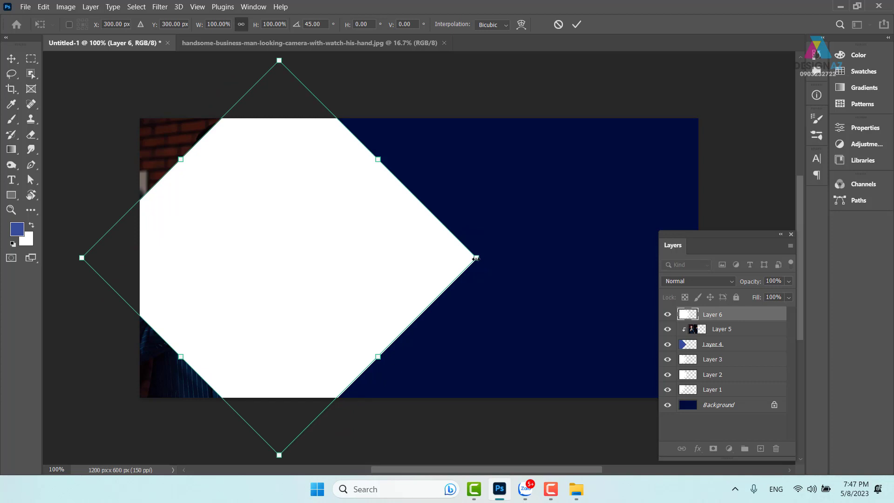
drag(475, 258, 216, 294)
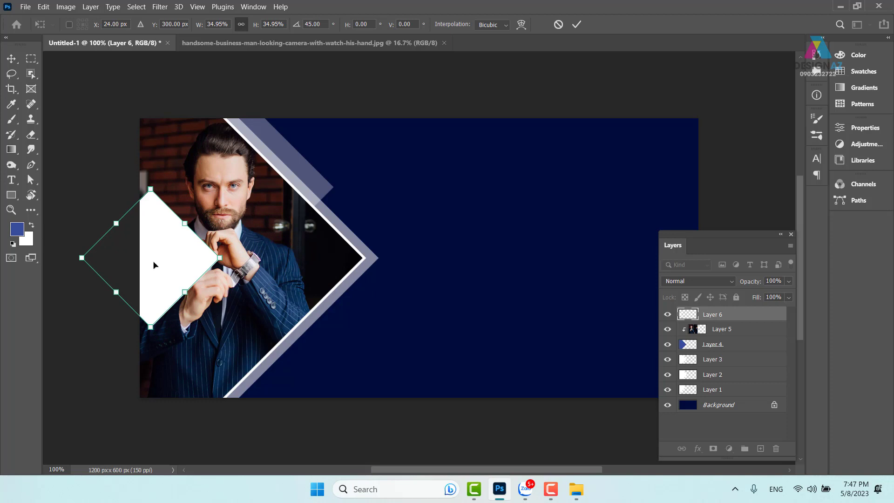
drag(192, 277, 287, 306)
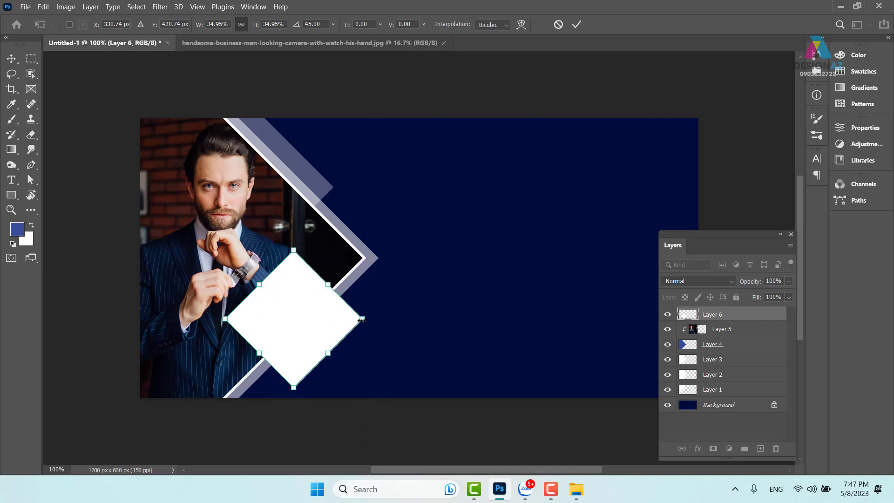
drag(363, 318, 316, 335)
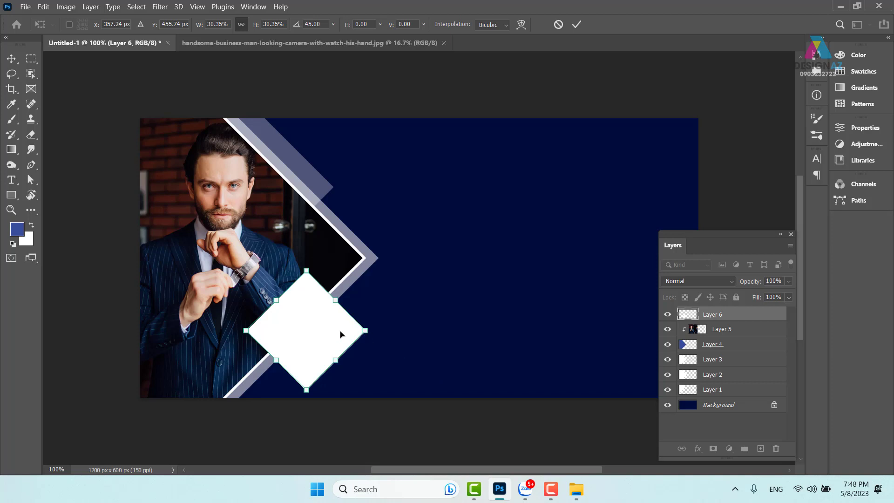
drag(324, 330, 325, 337)
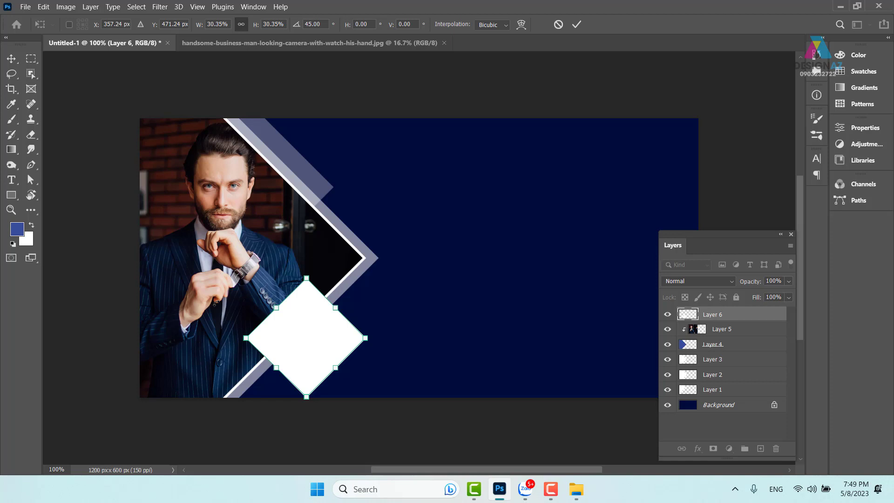
key(Return)
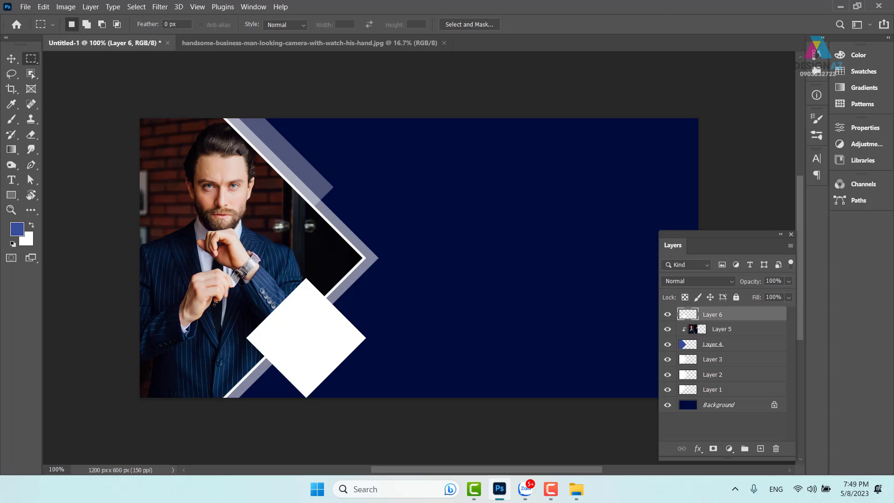
Step: Set Layer 6's white diamond to 50% opacity
key(5)
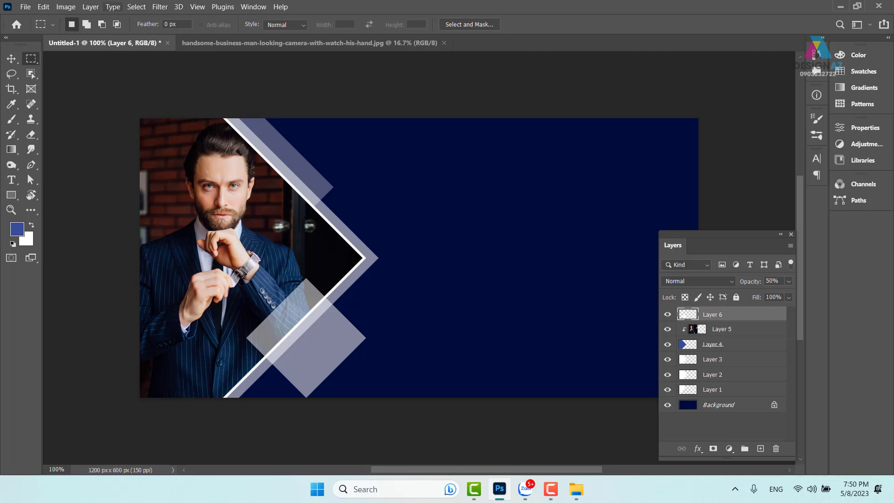
click(19, 57)
Step: Nudge the translucent diamond 11 px right and 43 px up onto the smart guide
click(19, 57)
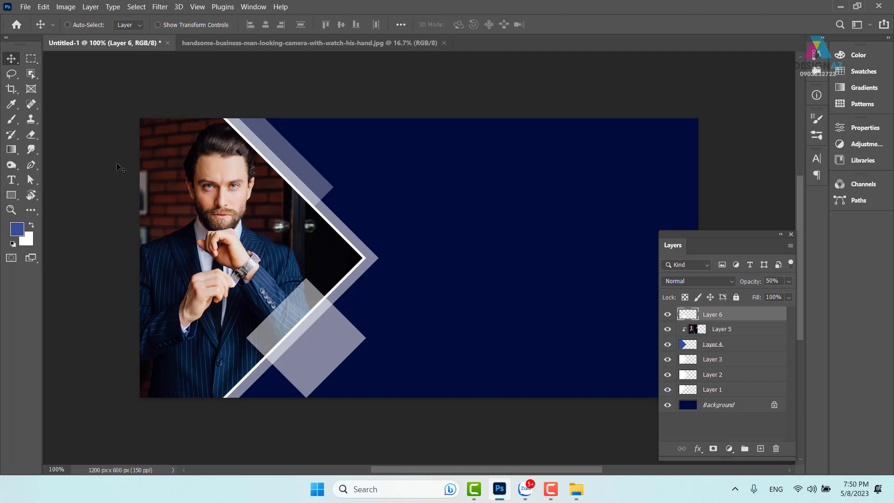
mouse_move(309, 348)
mouse_down()
mouse_move(320, 322)
mouse_move(302, 337)
mouse_move(314, 333)
mouse_up()
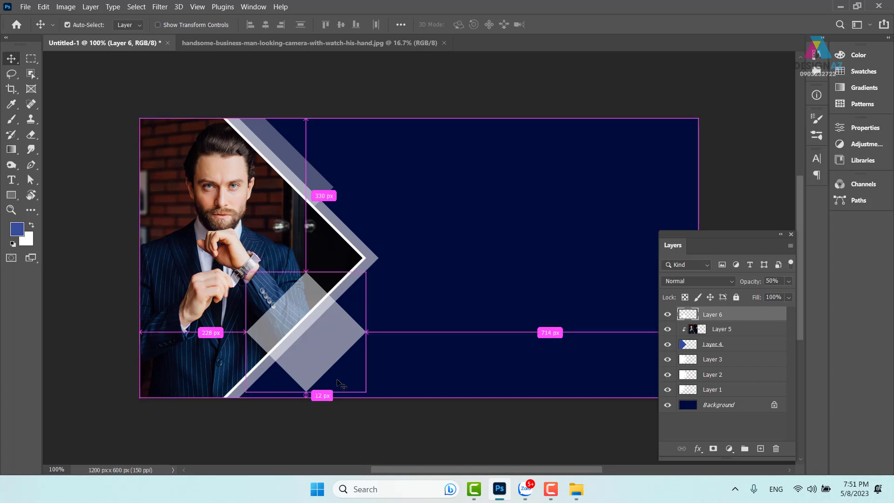
Step: Duplicate the diamond and move the copy right, then delete it and reselect Layer 6
key(ctrl+j)
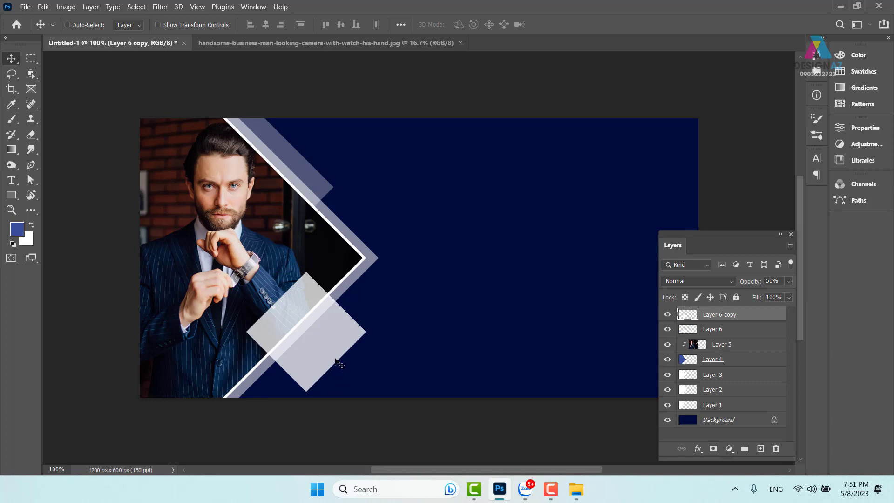
drag(316, 354, 524, 320)
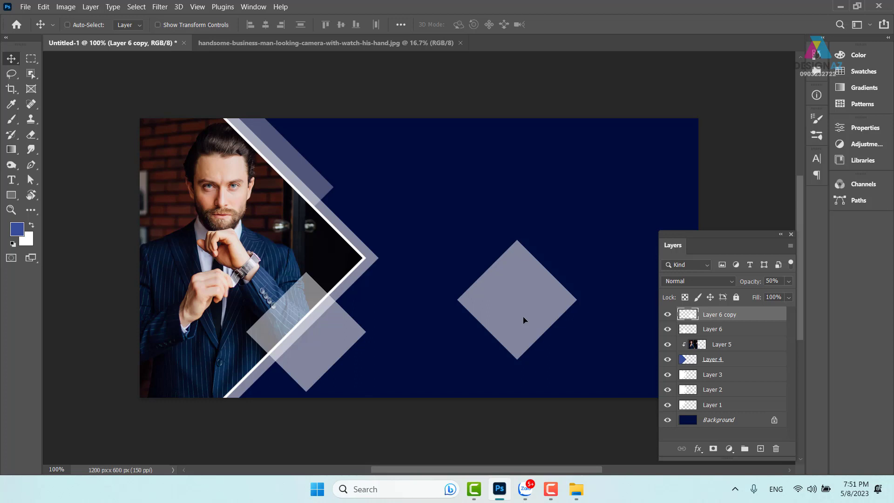
key(Delete)
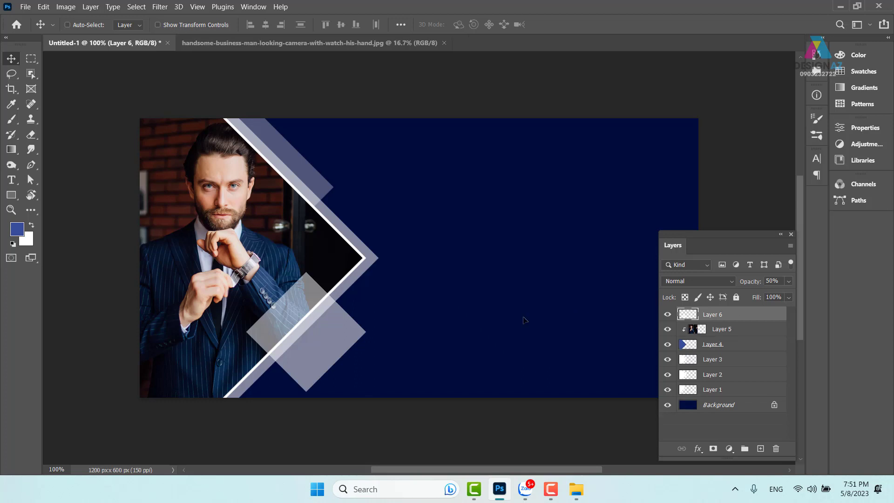
right_click(325, 339)
click(343, 343)
Step: Duplicate the Layer 6 diamond and scale the copy down to about 89%
key(ctrl+j)
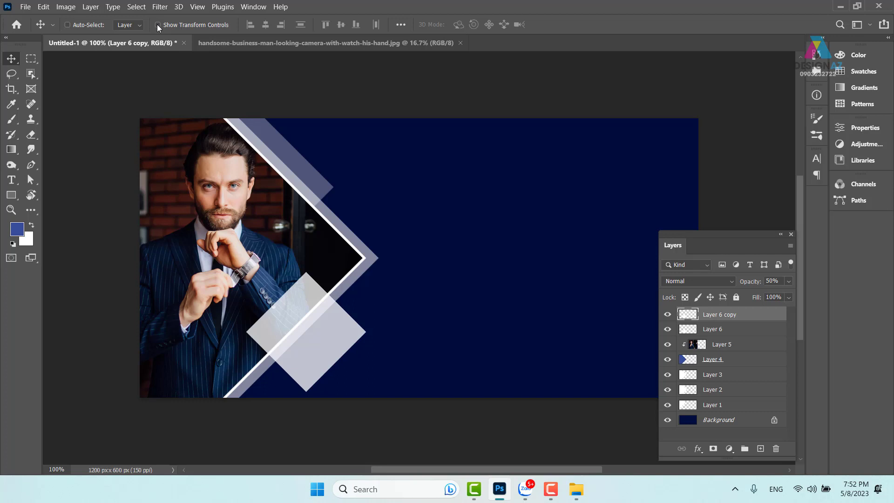
drag(326, 358, 445, 318)
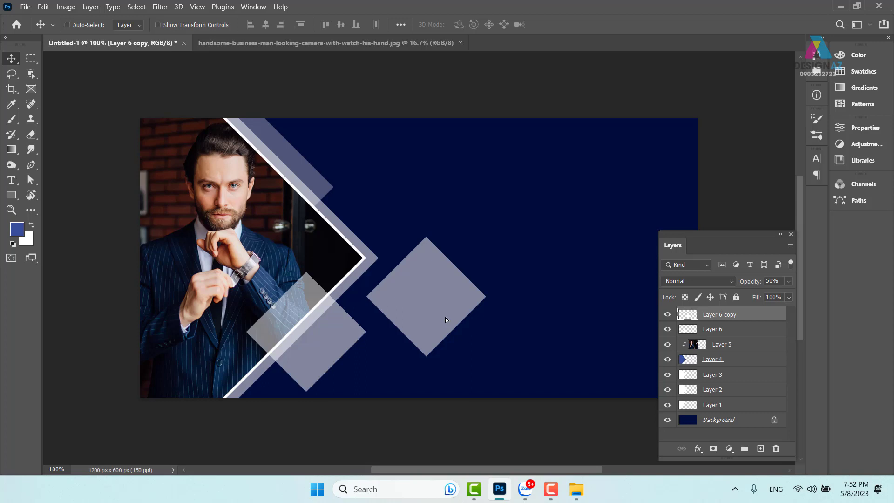
key(ctrl+t)
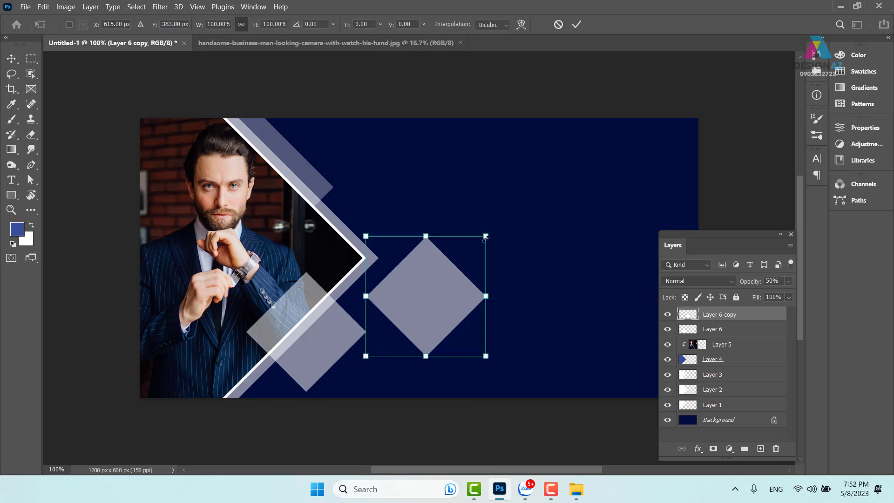
drag(485, 237, 470, 248)
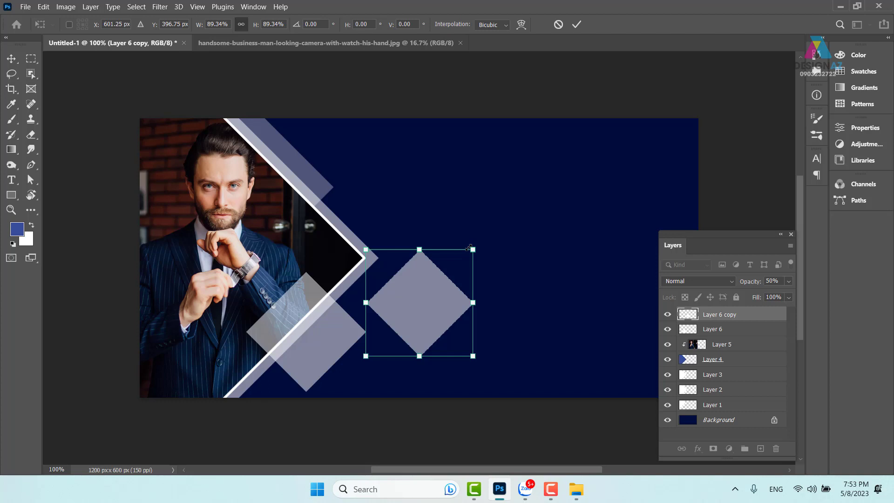
key(Return)
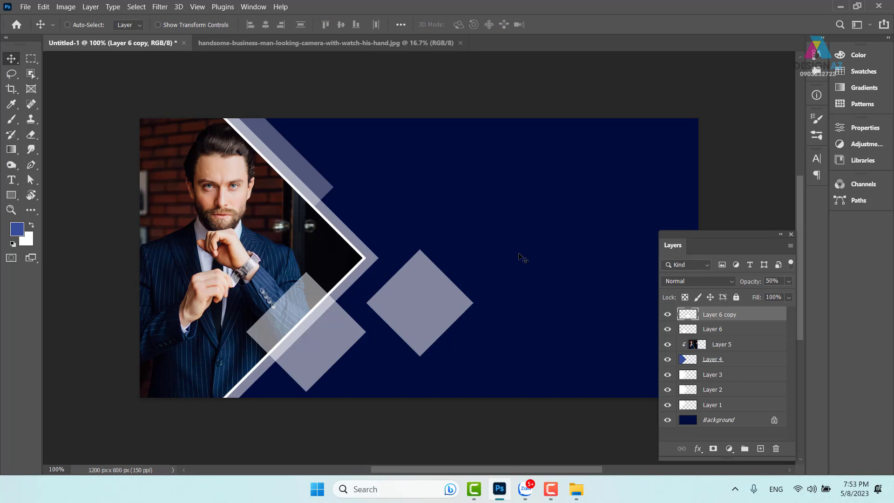
Step: Center the smaller diamond inside the original, then duplicate it once more as Layer 6 copy 2
drag(435, 312, 320, 342)
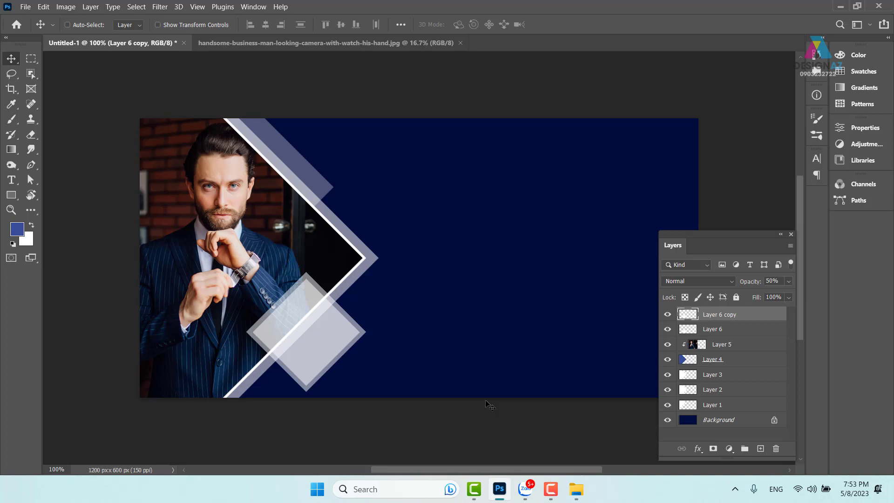
mouse_move(329, 339)
mouse_down()
mouse_move(315, 344)
mouse_move(325, 329)
mouse_up()
key(ctrl)
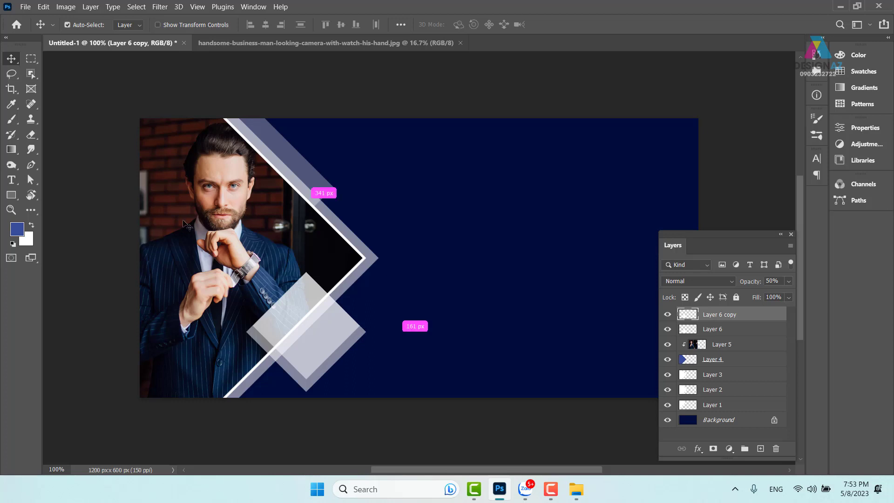
mouse_move(308, 339)
mouse_down()
mouse_move(424, 311)
mouse_move(318, 338)
mouse_up()
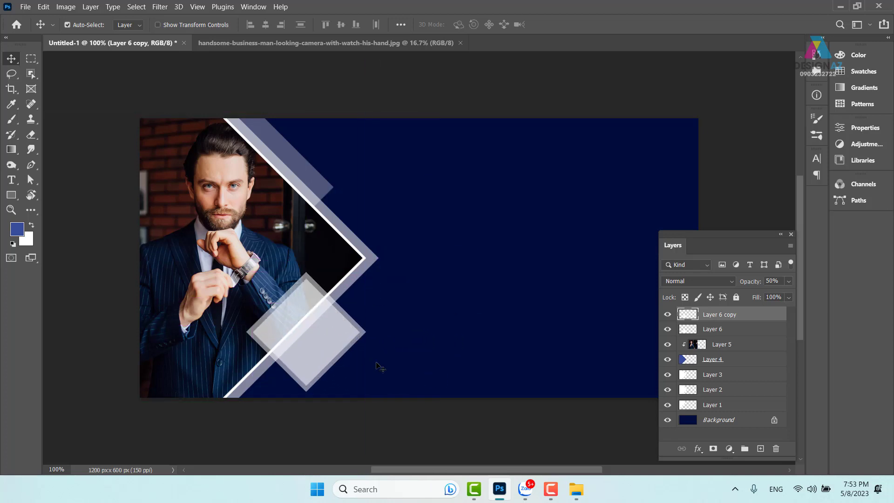
key(ctrl+j)
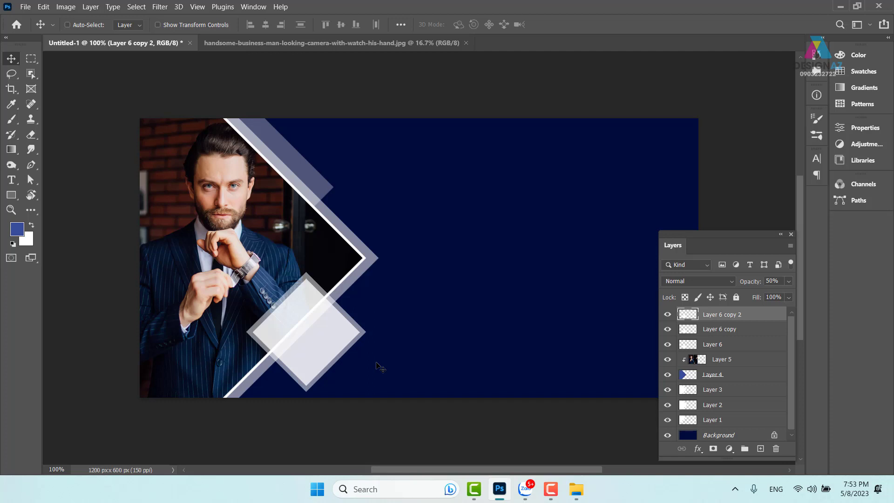
Step: Set Layer 6 copy 2 to 100% opacity and scale it down to about 91%
click(789, 282)
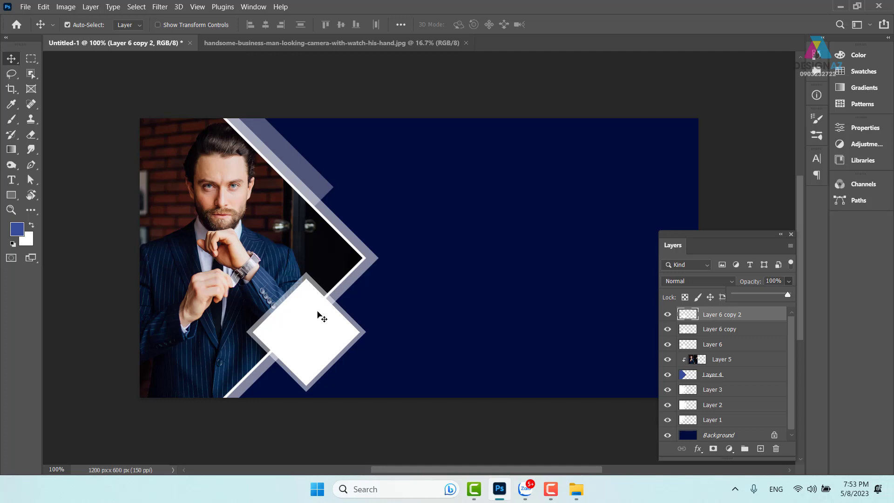
key(ctrl+t)
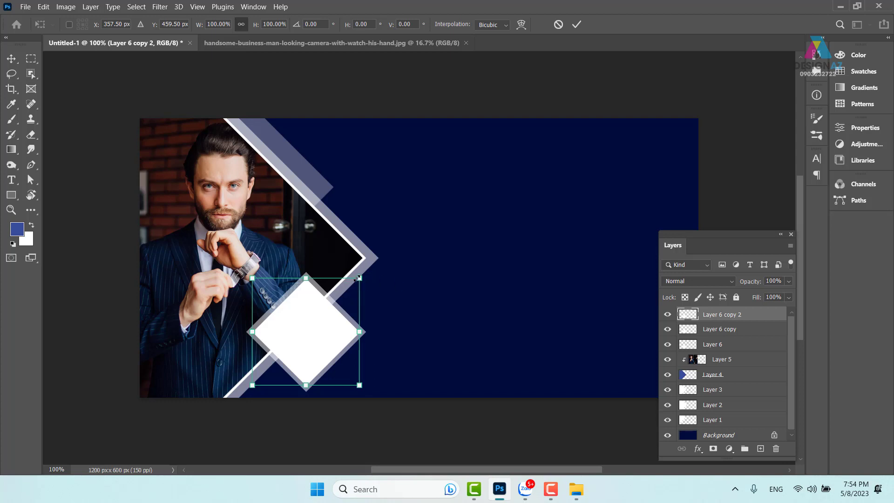
drag(358, 278, 354, 283)
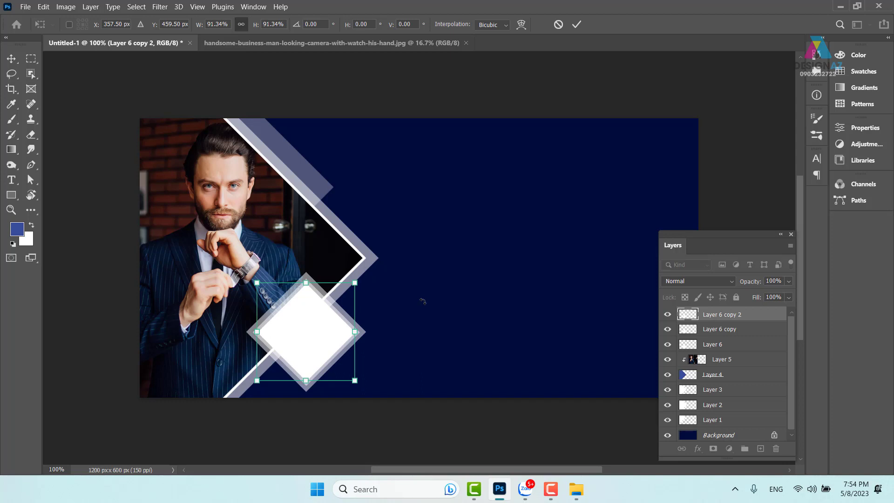
key(Return)
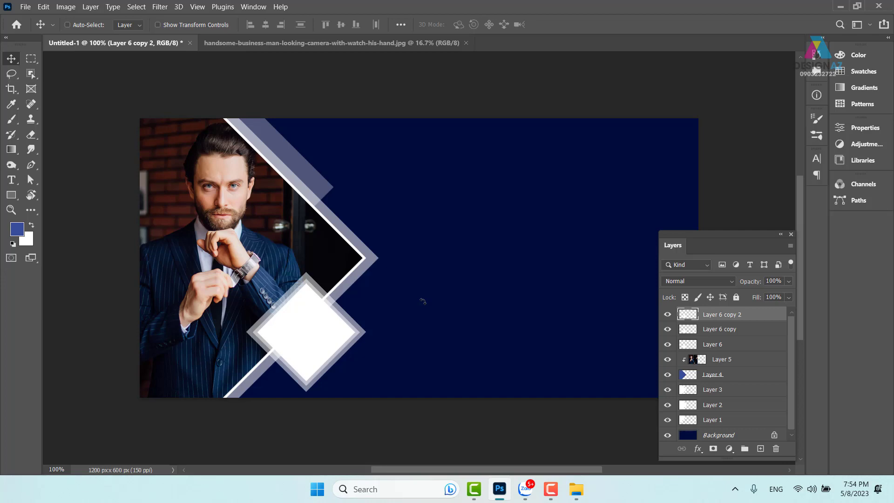
Step: Open the gold watch photo from disk as a new document
key(ctrl+o)
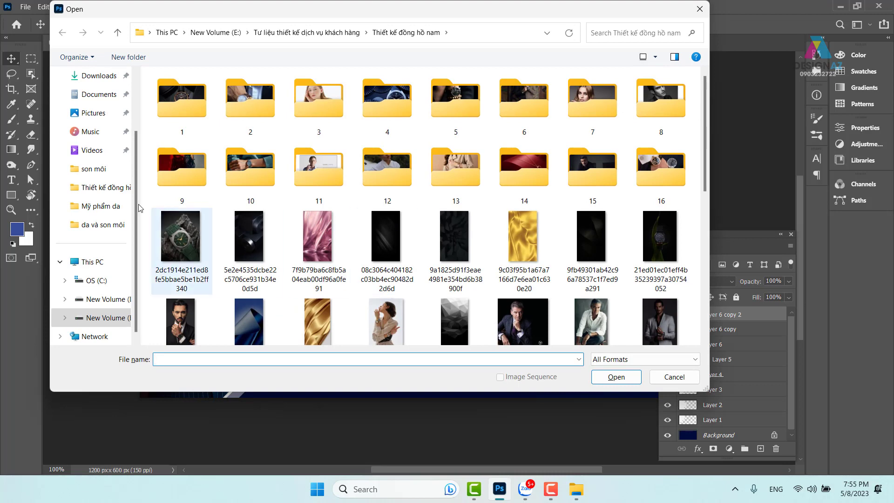
click(182, 241)
scroll(447, 302, down, 10)
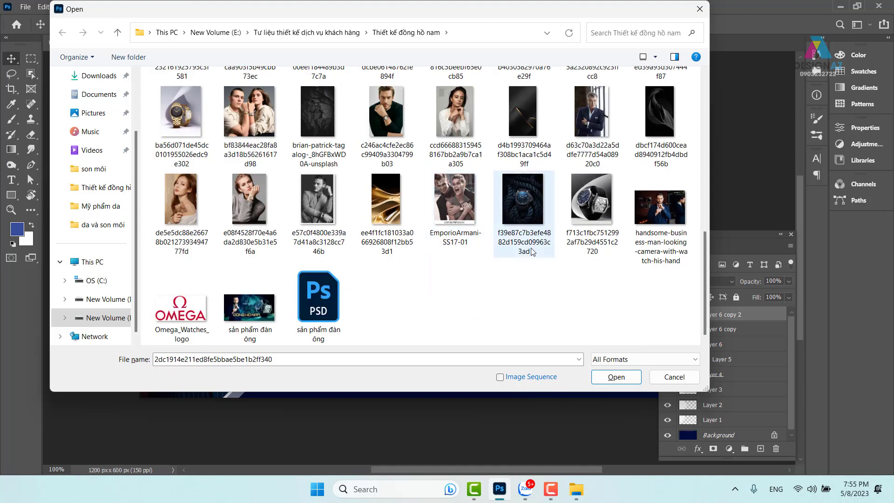
click(204, 126)
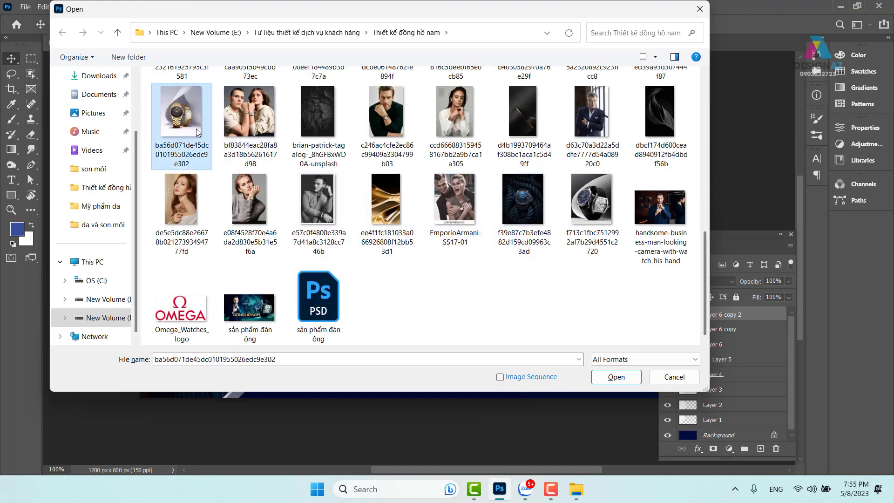
click(632, 381)
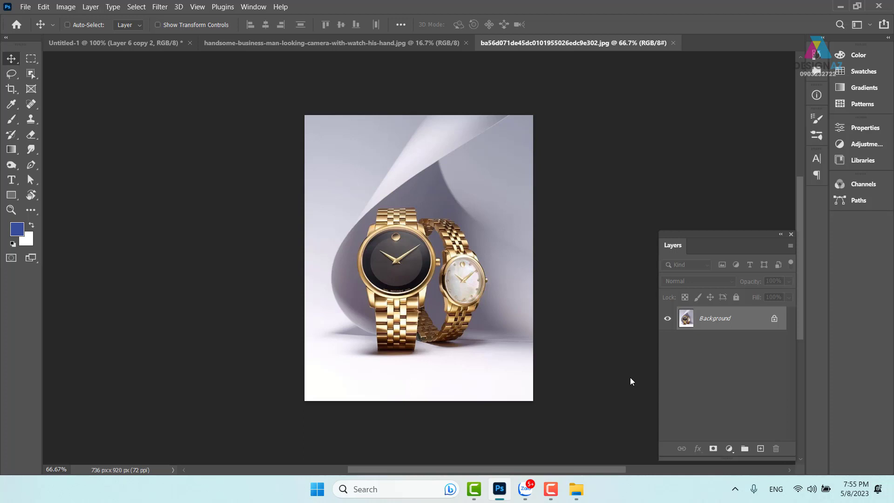
Step: Copy the entire watch image and return to the Untitled-1 banner
key(ctrl+a)
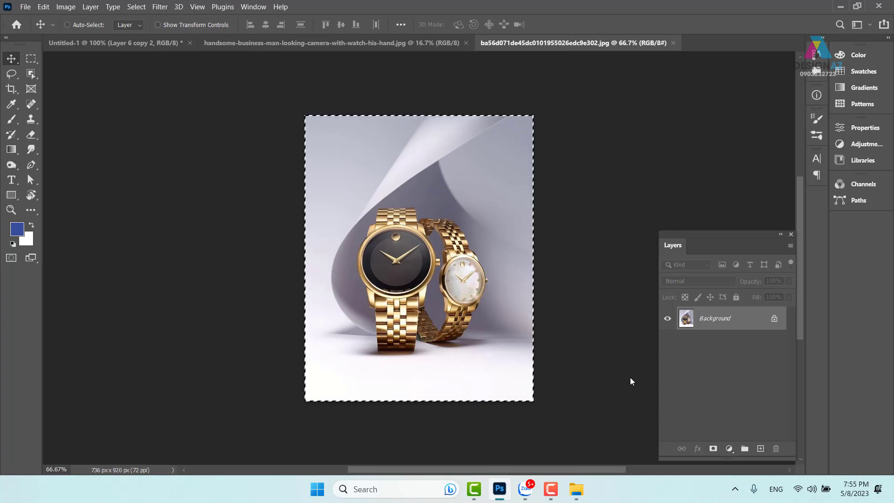
key(ctrl)
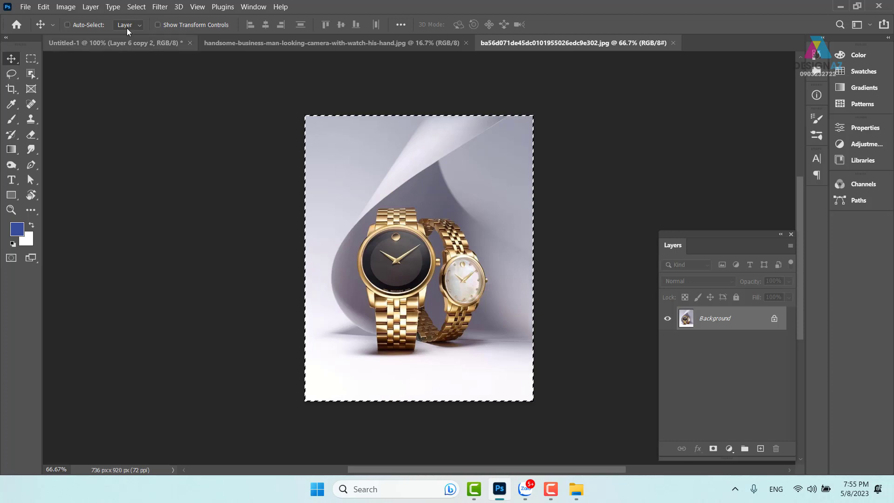
click(125, 44)
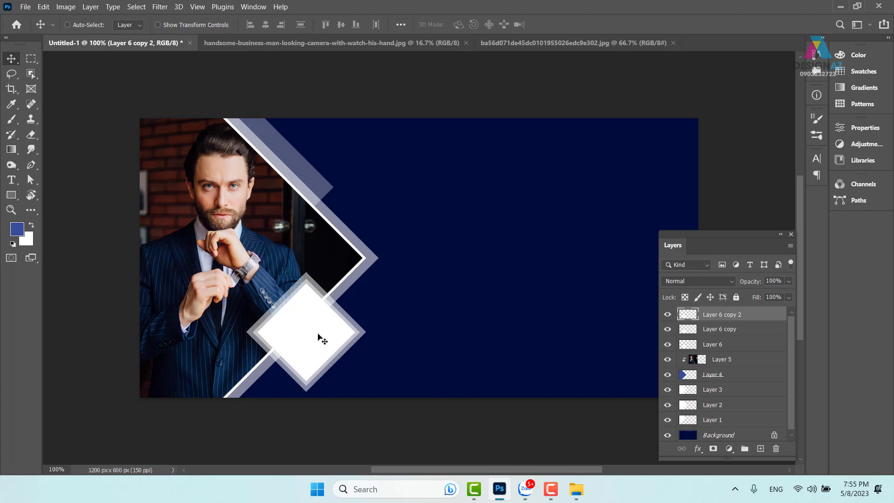
Step: Paste the watch photo above Layer 6 copy 2 and clip it to the white diamond
right_click(310, 321)
click(322, 327)
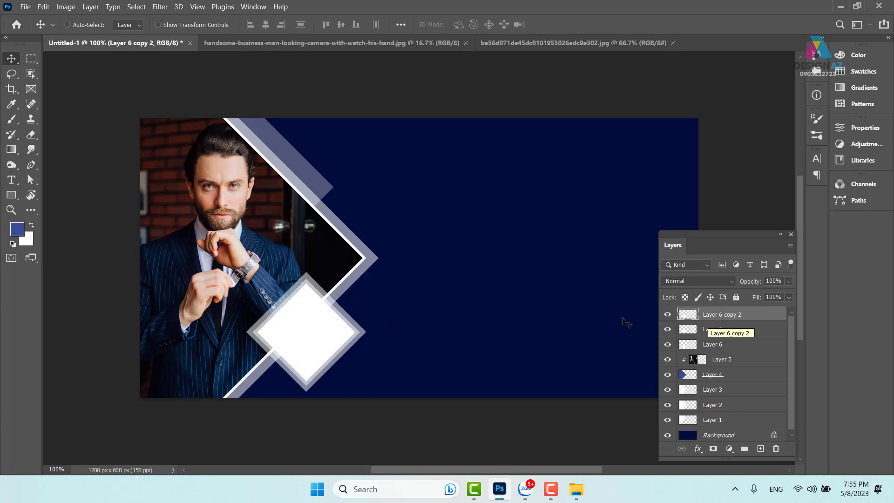
key(ctrl+v)
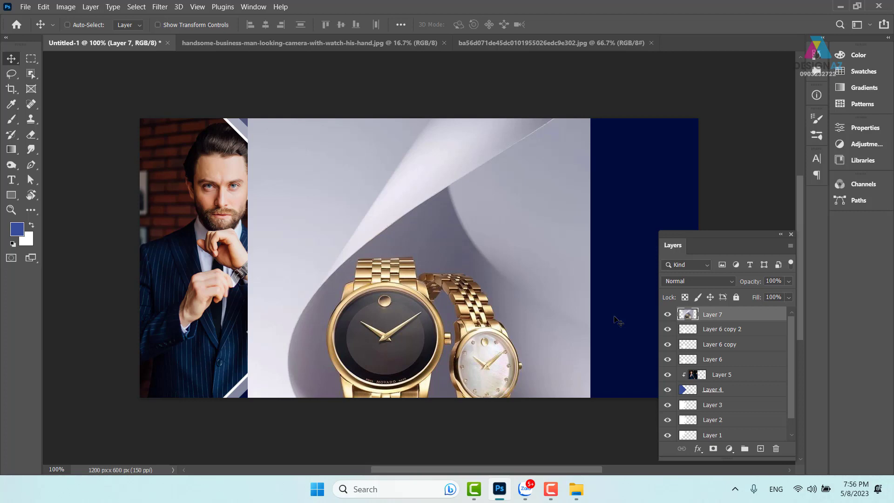
key(ctrl+alt+g)
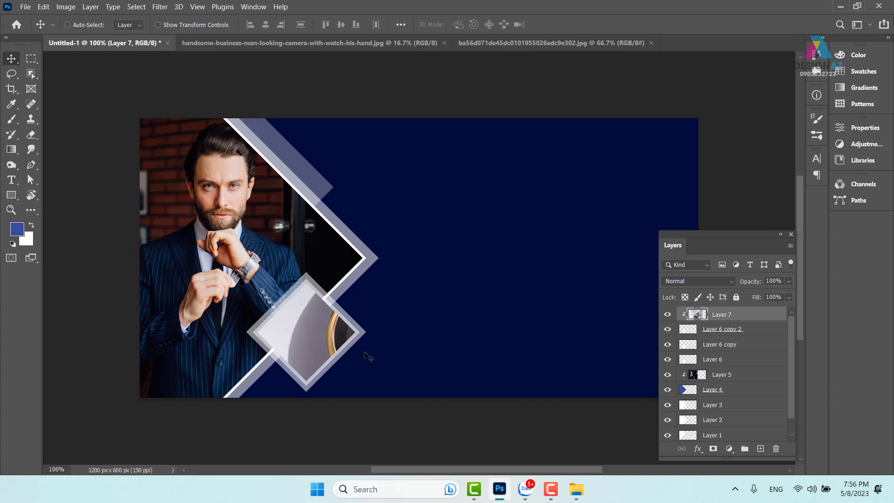
drag(330, 344, 265, 328)
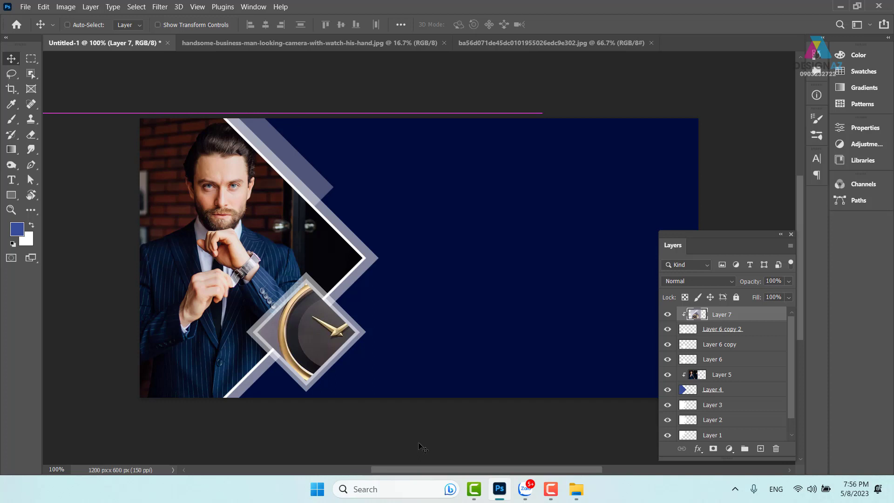
Step: Scale the watch photo to about 31% and position it over the diamond
key(ctrl+t)
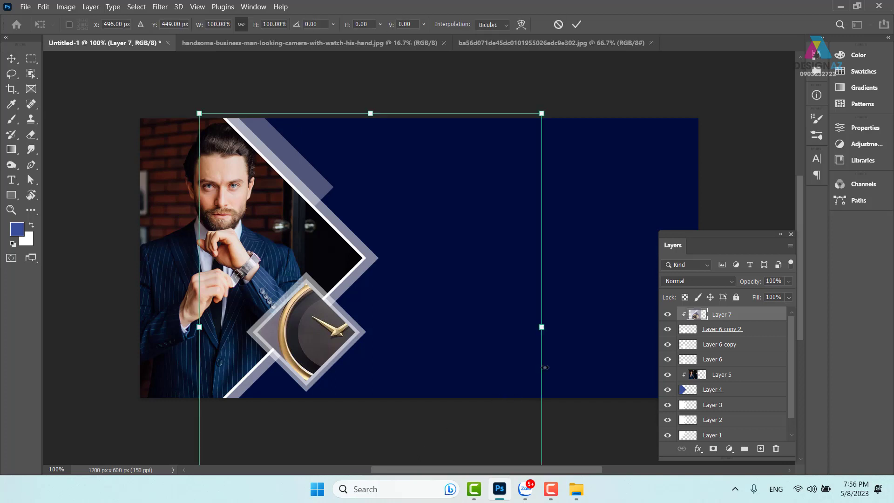
drag(541, 113, 326, 376)
drag(279, 438, 320, 311)
drag(378, 411, 365, 396)
drag(240, 234, 263, 257)
mouse_move(320, 311)
mouse_down()
mouse_move(309, 297)
mouse_move(313, 305)
mouse_up()
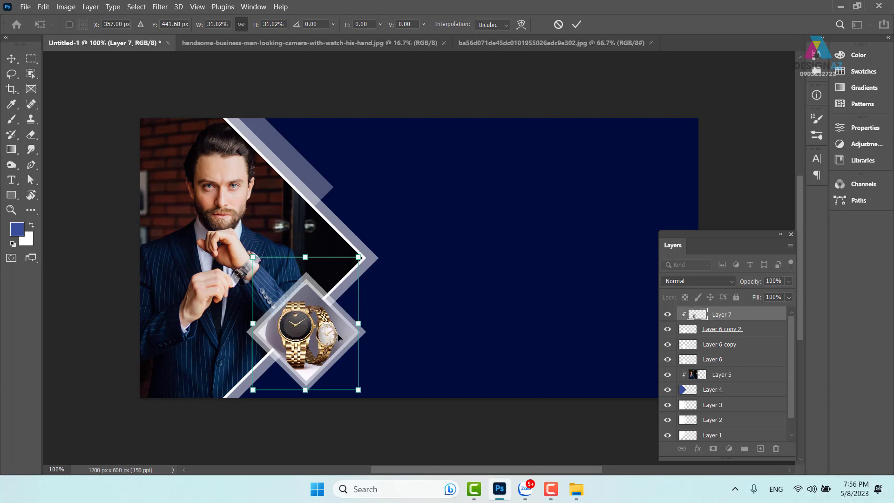
key(Return)
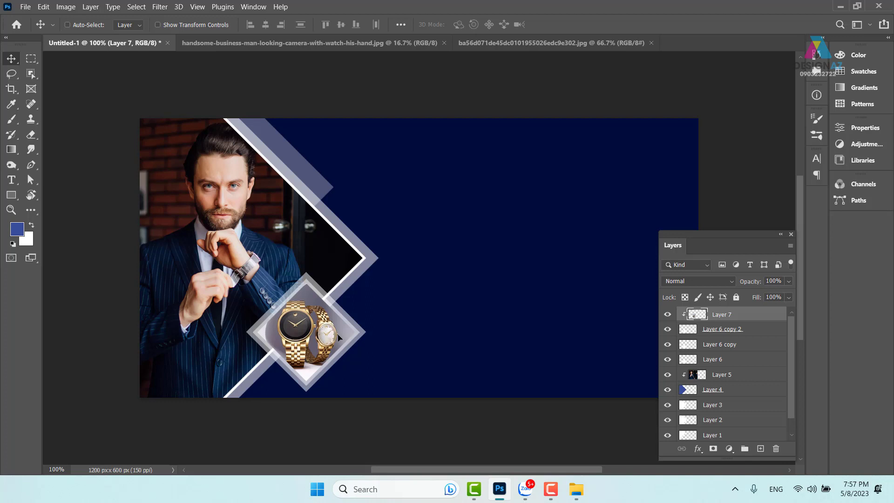
Step: Create a new layer and draw a square selection on the navy area
click(761, 449)
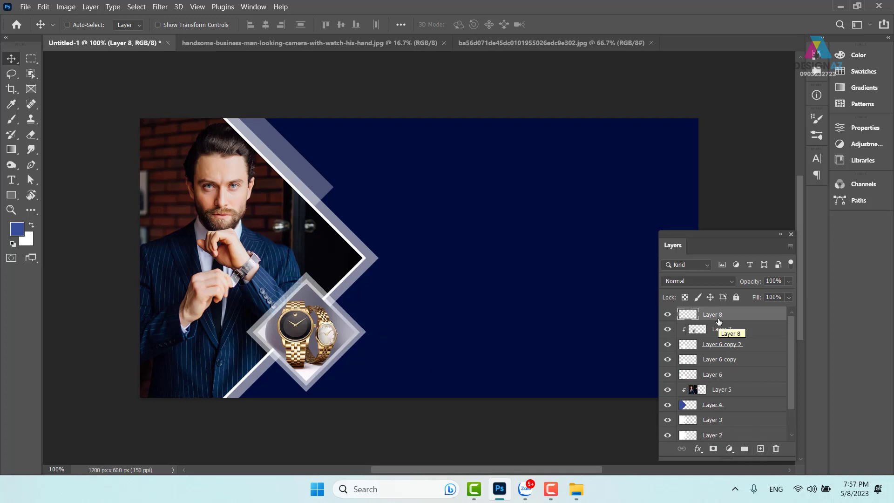
click(30, 60)
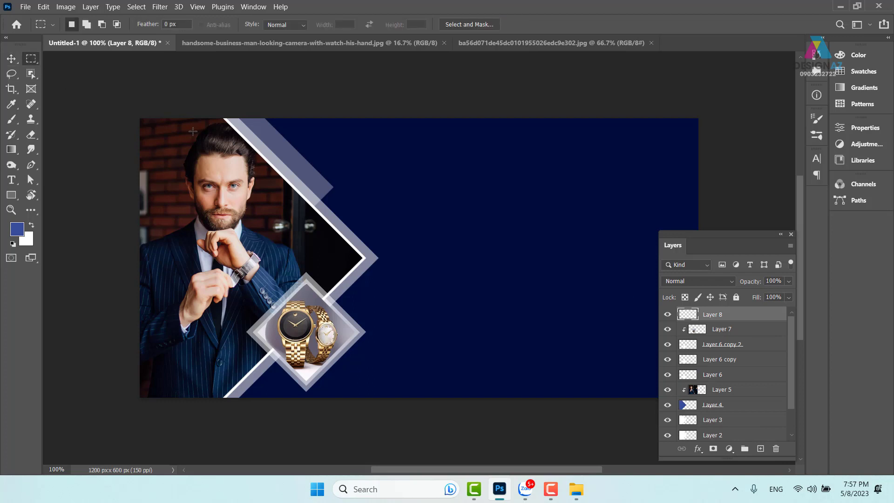
drag(348, 166, 398, 217)
Step: Fill the square with white #ffffff and nudge it slightly into place
click(17, 230)
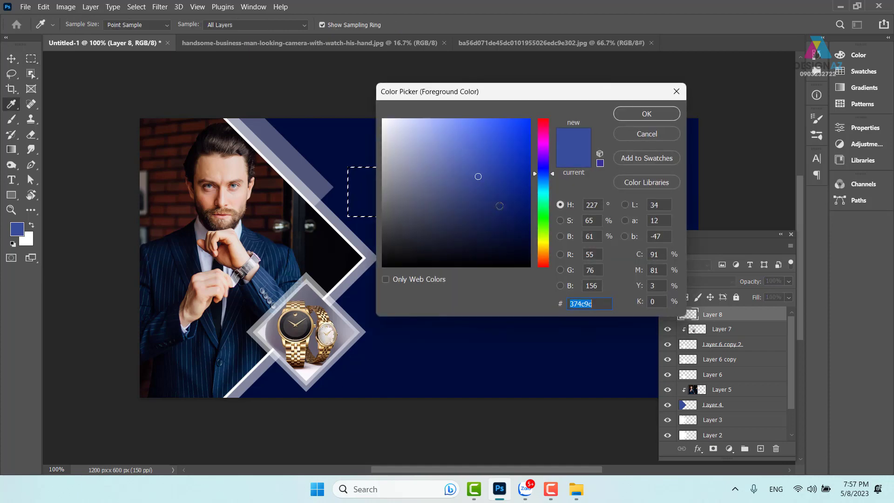
text(ffffff)
click(650, 116)
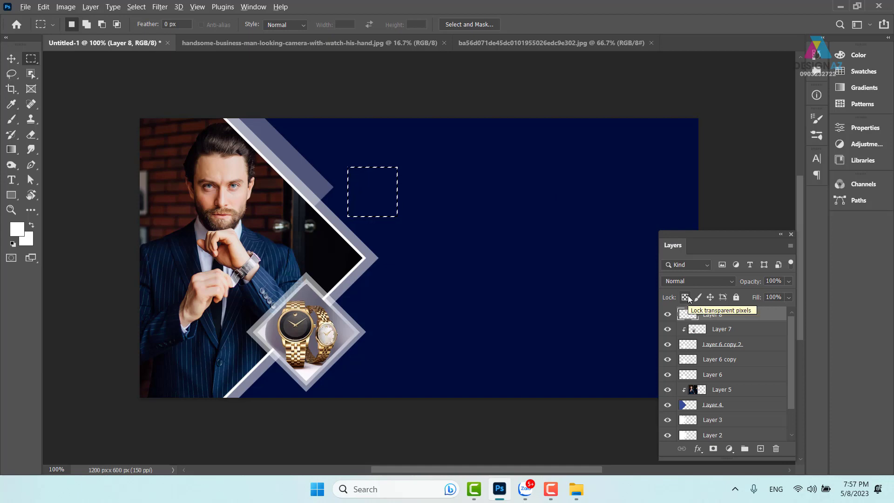
key(alt+BackSpace)
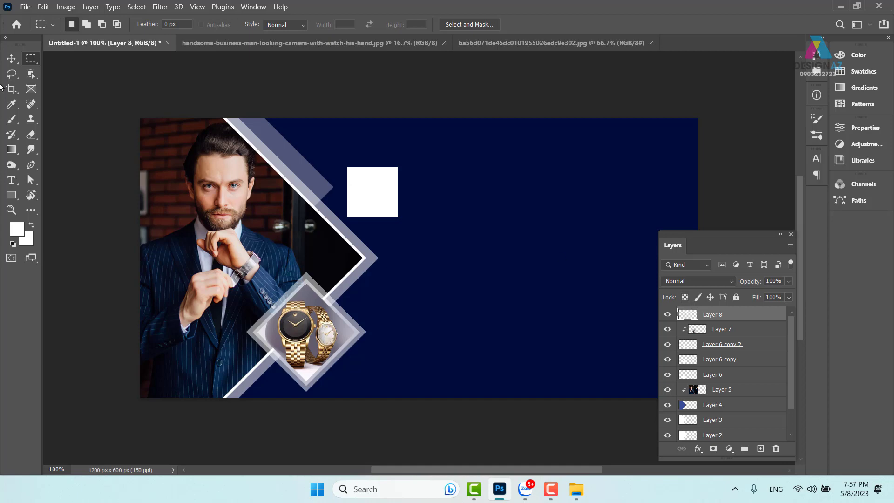
click(12, 58)
drag(357, 204, 359, 200)
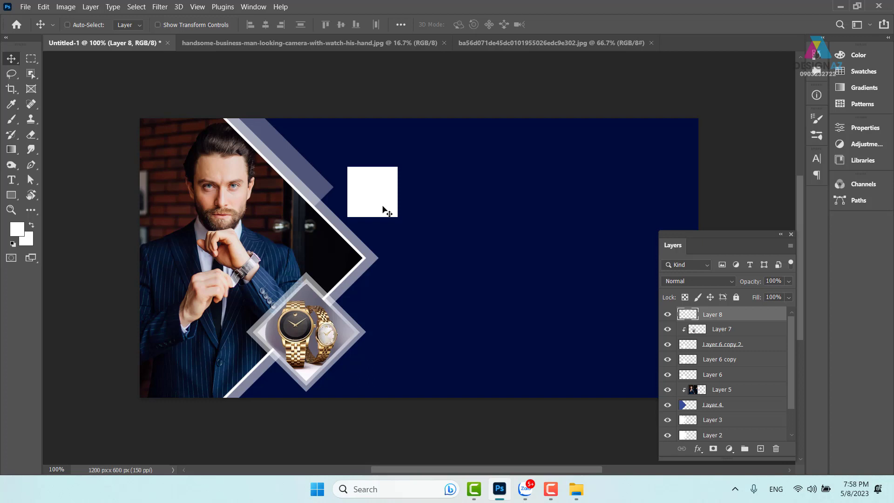
Step: Rotate the white square 45° into a diamond, scale it to about 70%, and move it beside the chevron
key(ctrl+t)
drag(419, 161, 430, 218)
key(Return)
key(ctrl+z)
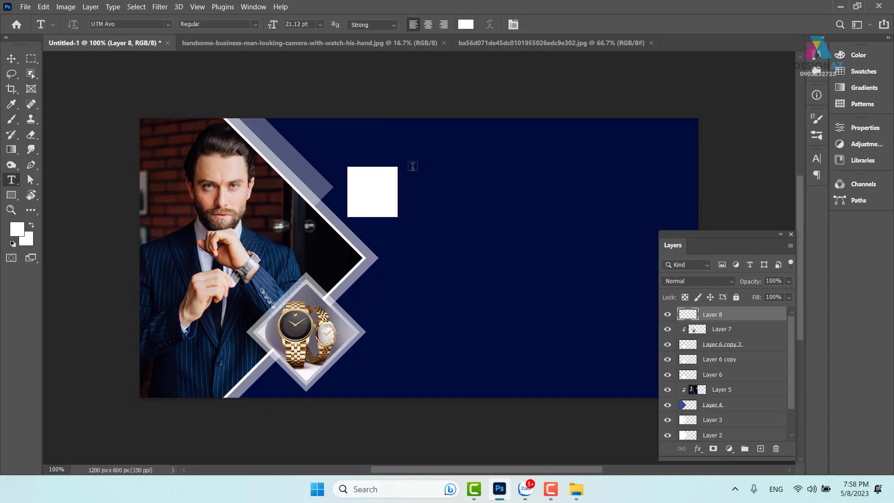
key(ctrl)
key(ctrl+t)
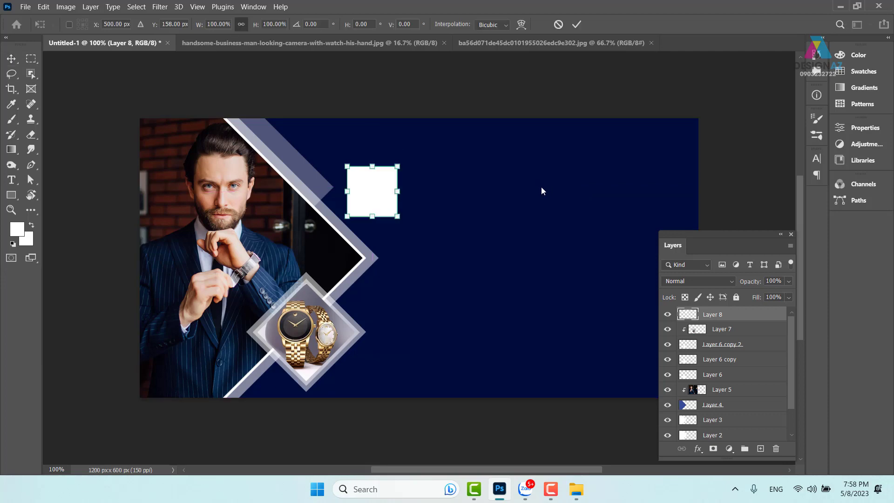
drag(403, 158, 422, 189)
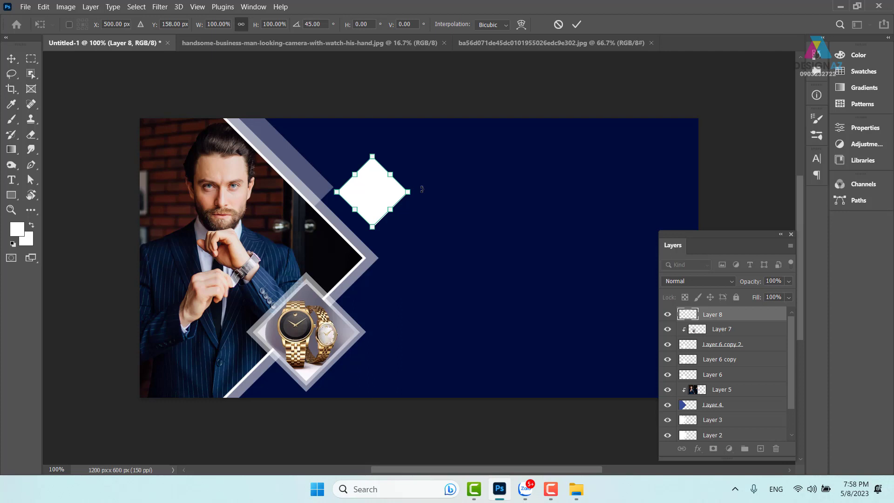
drag(408, 191, 387, 192)
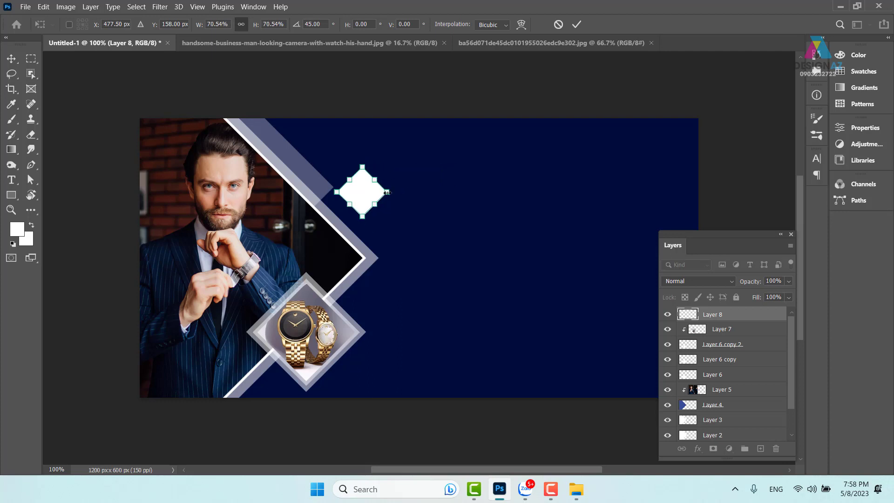
key(Return)
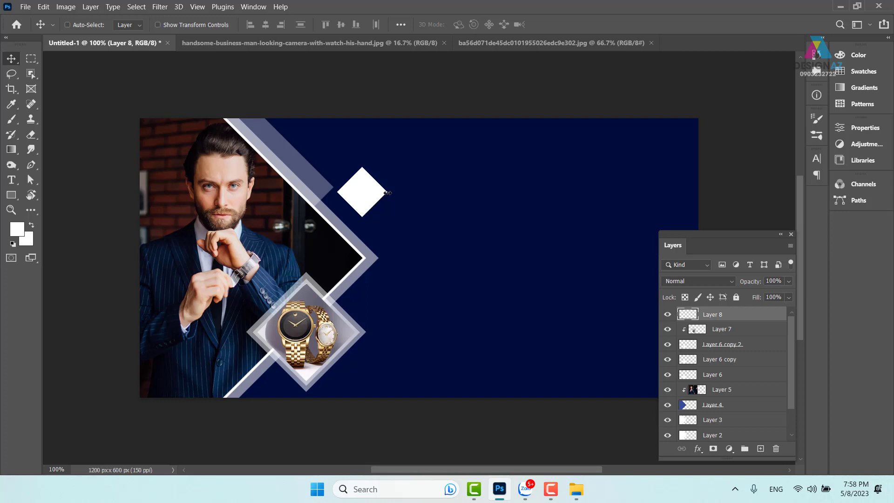
drag(373, 201, 368, 207)
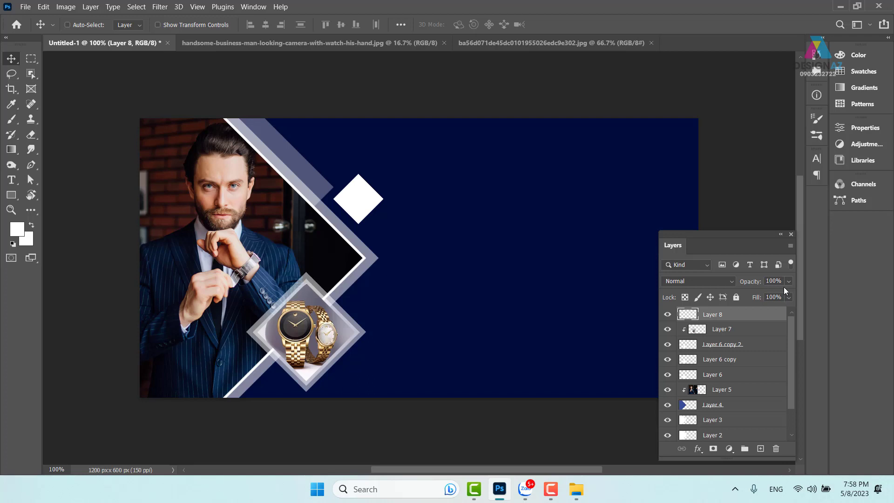
Step: Lower Layer 8's opacity to 20%, then to 7%, repositioning the faint diamond
key(2)
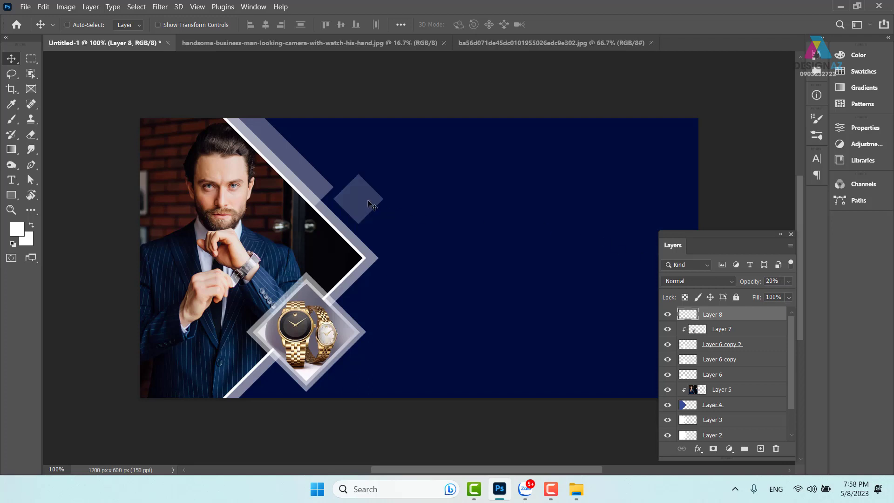
drag(357, 204, 378, 214)
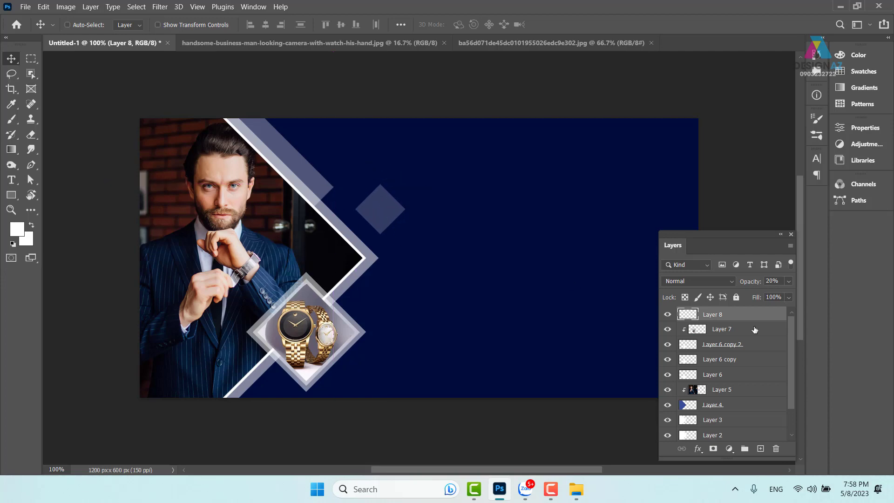
click(789, 281)
drag(748, 293, 739, 295)
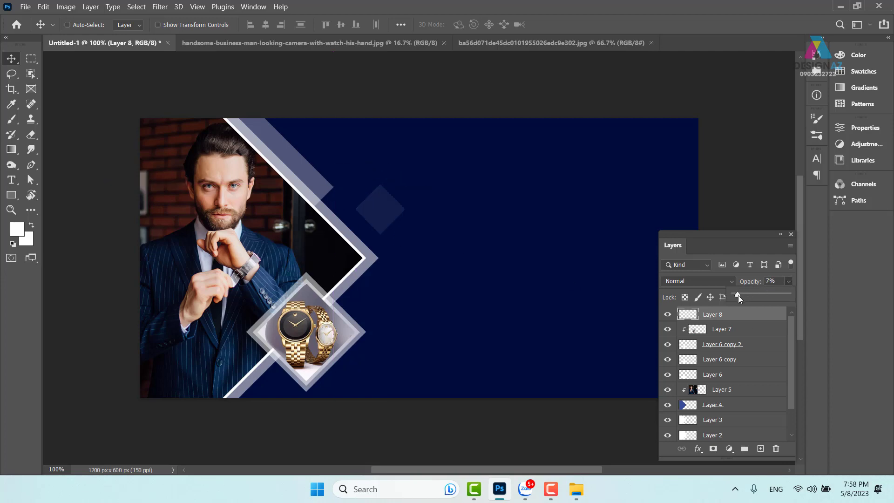
mouse_move(392, 222)
mouse_down()
mouse_move(368, 208)
mouse_move(374, 219)
mouse_up()
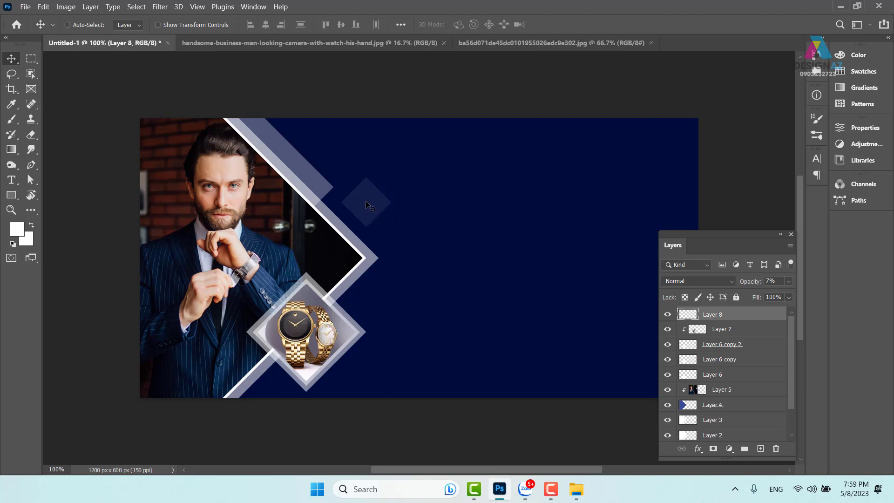
Step: Duplicate the faint diamond, shrink the copy to about 69x70 px, and overlap it with the first
key(ctrl)
key(ctrl+j)
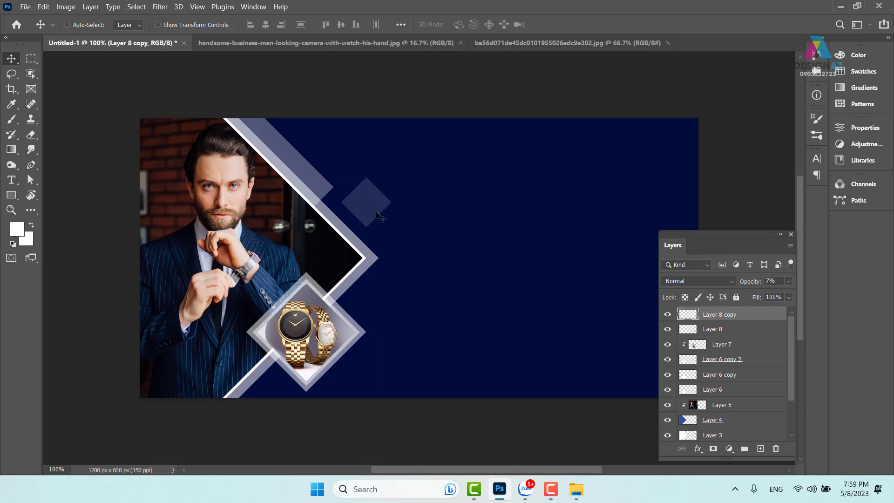
drag(377, 214, 406, 248)
key(ctrl)
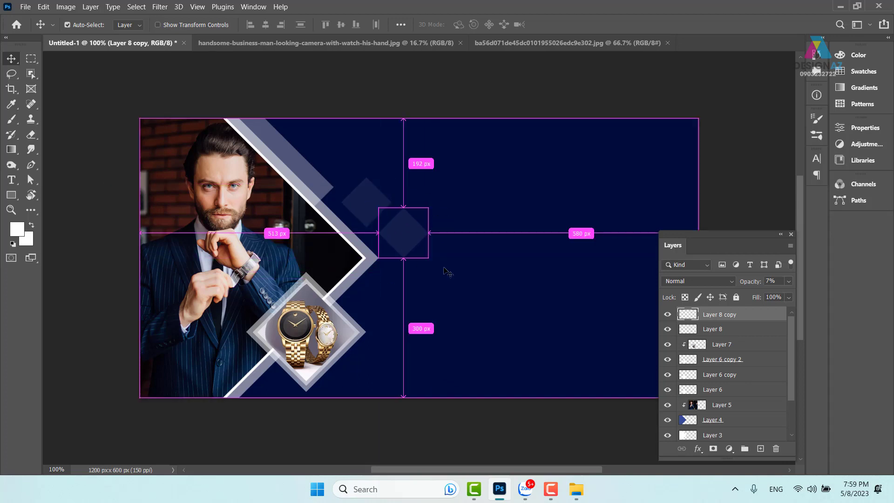
key(ctrl+t)
drag(429, 206, 347, 205)
key(Return)
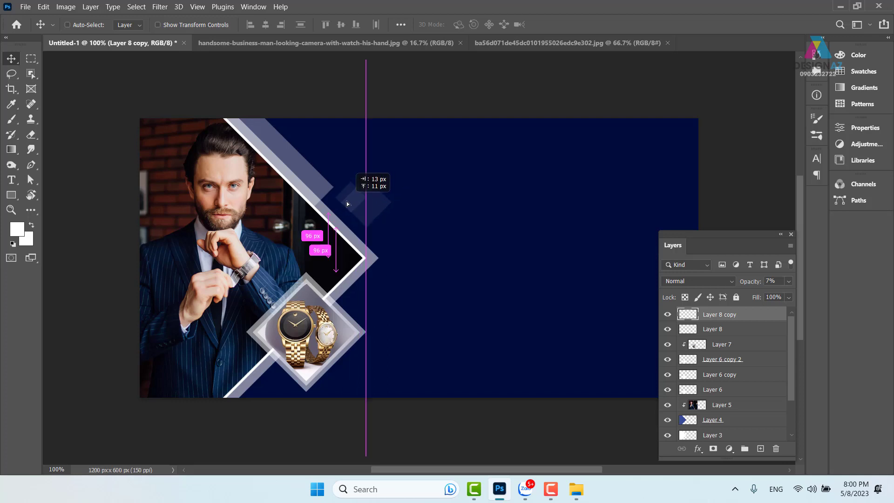
mouse_move(346, 201)
mouse_down()
mouse_move(399, 263)
mouse_move(473, 222)
mouse_move(401, 244)
mouse_move(350, 204)
mouse_up()
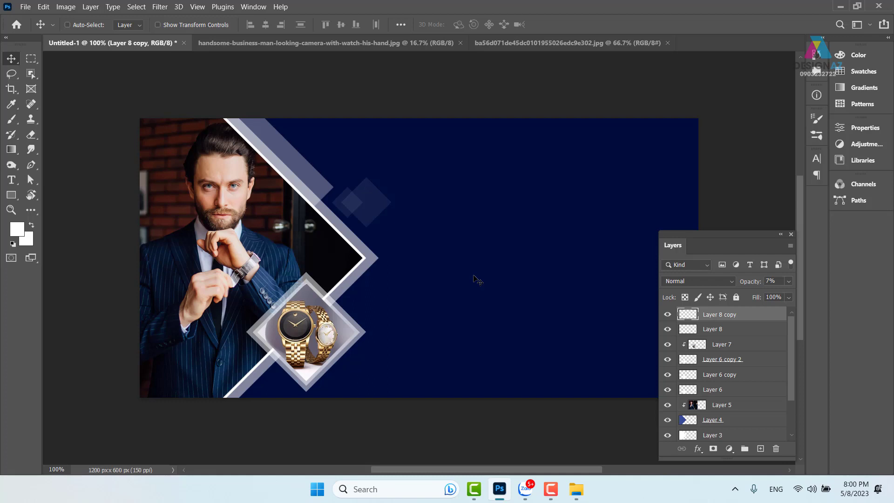
Step: Duplicate the smaller diamond again and move it down toward the watch frame
key(ctrl)
key(ctrl+j)
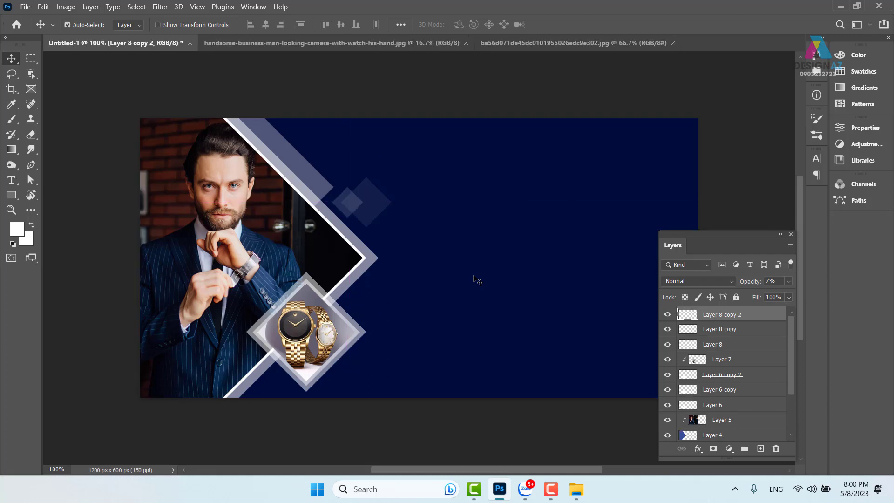
drag(368, 205, 369, 303)
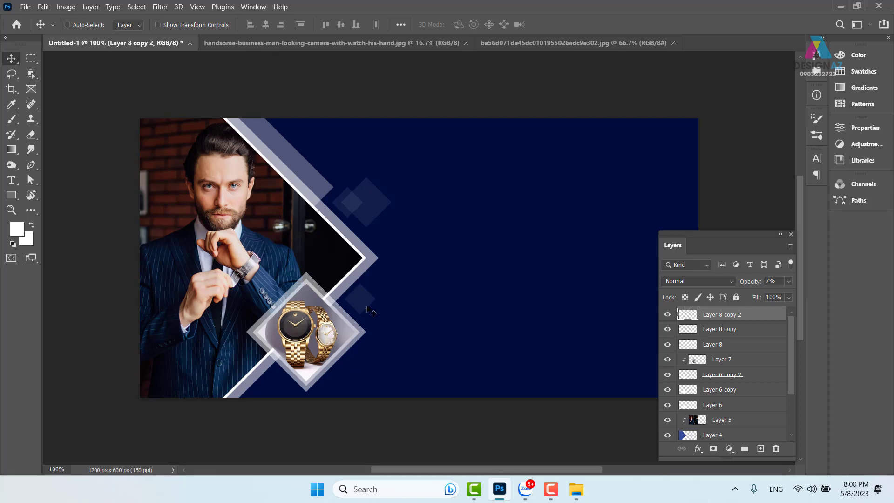
Step: Duplicate the small diamond, scale the copy to 45x45 px, and check its spacing beside the watch frame
key(ctrl+j)
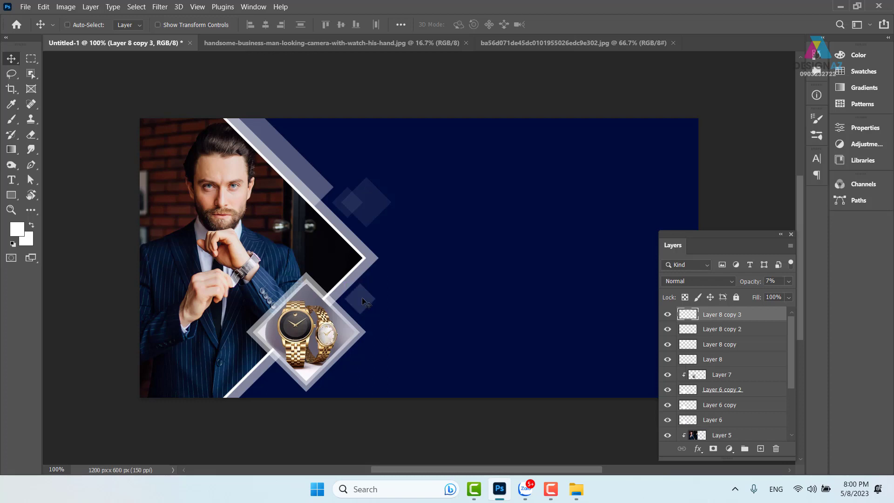
drag(365, 302, 396, 286)
key(ctrl)
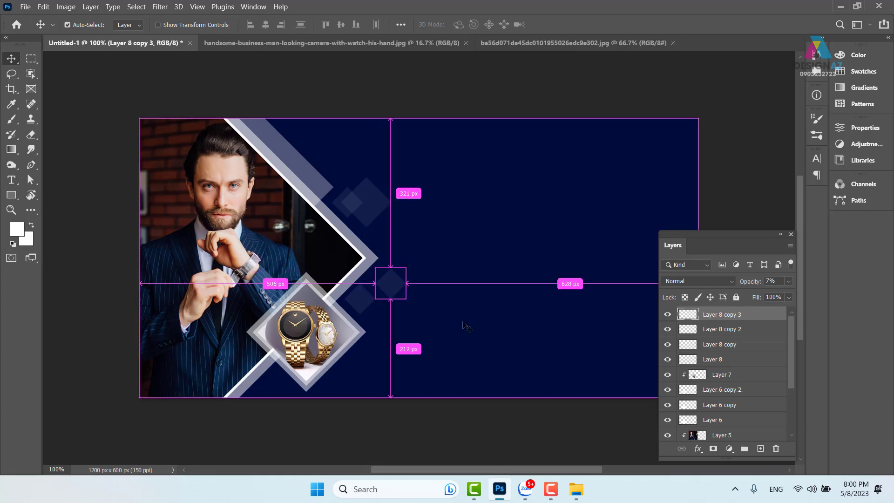
key(ctrl+t)
drag(405, 268, 384, 322)
key(Return)
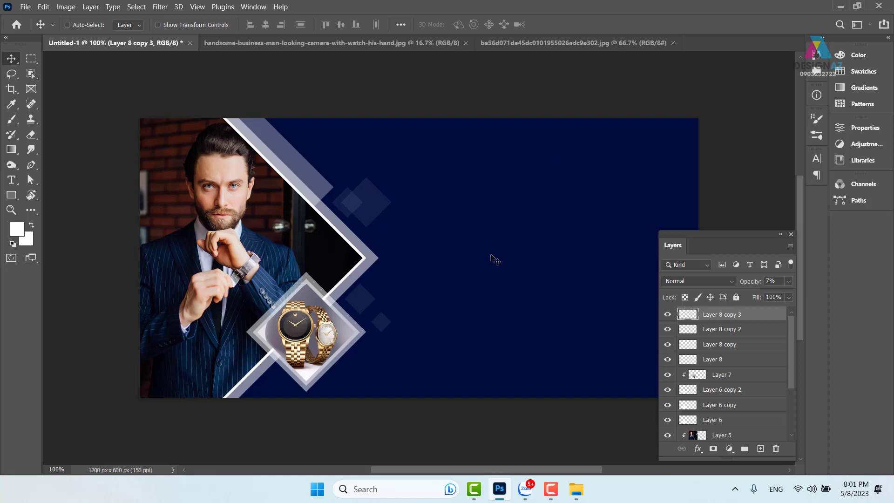
key(ctrl)
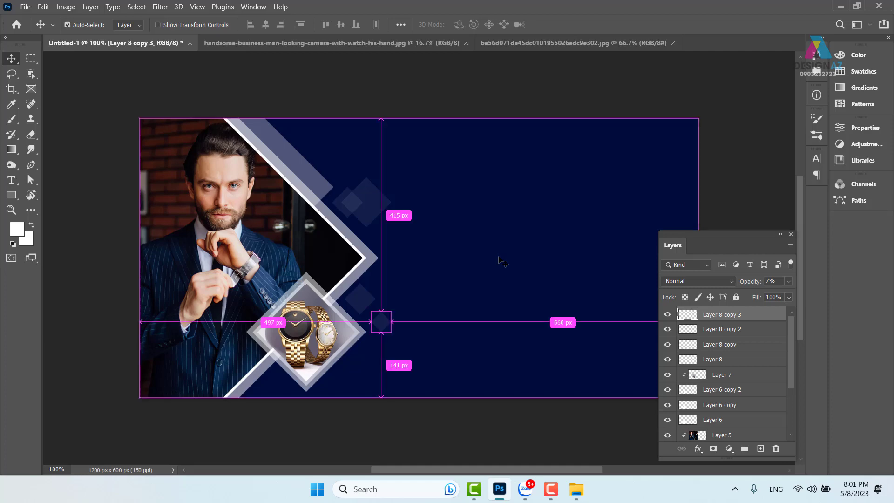
Step: Open artsfon.com-69638 from the E:\thuvienanh\Backgroud\texture folder
key(ctrl+o)
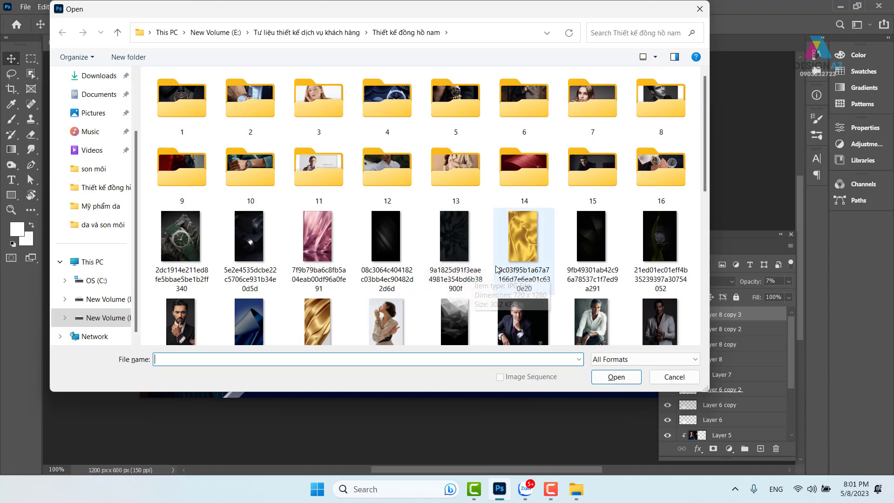
scroll(497, 269, down, 3)
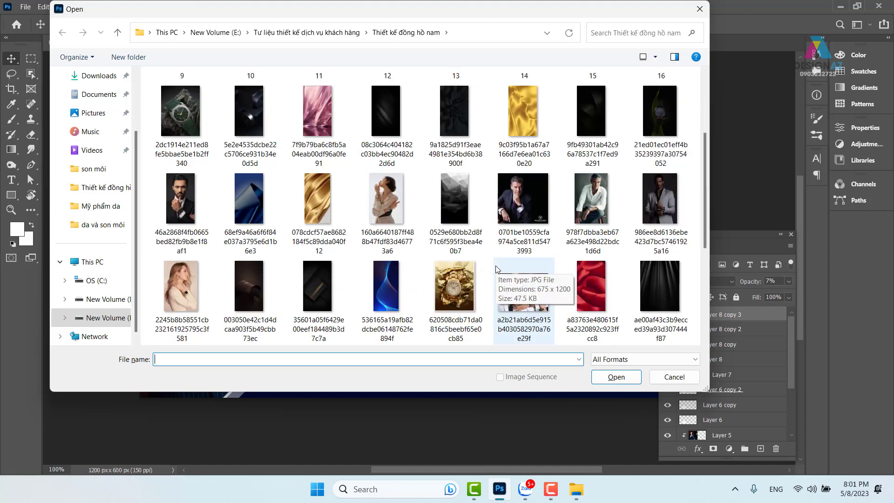
scroll(496, 268, down, 4)
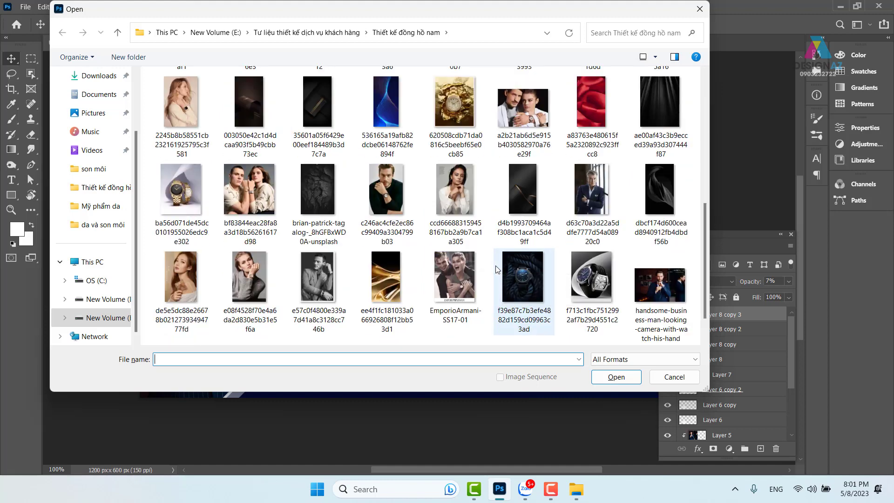
scroll(496, 269, down, 2)
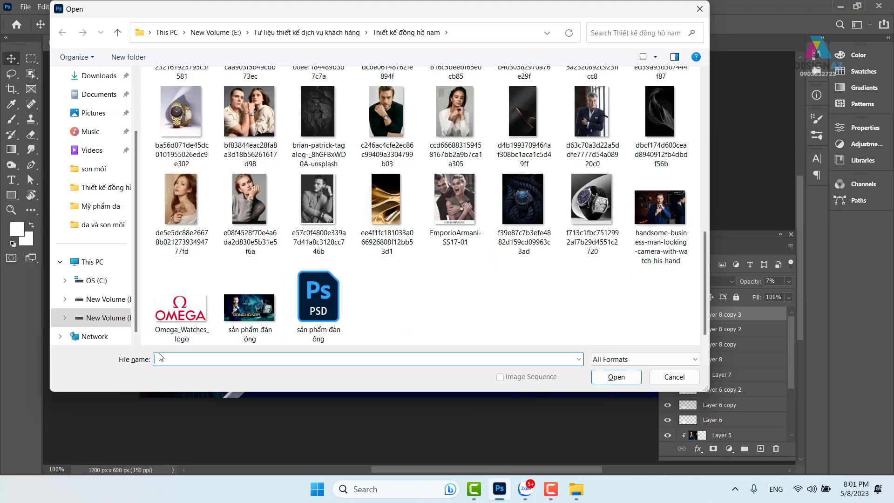
click(103, 317)
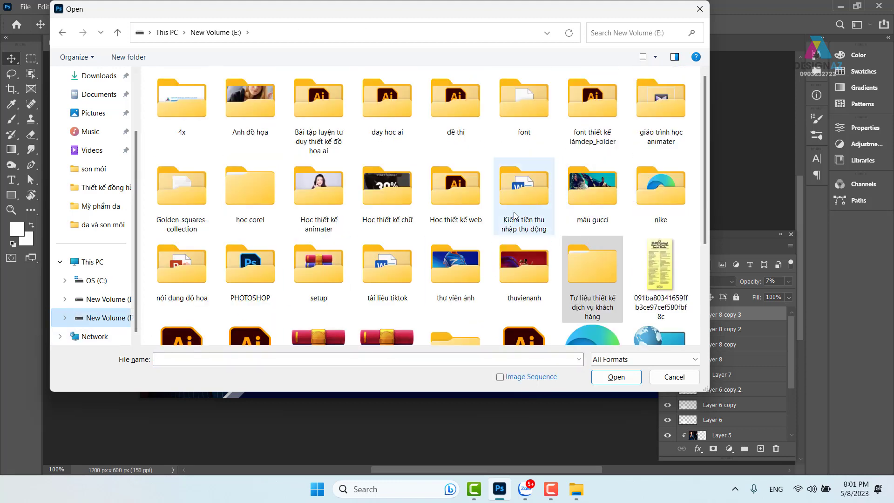
double_click(529, 254)
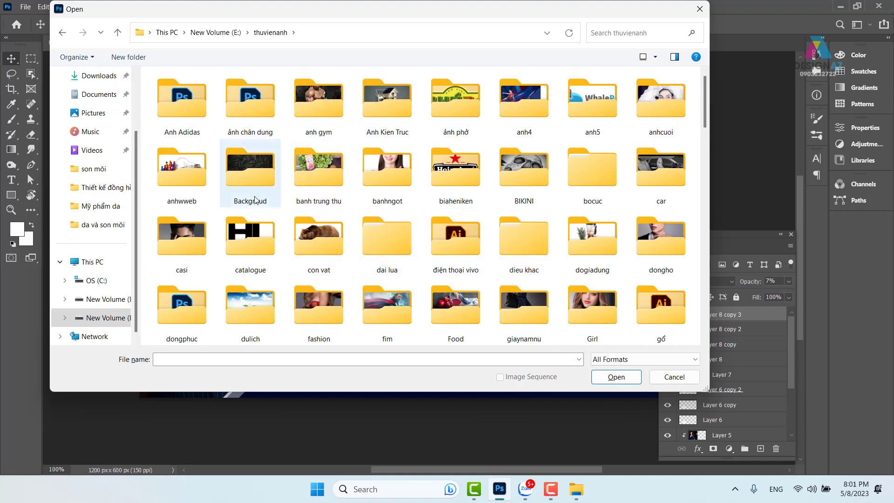
double_click(250, 180)
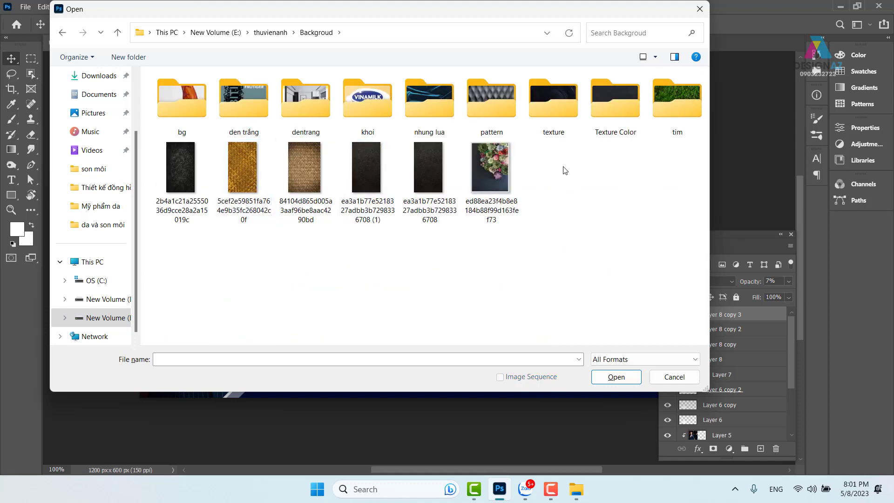
click(564, 113)
double_click(563, 113)
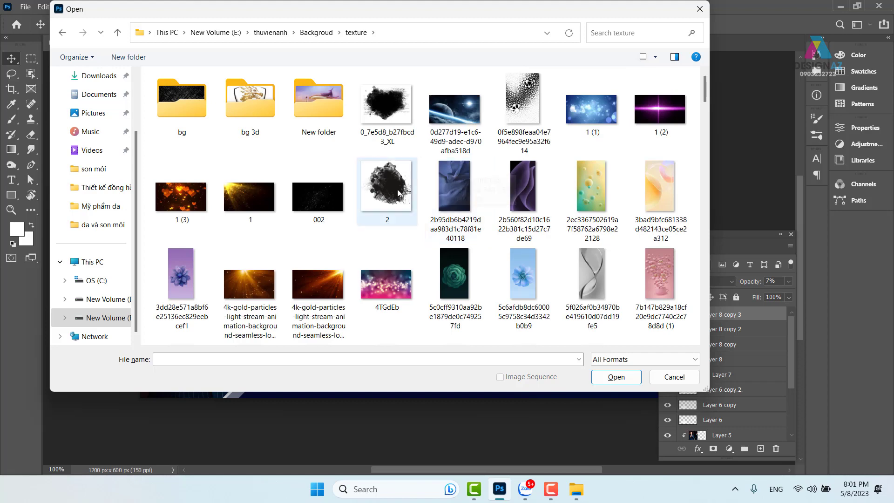
scroll(398, 189, down, 8)
scroll(397, 189, down, 3)
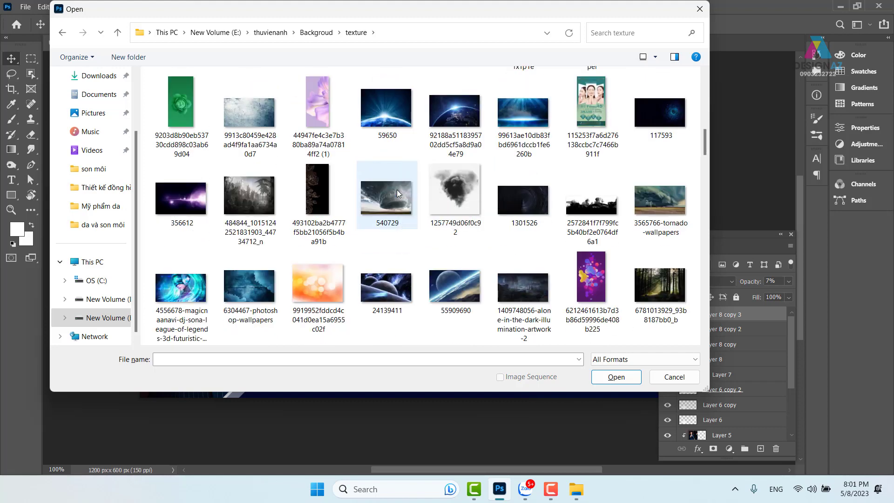
scroll(399, 194, down, 2)
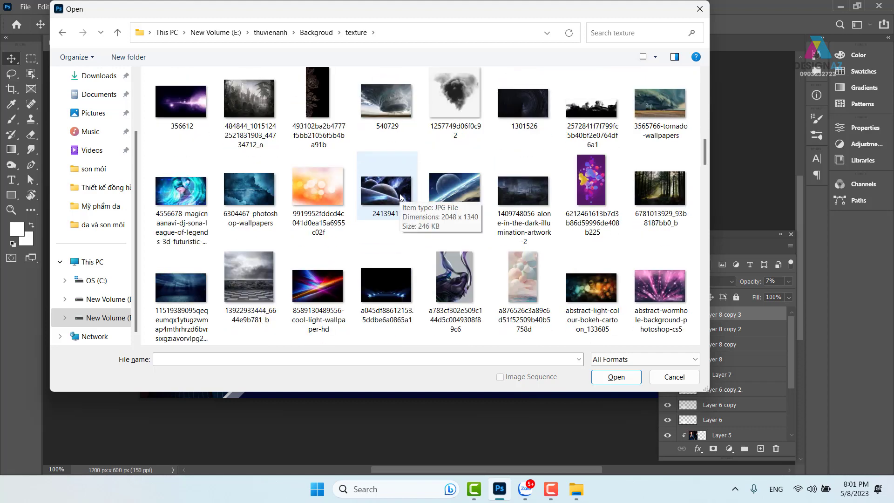
scroll(399, 194, down, 2)
click(516, 284)
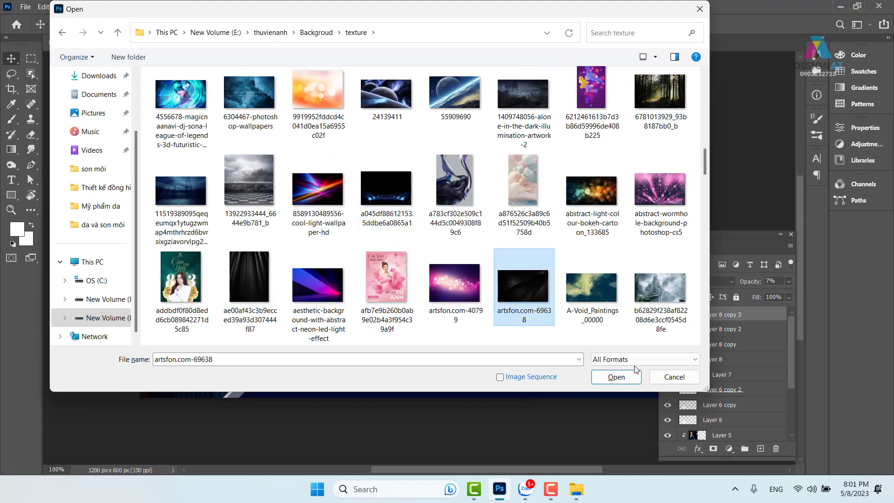
click(615, 377)
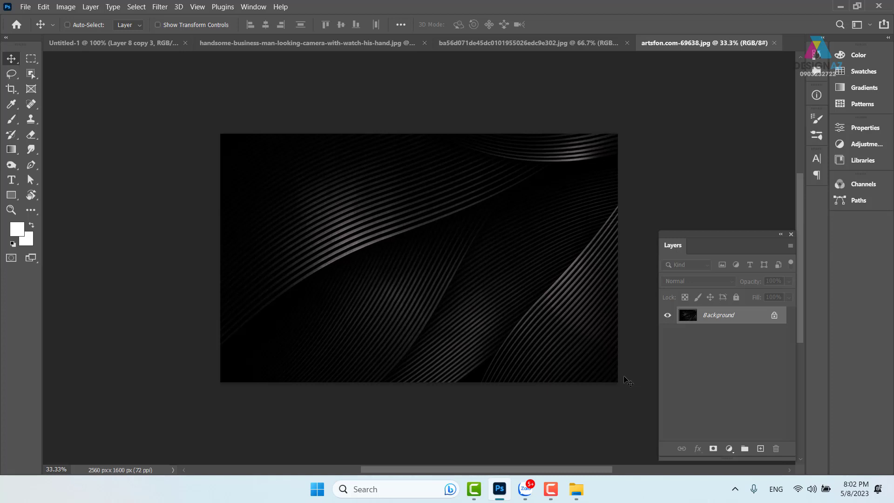
Step: Copy the whole texture and paste it into the banner just above the Background layer
key(ctrl+a)
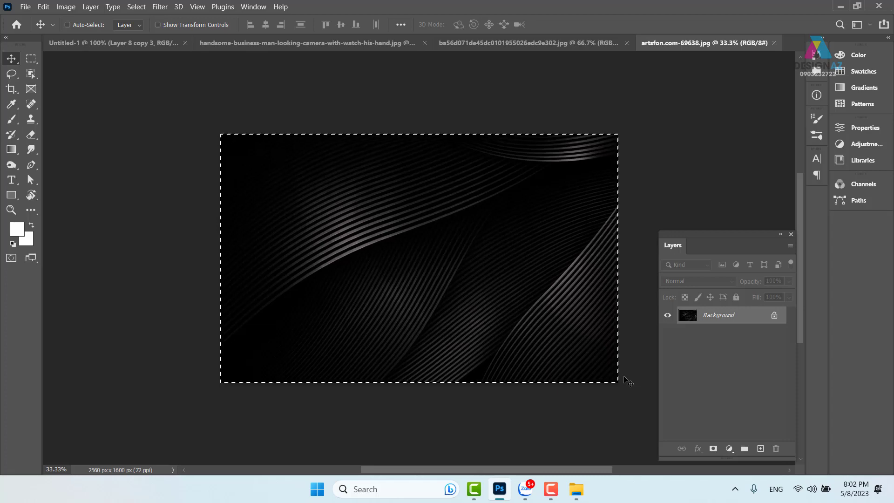
key(ctrl)
drag(628, 381, 246, 214)
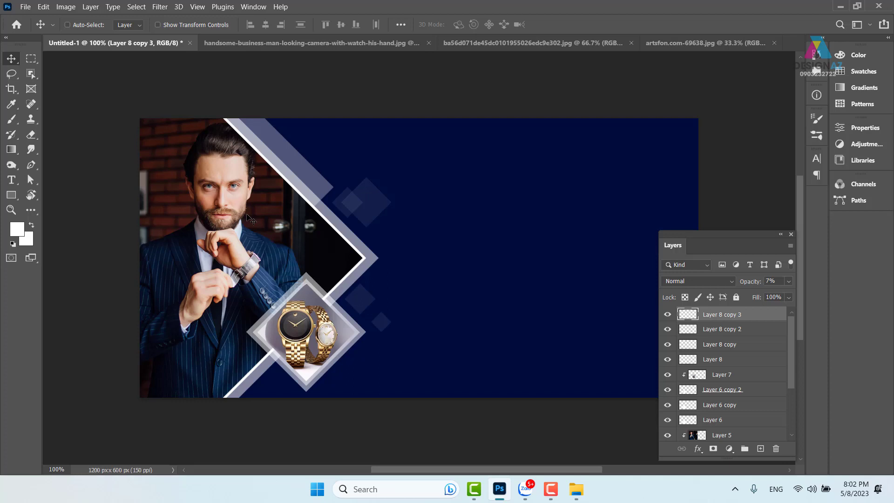
right_click(514, 223)
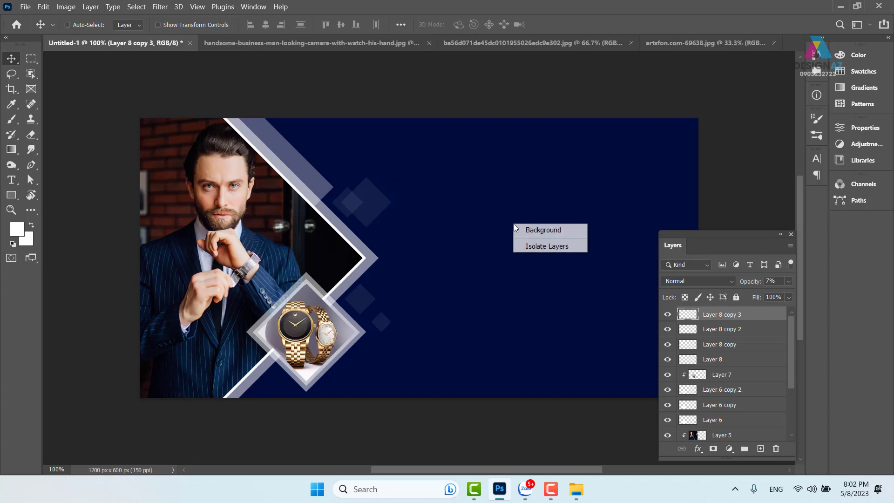
click(546, 231)
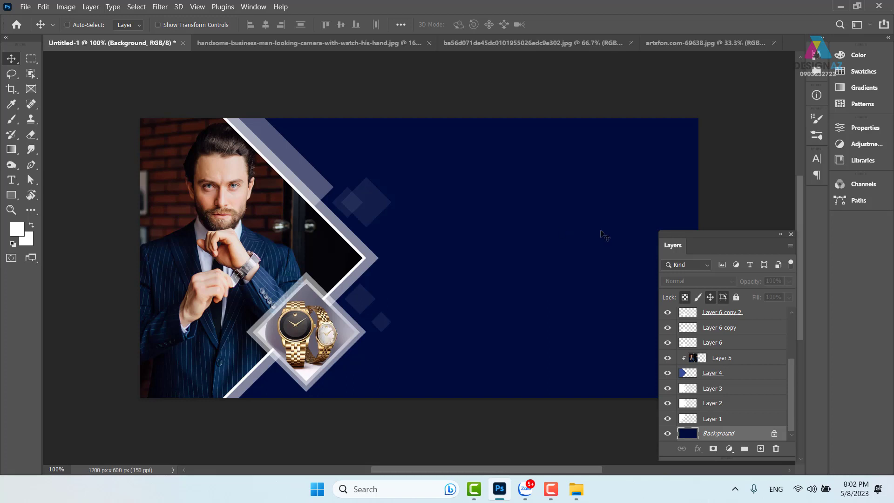
key(ctrl+v)
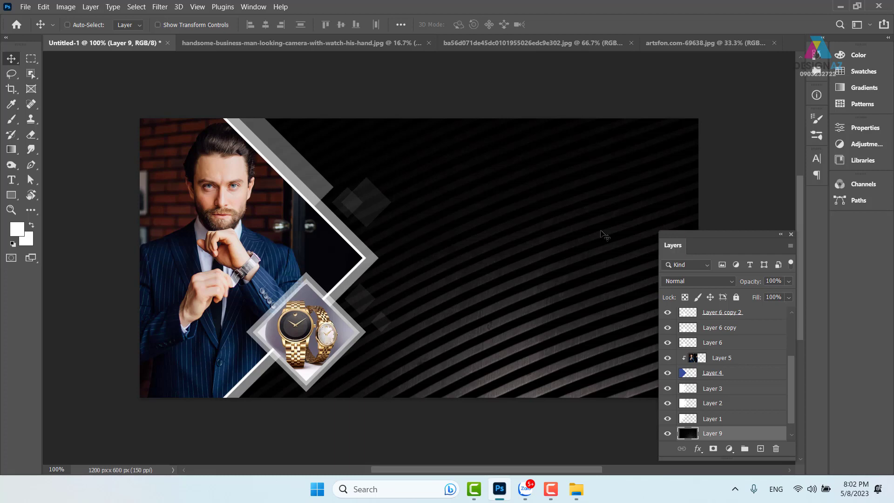
Step: Scale the texture layer down to about 47% to cover the banner canvas
key(ctrl+minus)
key(ctrl+minus)
key(ctrl+minus)
key(ctrl+minus)
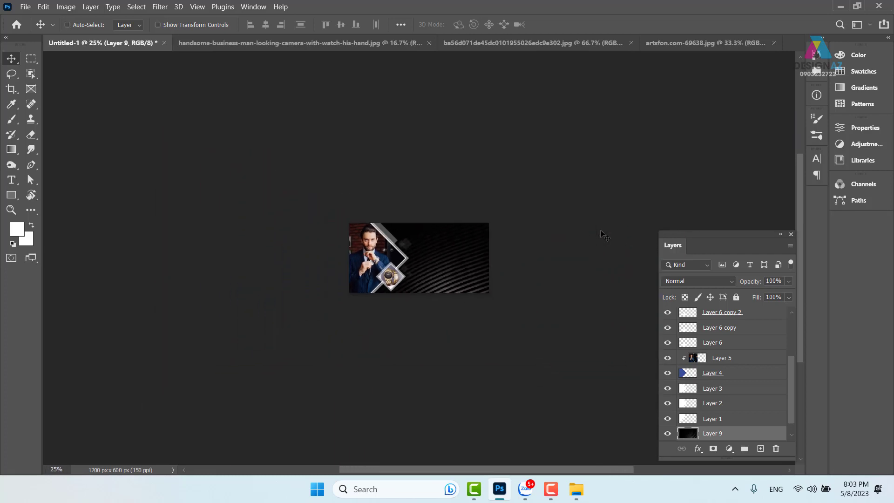
key(ctrl+t)
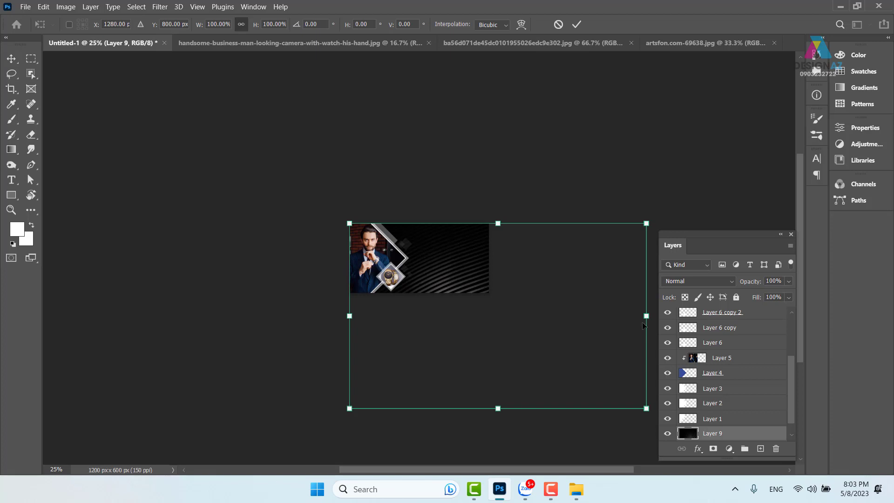
drag(645, 409, 502, 289)
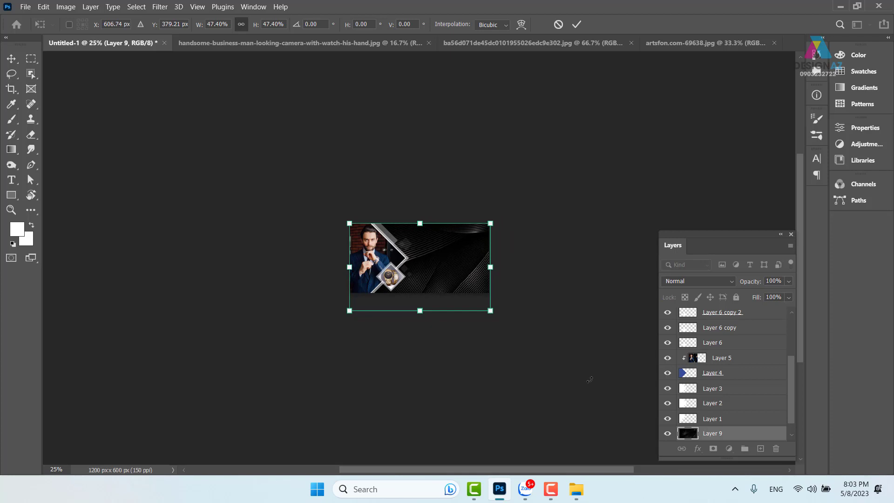
key(Return)
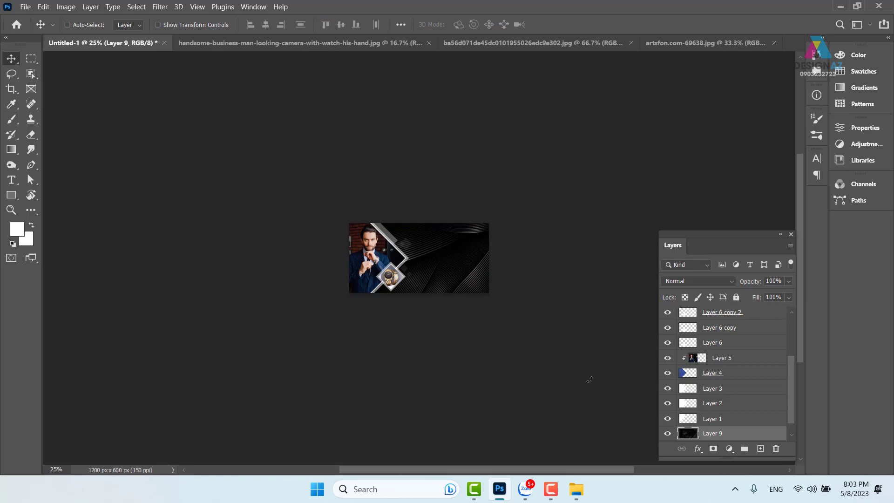
key(ctrl+plus)
key(ctrl+plus)
key(ctrl+plus)
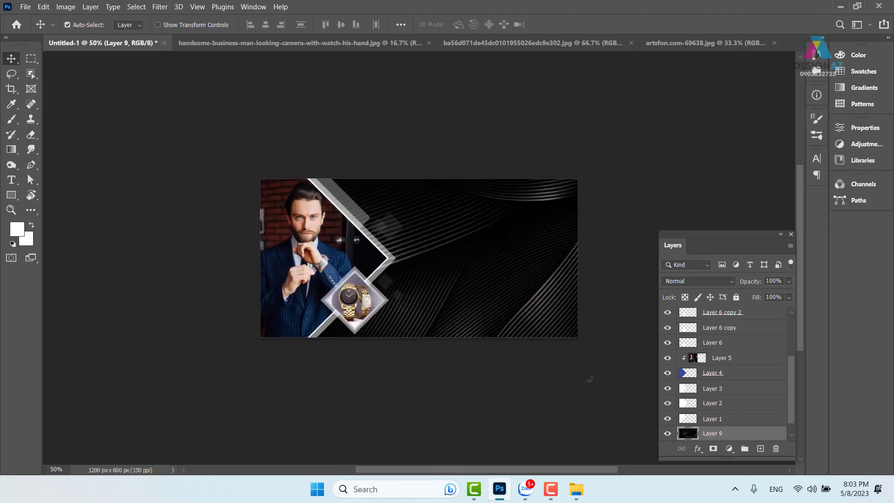
key(ctrl+plus)
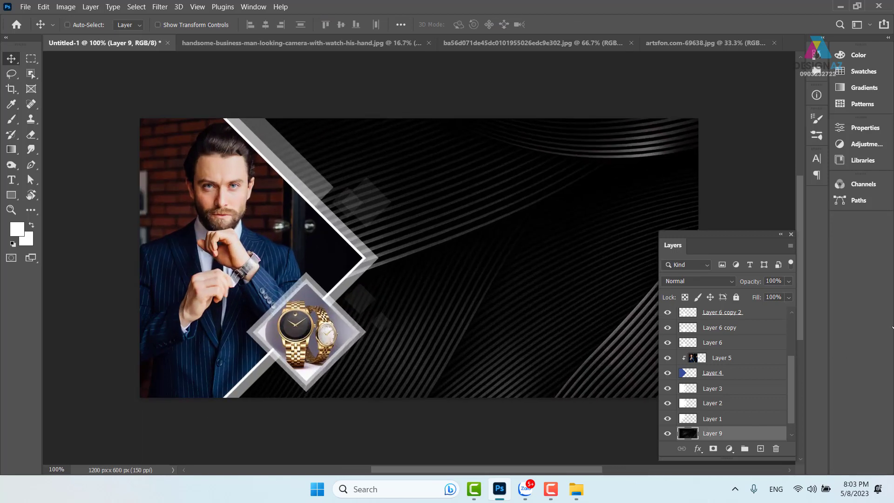
drag(744, 235, 759, 94)
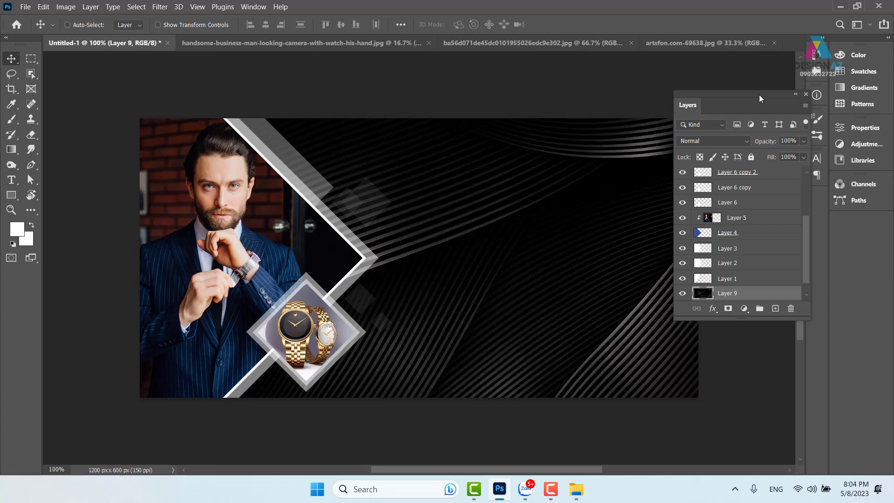
Step: Open Omega_Watches_logo.png from E:\Tư liệu thiết kế dịch vụ khách hàng\Thiết kế đồng hồ nam as a new document
key(ctrl)
key(ctrl+o)
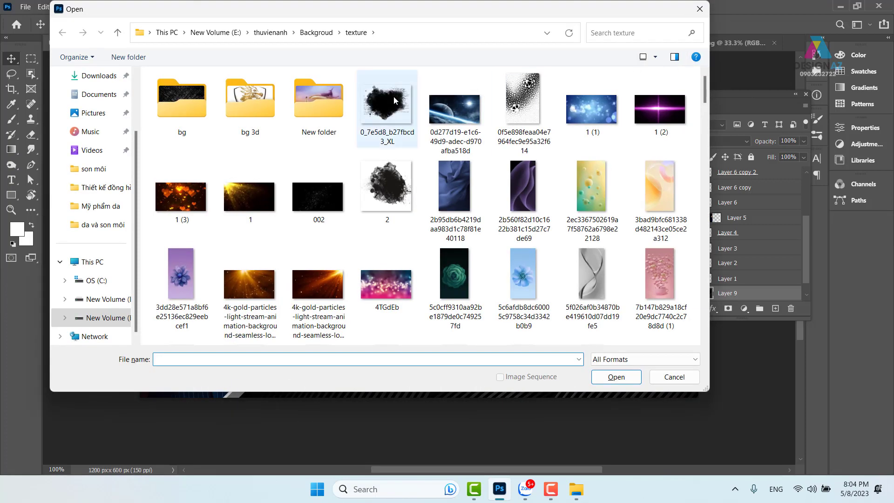
click(130, 319)
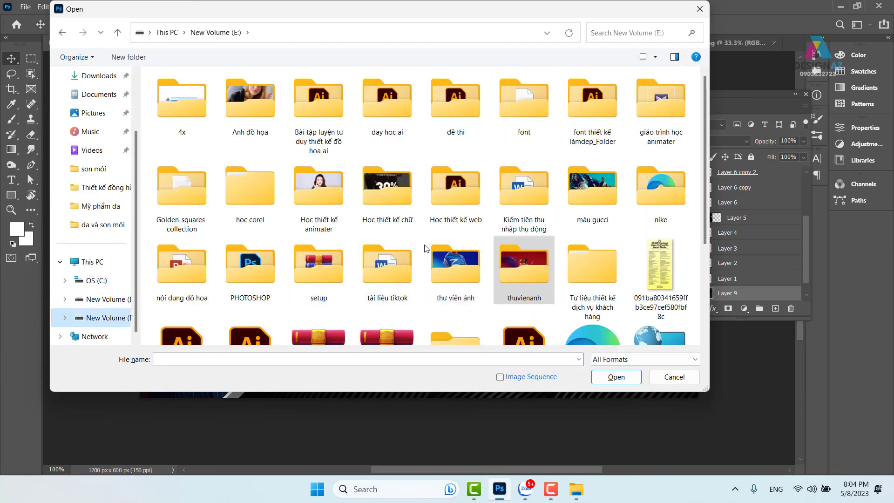
scroll(526, 139, down, 5)
double_click(588, 137)
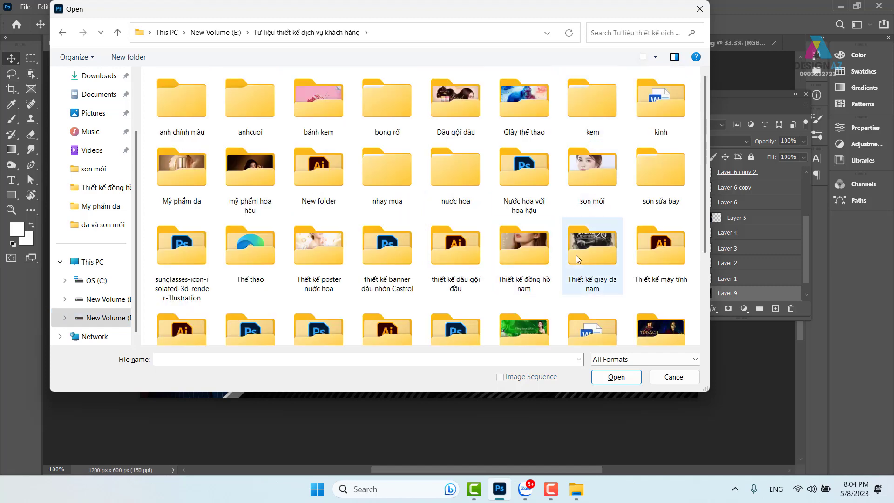
double_click(534, 261)
scroll(521, 226, down, 10)
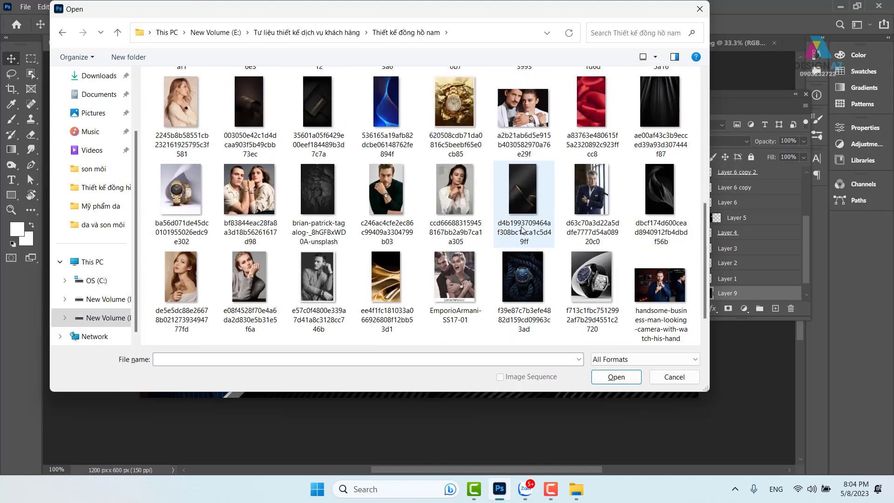
click(185, 323)
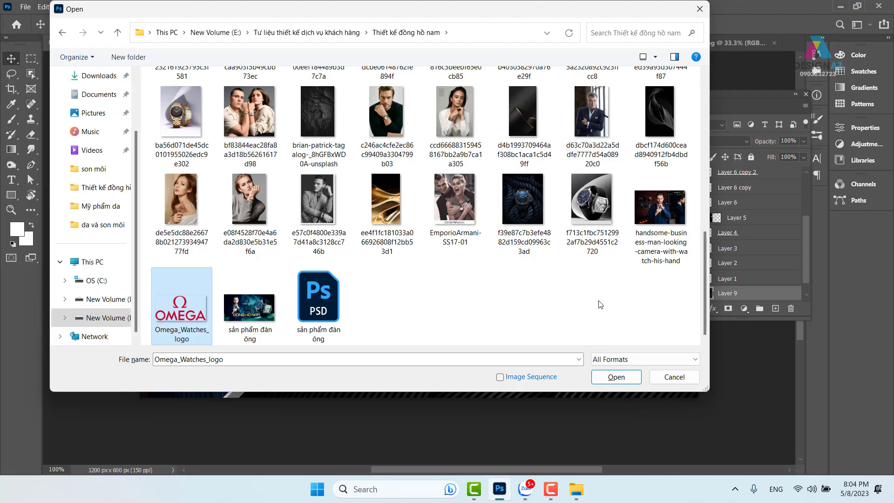
click(620, 377)
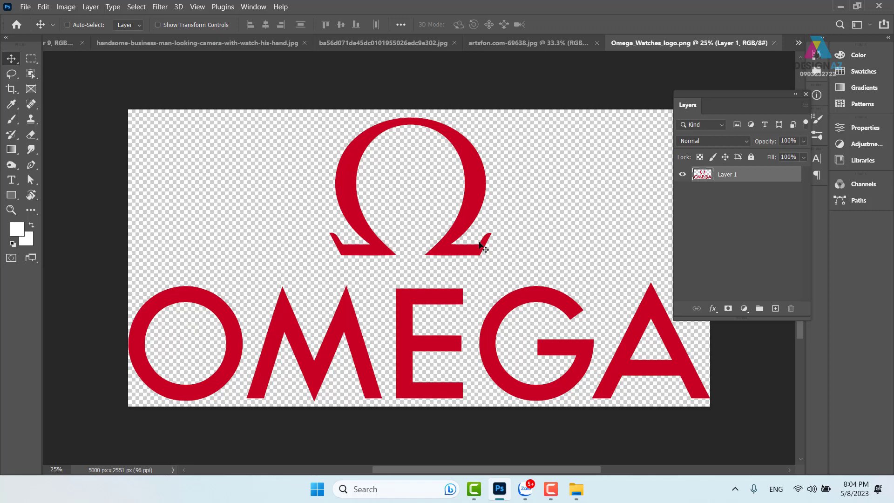
Step: Copy the entire Omega logo canvas and add an empty Layer 10 to the Untitled-1 banner
key(ctrl+a)
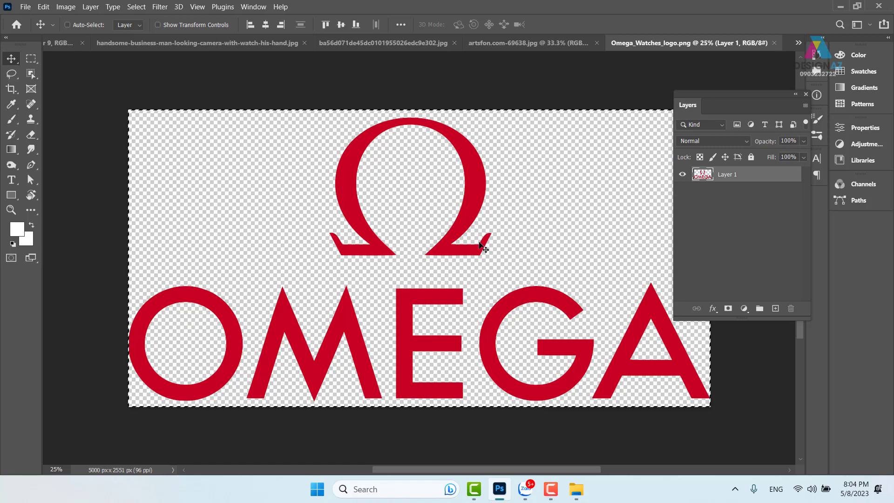
key(ctrl)
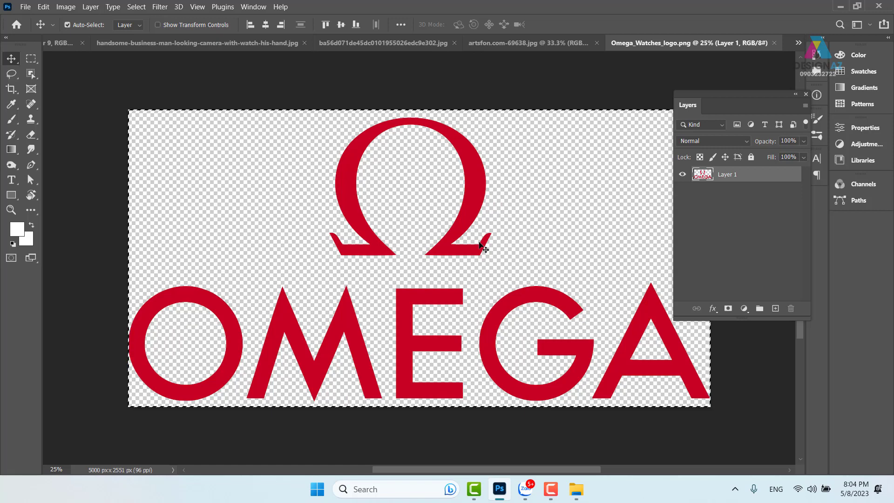
click(54, 47)
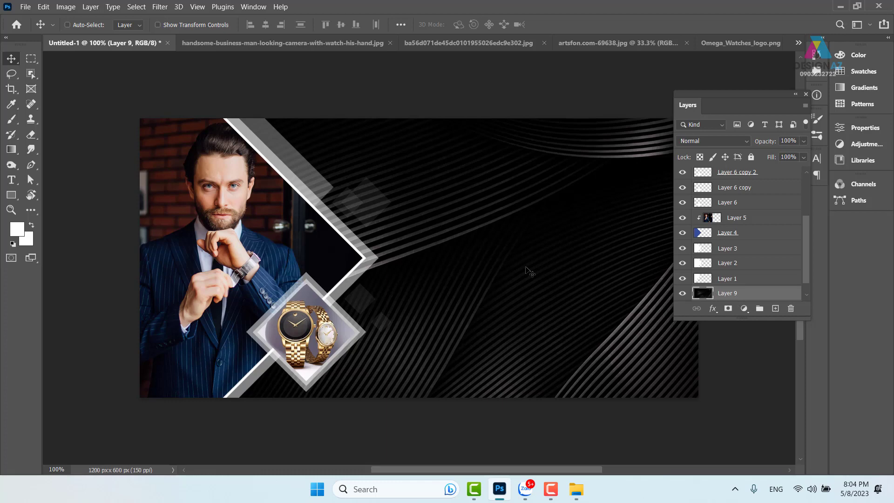
key(ctrl+shift+alt+n)
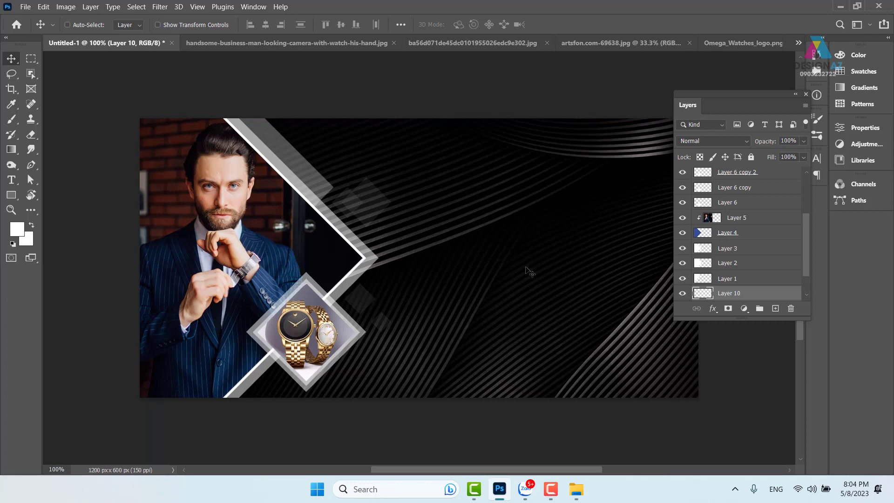
key(ctrl+minus)
key(ctrl+minus)
key(ctrl+minus)
key(ctrl+minus)
key(ctrl+minus)
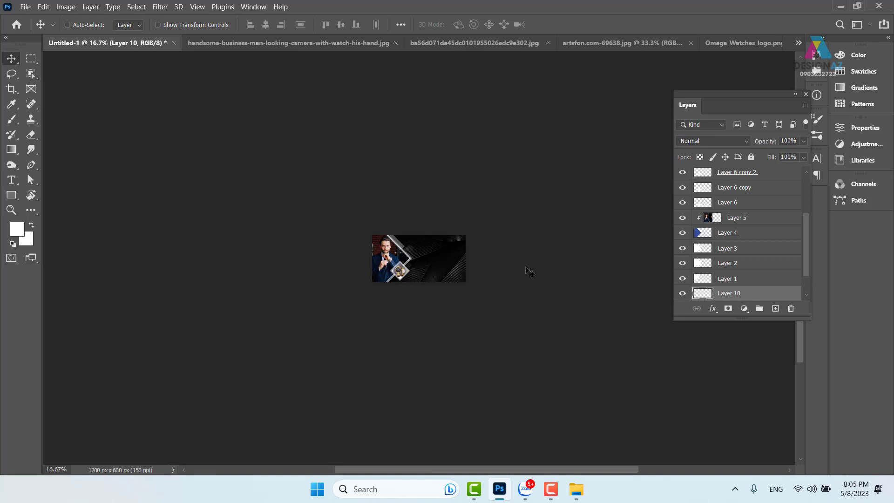
Step: Scale the pasted Omega logo down to about 6% with free transform
key(ctrl+t)
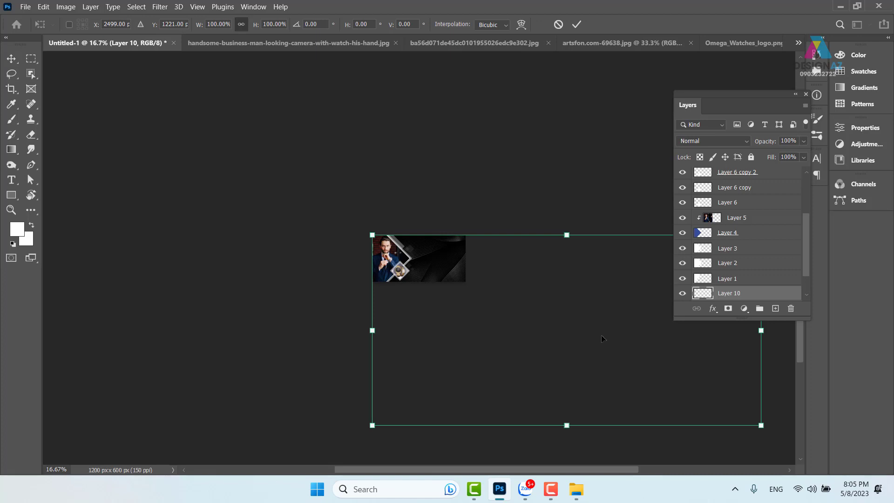
drag(761, 425, 455, 277)
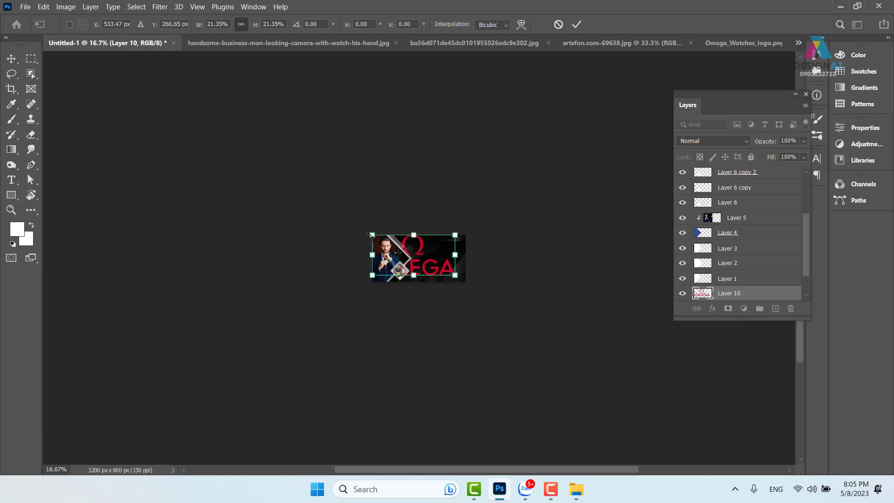
drag(372, 235, 428, 264)
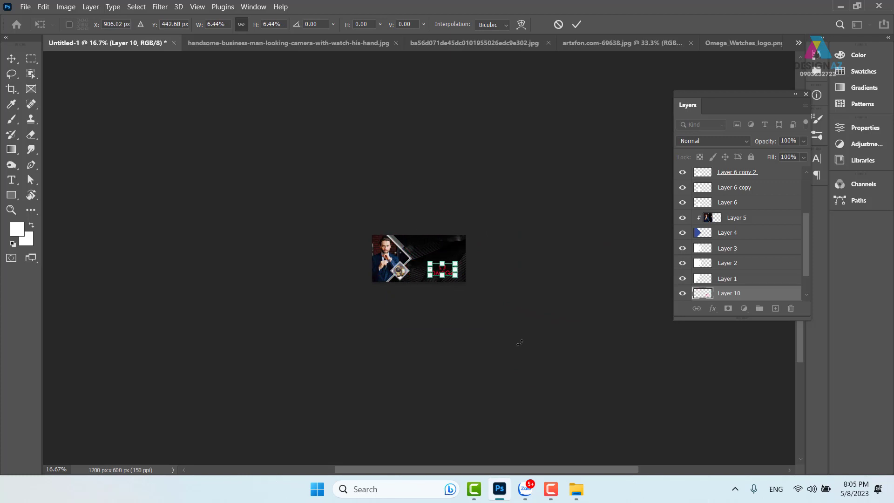
key(ctrl+plus)
key(ctrl+plus)
key(ctrl+plus)
key(ctrl+plus)
key(ctrl+plus)
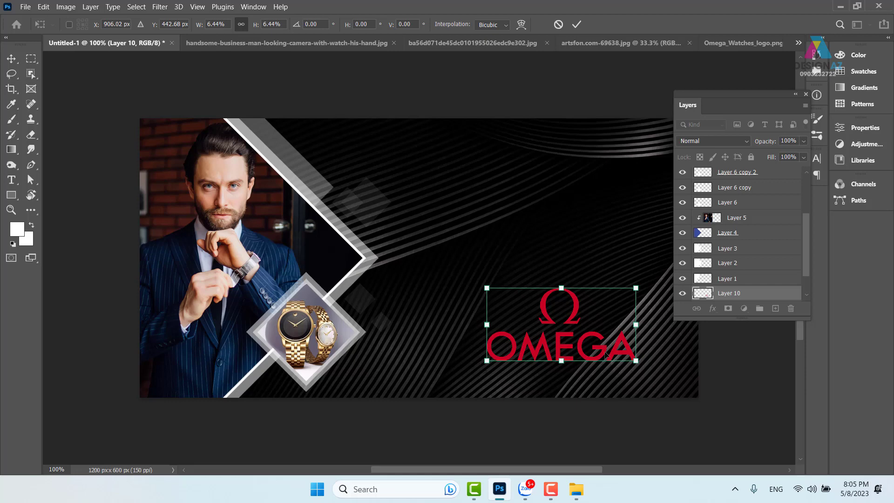
Step: Position the logo at the banner's upper right, trimming it to about 4.56%, and commit
drag(579, 314, 560, 179)
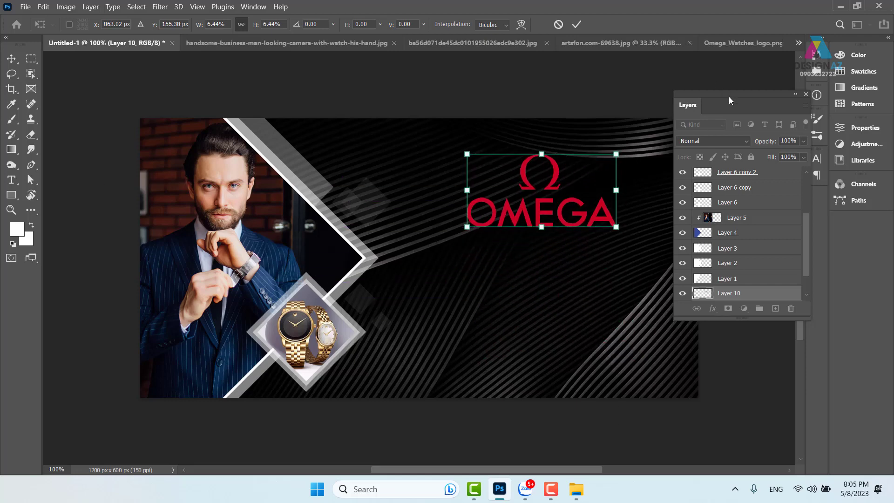
drag(729, 94, 764, 115)
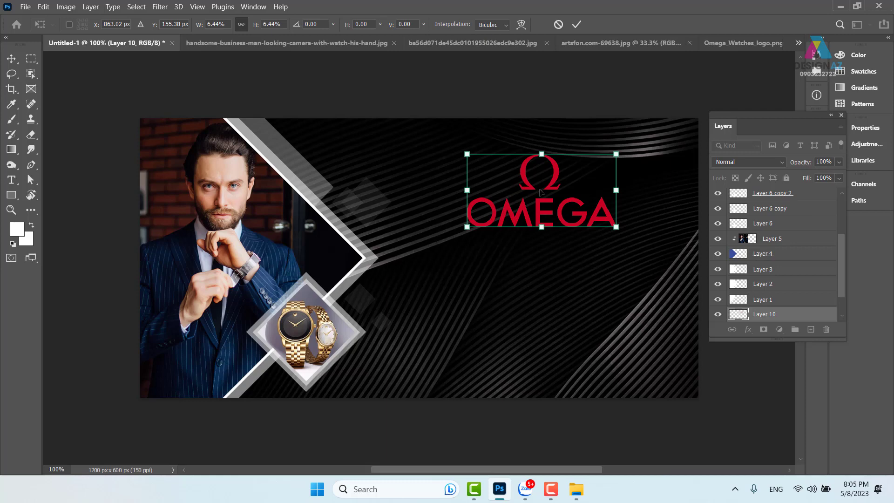
drag(505, 211, 413, 211)
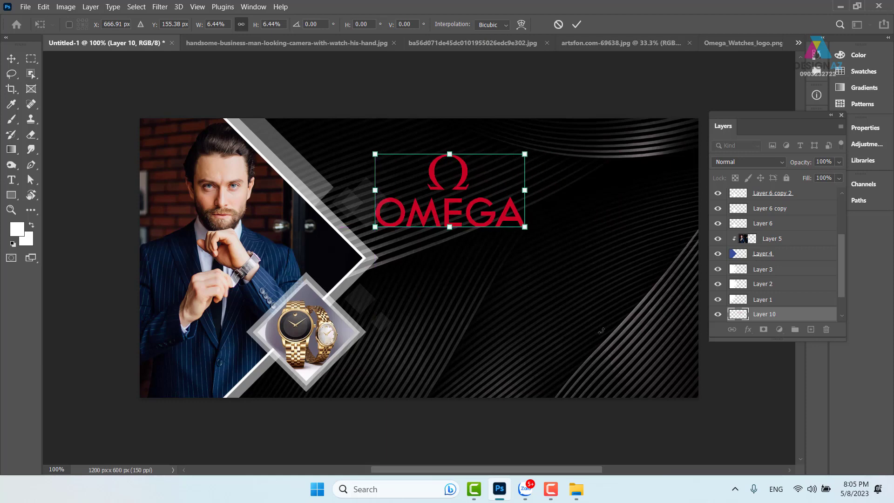
drag(463, 181, 557, 193)
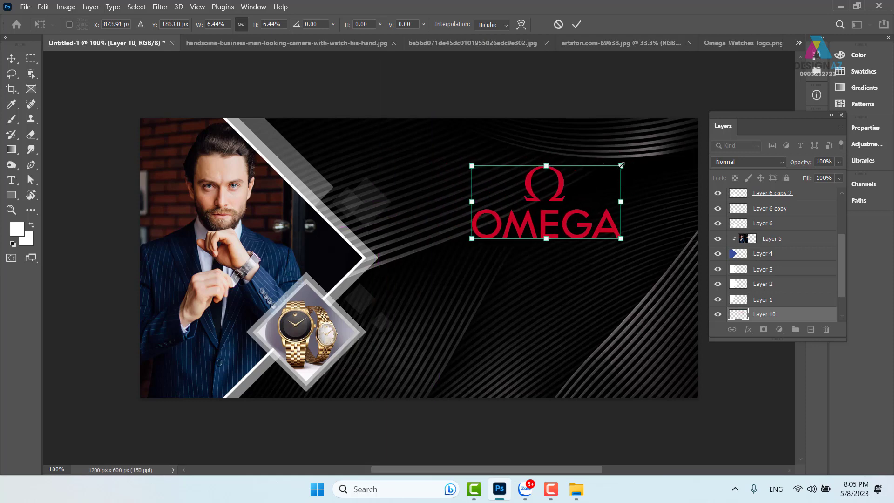
drag(625, 166, 564, 201)
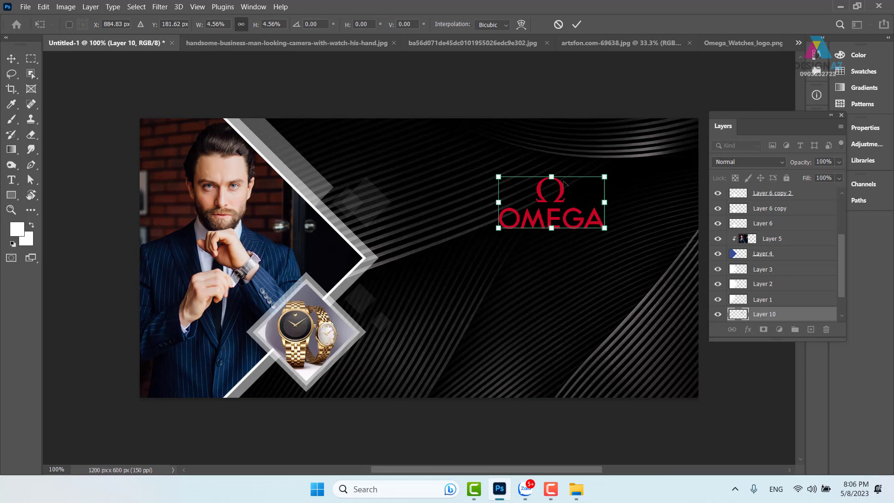
key(Left)
key(Left)
key(Left)
key(Left)
key(Left)
key(Left)
key(Left)
key(Left)
key(Left)
key(Left)
key(Left)
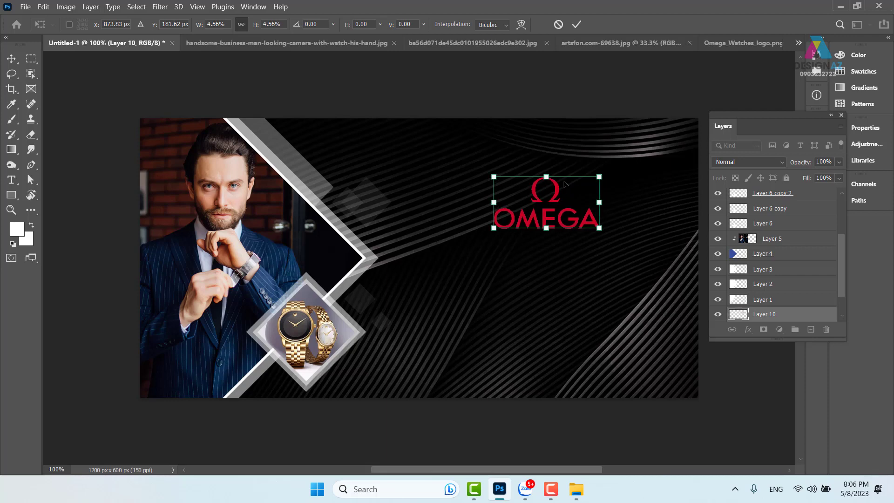
drag(559, 201, 554, 201)
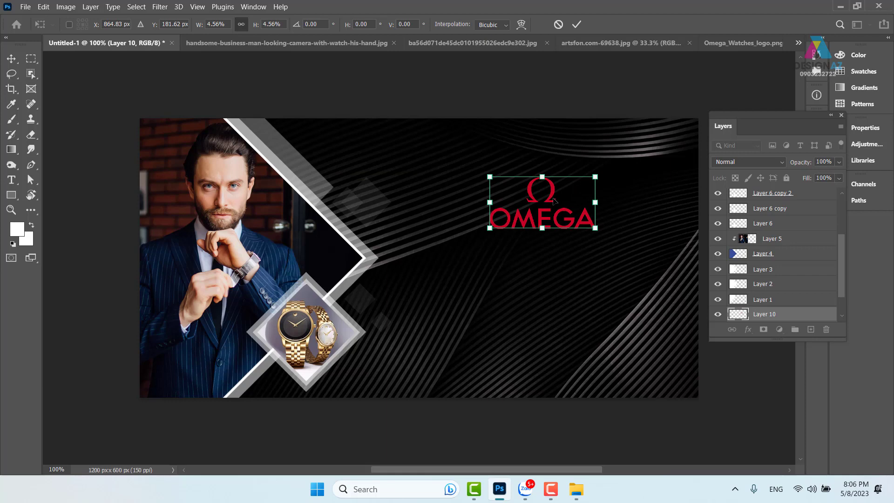
key(Return)
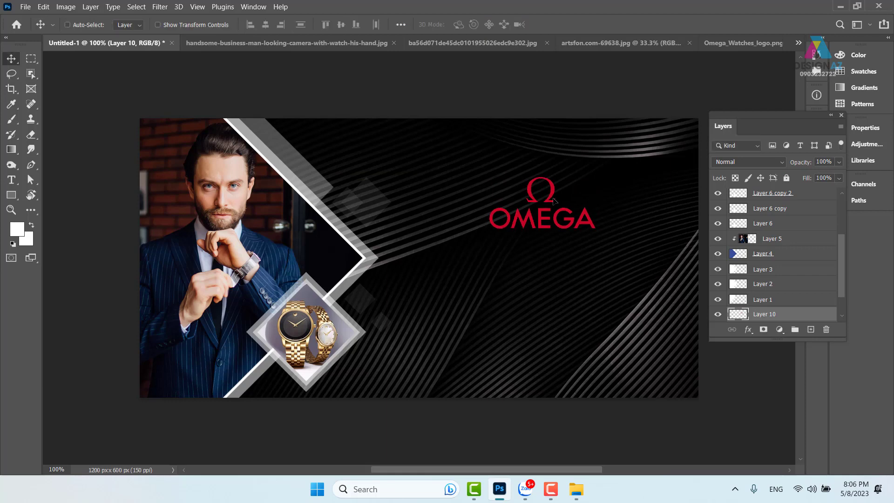
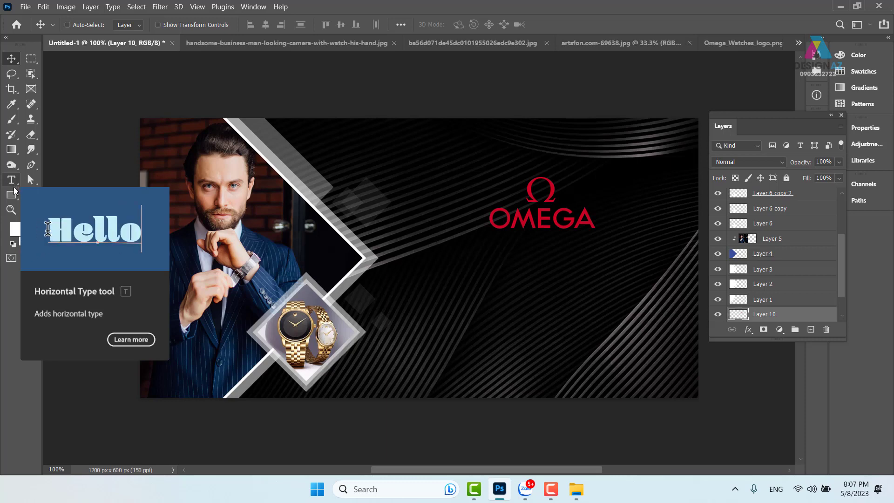
Step: Create a new horizontal text layer on the banner just below the OMEGA logo
click(13, 182)
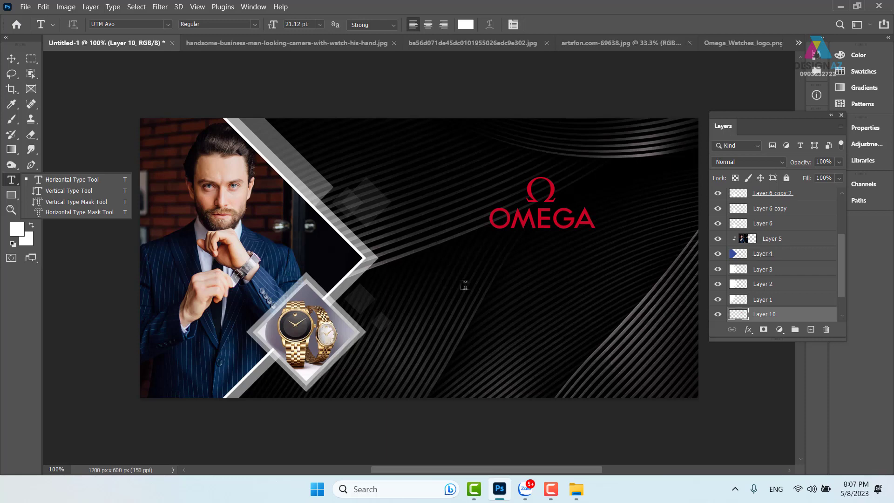
click(435, 269)
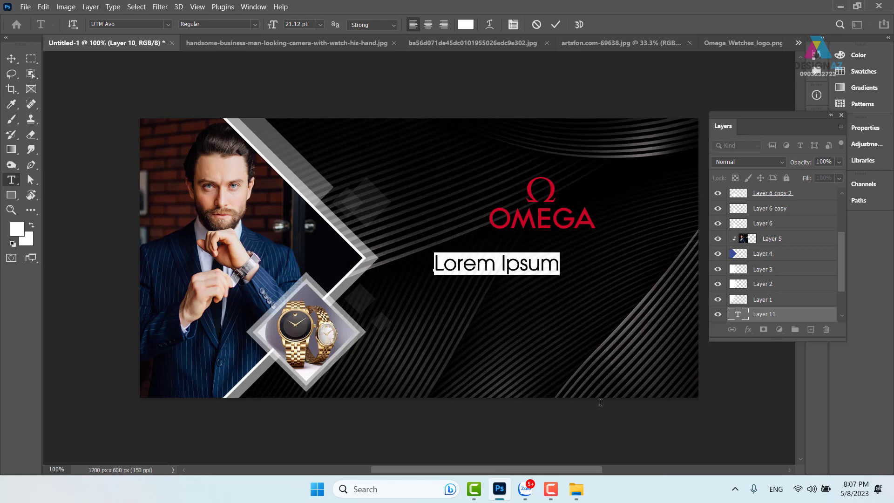
Step: Replace the 'Lorem Ipsum' placeholder with the heading 'ĐỒNG HỒ NAM'
key(BackSpace)
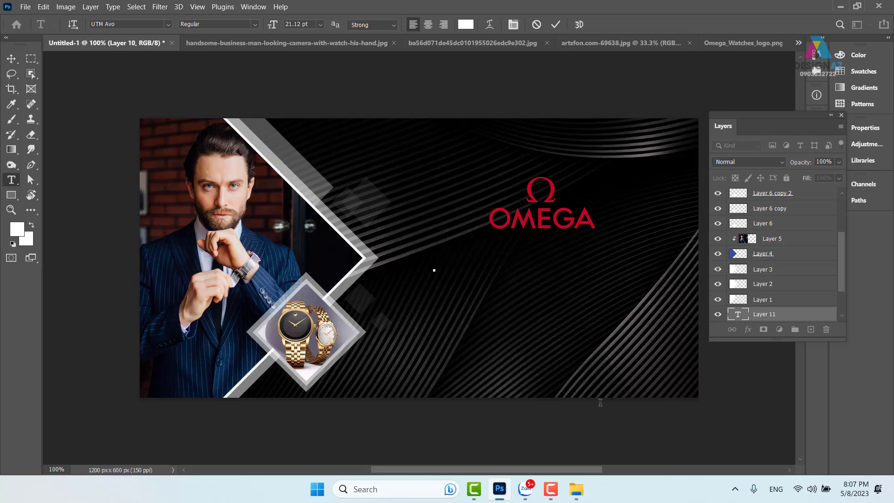
text(d)
key(BackSpace)
text(ĐOongf H)
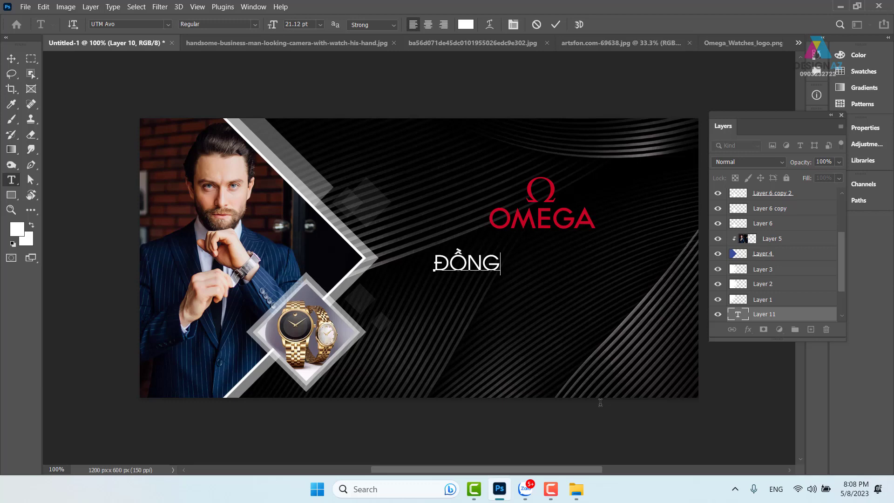
text(oo)
text(f NAM)
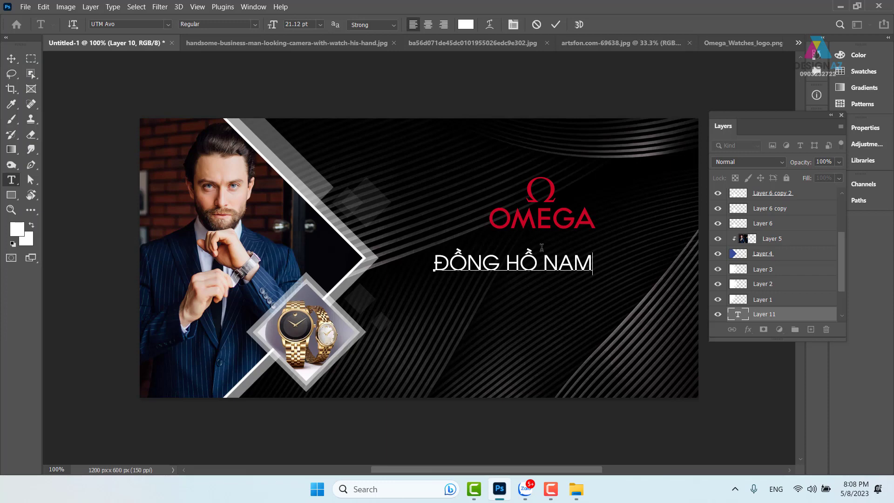
text(V)
key(BackSpace)
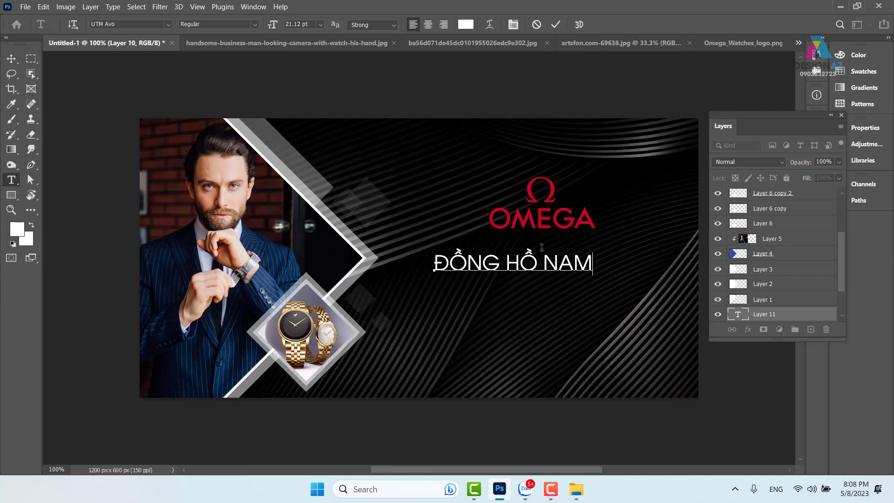
Step: Commit the text and move 'ĐỒNG HỒ NAM' so it sits centred under the OMEGA logo
click(11, 60)
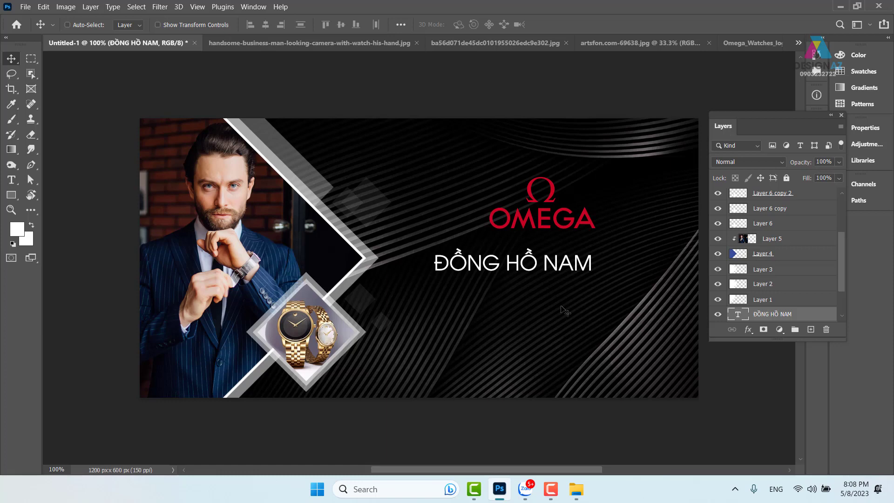
mouse_move(545, 266)
mouse_down()
mouse_move(626, 265)
mouse_move(544, 261)
mouse_up()
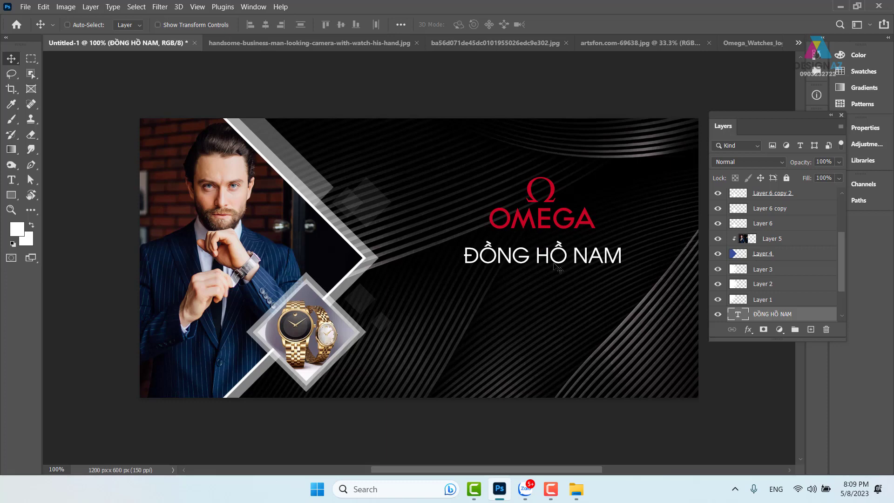
drag(549, 264, 550, 264)
key(ctrl+t)
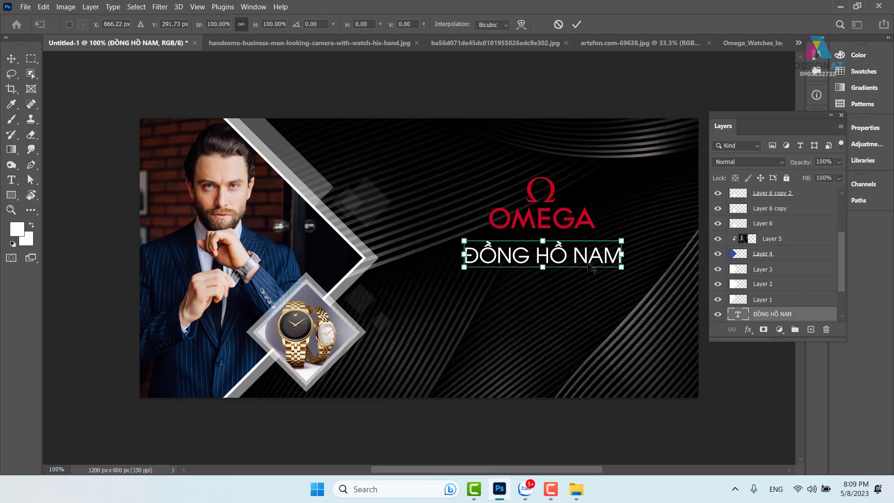
key(Return)
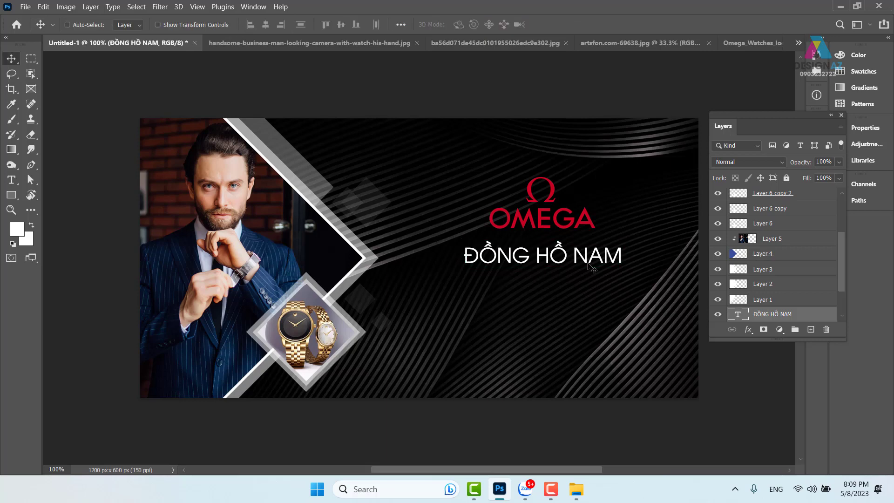
mouse_move(573, 273)
mouse_down()
mouse_move(579, 396)
mouse_move(595, 141)
mouse_move(654, 140)
mouse_move(388, 337)
mouse_move(267, 387)
mouse_move(293, 396)
mouse_move(464, 371)
mouse_move(571, 268)
mouse_up()
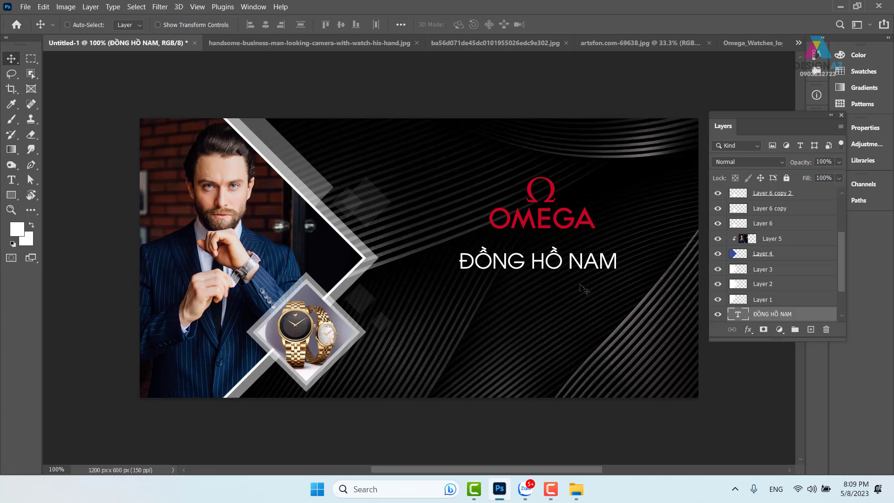
Step: Scale the ĐỒNG HỒ NAM heading up to about 142% with Free Transform
key(ctrl+t)
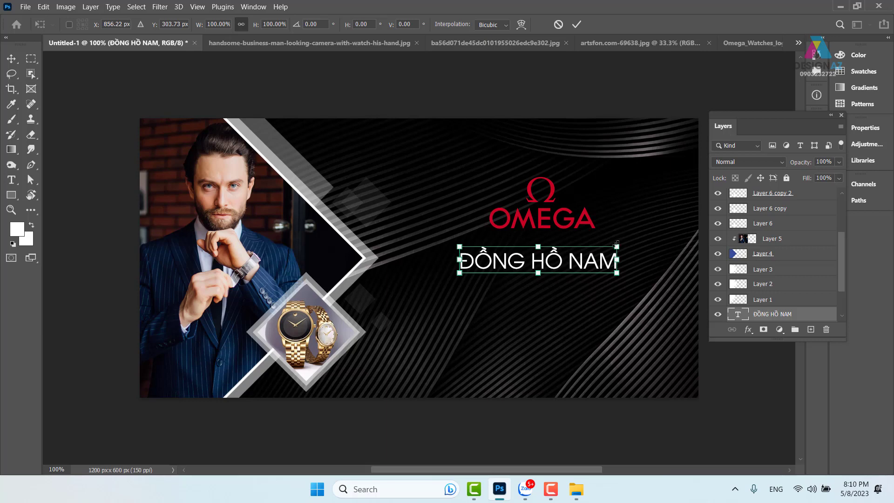
drag(617, 246, 651, 235)
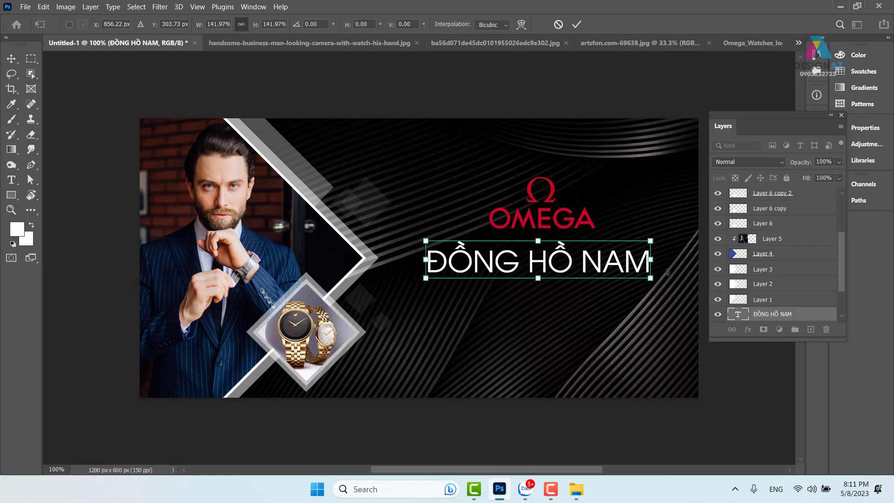
key(Return)
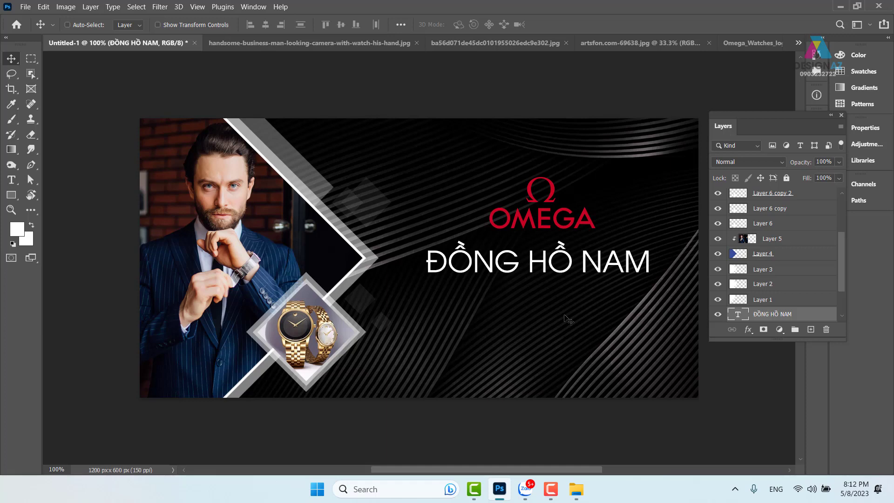
key(t)
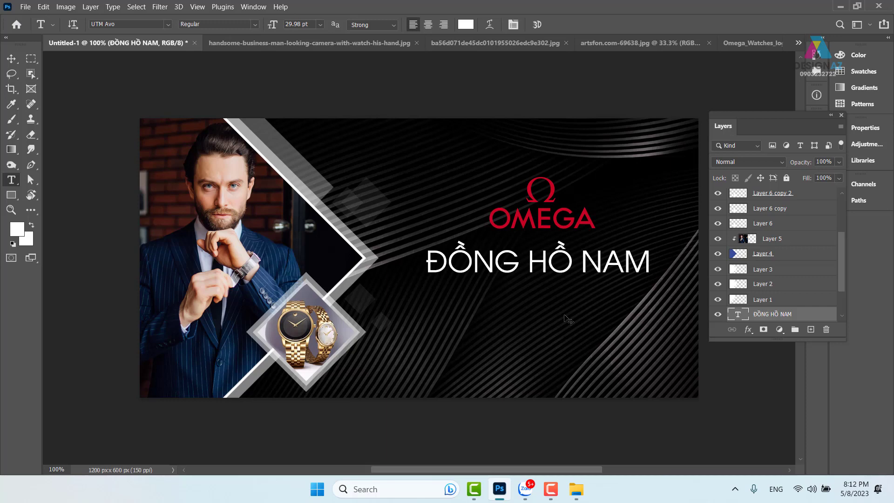
Step: Preview red, pink and brown heading colours, then cancel to keep the heading white
click(466, 25)
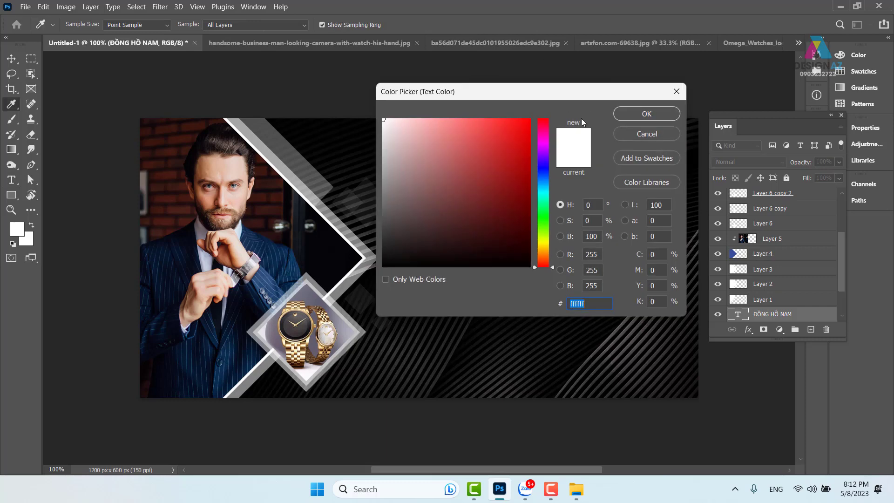
drag(568, 96, 404, 59)
click(341, 132)
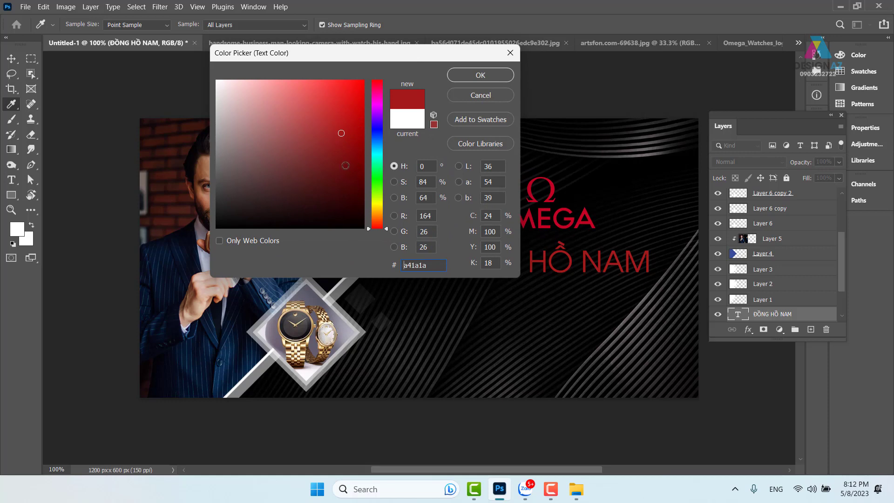
mouse_move(348, 164)
mouse_down()
mouse_move(340, 139)
mouse_move(244, 115)
mouse_up()
click(245, 154)
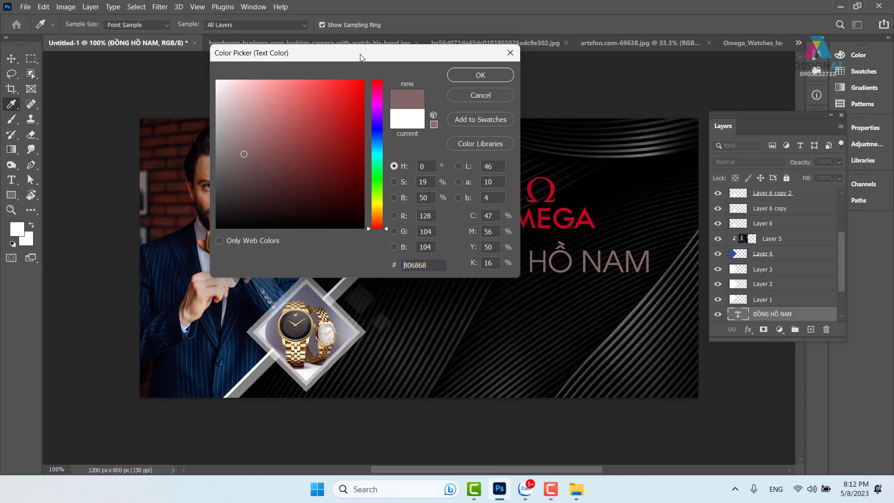
click(378, 215)
drag(289, 133, 309, 112)
click(336, 150)
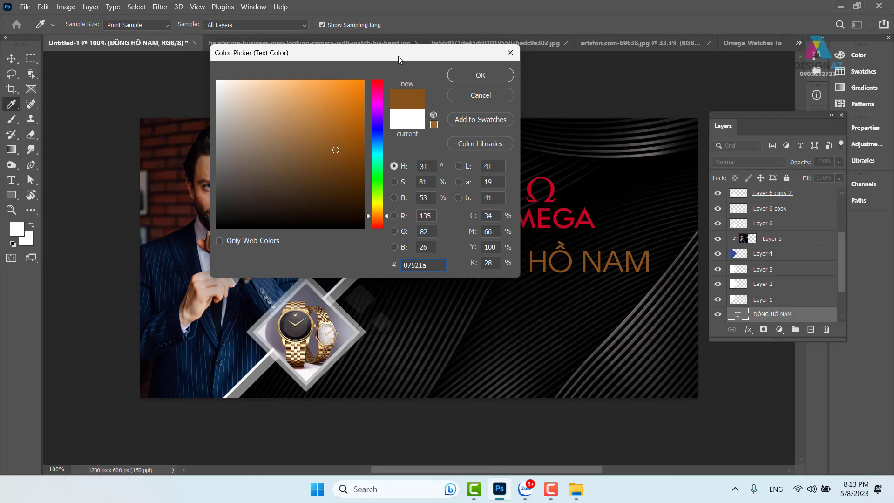
drag(398, 59, 450, 49)
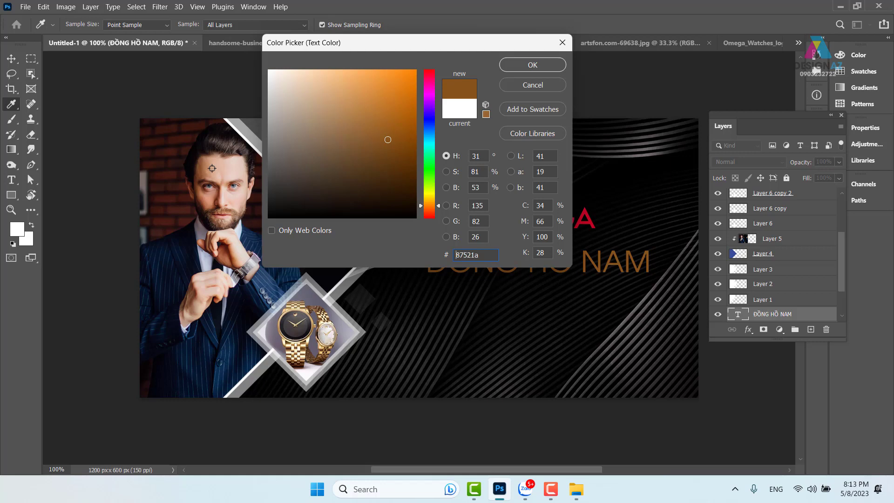
click(559, 44)
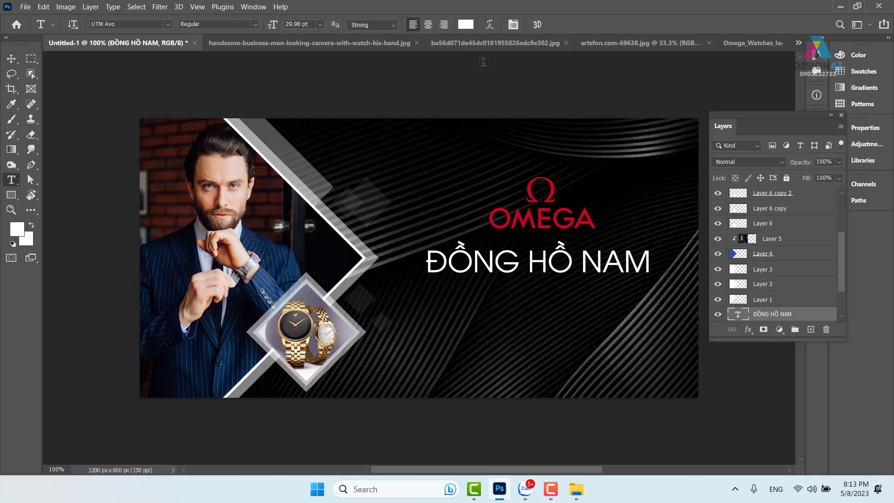
Step: Eyedrop the salmon skin tone bf7554 from the man's photo as the heading colour
click(465, 25)
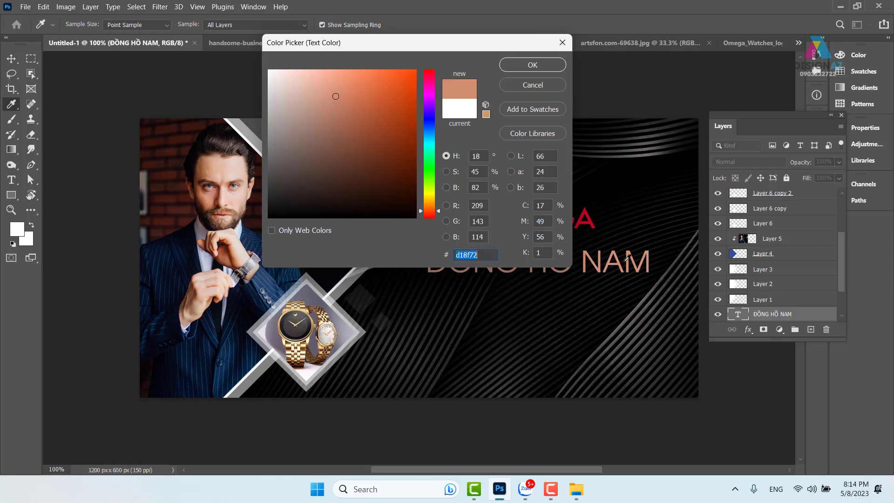
drag(430, 41, 438, 17)
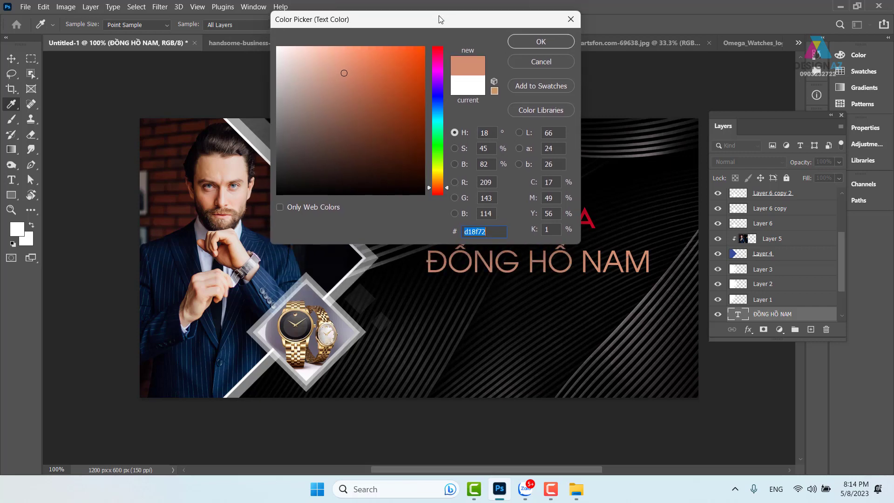
click(246, 193)
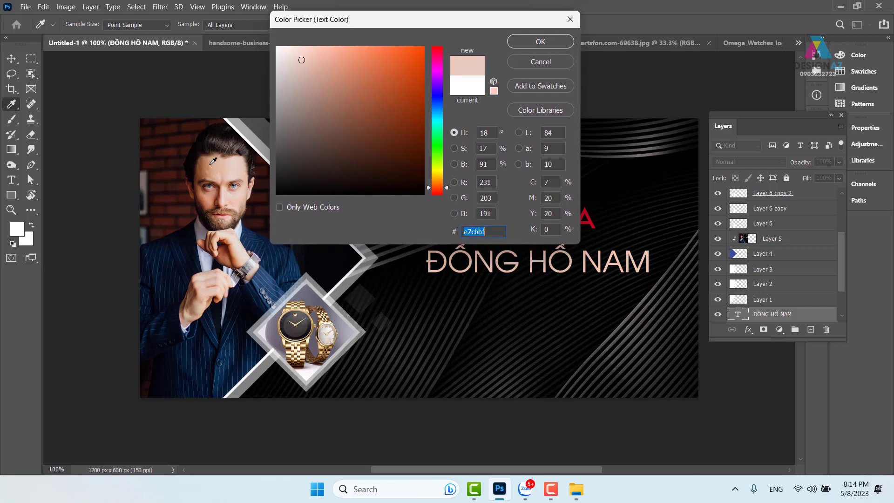
click(166, 174)
click(224, 232)
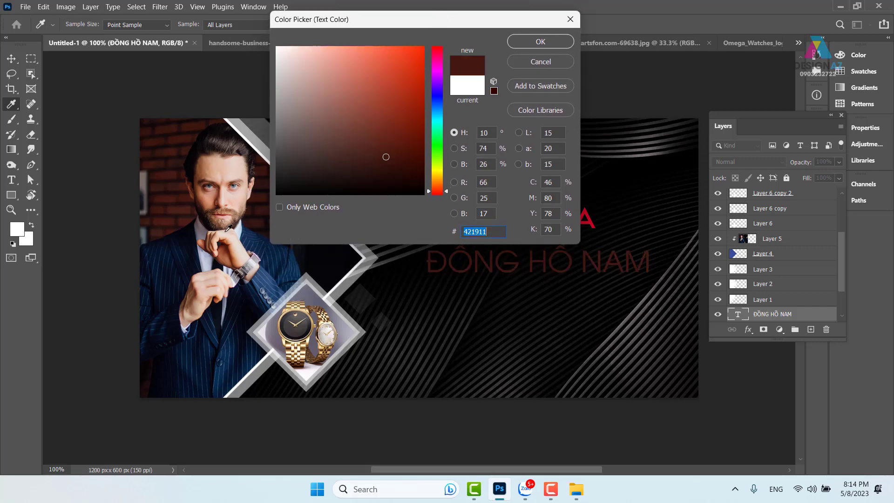
click(205, 199)
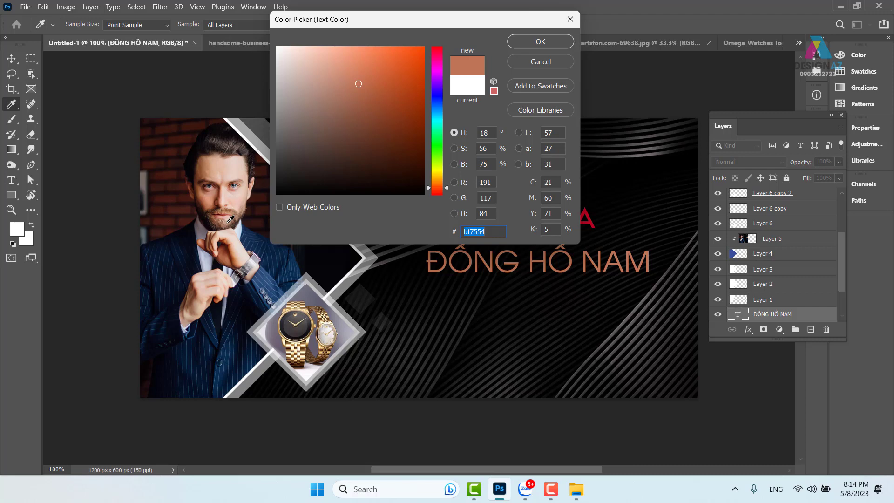
click(549, 43)
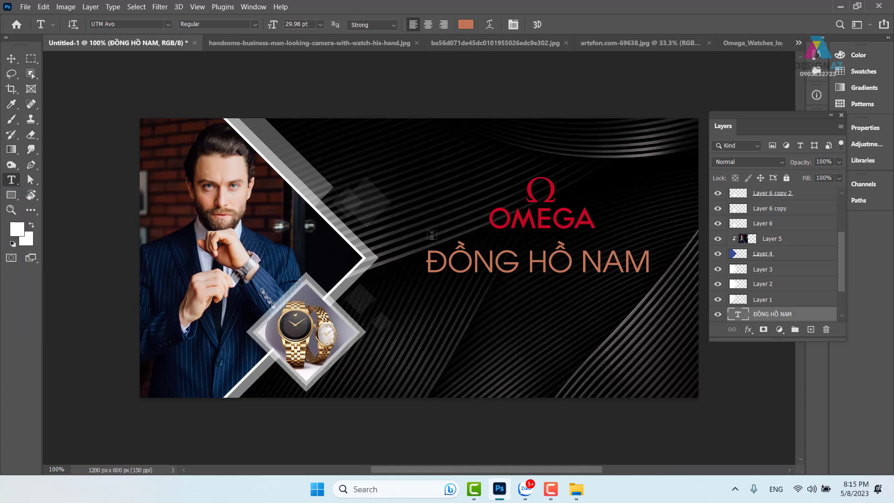
Step: Type a new text line 'GIẢM 68%' below the heading and commit it
click(467, 319)
text(giam)
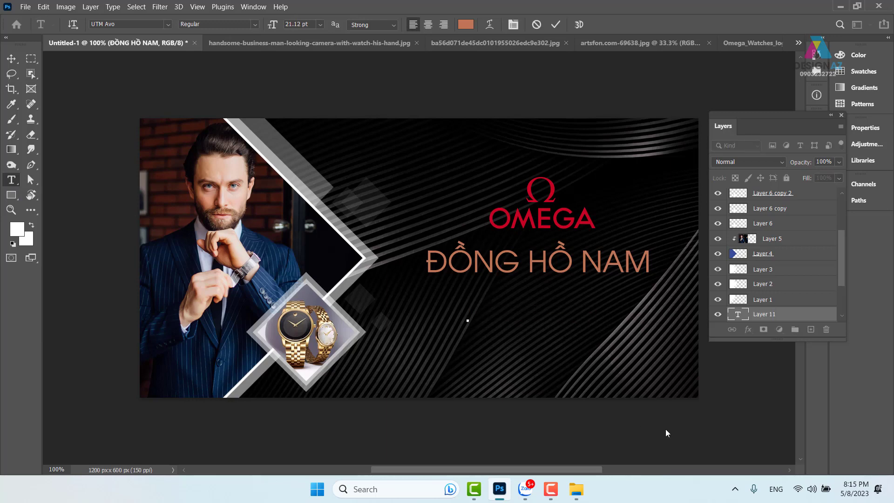
key(BackSpace)
key(BackSpace)
key(BackSpace)
key(BackSpace)
text(giảm)
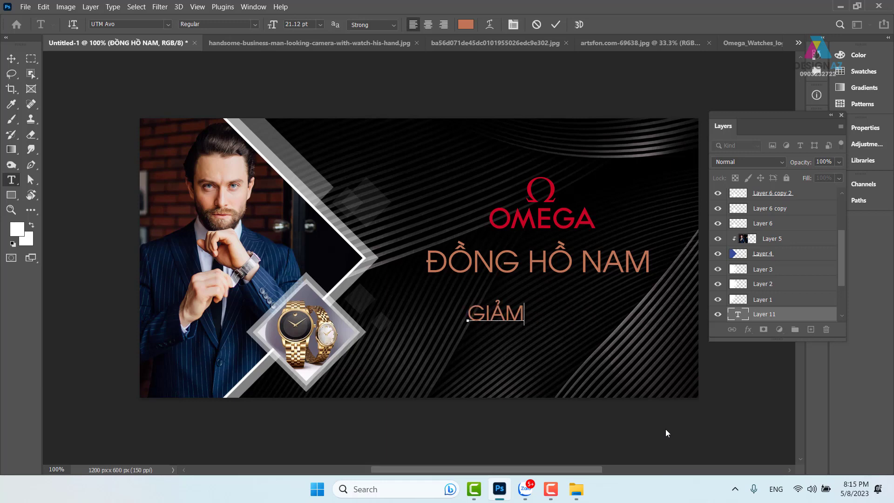
text( 68%)
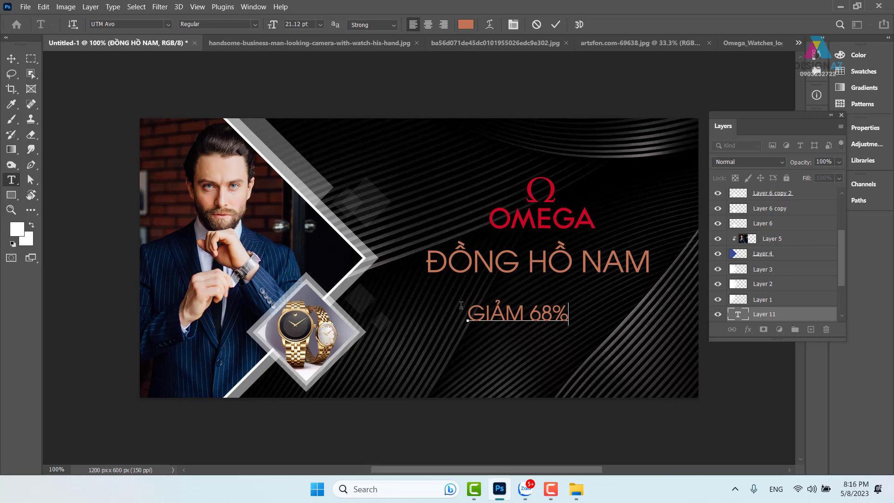
click(12, 62)
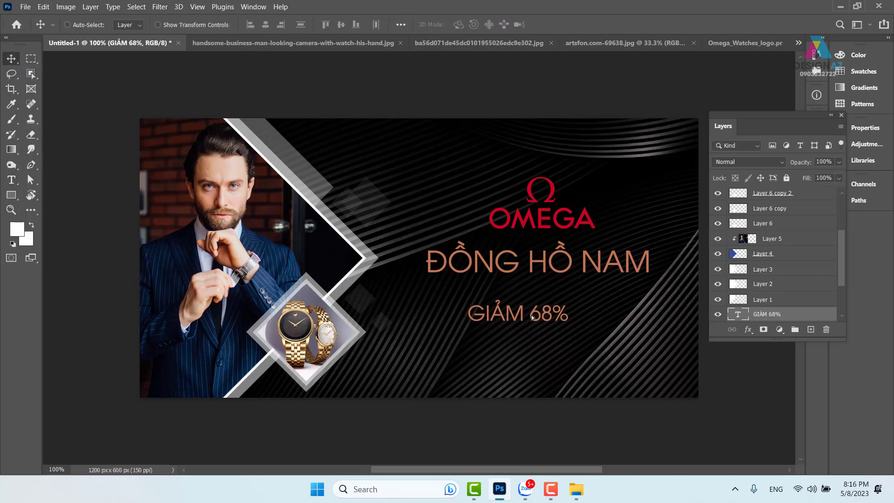
Step: Drag GIẢM 68% up and right until it is centred beneath ĐỒNG HỒ NAM
drag(523, 314, 543, 298)
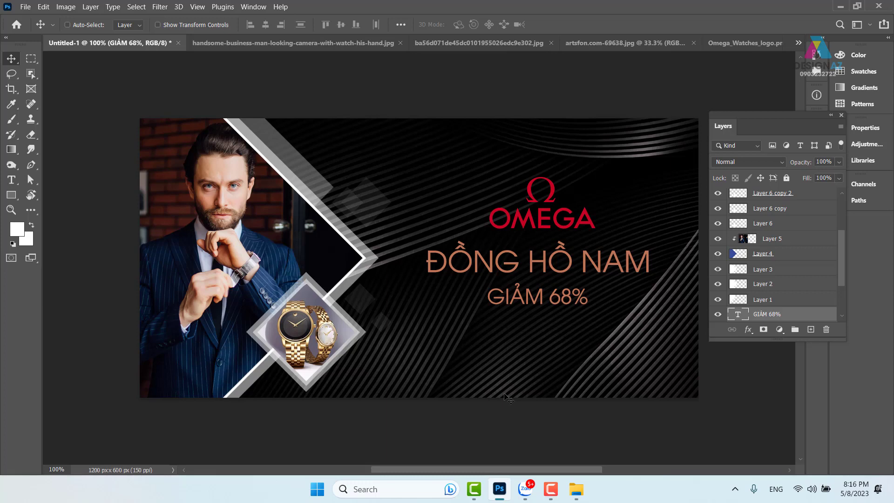
Step: Recolour GIẢM 68% with the man's light face tone e8cfc3
key(t)
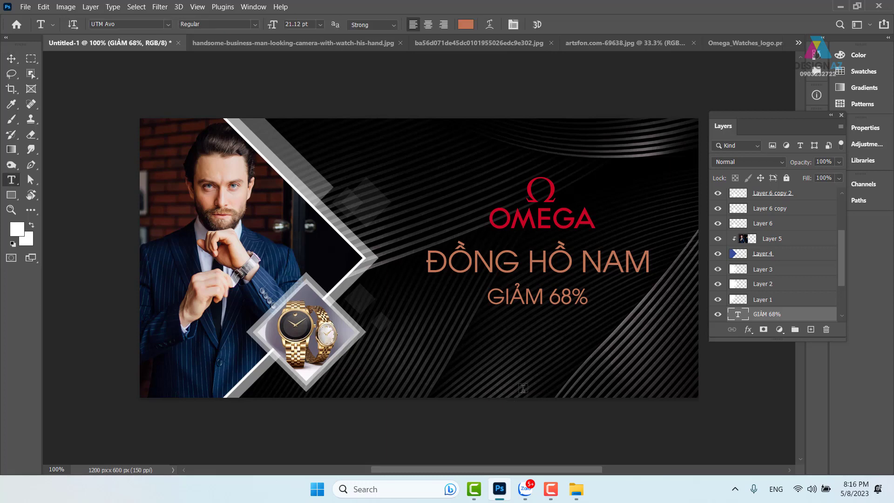
click(466, 26)
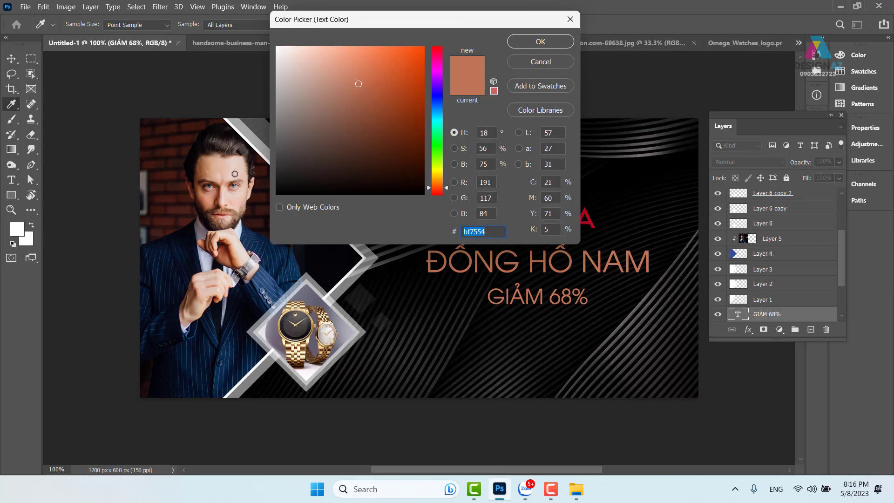
click(234, 173)
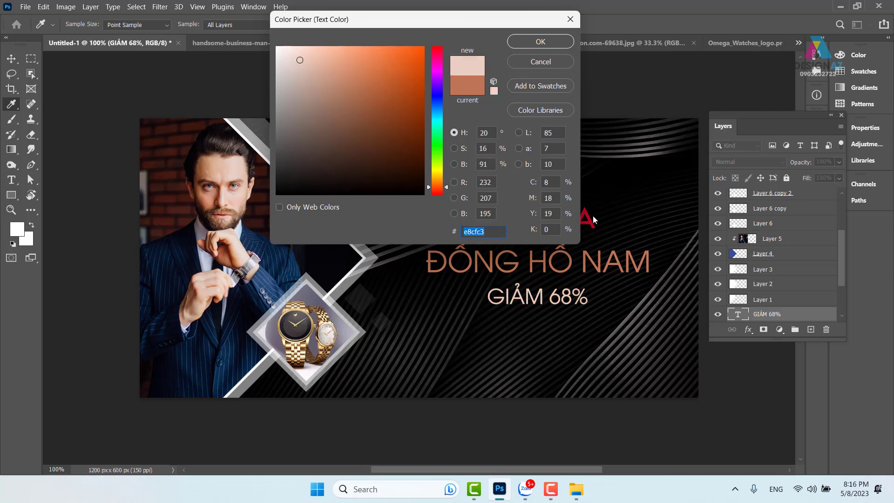
click(557, 42)
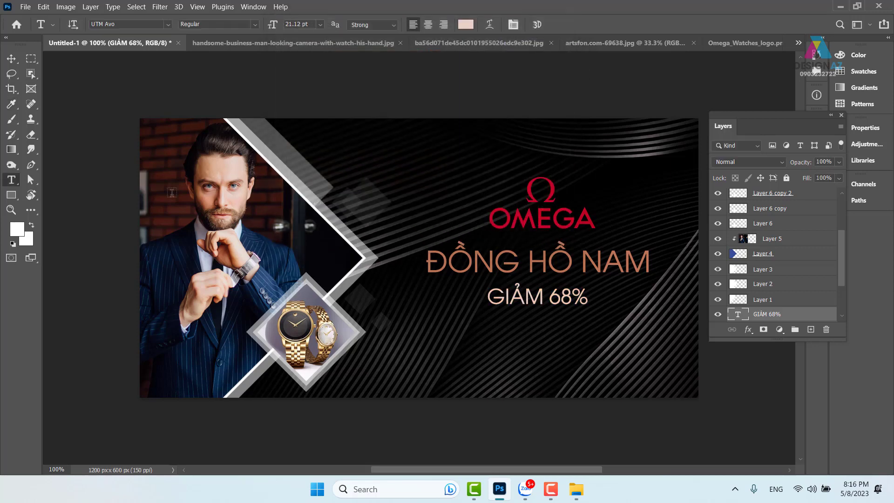
Step: Enlarge GIẢM 68% to about 143.74%, roughly 30.35 pt
click(12, 58)
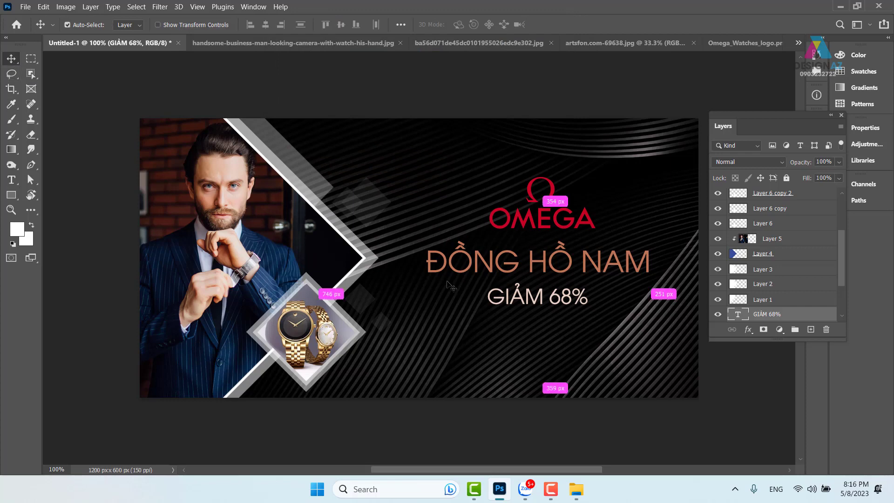
key(ctrl+t)
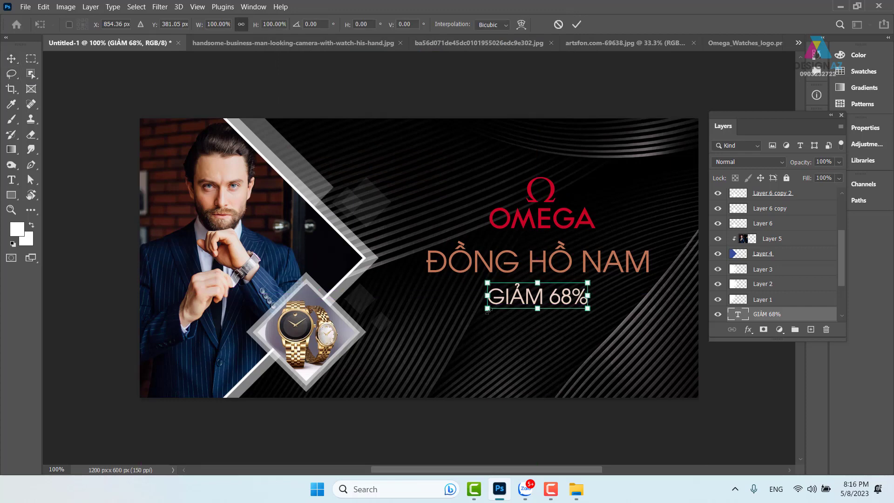
drag(489, 311, 465, 314)
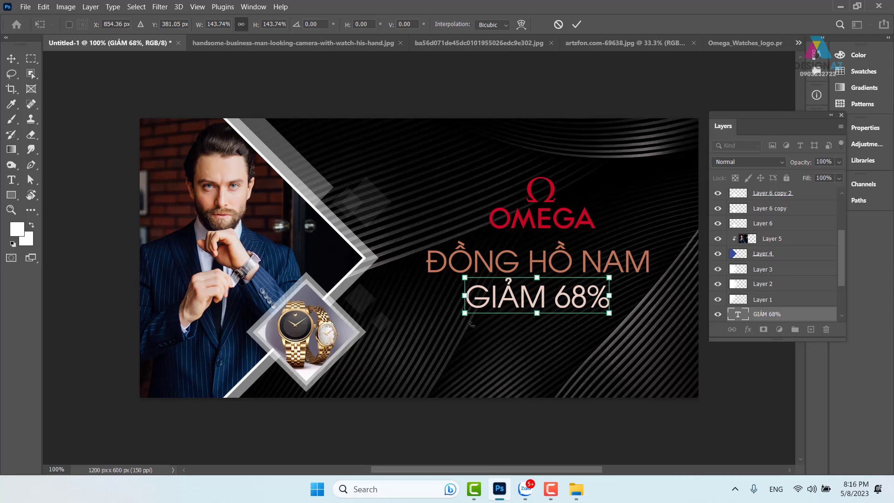
key(Return)
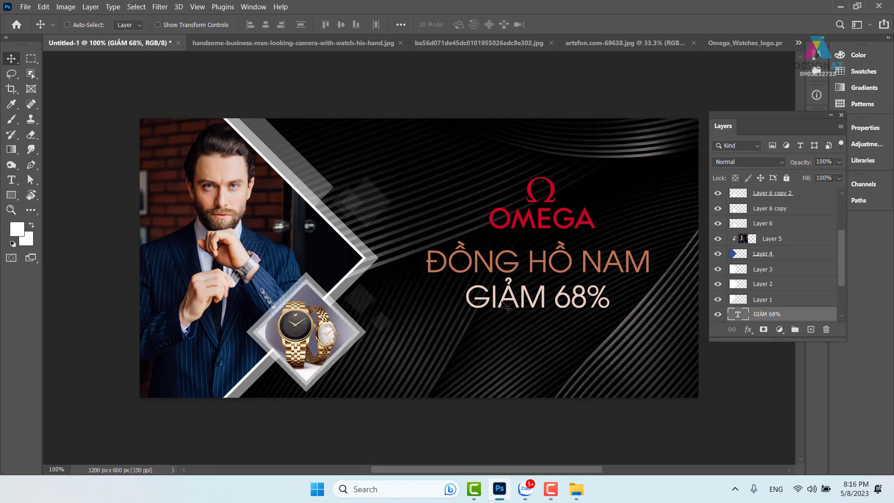
key(t)
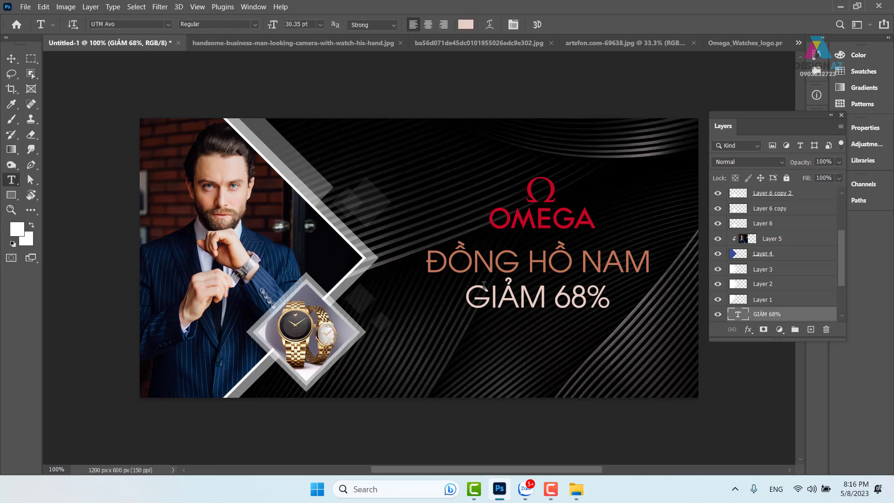
Step: Change the GIẢM 68% font style to UTM Avo Bold after briefly trying Italic
drag(540, 297, 604, 302)
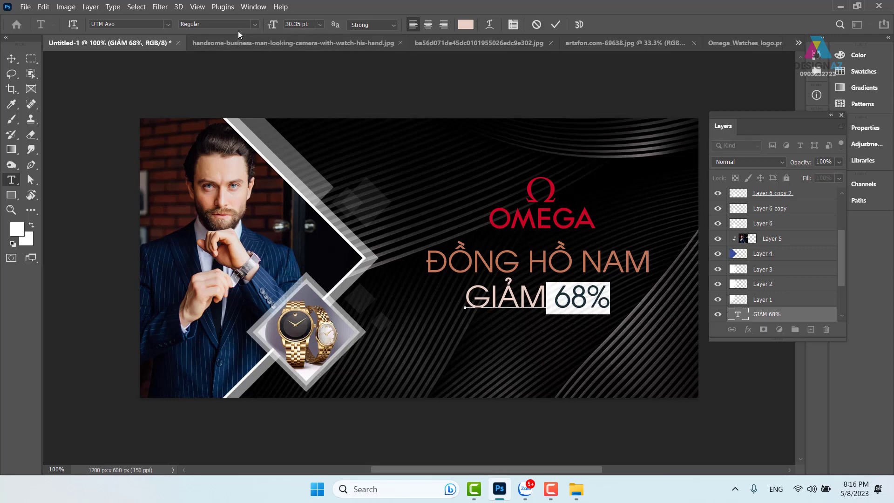
click(256, 24)
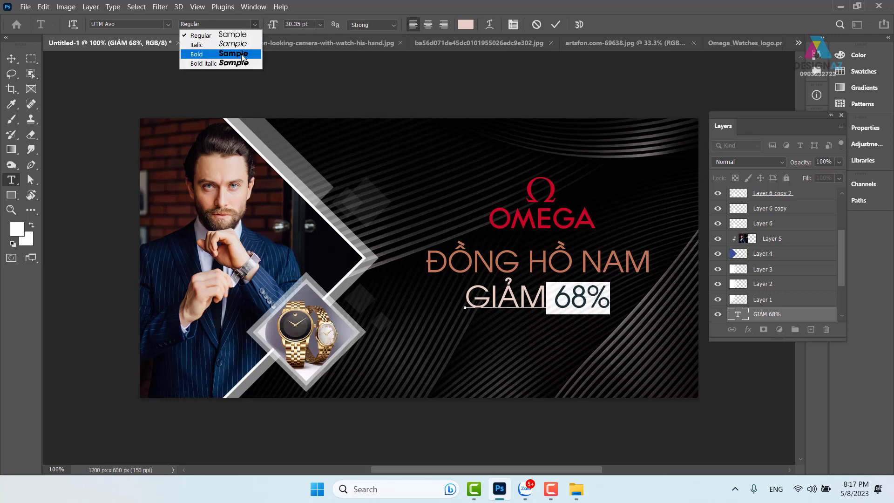
key(Escape)
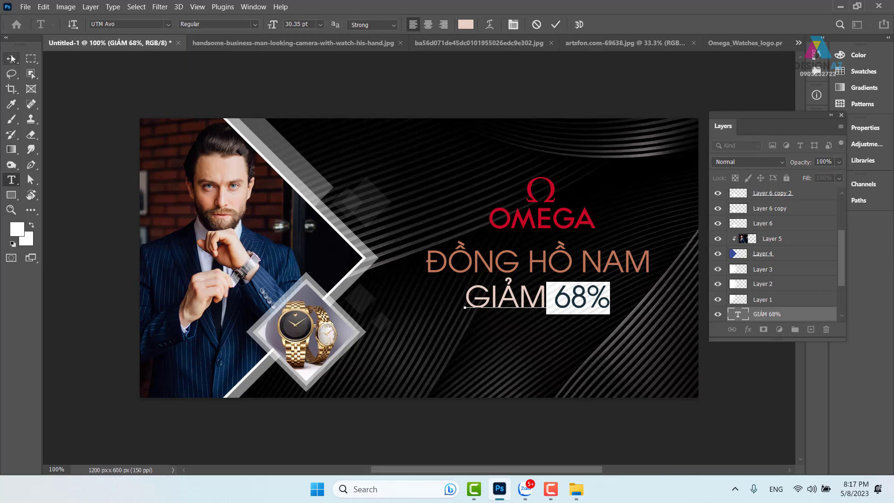
click(11, 58)
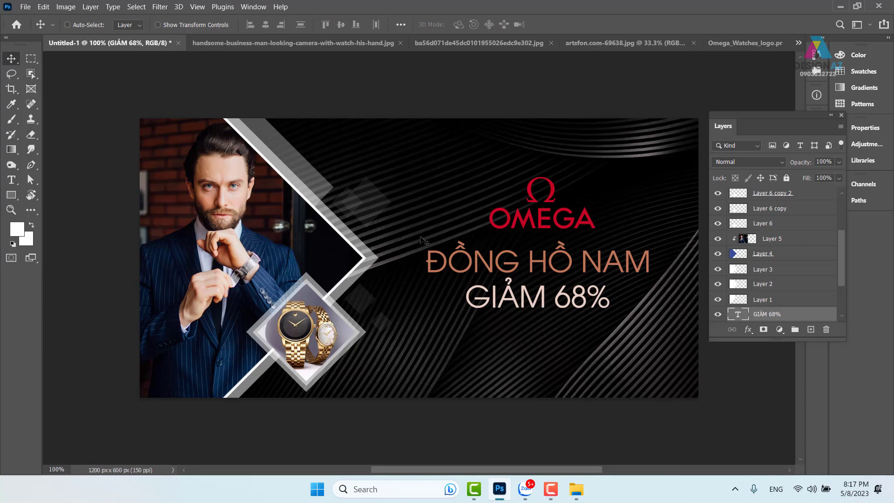
key(t)
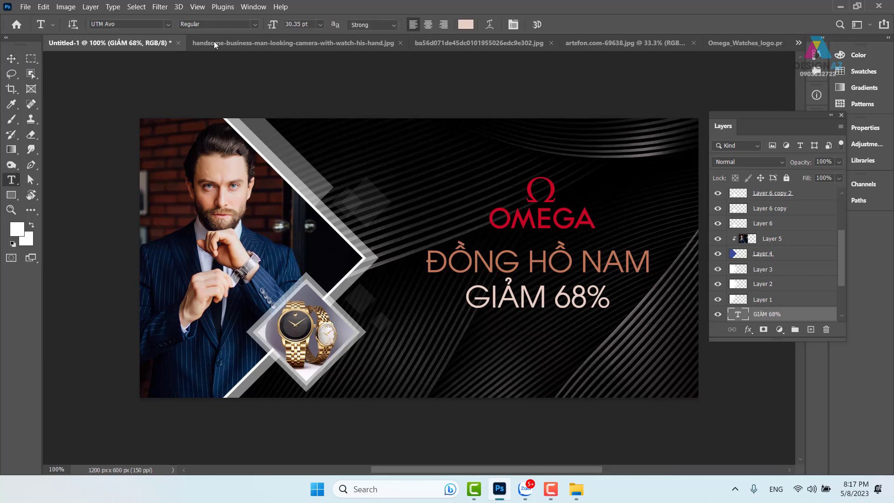
click(254, 25)
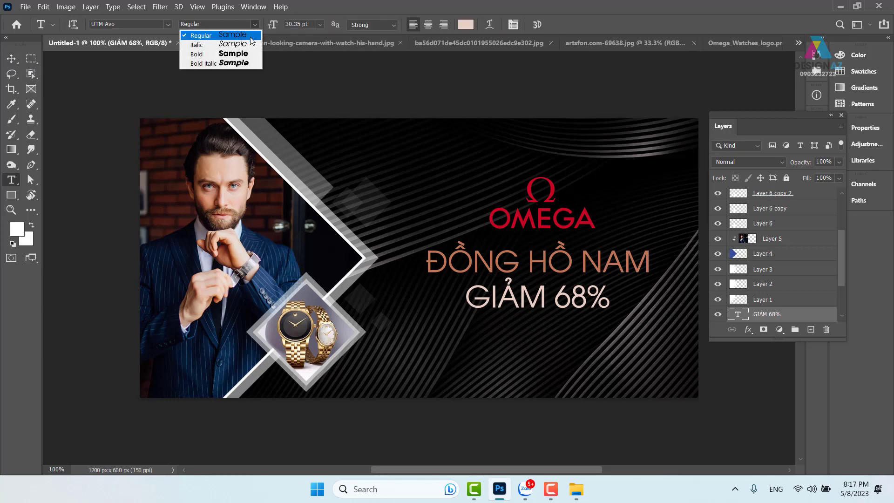
click(248, 44)
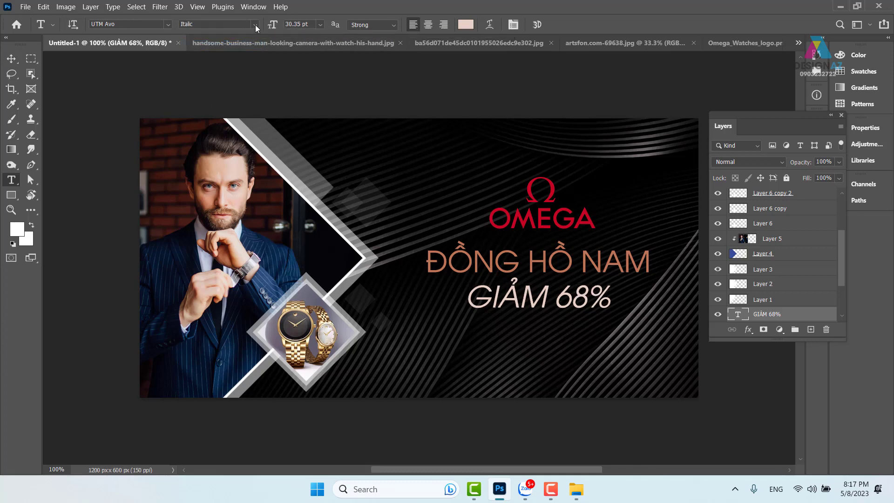
click(255, 24)
click(245, 56)
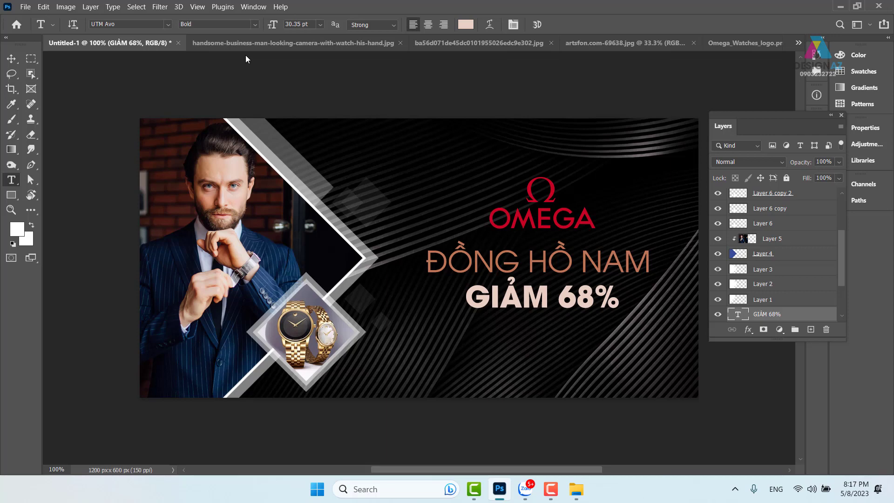
click(11, 58)
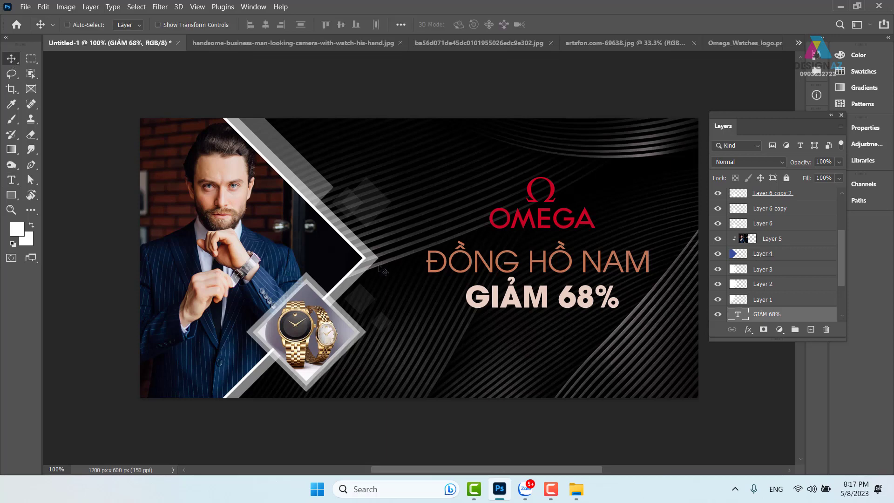
Step: Move GIẢM 68% about 17 px lower and ĐỒNG HỒ NAM about 23 px lower
right_click(554, 305)
click(565, 310)
drag(541, 302, 541, 310)
right_click(561, 271)
click(571, 275)
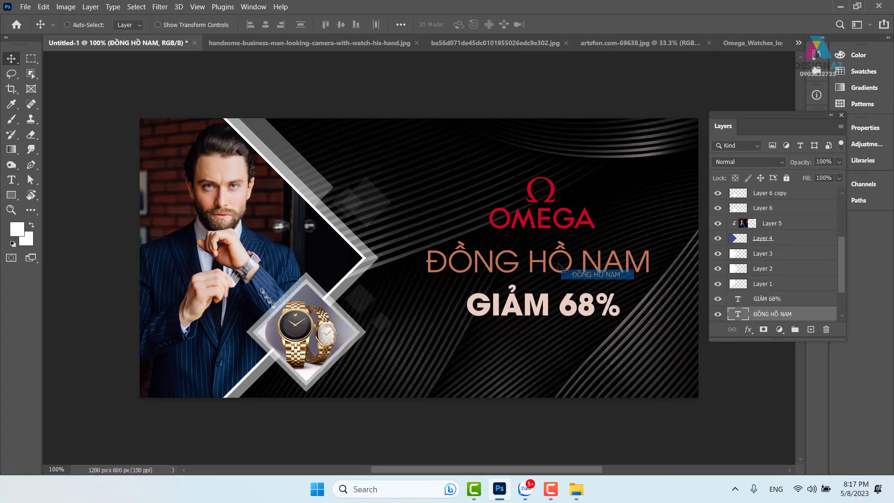
drag(562, 266, 560, 276)
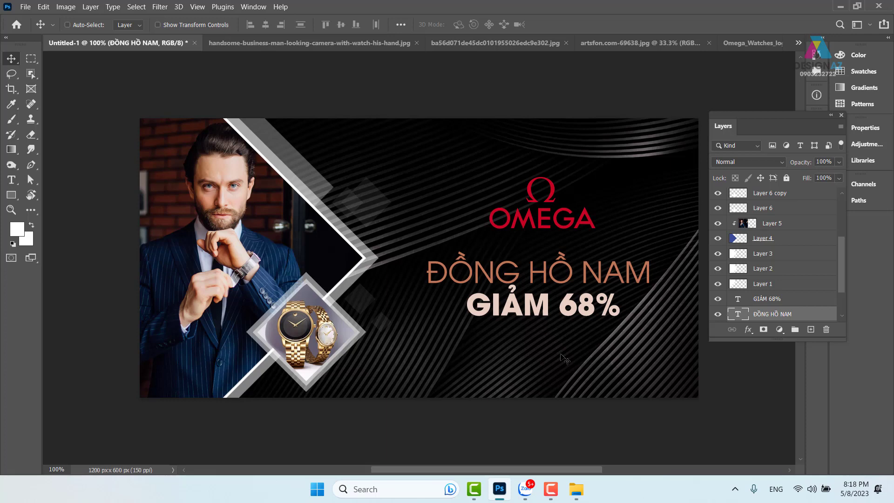
Step: Type the date line 'Ngay 3-7/5/2023' below GIẢM 68%
click(11, 180)
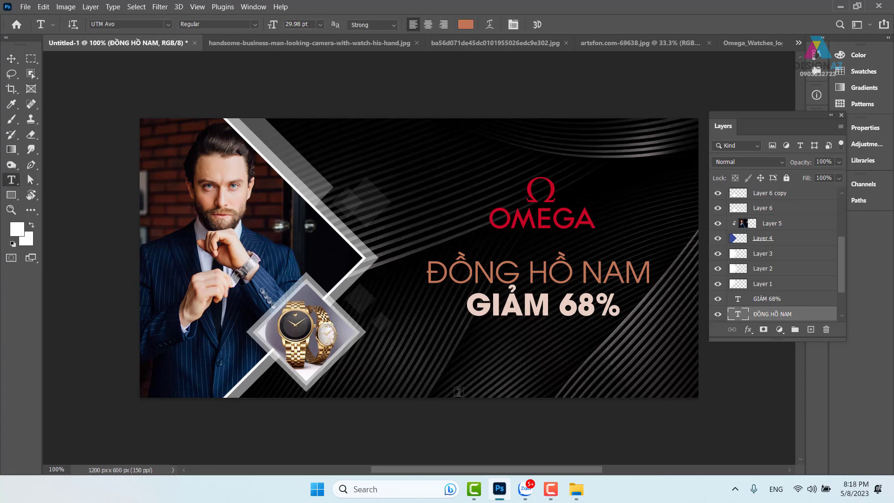
click(465, 353)
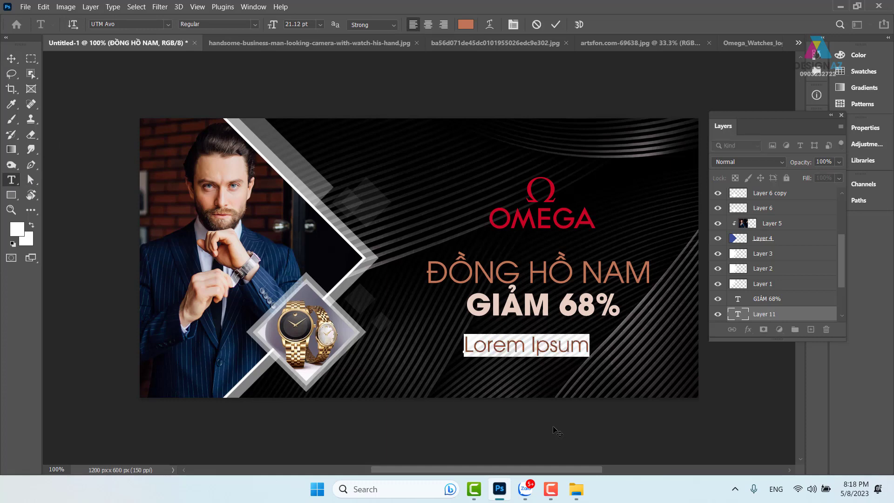
key(BackSpace)
text(NGAY)
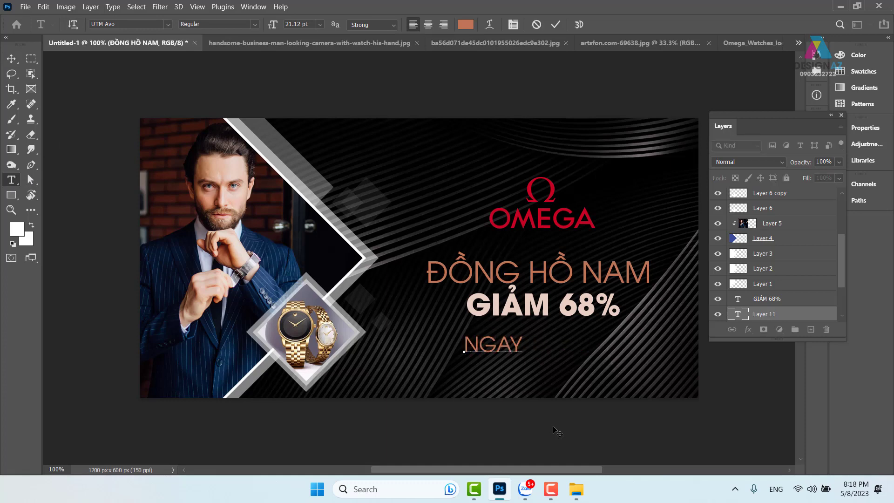
key(BackSpace)
key(BackSpace)
key(BackSpace)
key(BackSpace)
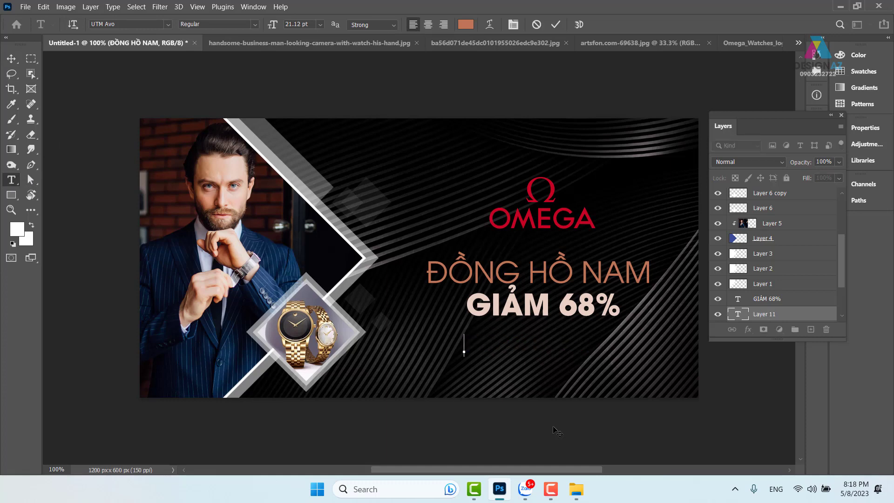
text(Ngay)
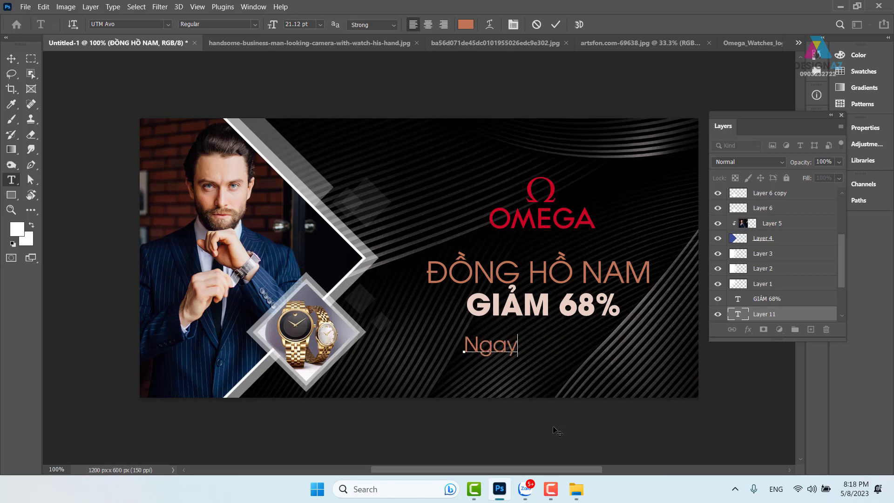
text( 3-7/5/2023)
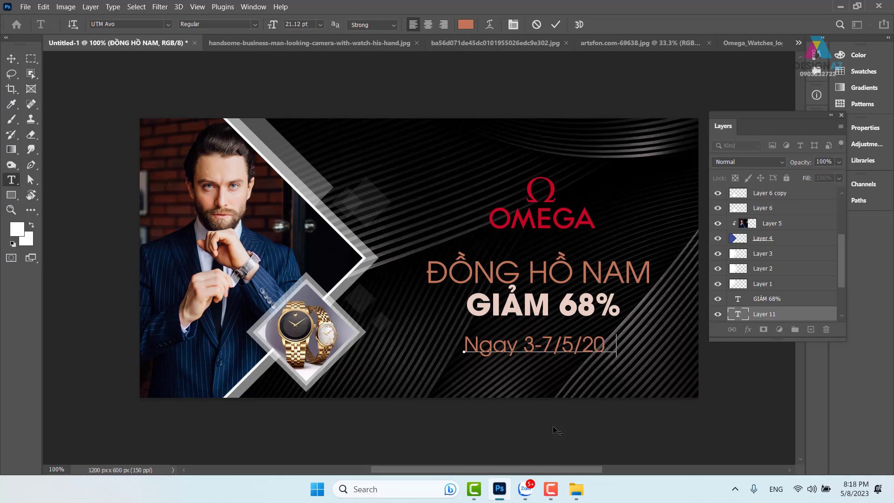
Step: Move the date up under GIẢM 68% and scale it to about half size, centred
click(11, 59)
drag(560, 354, 554, 341)
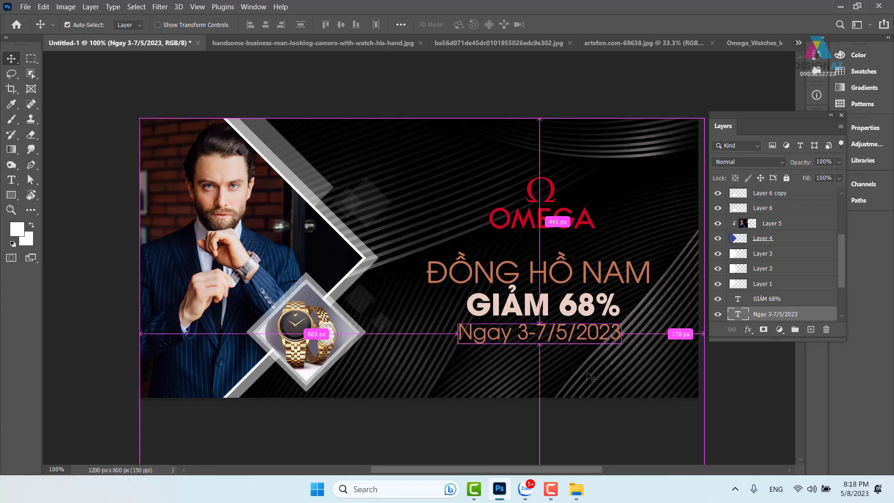
key(ctrl+t)
drag(463, 346, 541, 338)
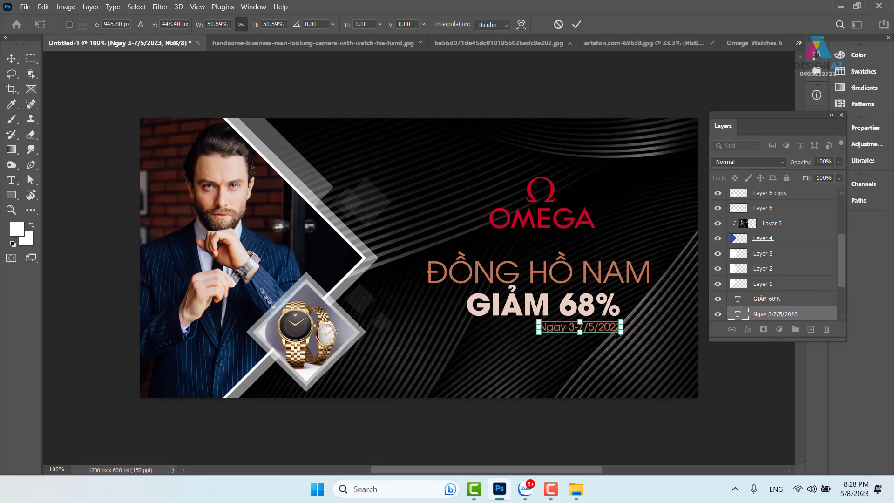
drag(606, 330, 573, 330)
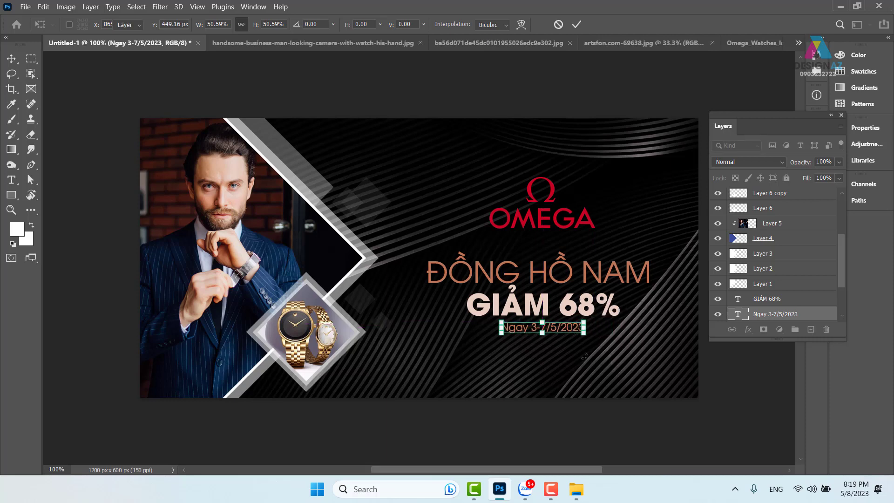
key(Return)
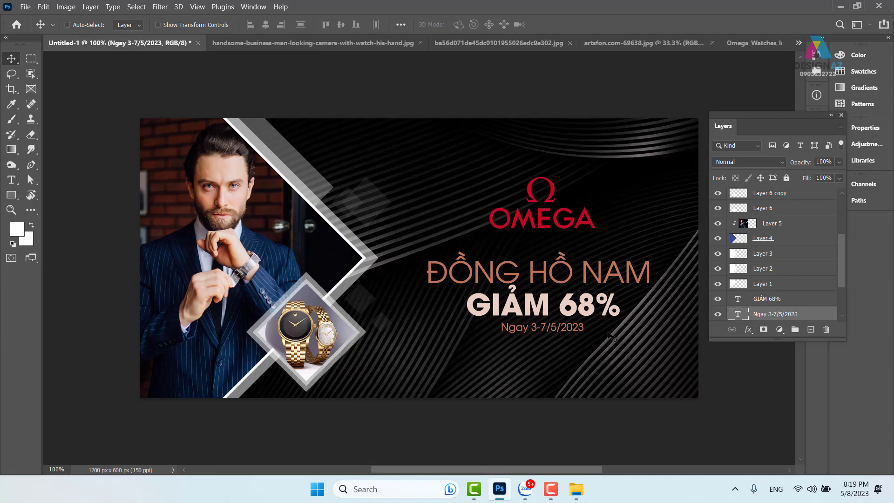
Step: Select a thin strip right of 68% and fill it with white on a new layer
key(ctrl+plus)
drag(588, 338, 276, 269)
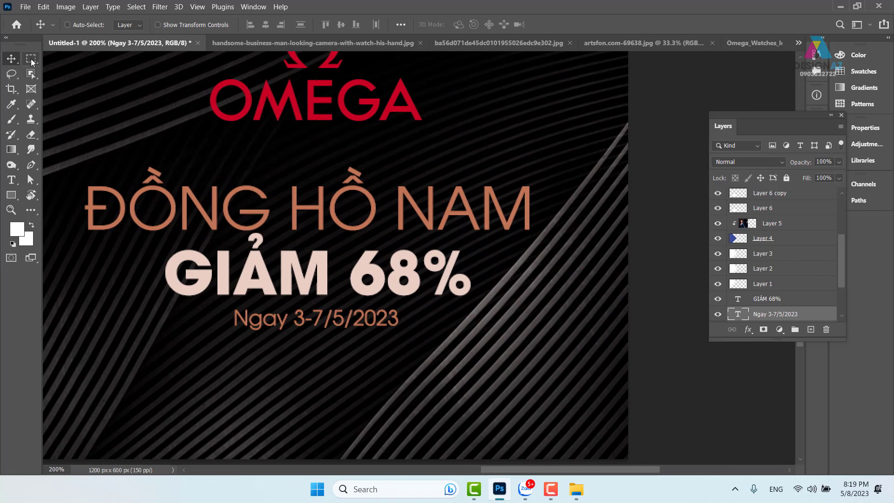
click(31, 59)
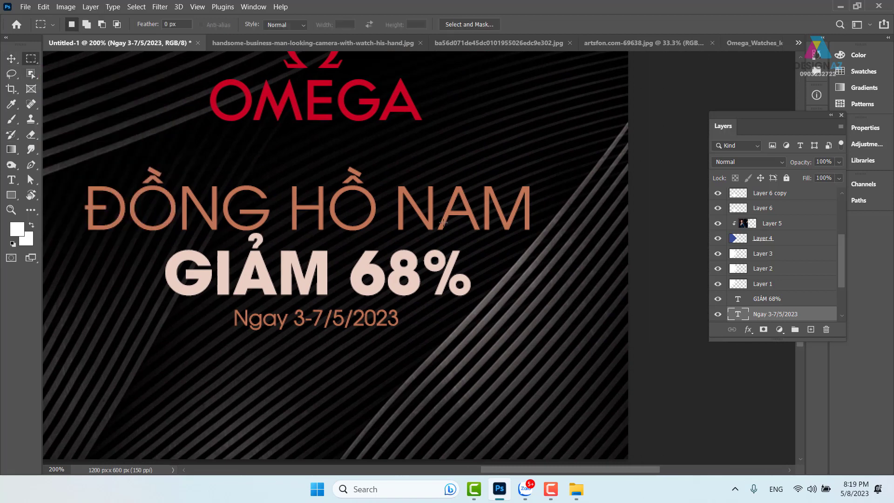
drag(443, 224, 661, 370)
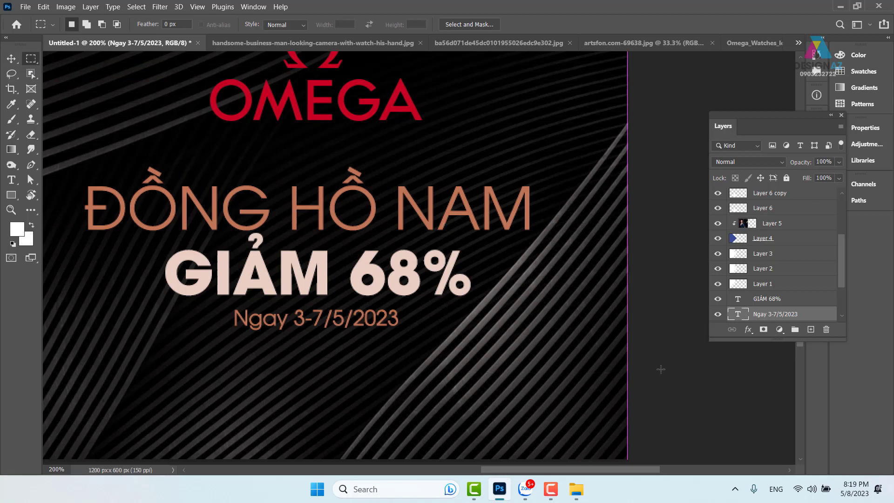
click(633, 361)
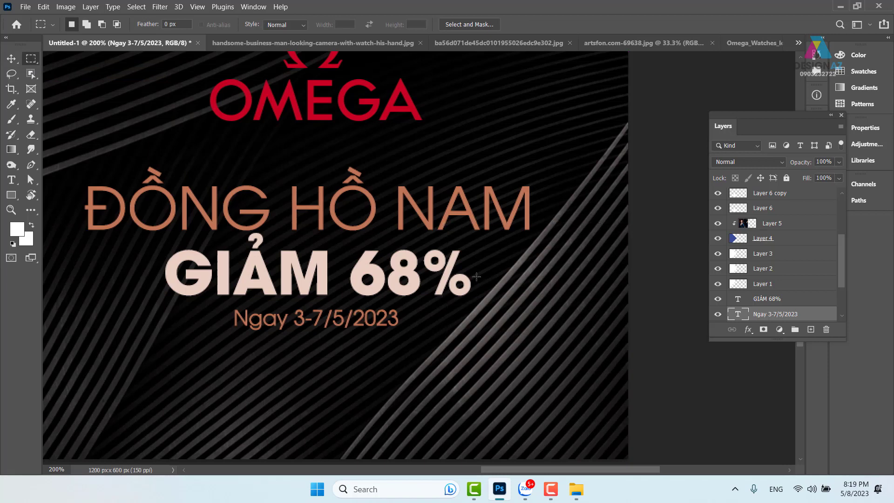
drag(476, 277, 529, 279)
click(810, 330)
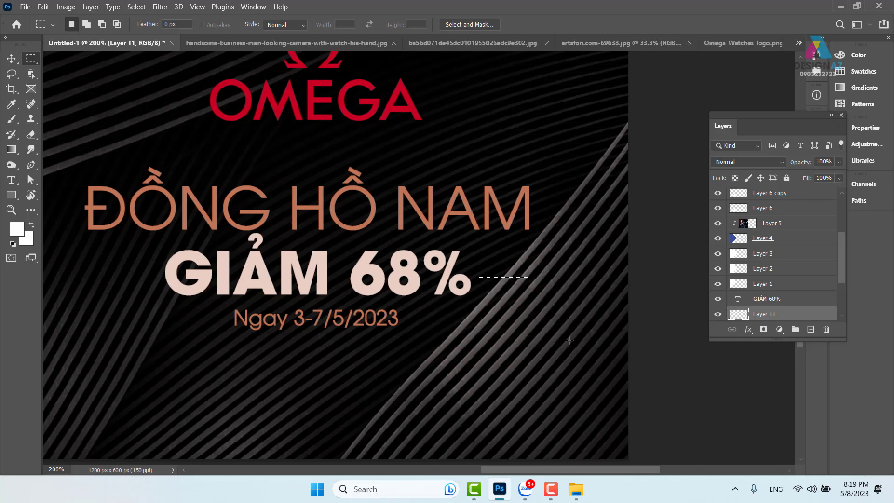
key(alt+BackSpace)
key(ctrl+d)
key(v)
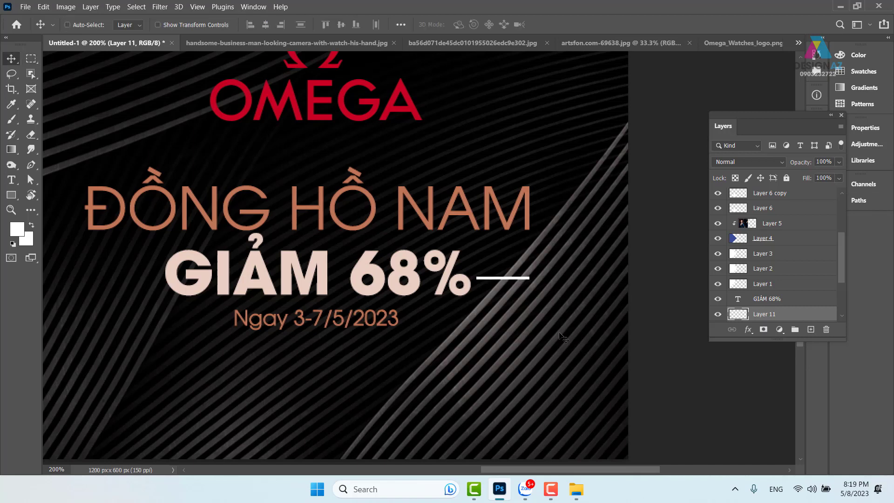
Step: Duplicate the white line layer and move the copy to the left of GIẢM 68%
alt+click(535, 309)
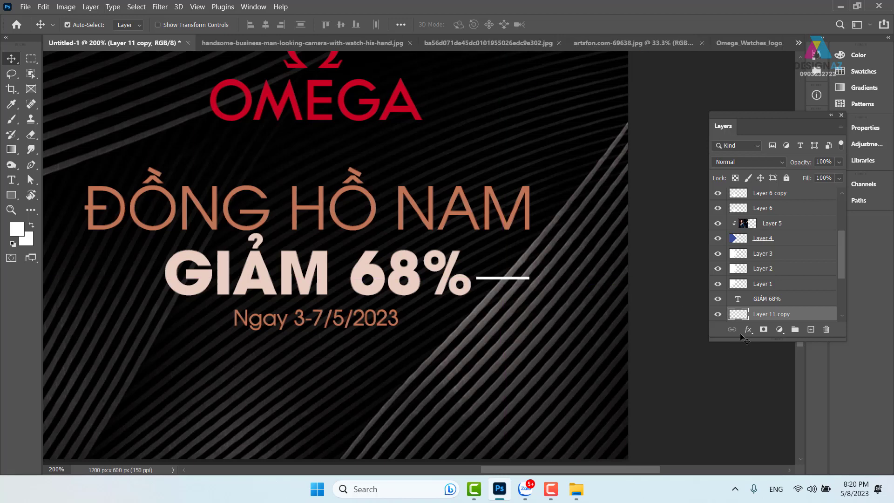
drag(764, 337, 764, 430)
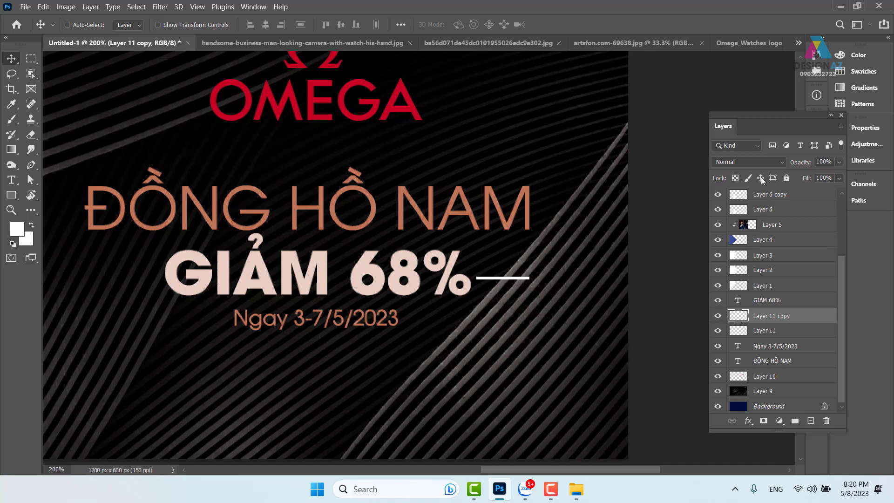
scroll(787, 354, up, 3)
scroll(786, 355, up, 1)
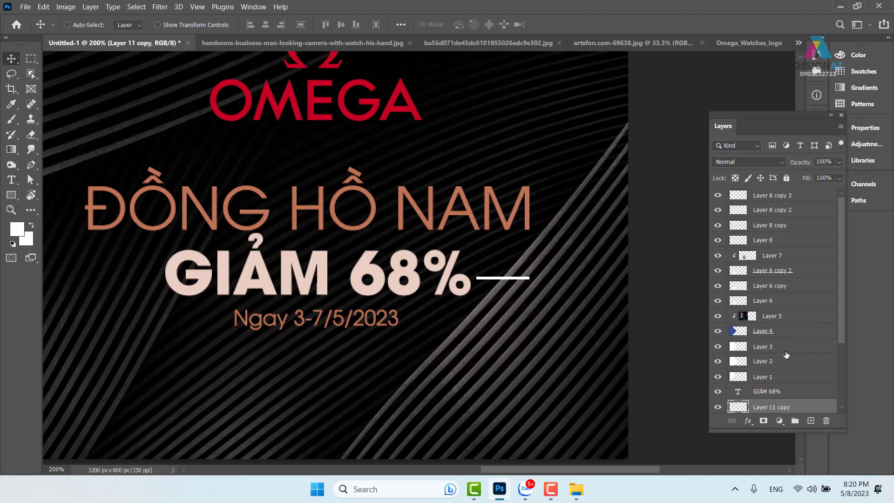
scroll(598, 272, down, 2)
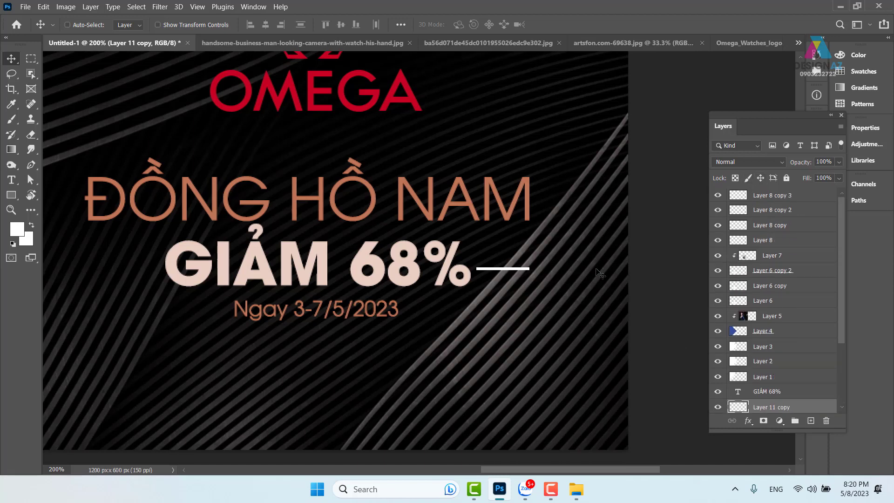
scroll(597, 272, up, 1)
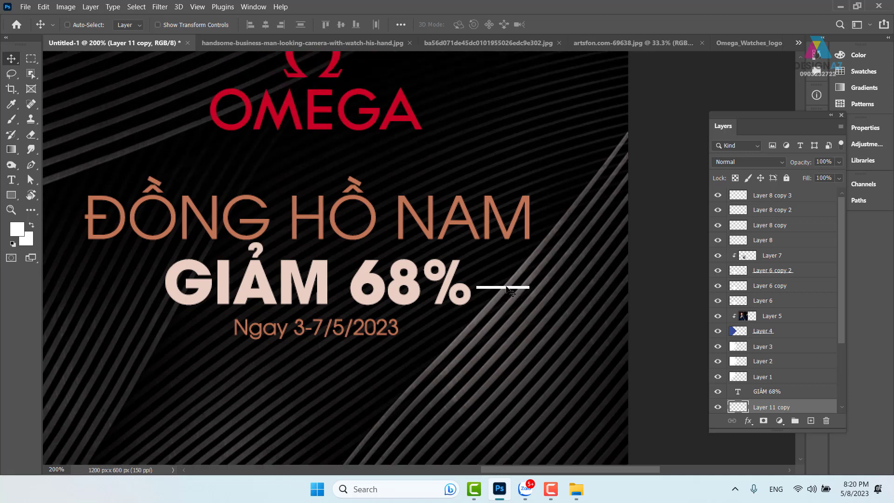
drag(499, 293, 117, 293)
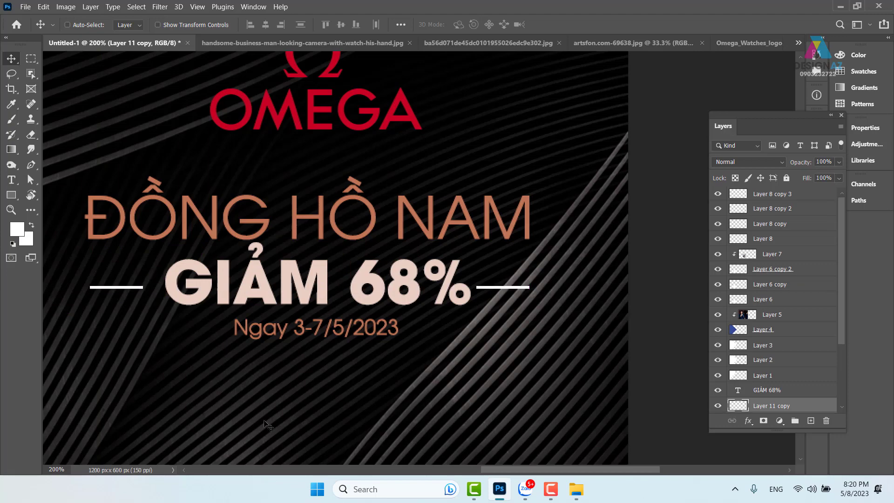
key(ctrl+1)
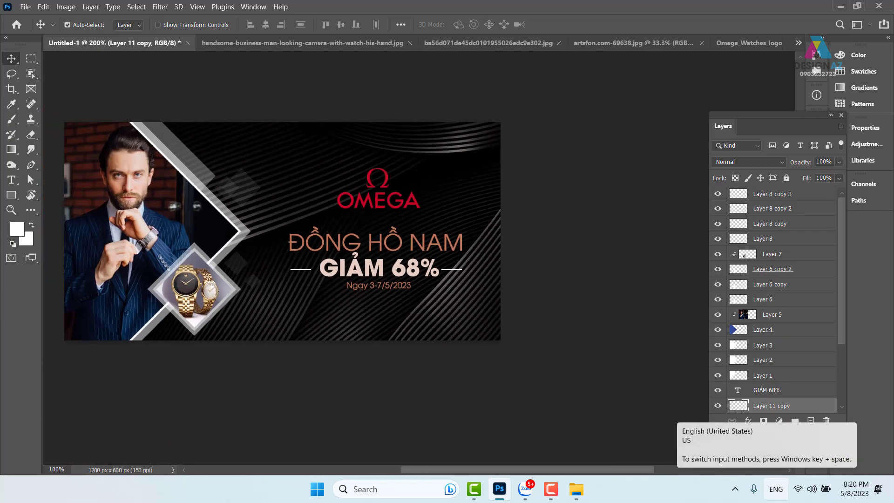
key(ctrl+minus)
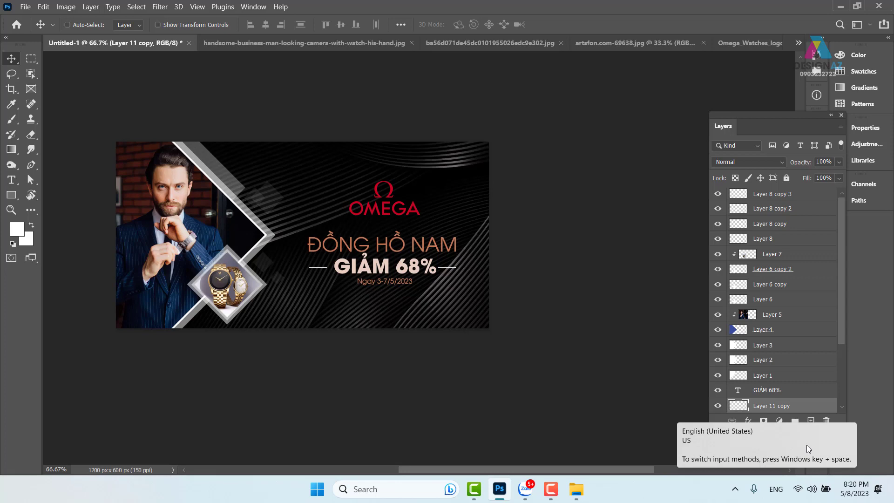
key(ctrl+plus)
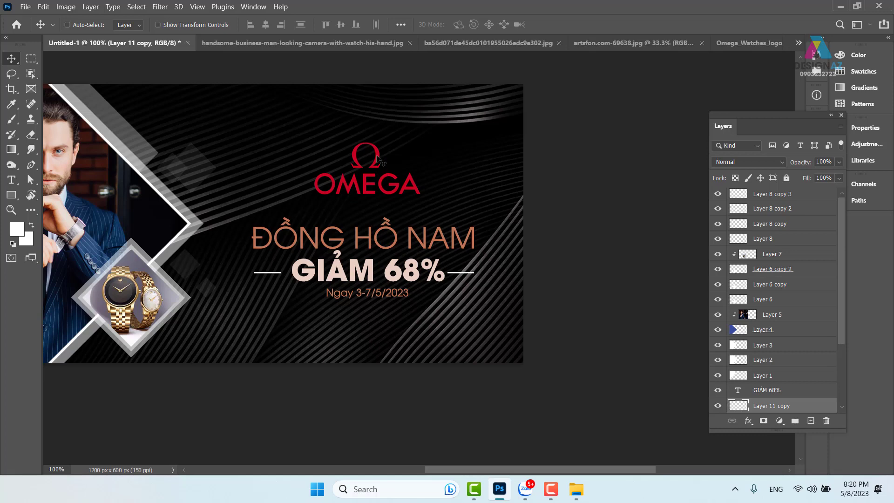
right_click(377, 157)
click(397, 163)
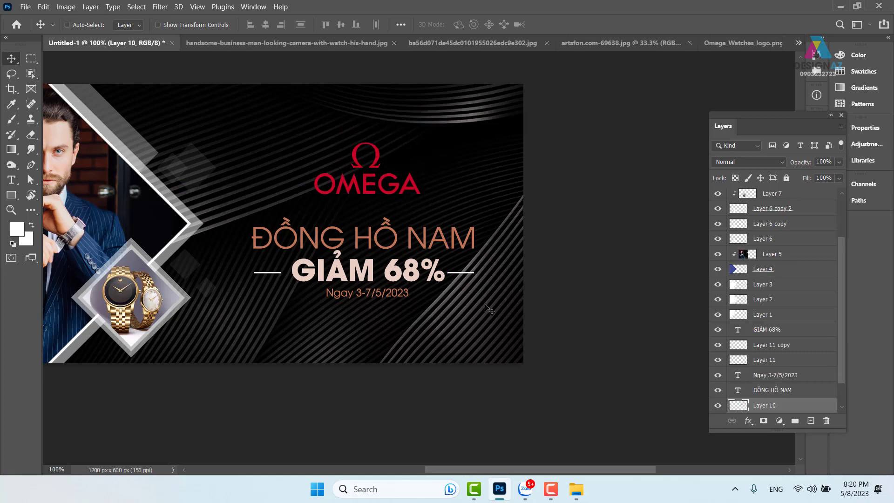
right_click(437, 239)
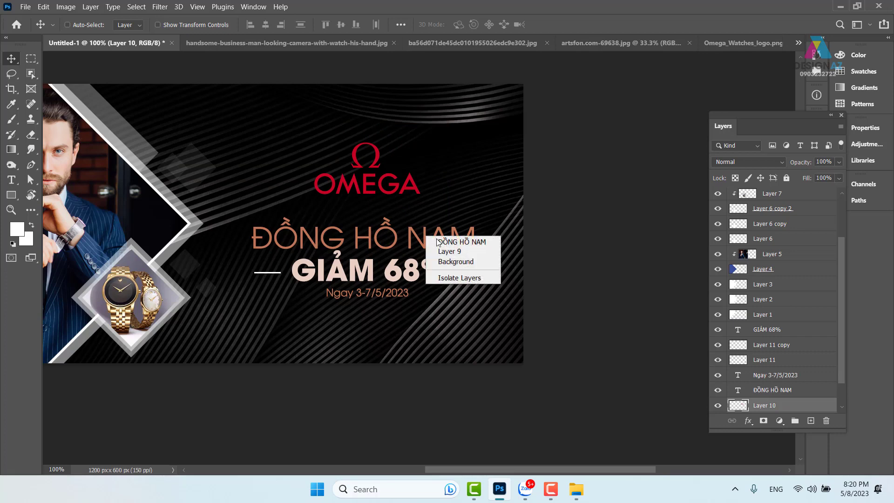
click(466, 243)
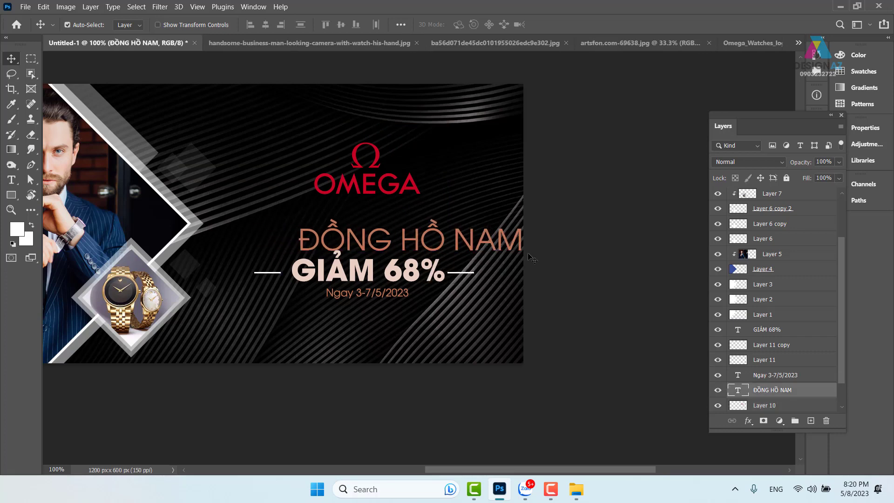
right_click(352, 271)
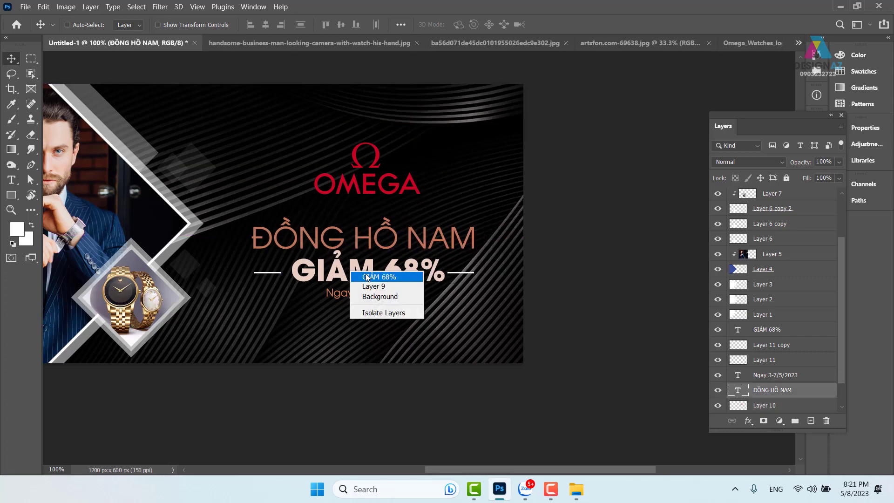
click(392, 276)
mouse_move(393, 277)
mouse_down()
mouse_move(406, 260)
mouse_move(392, 277)
mouse_up()
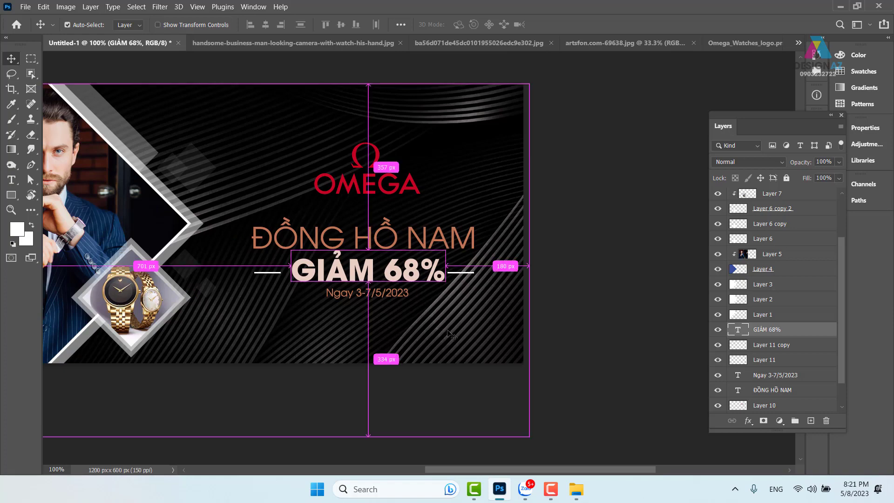
Step: Align the right bar (Layer 11) and left bar (Layer 11 copy) level beside GIẢM 68%
key(ctrl+plus)
key(ctrl+plus)
key(ctrl+plus)
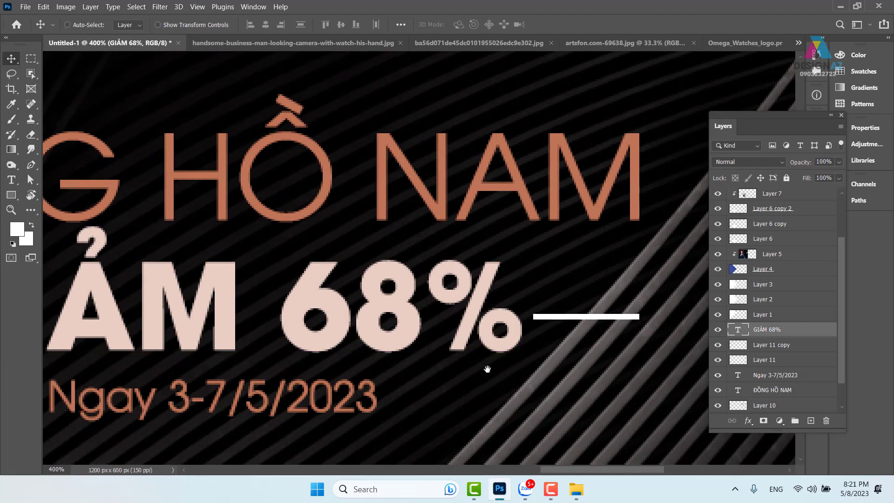
scroll(487, 365, right, 3)
scroll(441, 263, down, 2)
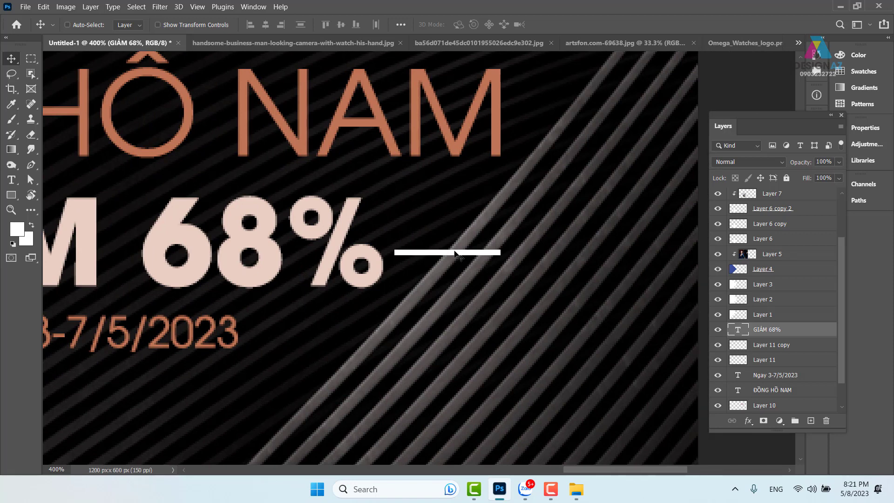
right_click(454, 252)
click(479, 257)
drag(479, 257, 482, 238)
drag(296, 266, 514, 257)
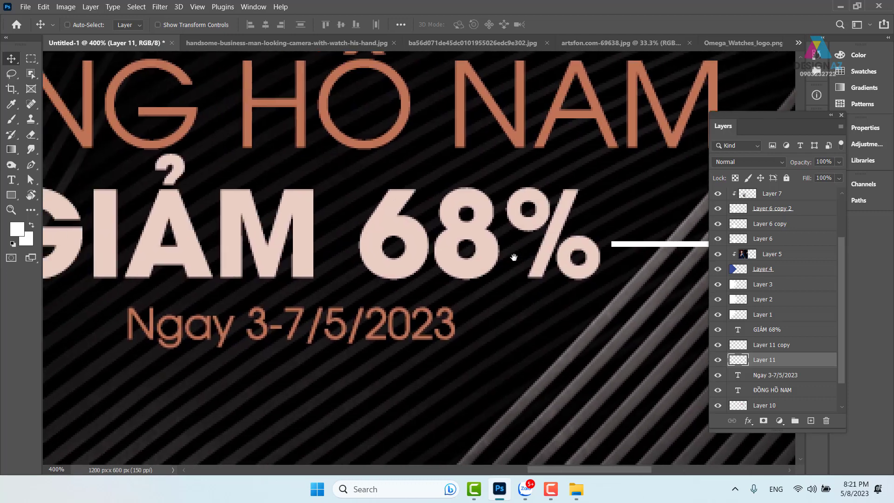
scroll(212, 258, left, 8)
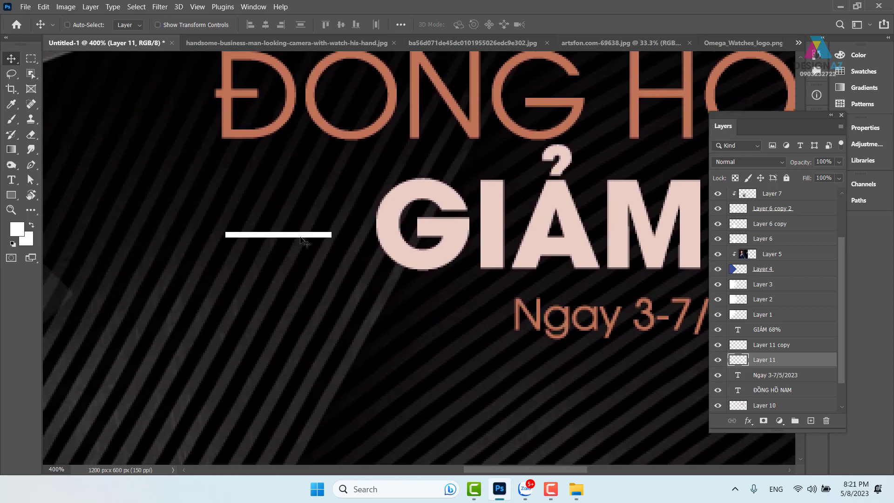
right_click(303, 240)
click(308, 238)
mouse_move(300, 234)
mouse_down()
mouse_move(297, 255)
mouse_move(295, 231)
mouse_up()
Step: Select the date text layer and check its alignment, leaving it in its original place
scroll(409, 256, down, 3)
scroll(409, 256, right, 5)
right_click(461, 278)
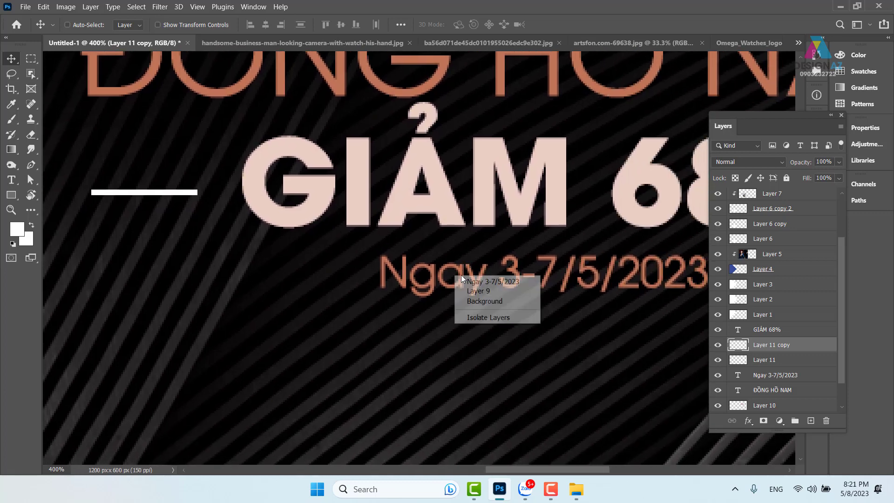
click(493, 281)
drag(370, 299, 260, 299)
key(ctrl+z)
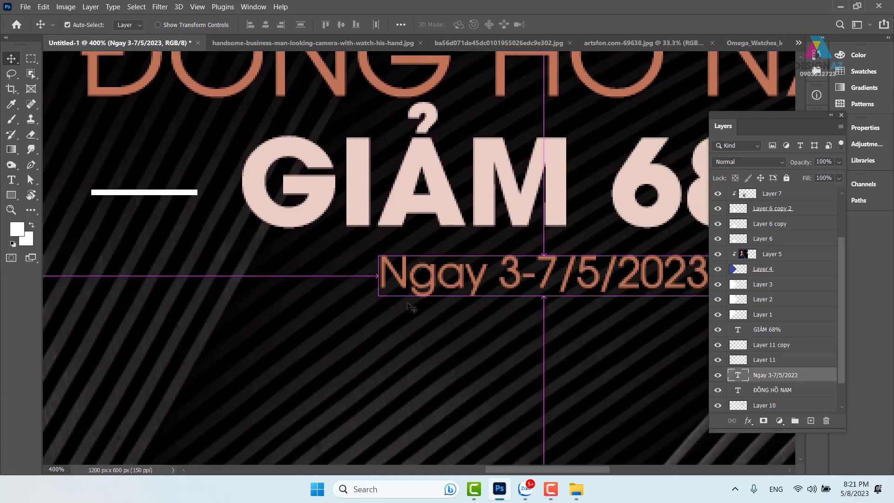
Step: Correct the date to read 'Ngày 3-7/5/2023' with the accented à
key(t)
click(443, 278)
drag(438, 278, 458, 278)
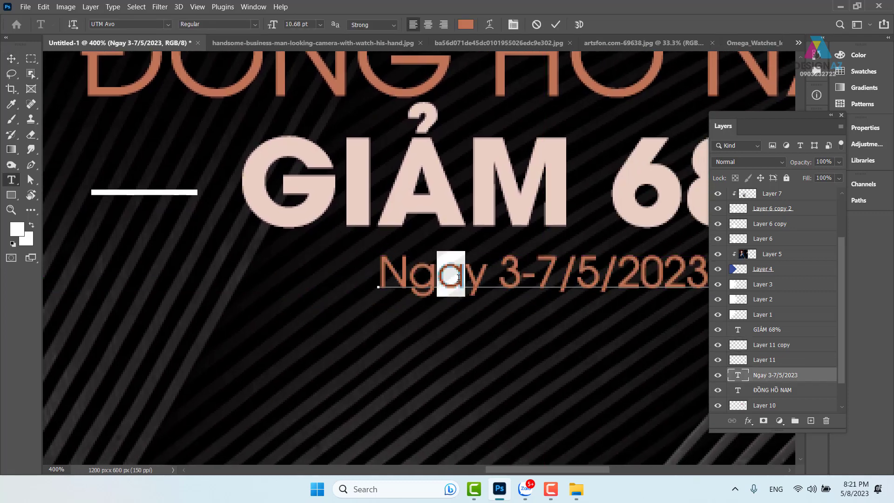
text(à)
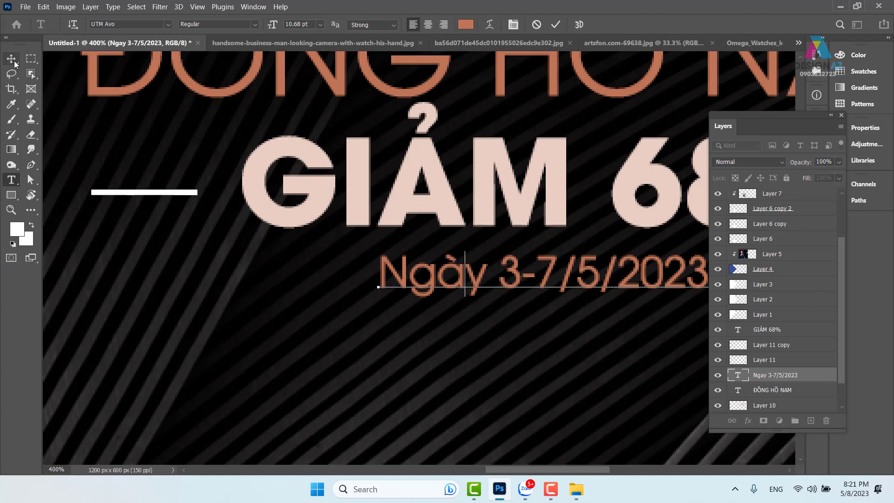
click(14, 62)
key(ctrl+minus)
key(ctrl+minus)
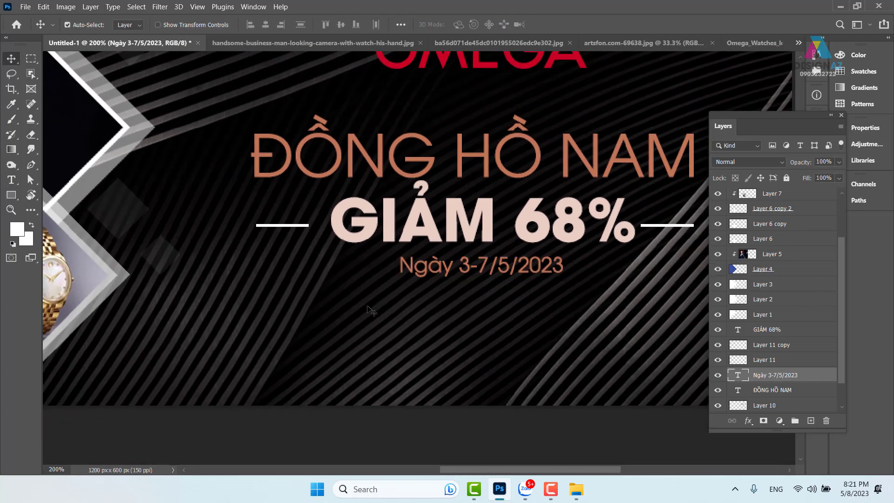
key(ctrl+minus)
key(ctrl+minus)
key(ctrl+minus)
key(ctrl+1)
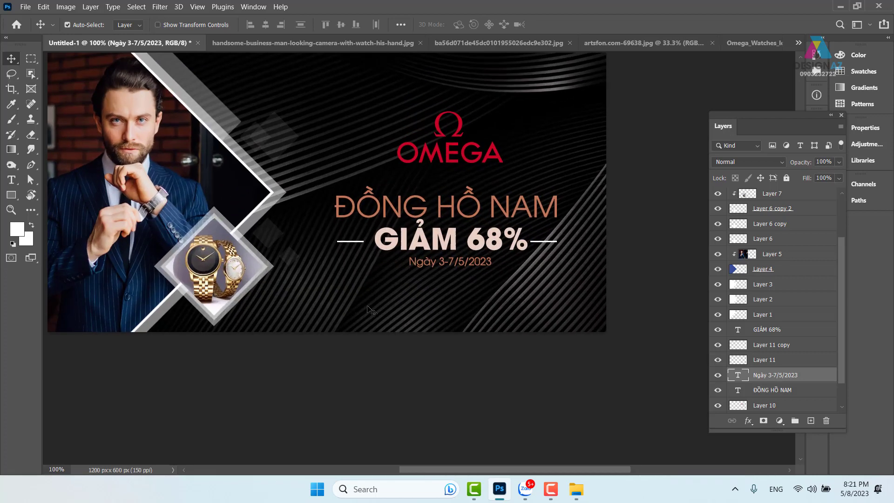
key(ctrl)
drag(356, 291, 386, 355)
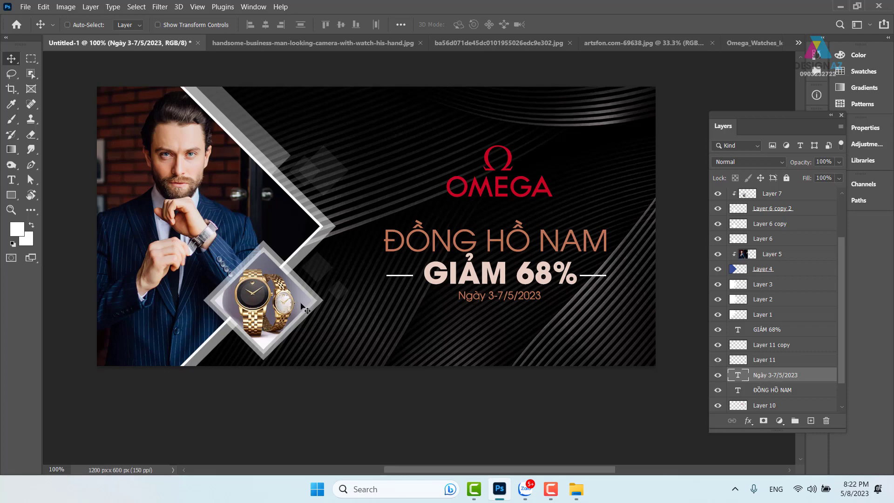
Step: Open 'Healthy Food Made Easy -min.jpg' from E:\thuvienanh\Food
key(ctrl+o)
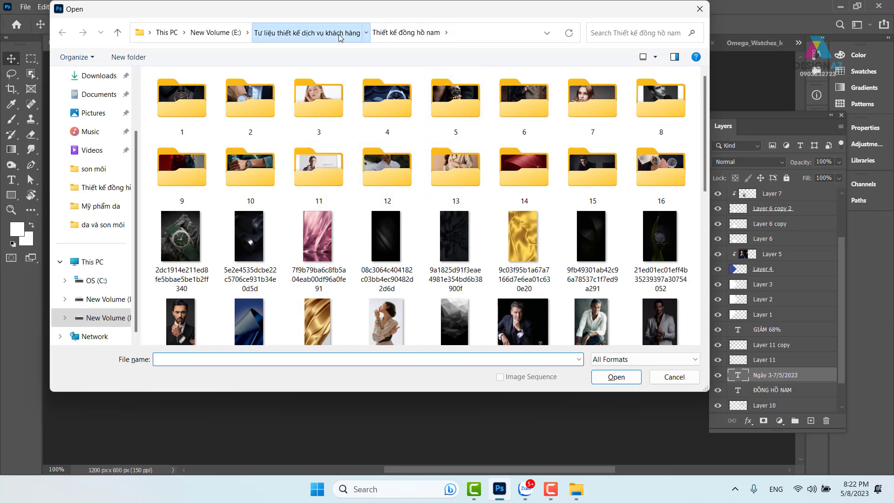
click(303, 32)
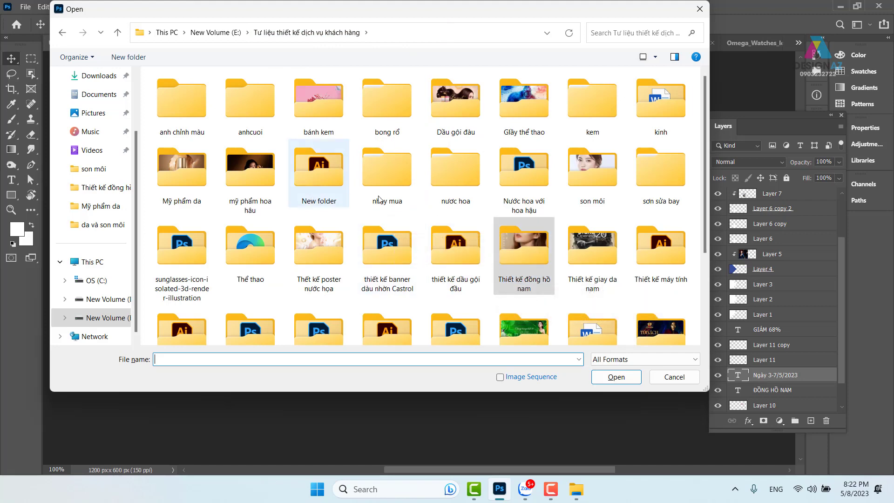
scroll(404, 205, down, 2)
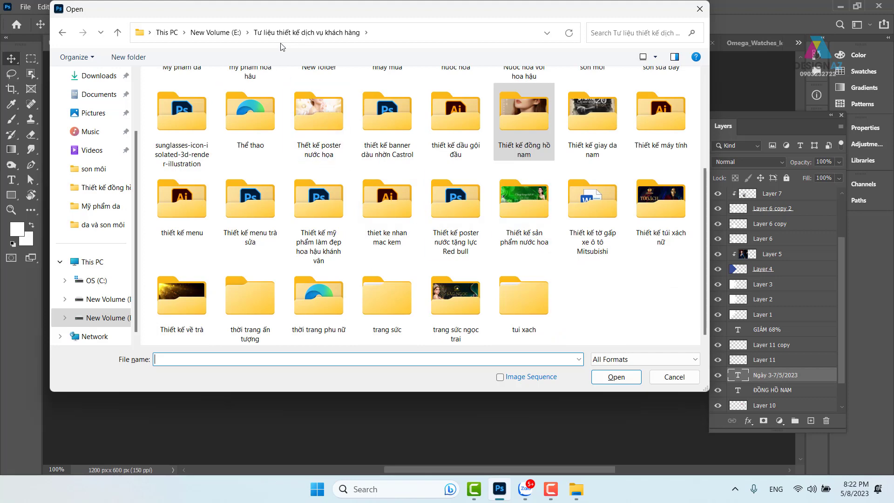
click(214, 34)
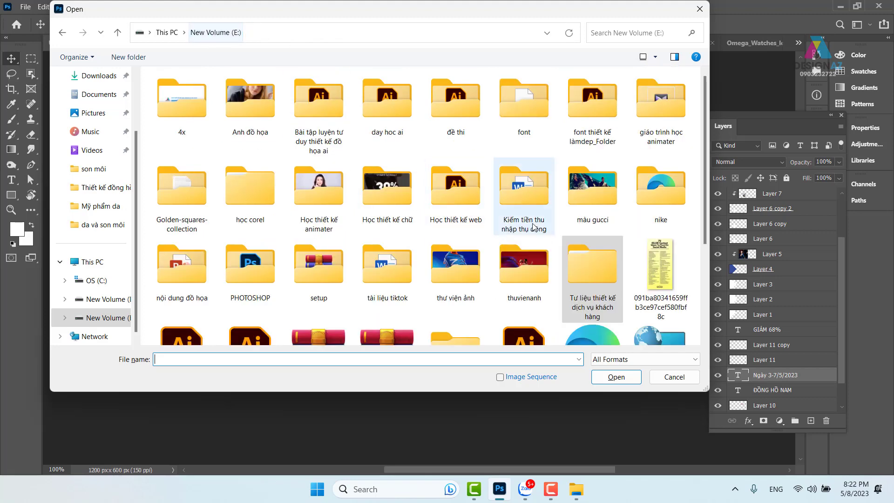
double_click(532, 270)
click(386, 172)
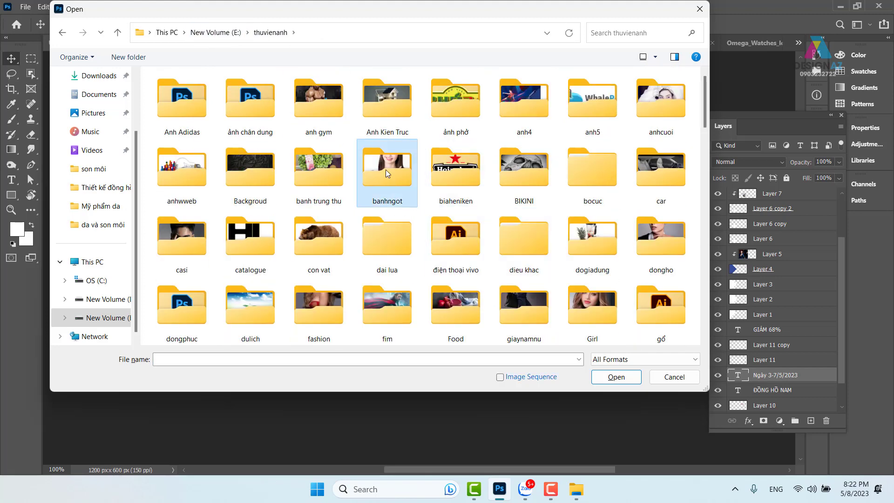
scroll(386, 170, down, 3)
double_click(439, 99)
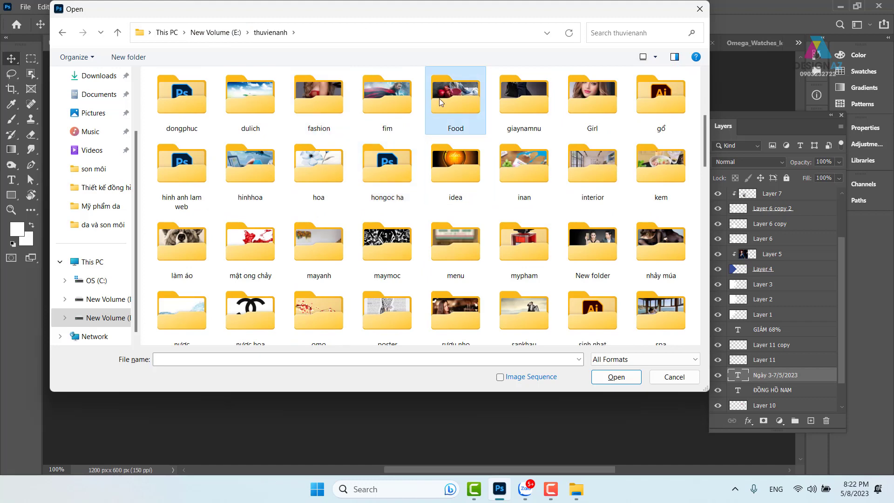
scroll(525, 249, down, 2)
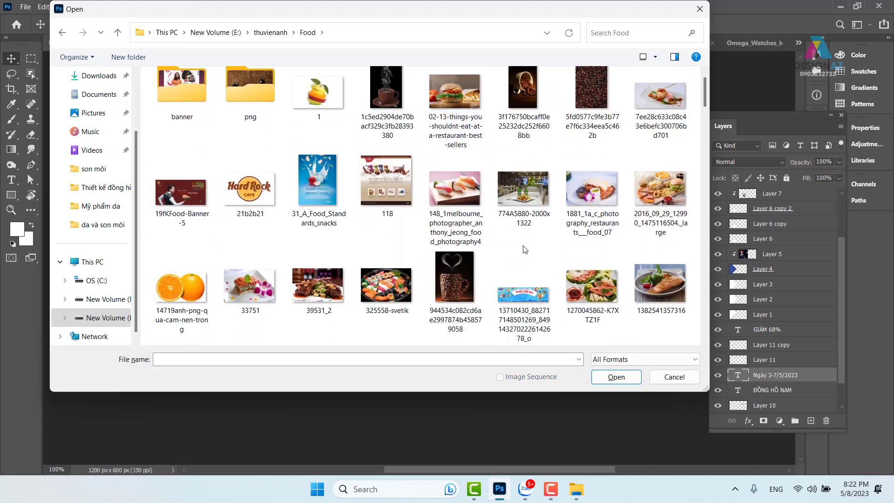
scroll(524, 250, down, 4)
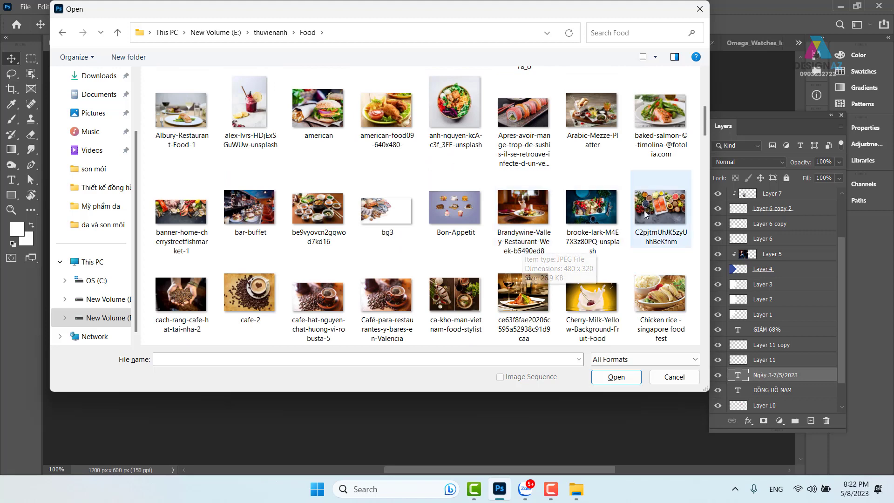
scroll(474, 211, down, 3)
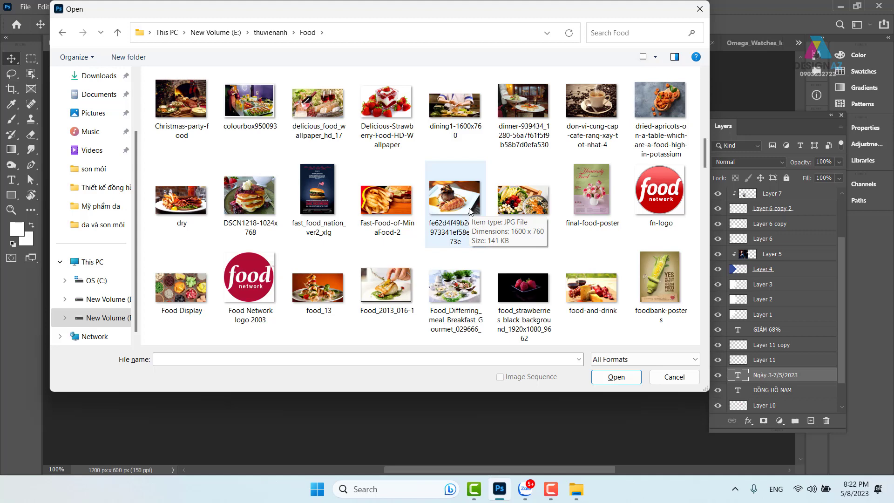
scroll(469, 210, down, 1)
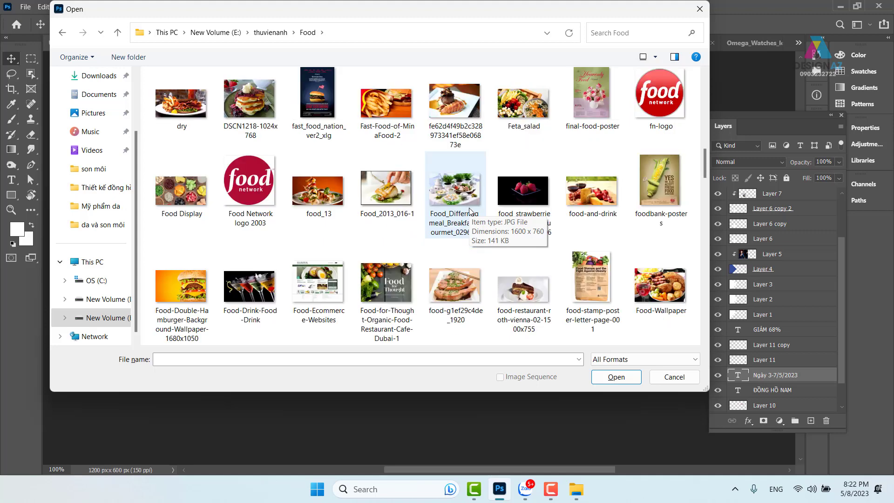
scroll(470, 211, down, 1)
scroll(469, 211, down, 1)
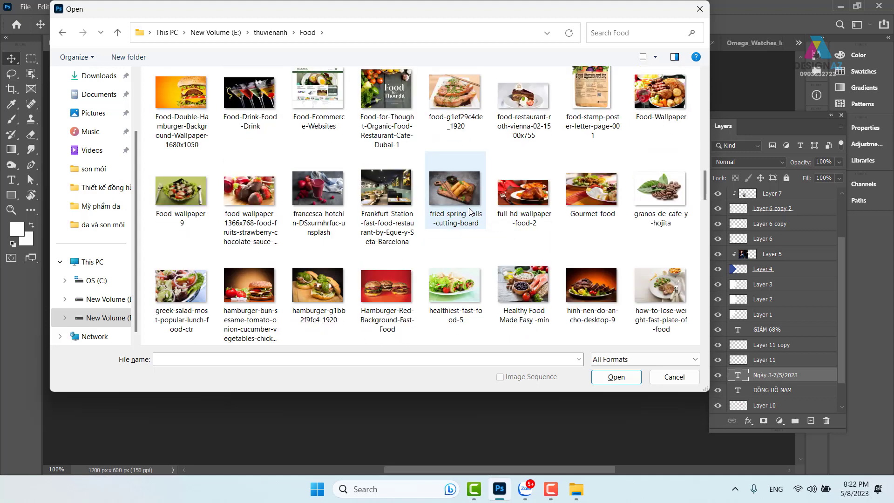
click(524, 286)
click(617, 377)
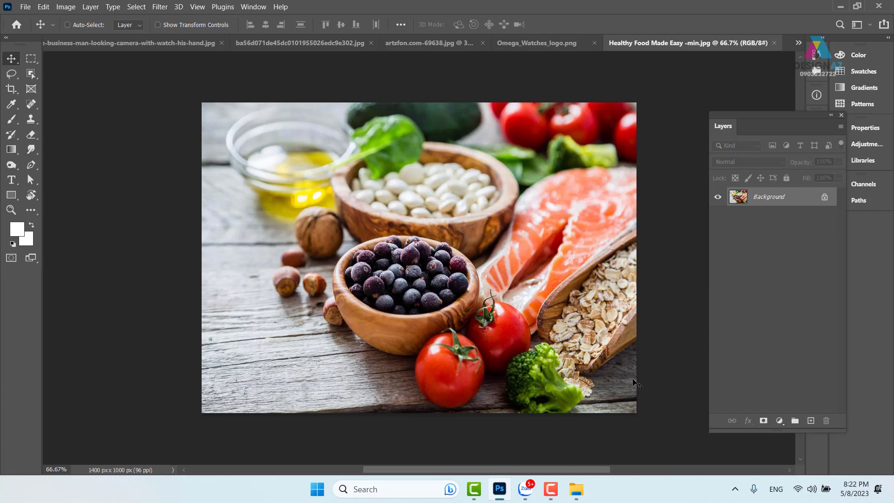
Step: Select all of the food photo, close the business-man and gold watch tabs, and return to Untitled-1
key(ctrl+a)
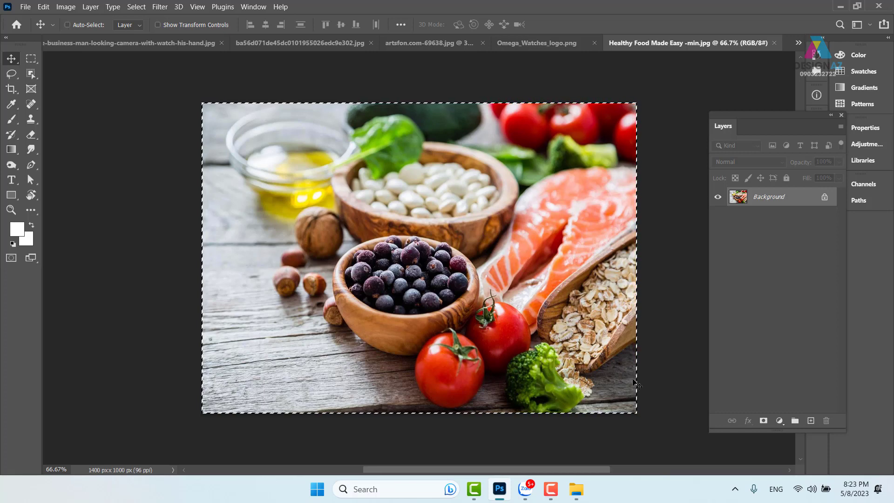
key(ctrl)
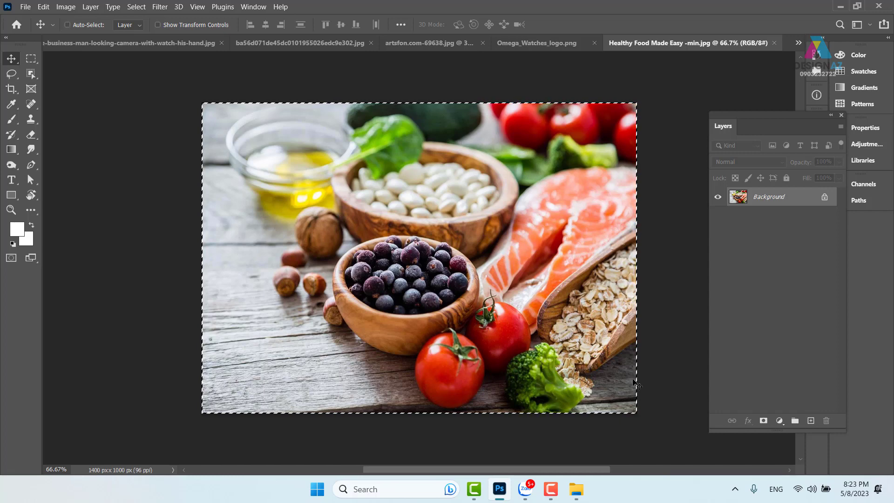
click(116, 44)
click(387, 43)
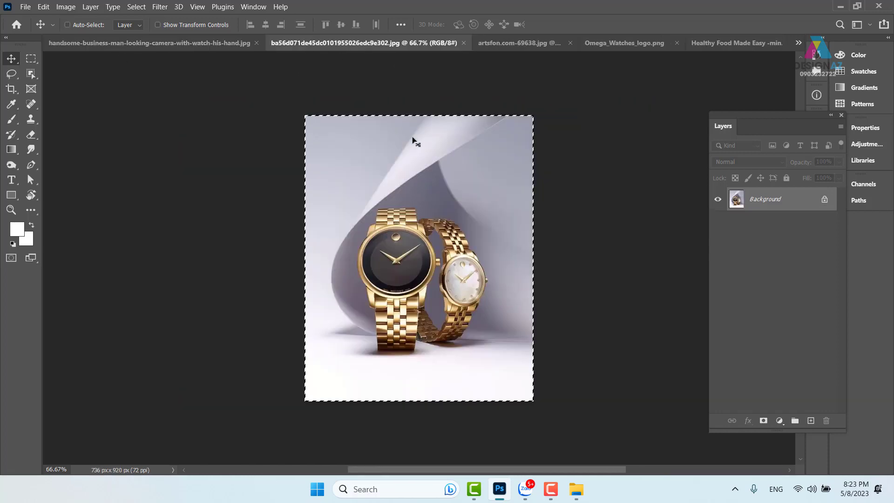
click(205, 41)
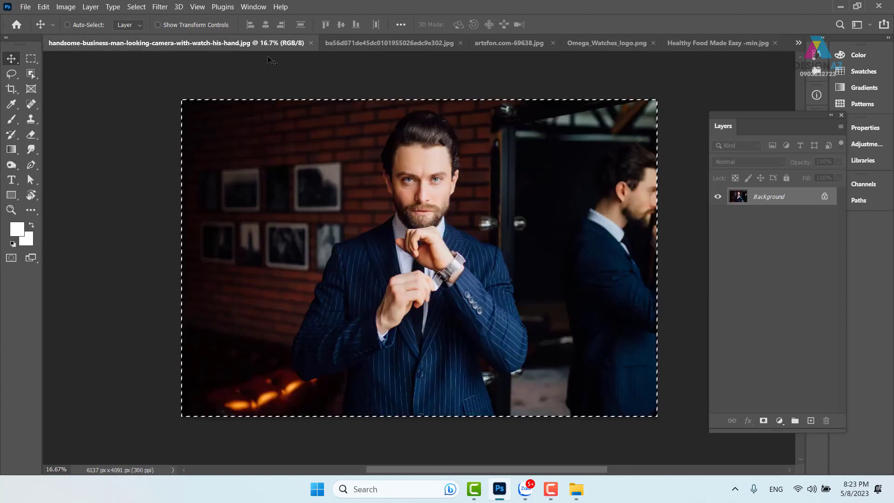
click(311, 42)
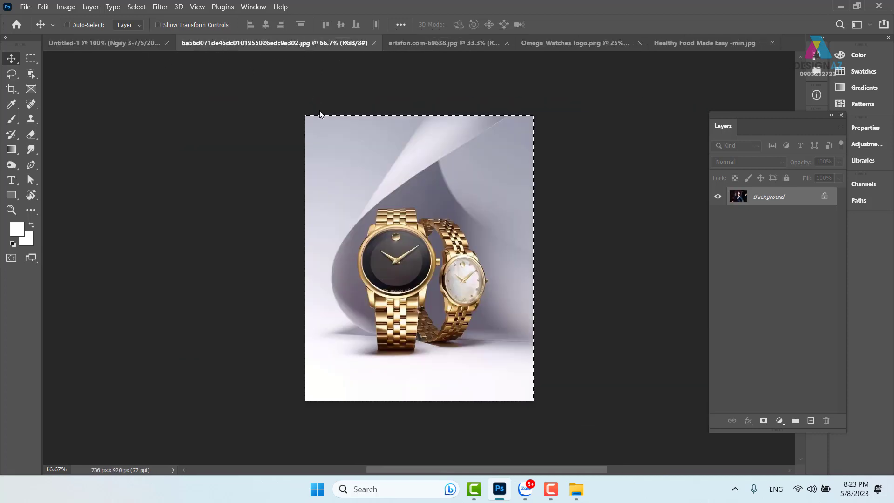
click(374, 43)
click(120, 42)
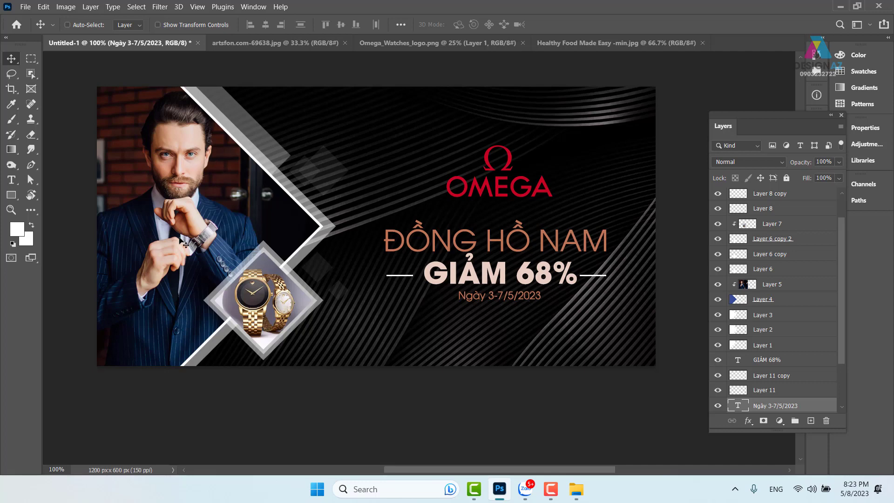
Step: Paste the food photo above Layer 5 and scale it down to about 60%
right_click(192, 203)
click(215, 207)
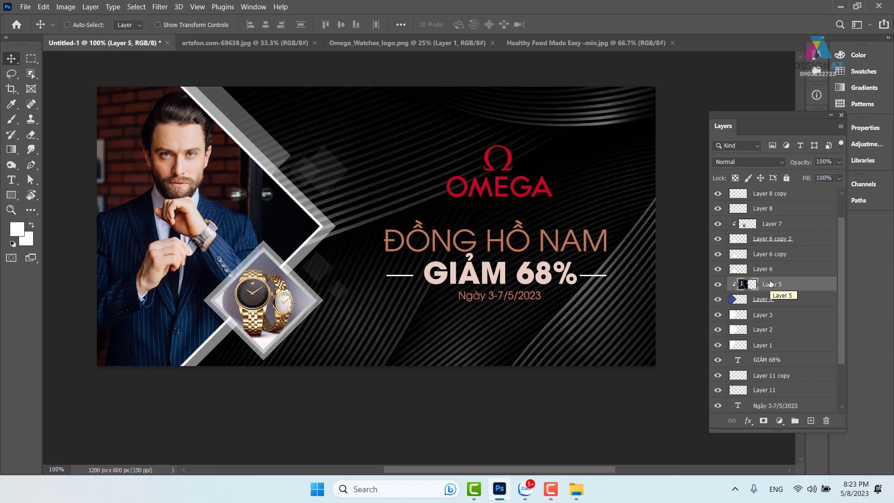
key(ctrl)
key(ctrl+v)
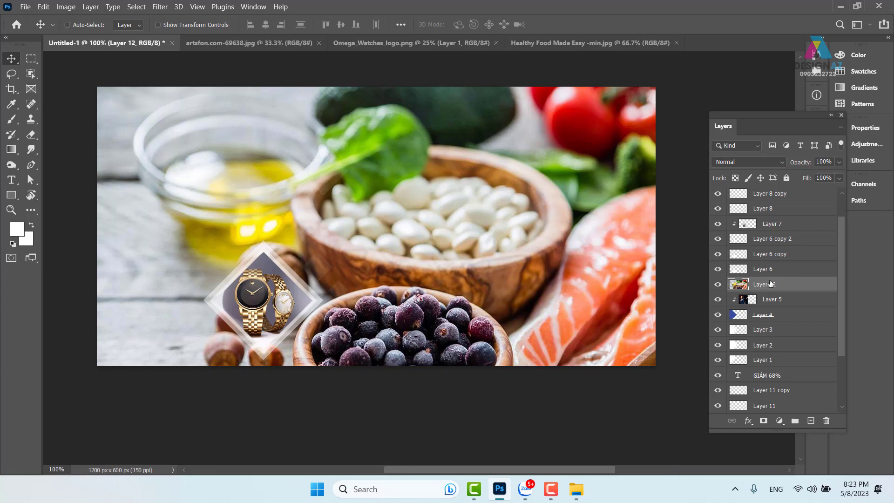
key(ctrl+t)
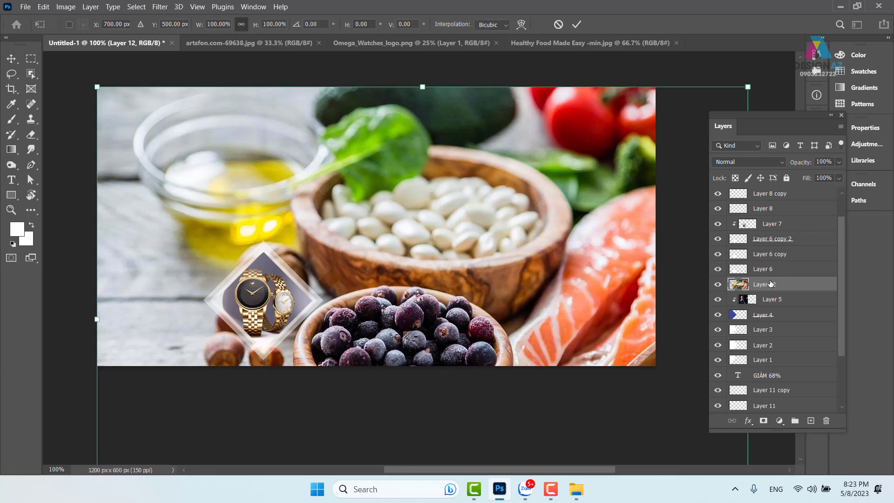
key(ctrl+minus)
key(ctrl+minus)
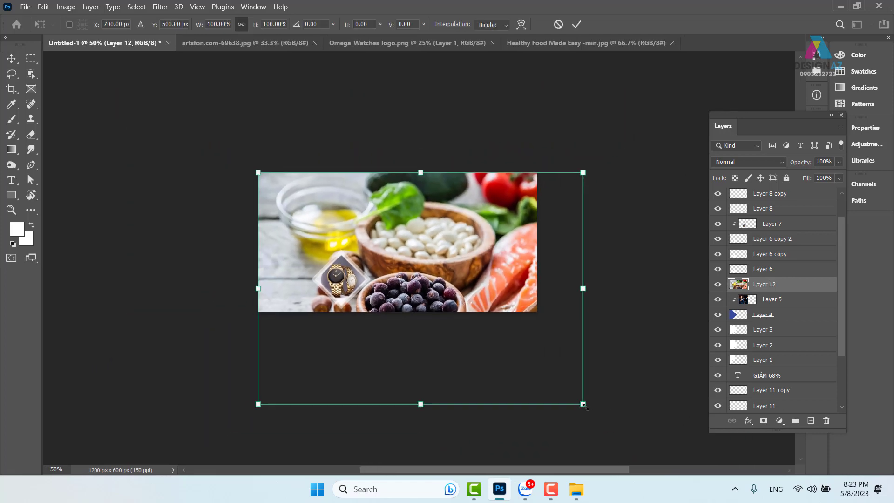
drag(584, 406, 458, 323)
key(Return)
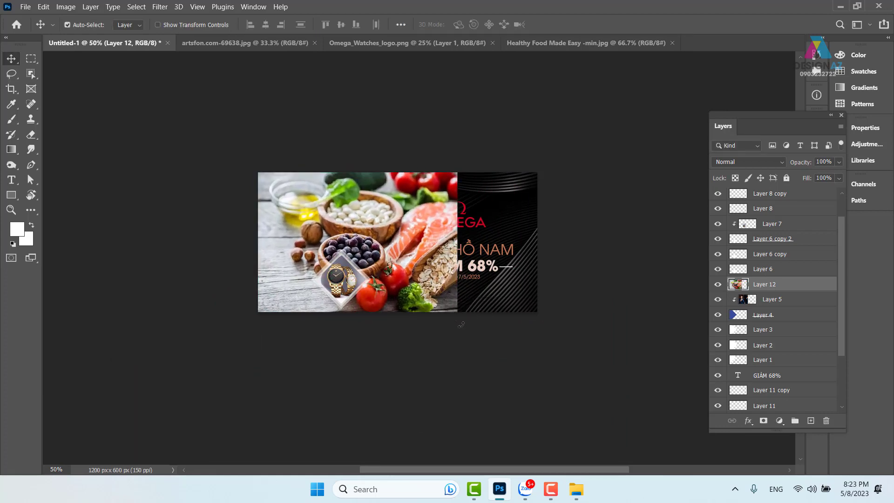
key(ctrl+plus)
key(ctrl)
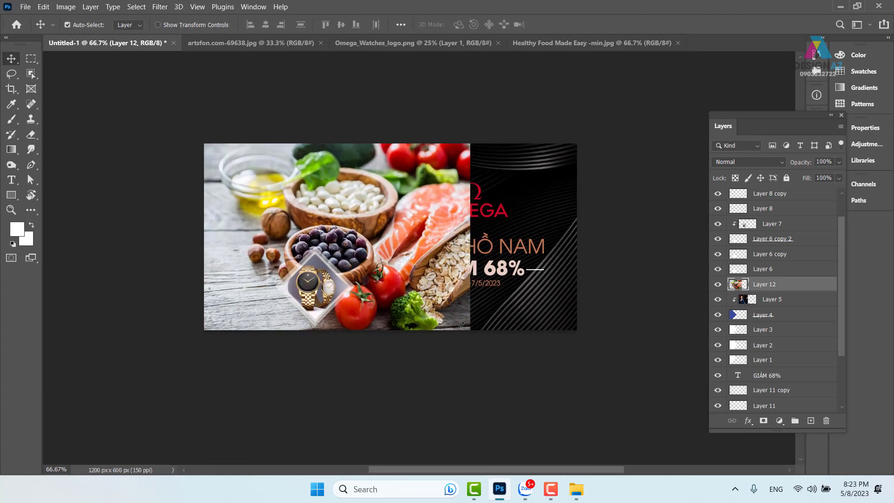
Step: Clip the food photo (Layer 12) to Layer 5 and shift it left to show salmon and tomatoes
key(ctrl+alt+g)
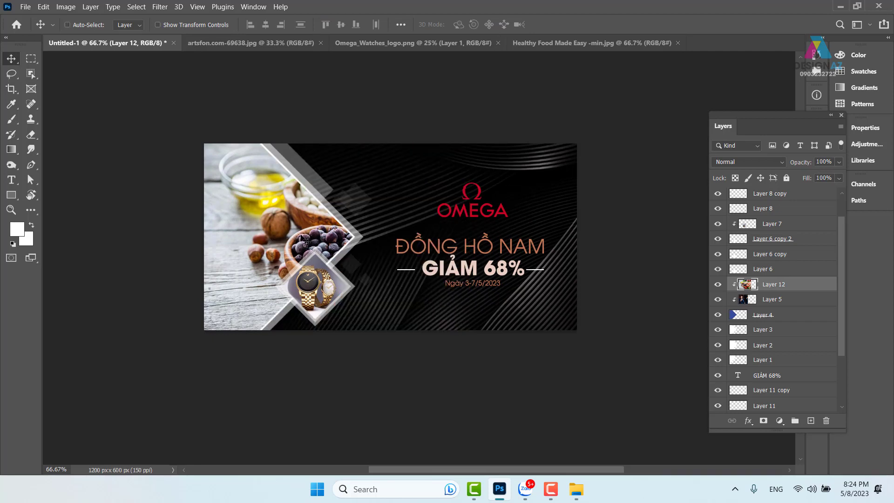
drag(251, 222, 189, 225)
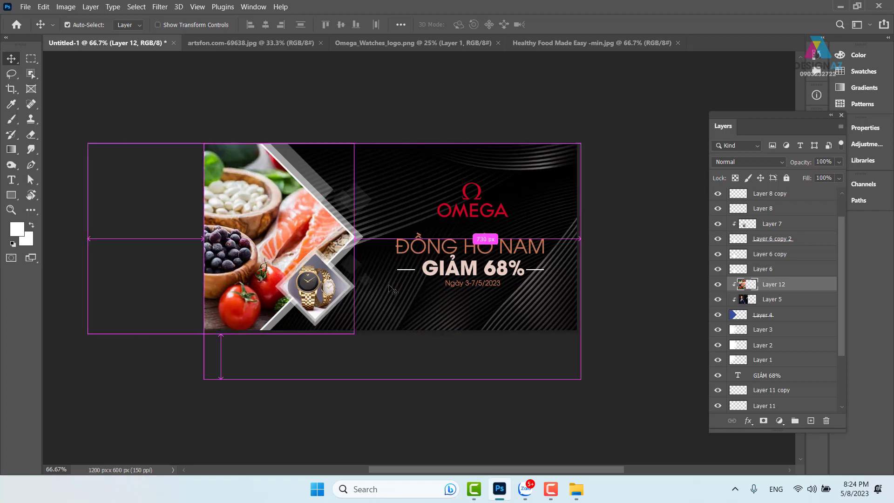
key(ctrl+plus)
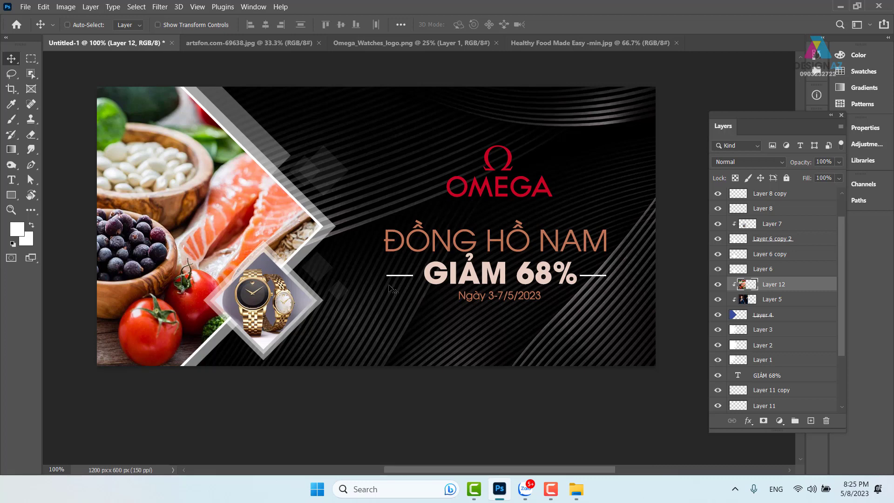
click(31, 59)
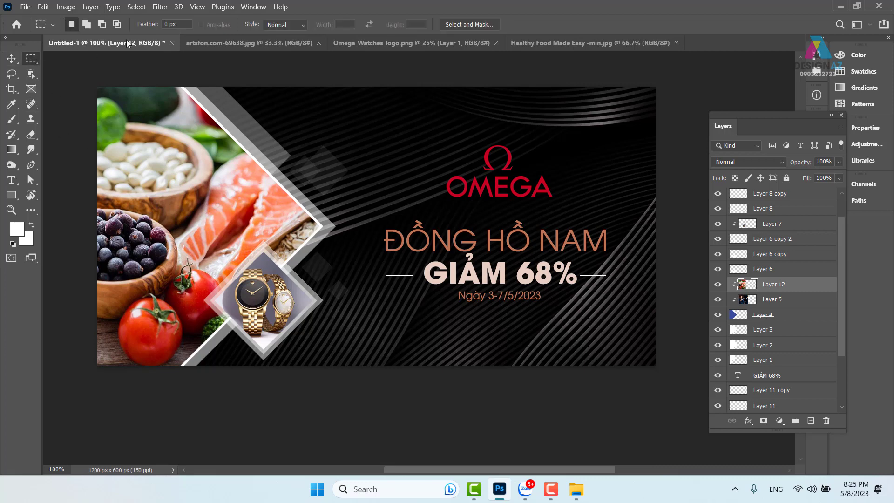
click(180, 24)
key(v)
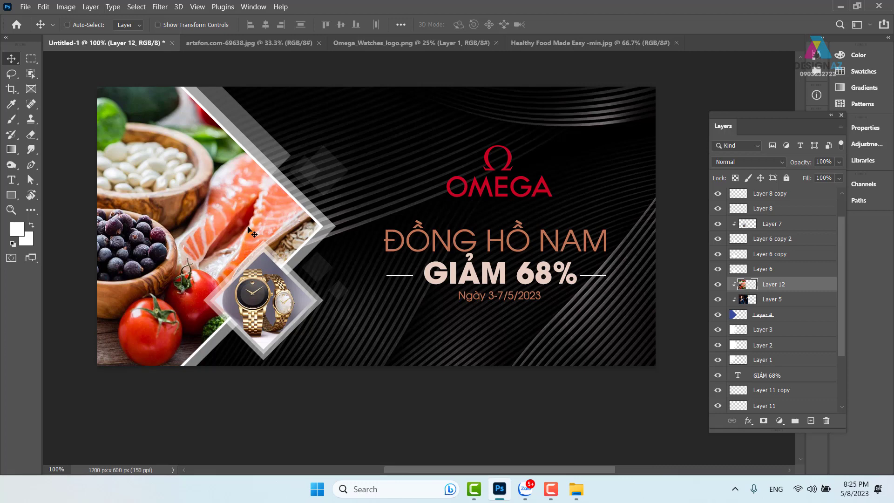
Step: Extract the font RAR archive on New Volume (E:) to a 'font' folder
click(575, 489)
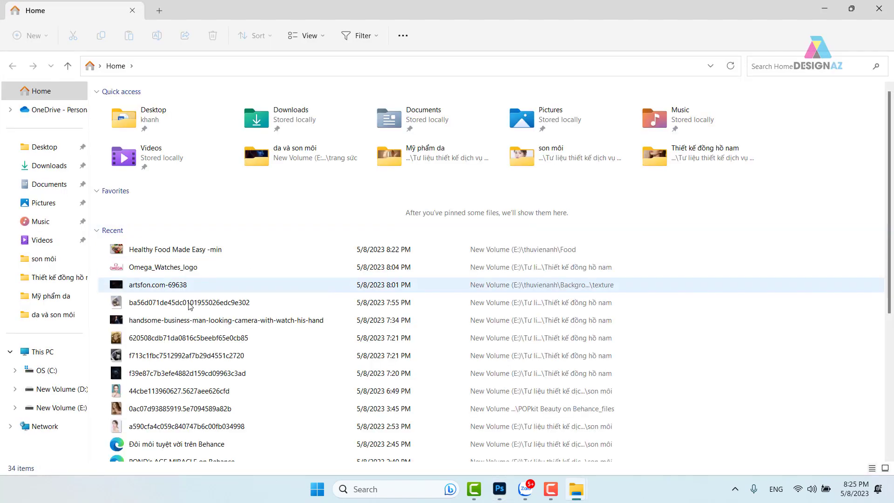
click(68, 408)
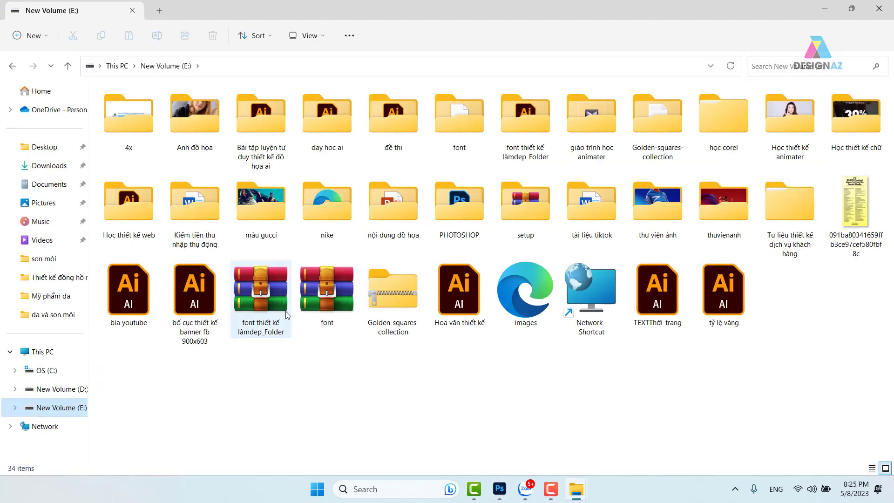
click(327, 294)
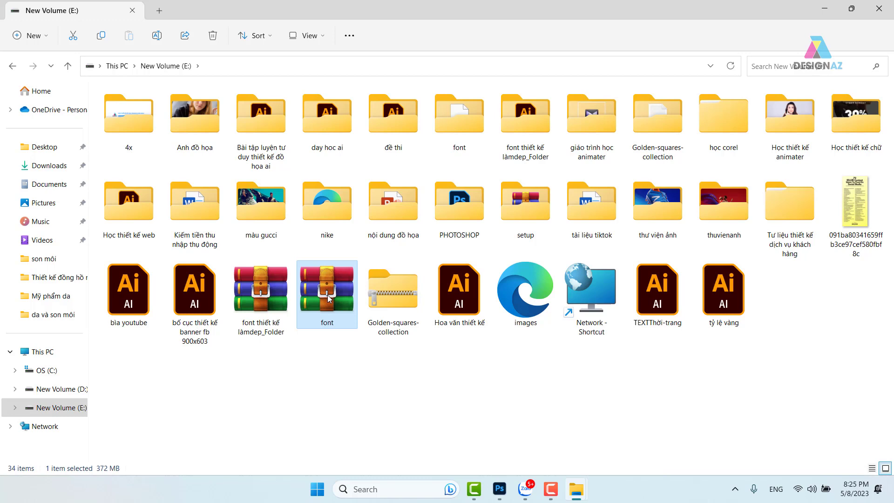
right_click(327, 295)
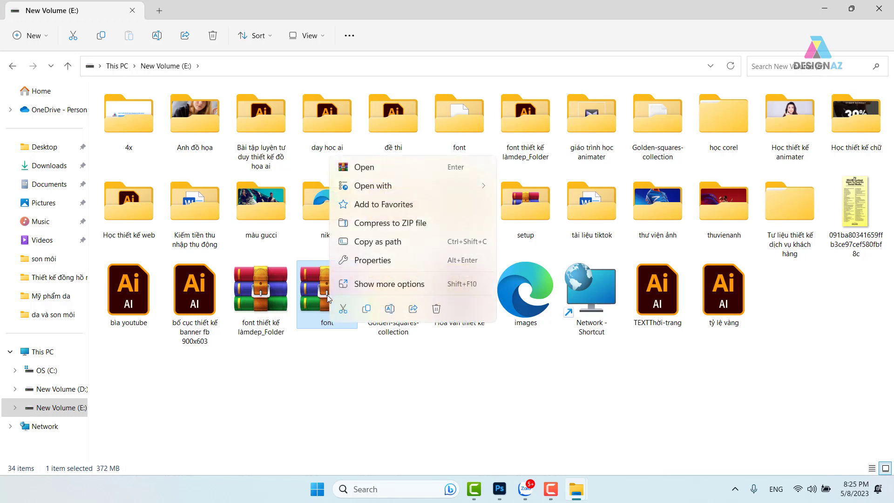
click(404, 284)
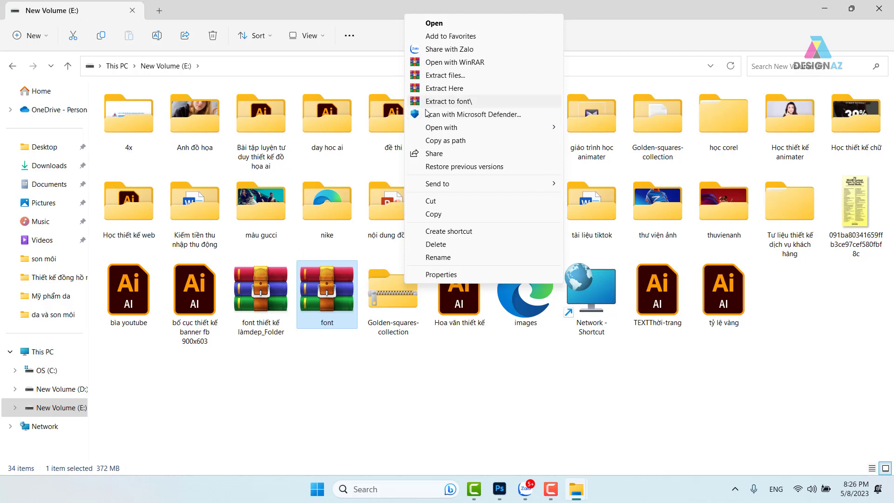
click(437, 350)
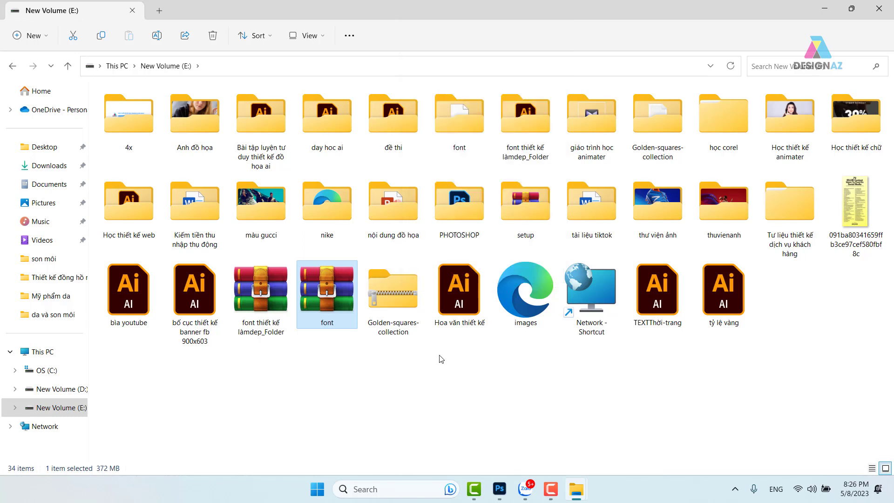
click(467, 119)
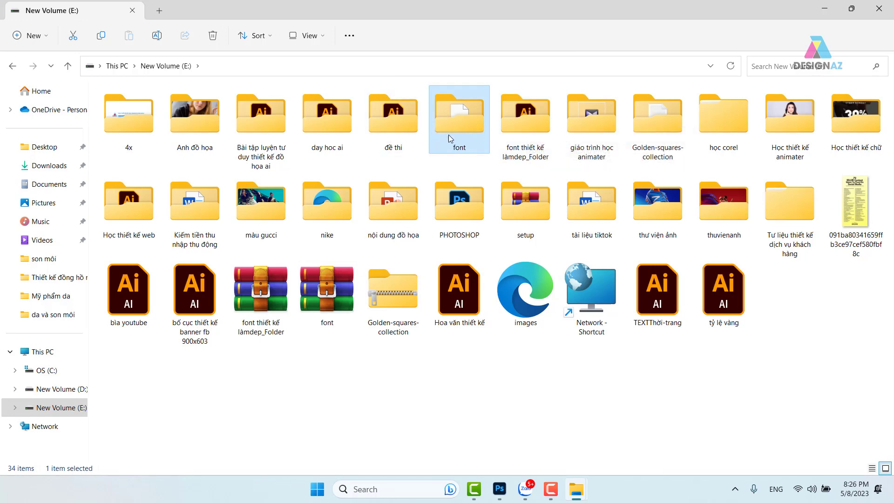
Step: Navigate through font > font > 600.fonts.sh into the 600.fonts folder
double_click(472, 124)
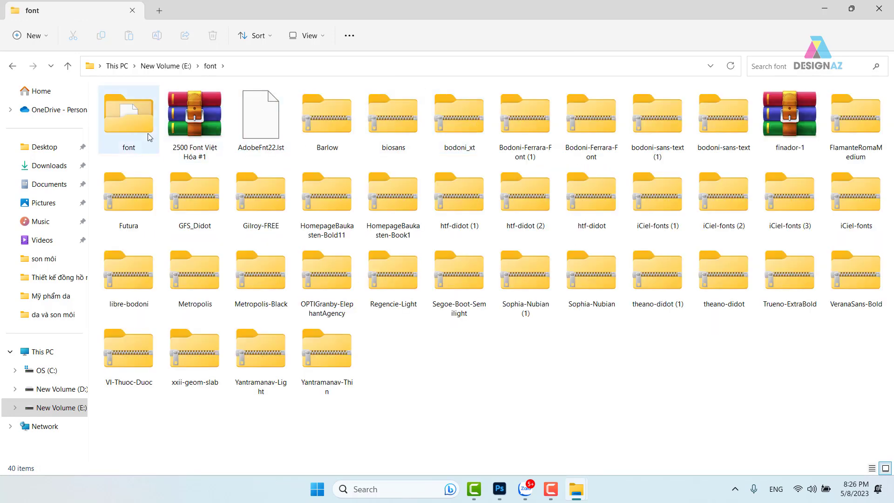
double_click(129, 116)
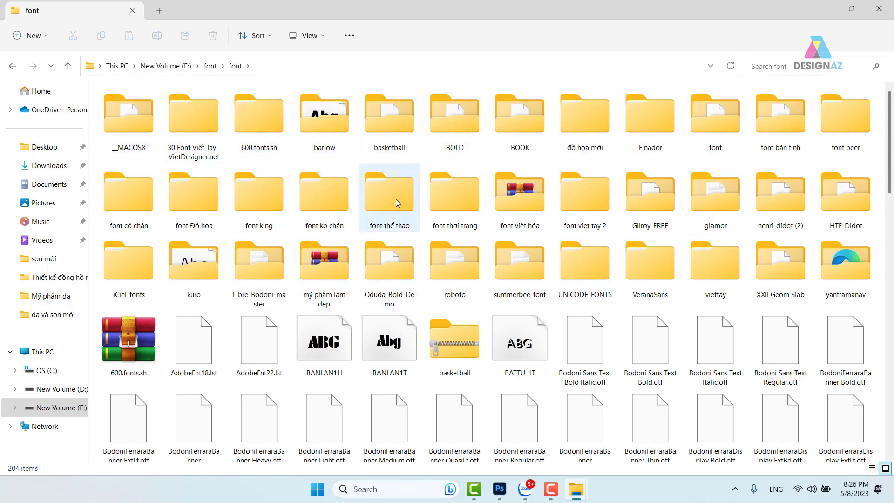
double_click(262, 122)
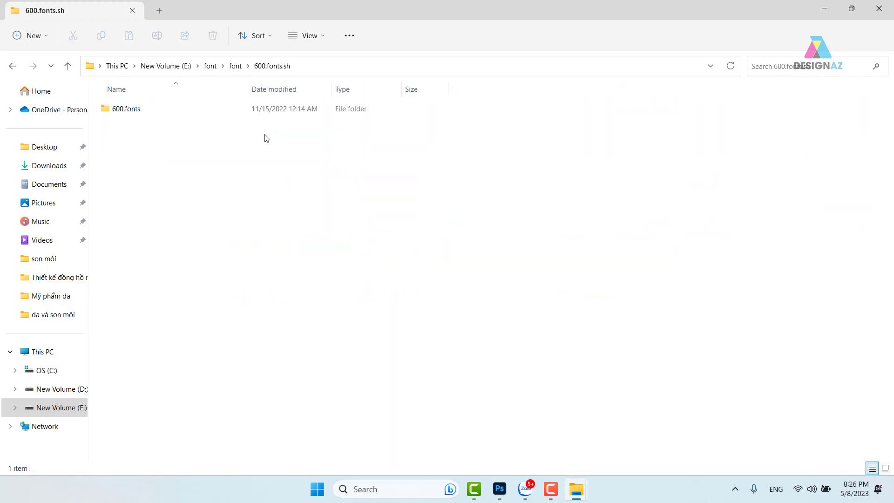
double_click(124, 113)
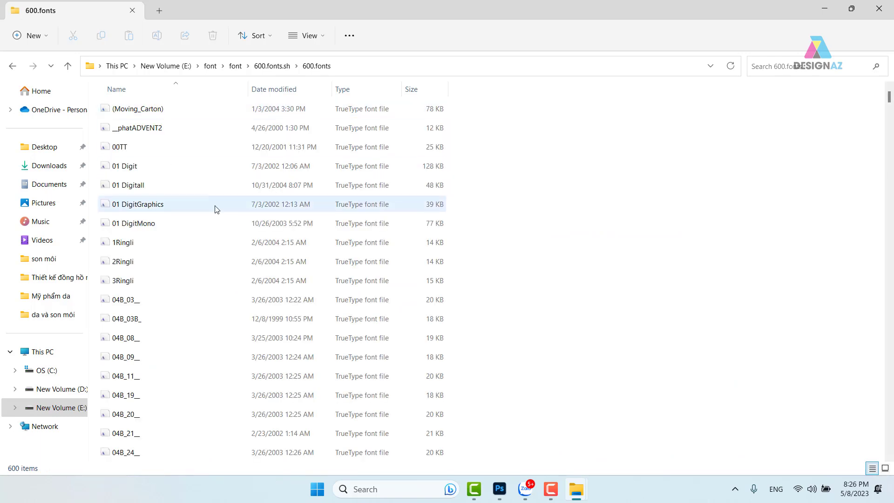
Step: Preview the ADVENT and 01 Digit fonts, then bring up the 01 Digitall file's actions
double_click(112, 129)
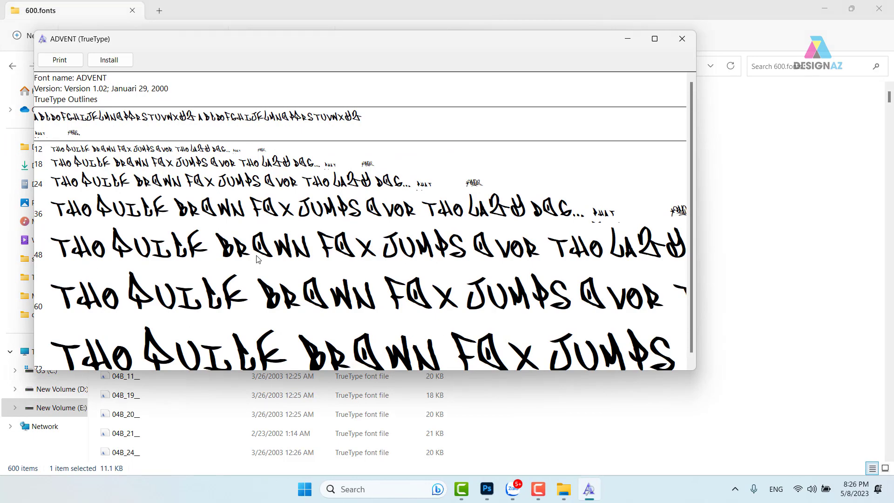
click(682, 38)
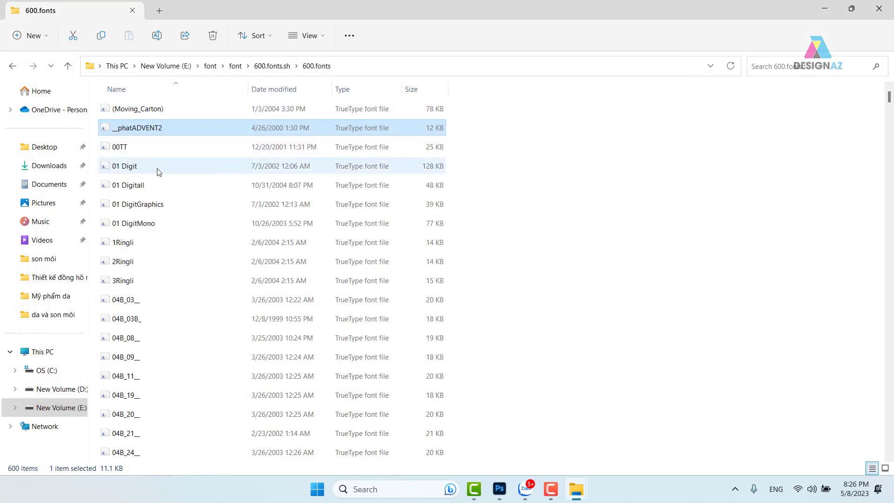
double_click(139, 168)
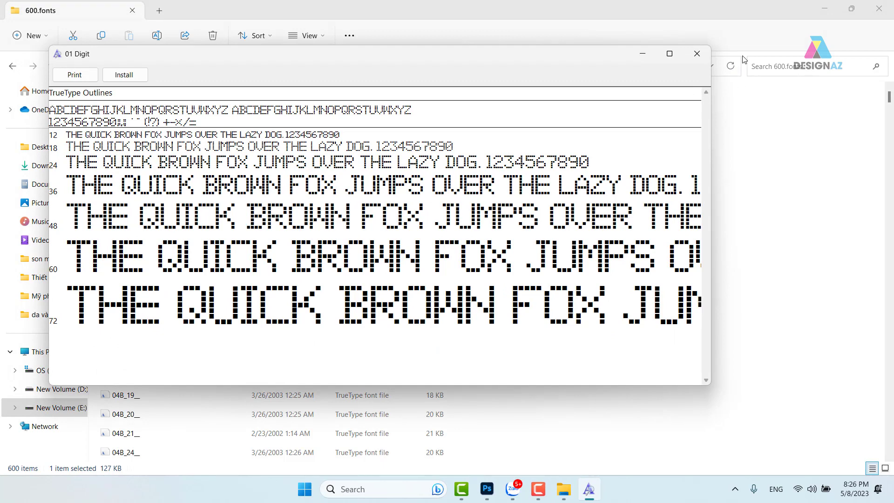
click(697, 53)
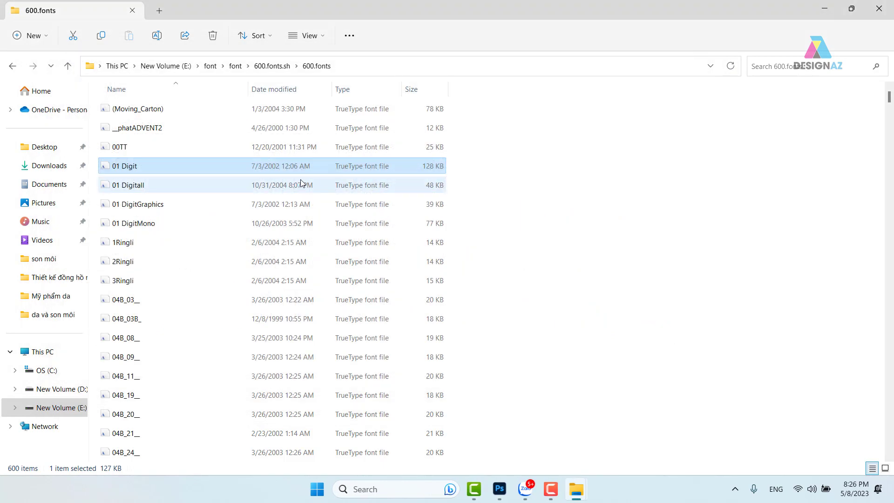
click(121, 187)
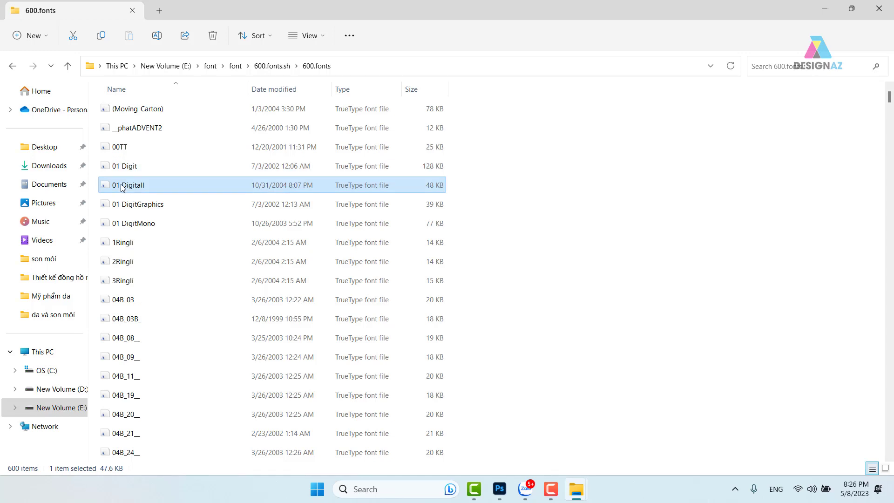
right_click(122, 187)
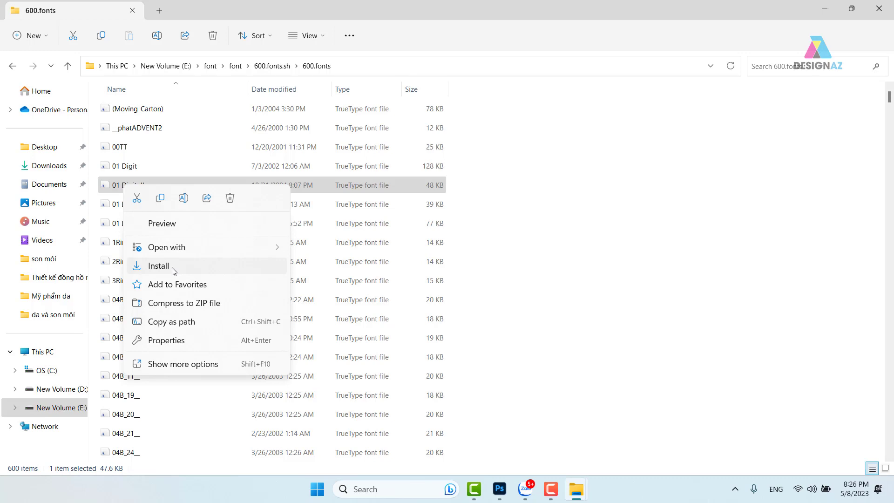
click(126, 167)
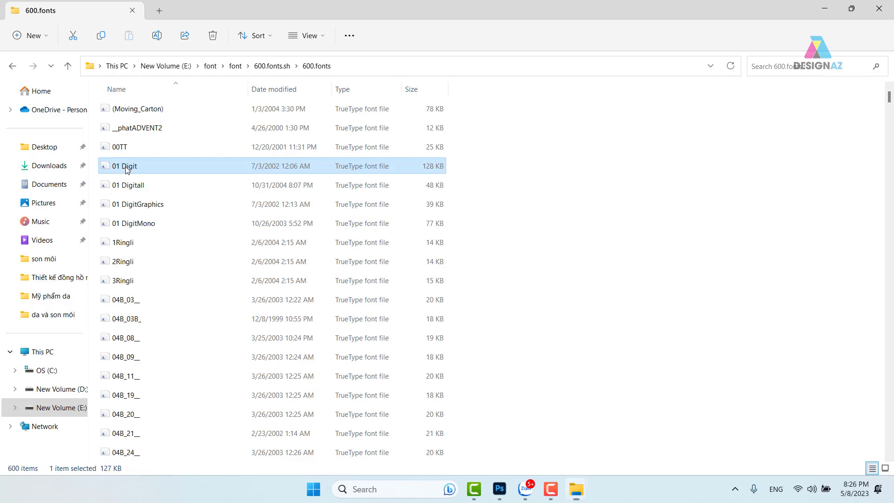
Step: Preview the 01 Digit font, then install it from its context menu
double_click(127, 168)
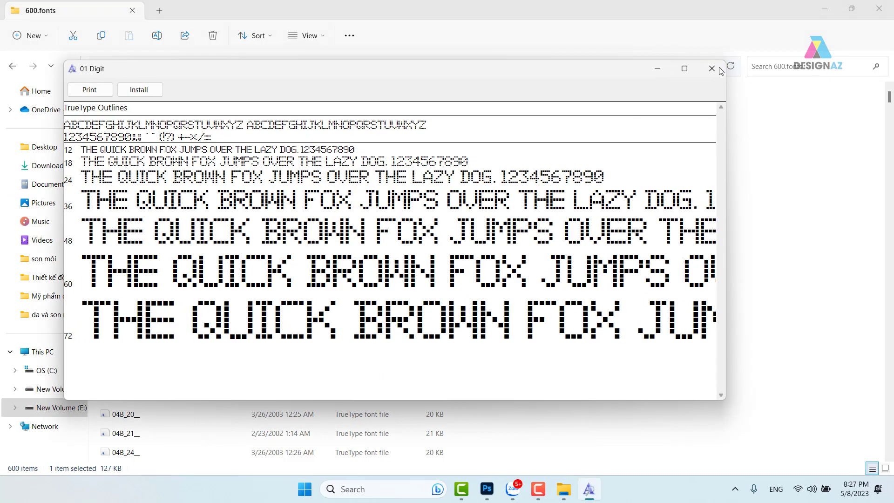
click(712, 69)
right_click(132, 169)
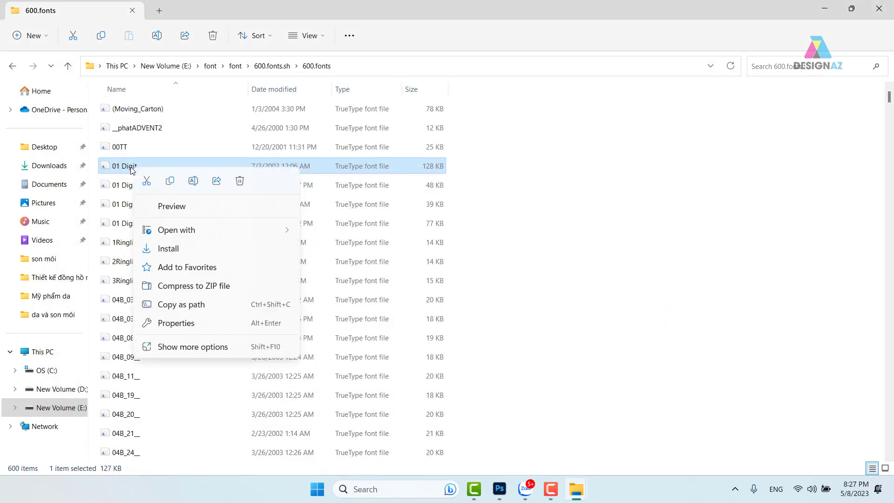
click(177, 252)
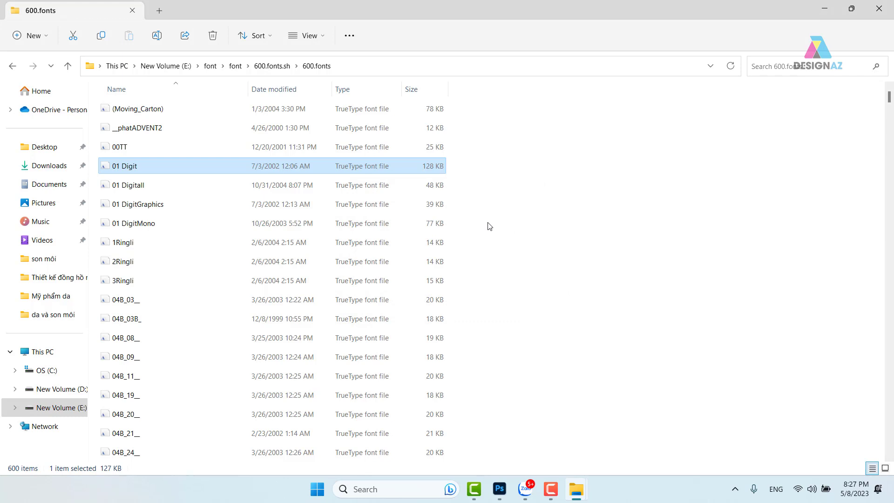
Step: Begin renaming the 01 Digit file twice and cancel both, keeping its original name
click(145, 166)
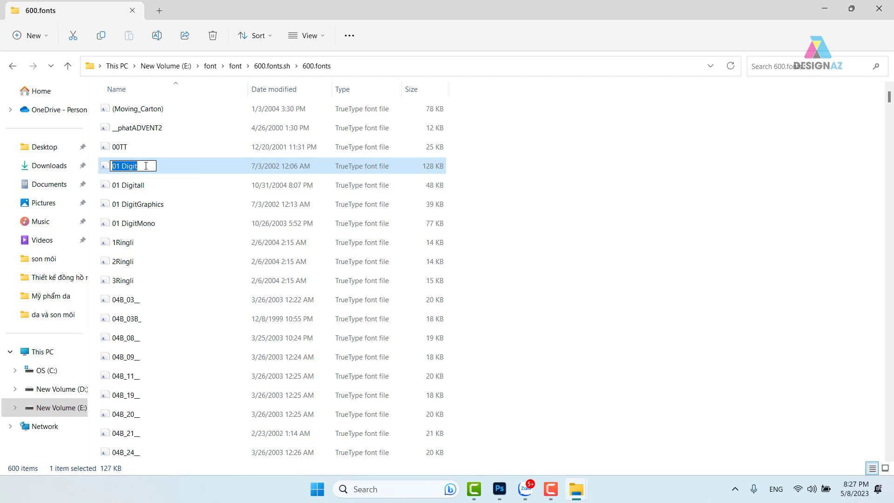
click(629, 235)
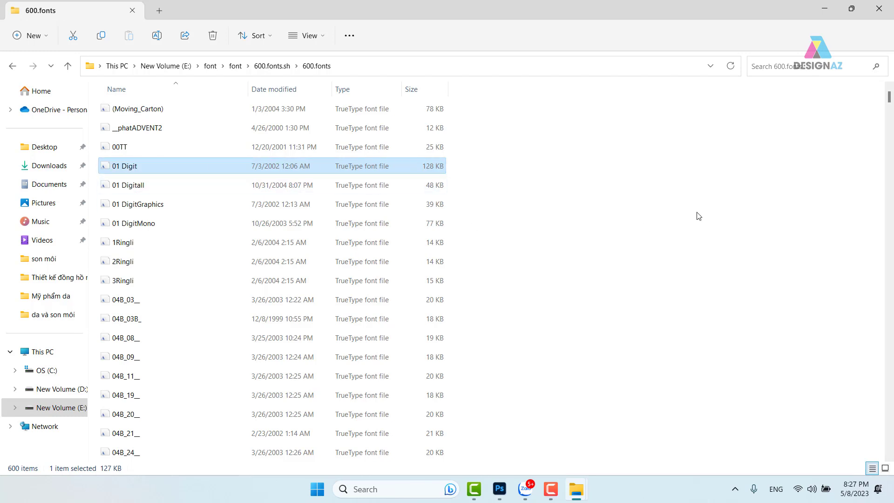
right_click(158, 164)
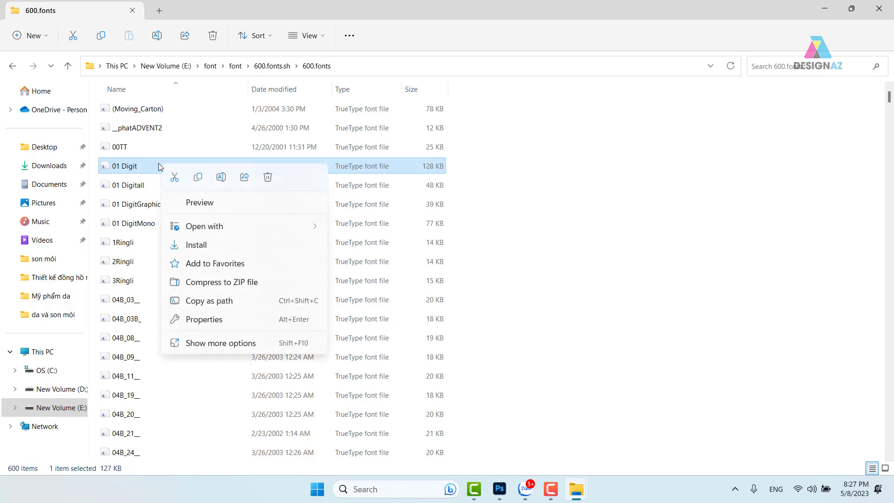
click(232, 347)
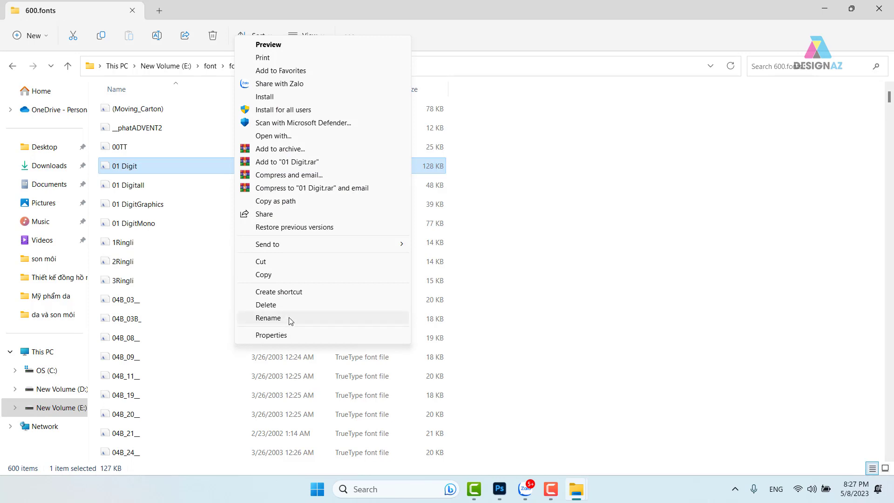
click(268, 318)
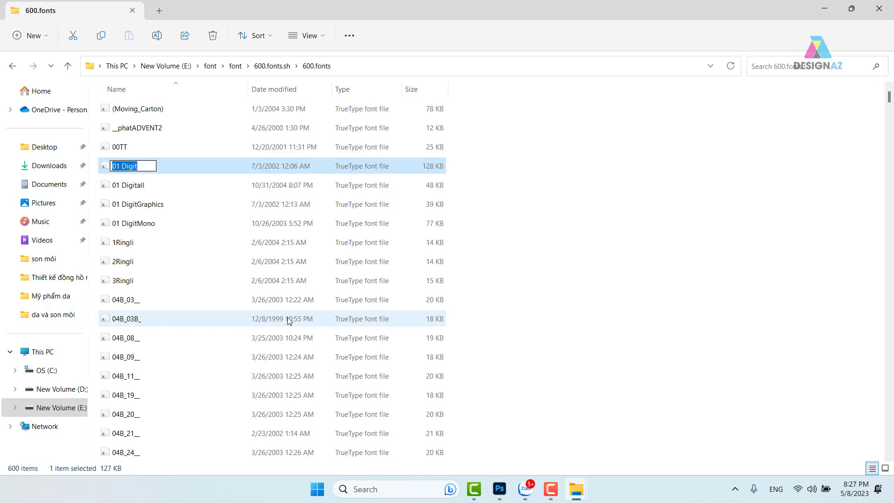
click(703, 337)
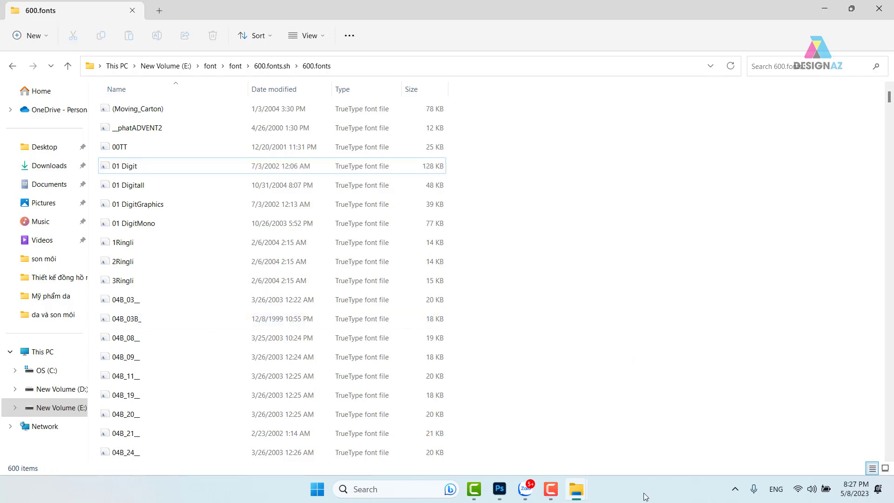
Step: In the Omega banner, set the GIẢM 68% text layer to 01 Digit Regular
click(500, 488)
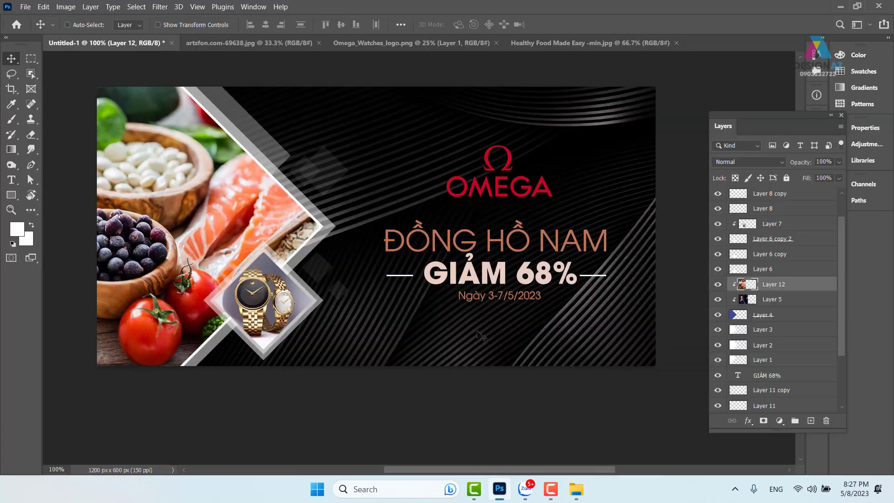
right_click(489, 274)
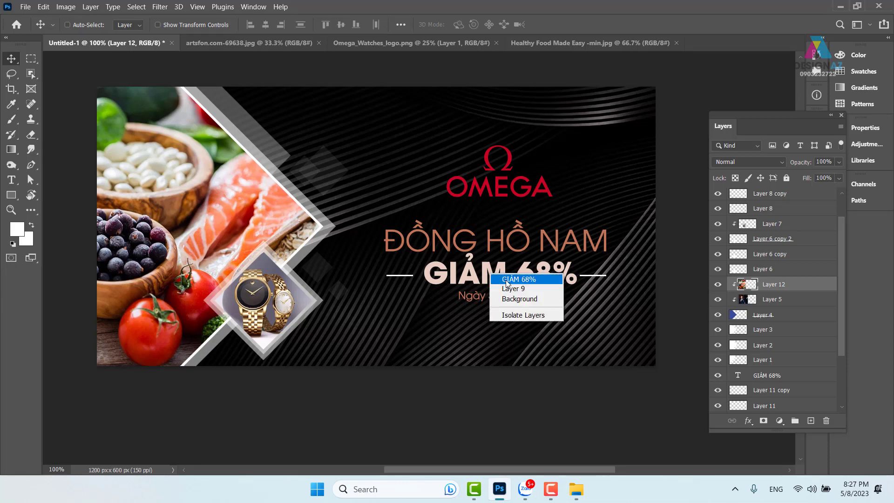
click(506, 281)
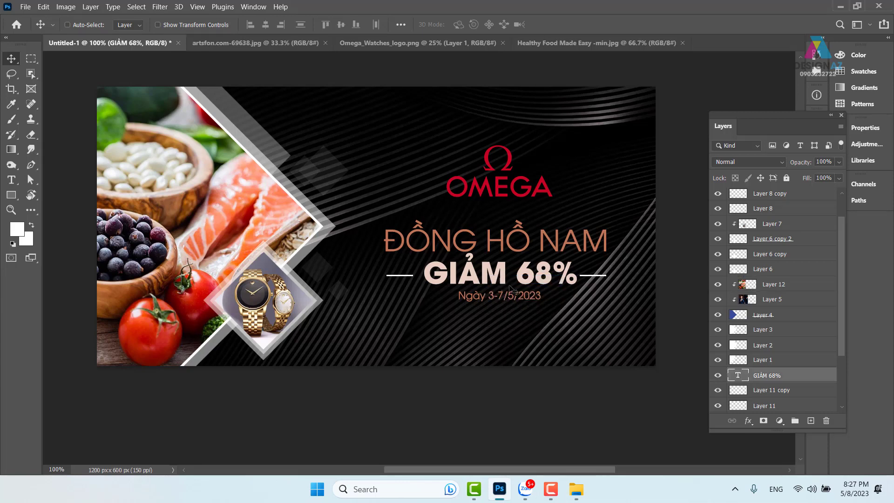
key(t)
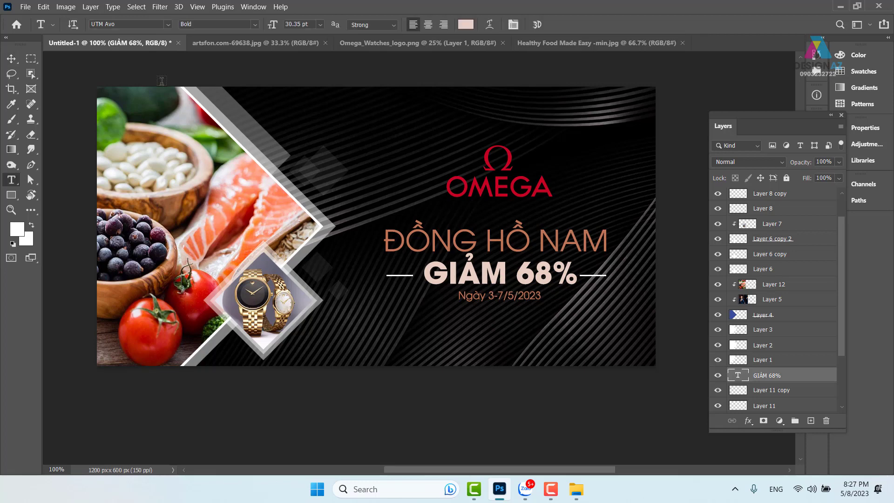
click(130, 22)
text(01 Digit)
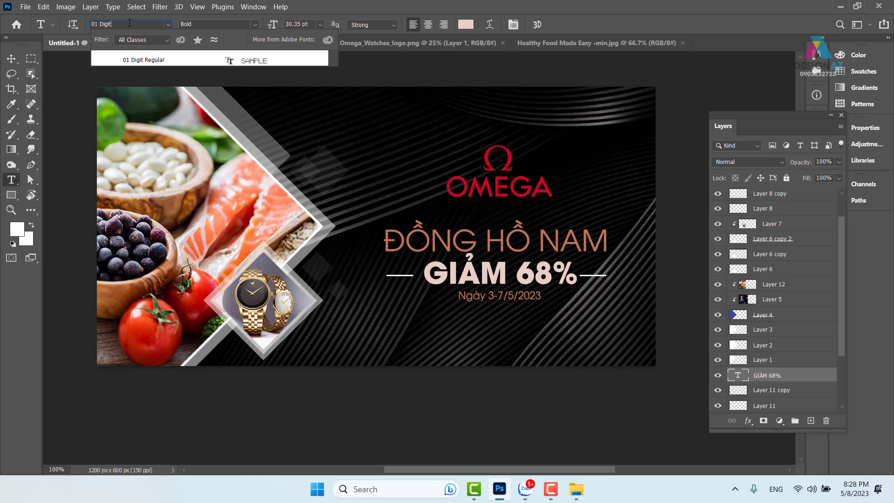
click(158, 60)
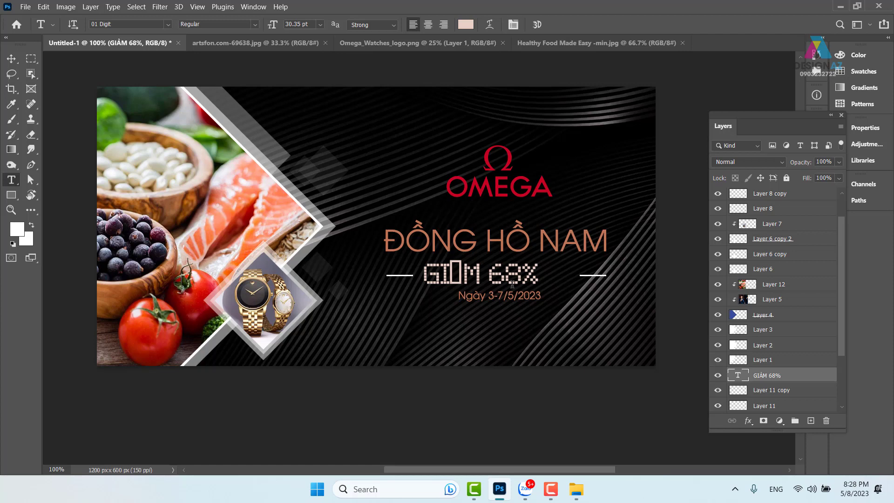
Step: Change the text to GIAM, then undo both edits to restore UTM Avo Bold
click(461, 271)
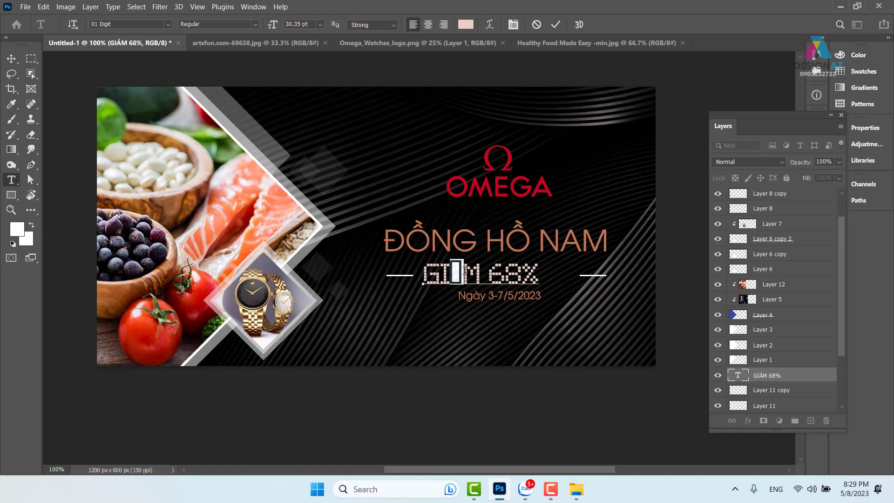
key(BackSpace)
key(BackSpace)
text(IA)
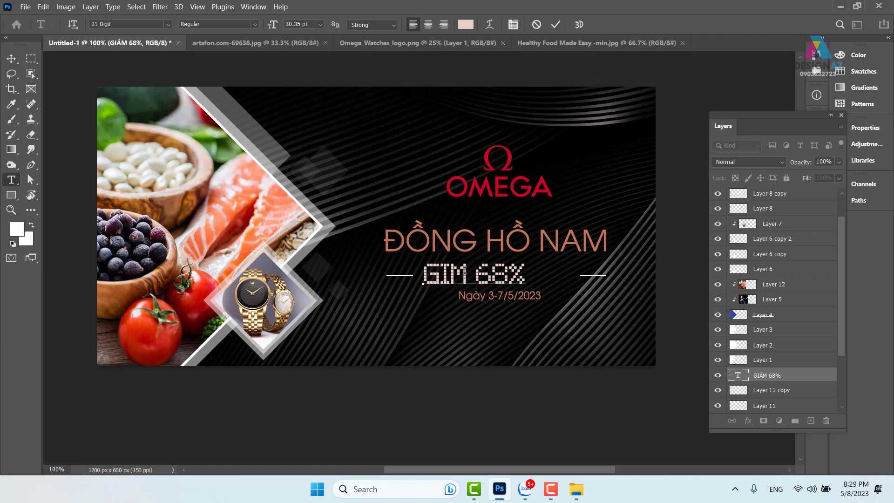
click(11, 59)
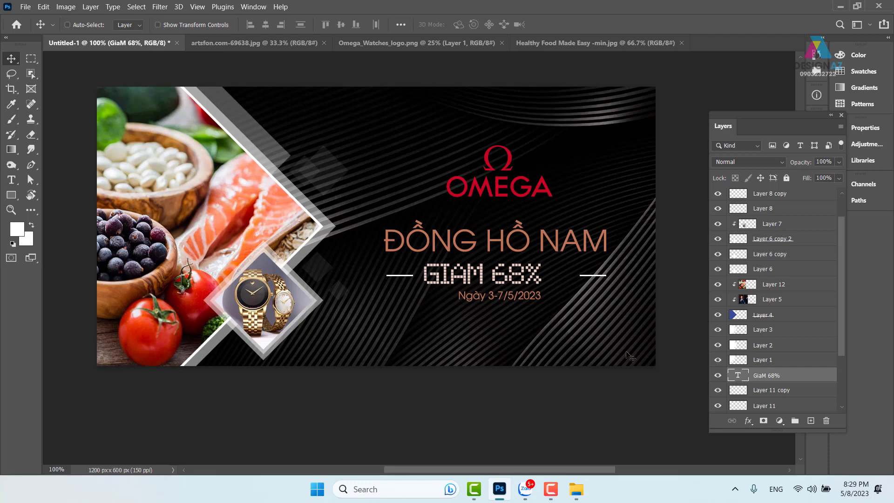
key(ctrl+z)
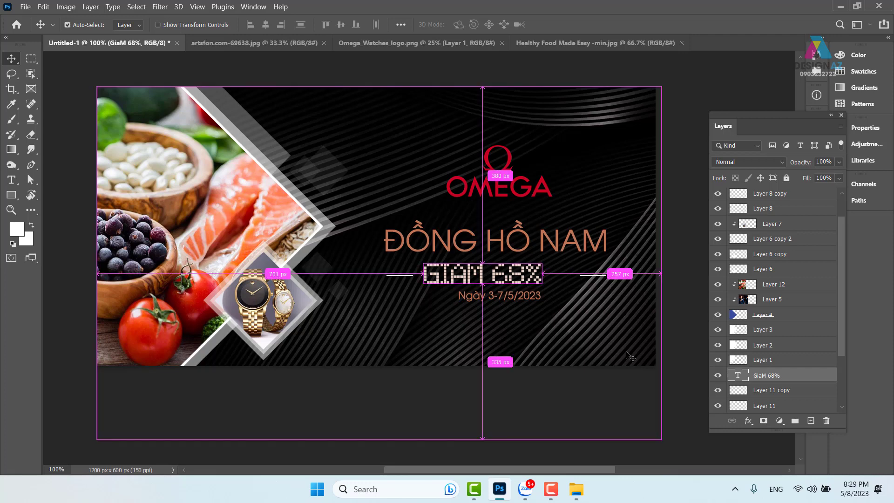
key(ctrl+z)
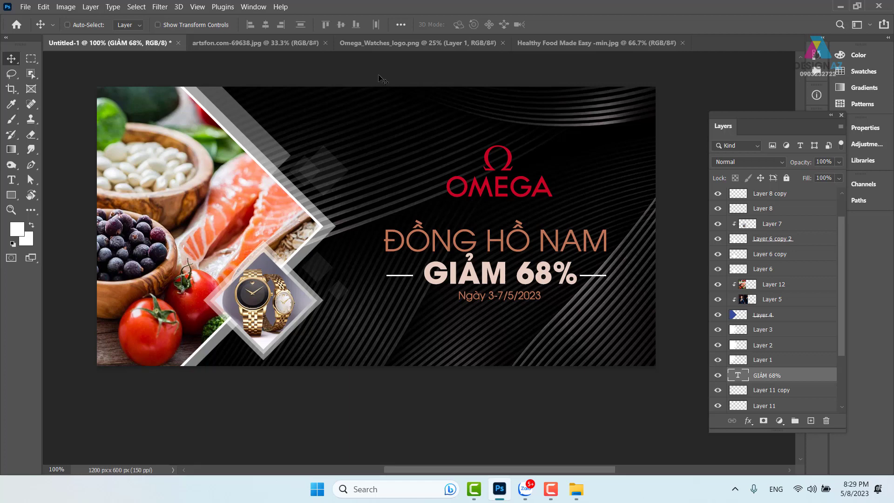
key(t)
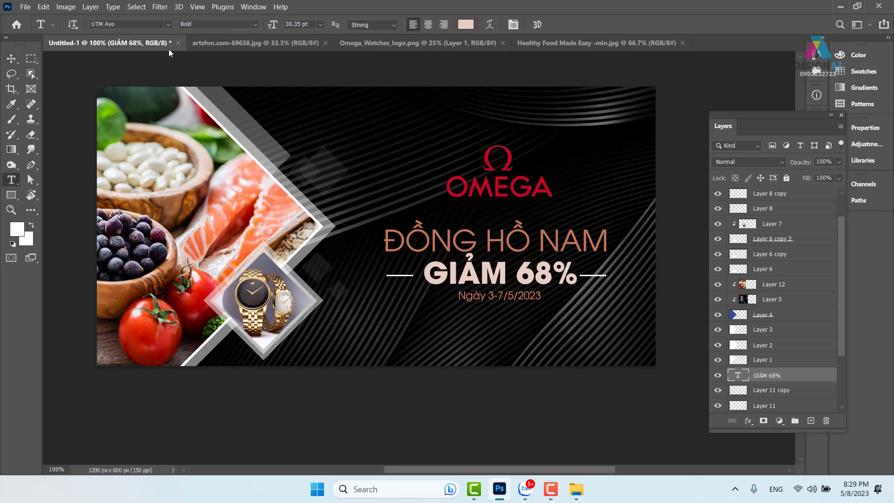
Step: Bring back the 600.fonts window and cancel an F2 rename of 01 Digit, then return to Photoshop
mouse_move(570, 493)
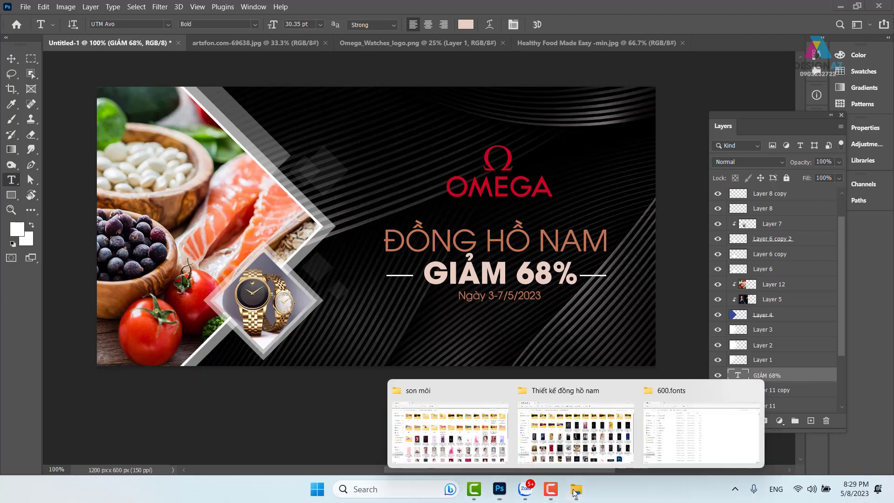
click(487, 395)
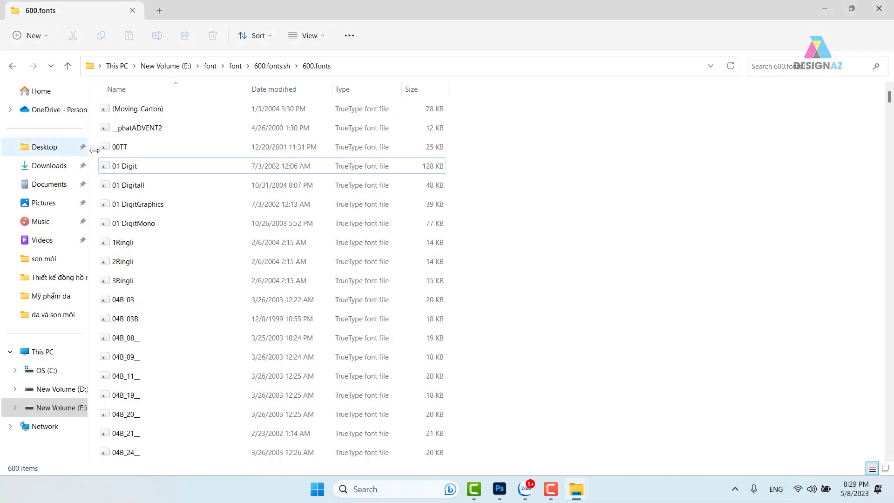
click(142, 167)
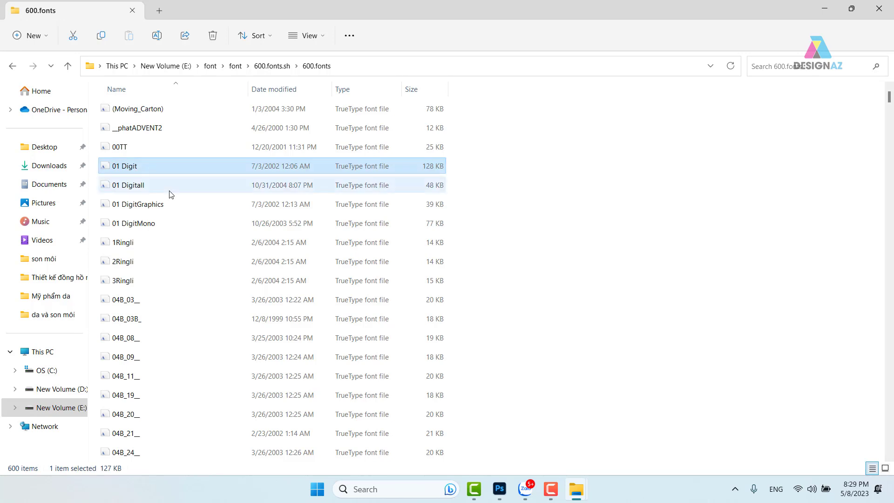
key(F2)
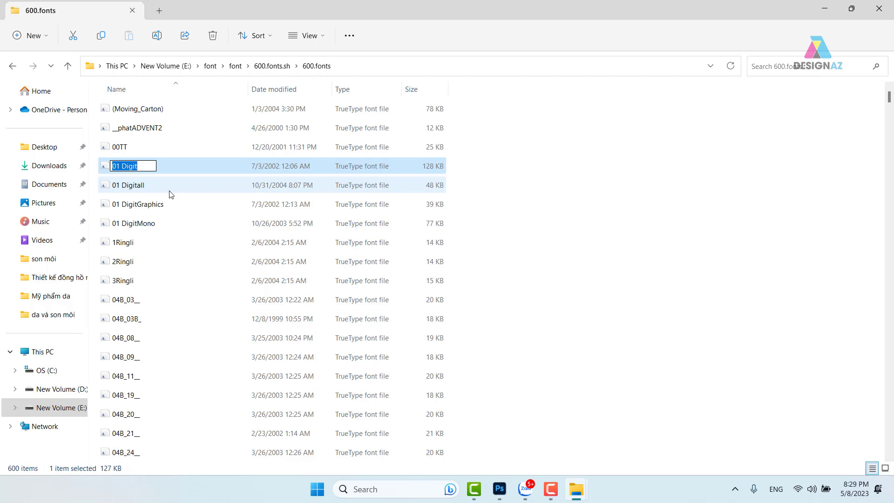
click(528, 240)
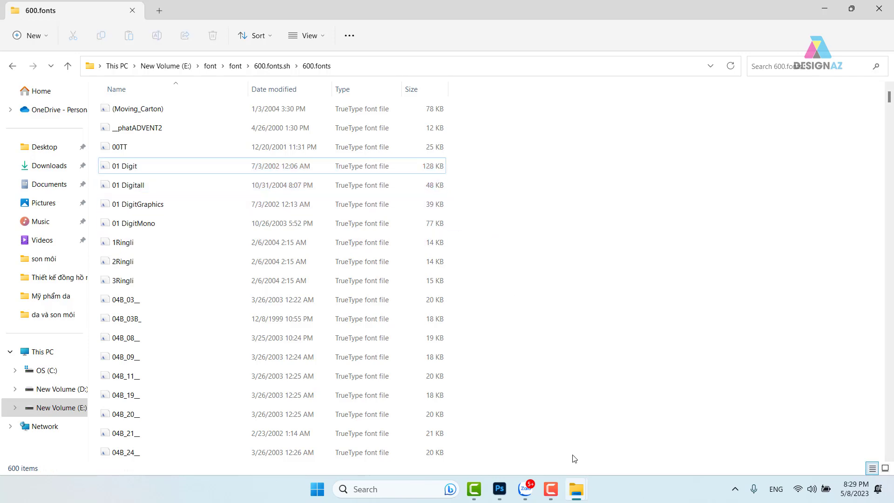
click(500, 489)
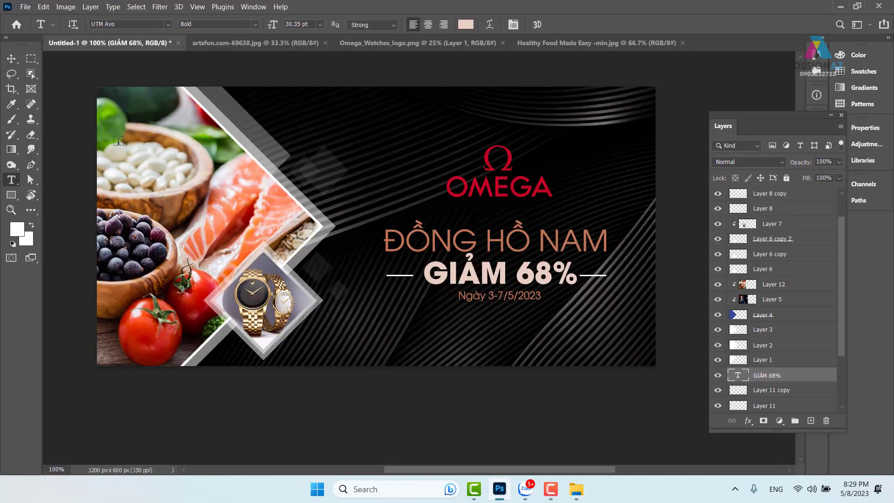
Step: Choose 01 Digit in the options bar font field for the GIẢM 68% text layer
click(12, 60)
right_click(503, 275)
click(506, 278)
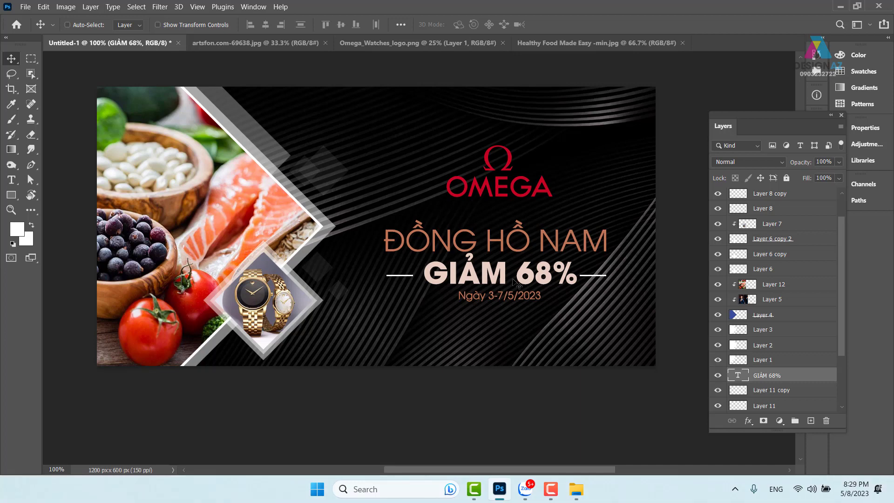
key(t)
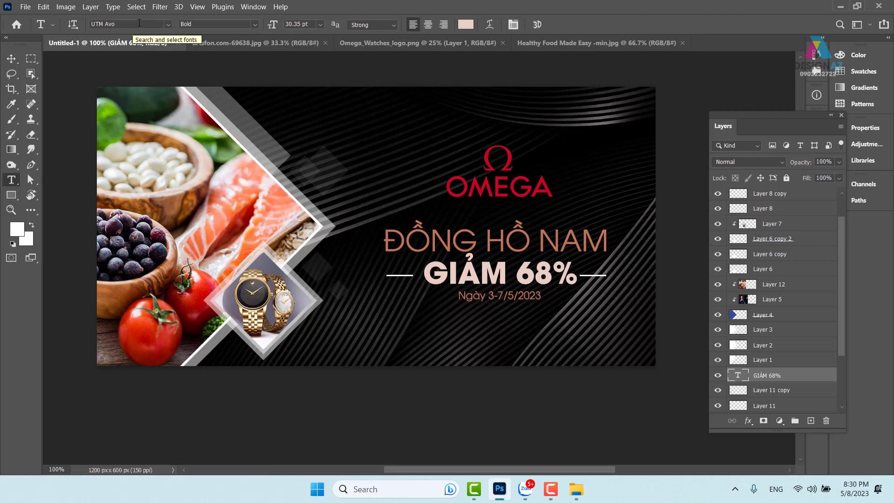
click(131, 27)
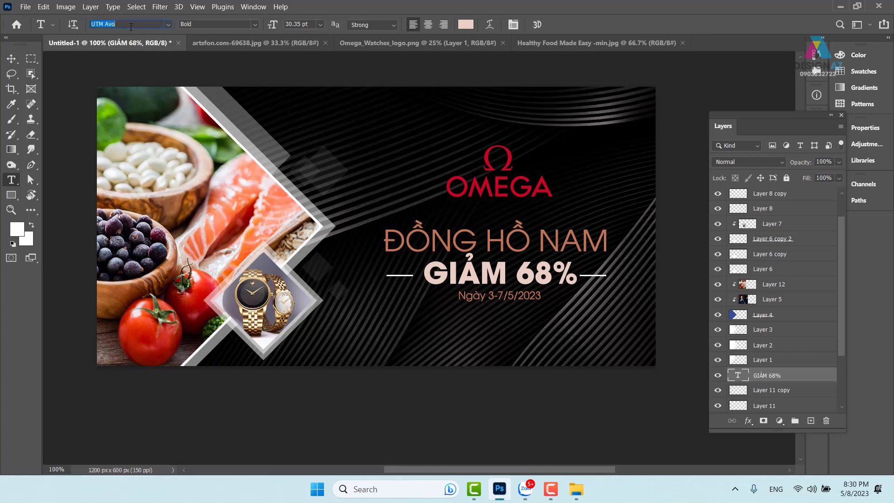
click(167, 24)
scroll(246, 331, down, 3)
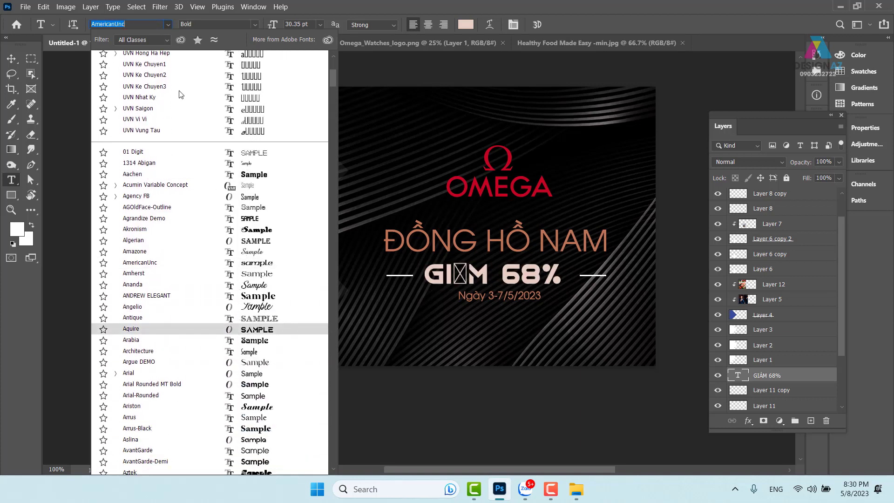
key(Up)
key(Up)
key(Up)
key(Up)
key(Up)
key(Up)
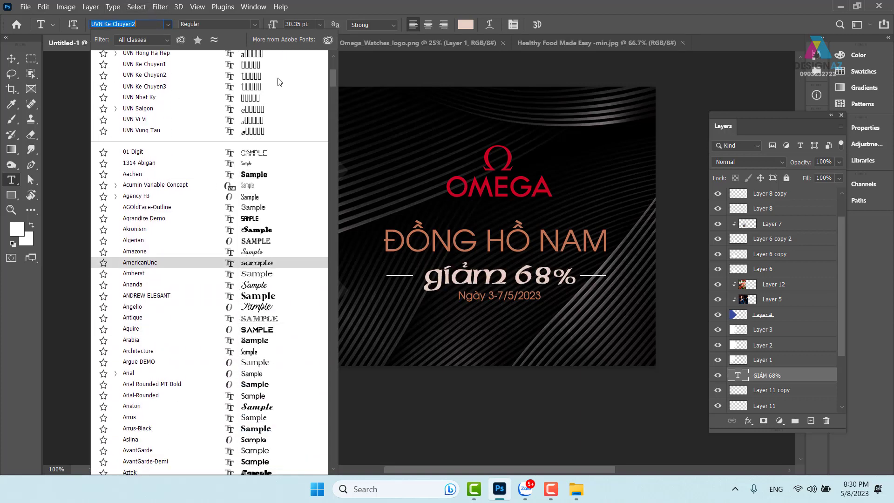
text(01 Digit)
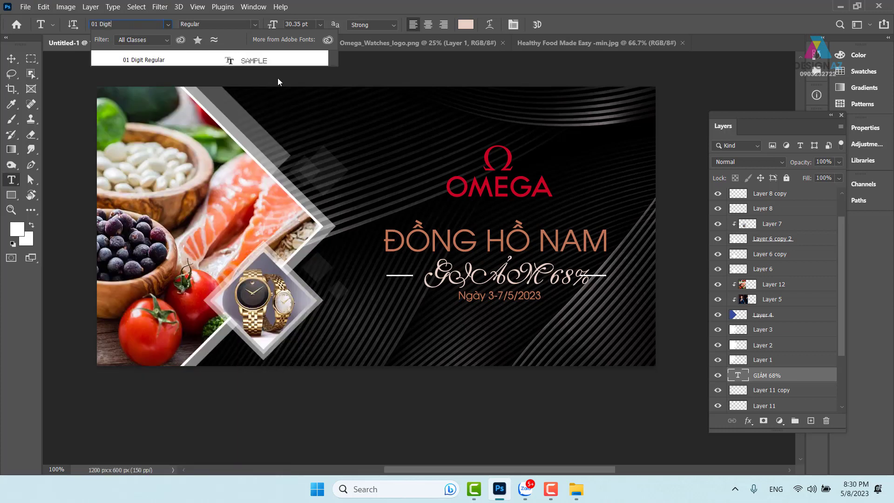
click(253, 62)
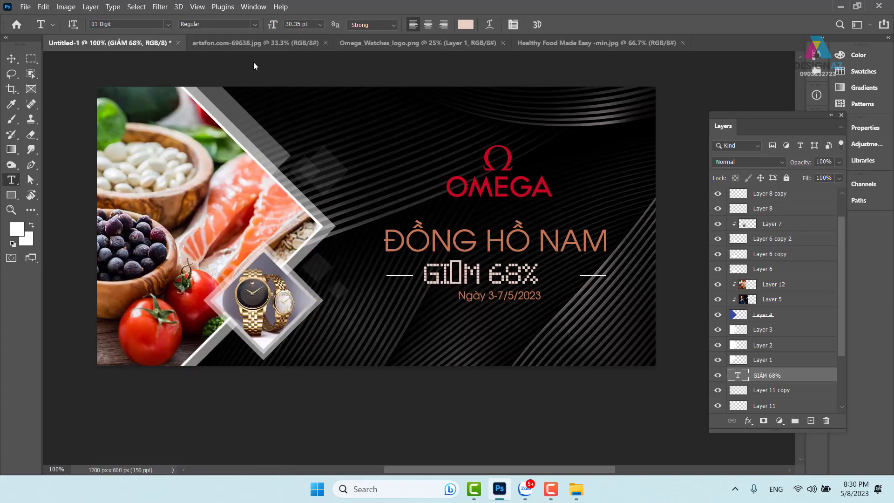
click(12, 58)
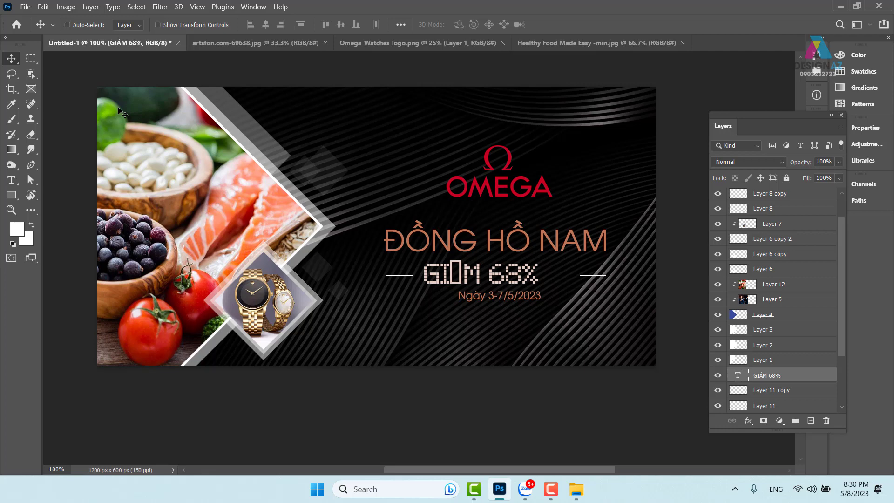
Step: Select Layer 9, the striped background, and drag it down off the canvas
right_click(337, 173)
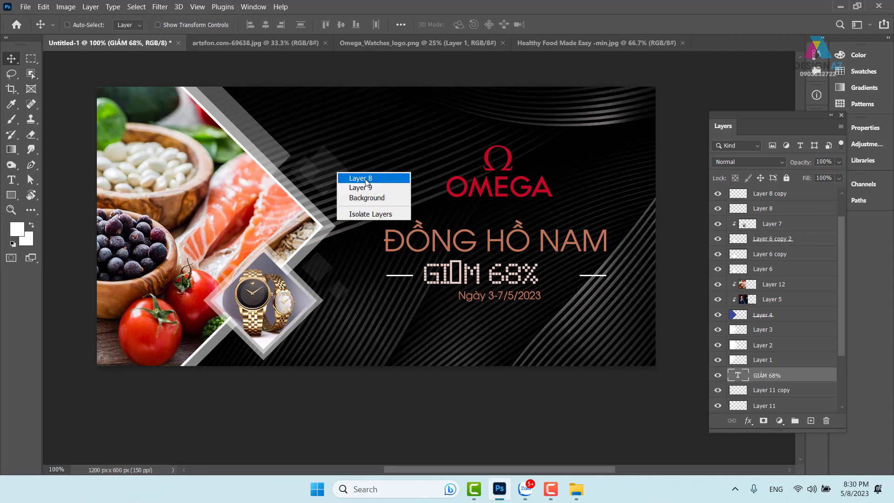
click(366, 180)
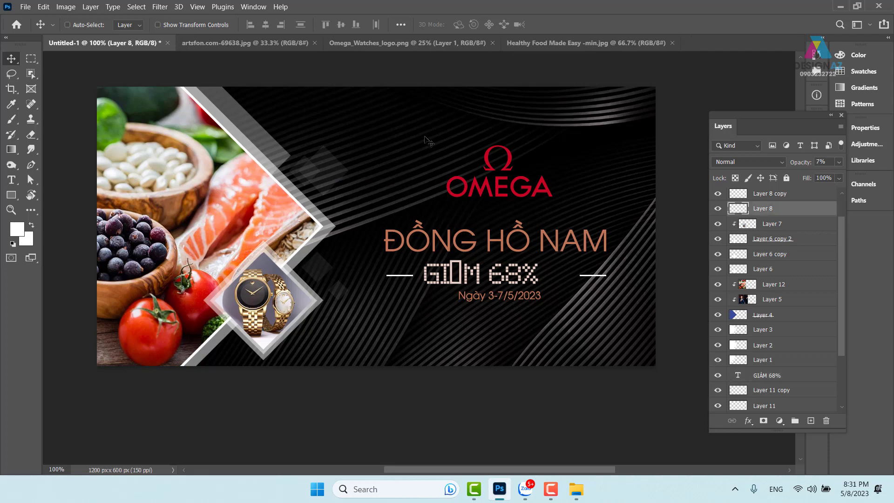
right_click(406, 109)
click(428, 117)
drag(408, 128, 470, 396)
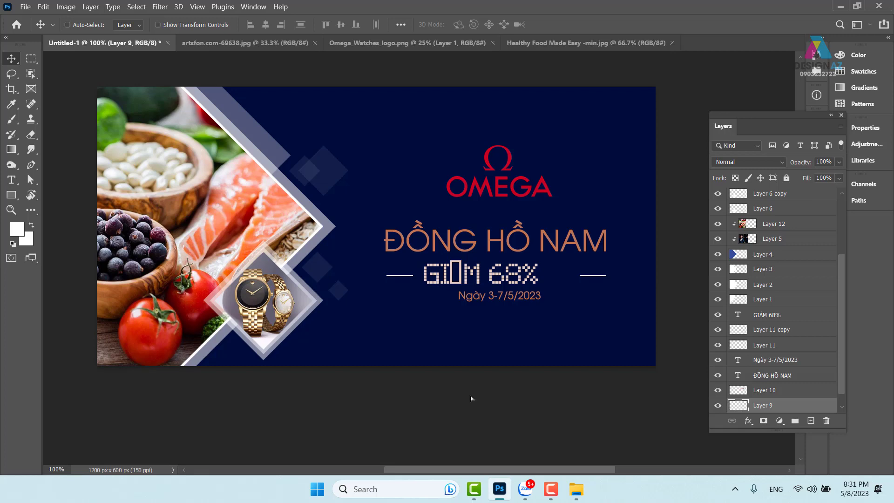
Step: Browse seven watch reference images from Thiết kế đồng hồ nam in Photos, then close the viewer
mouse_move(577, 492)
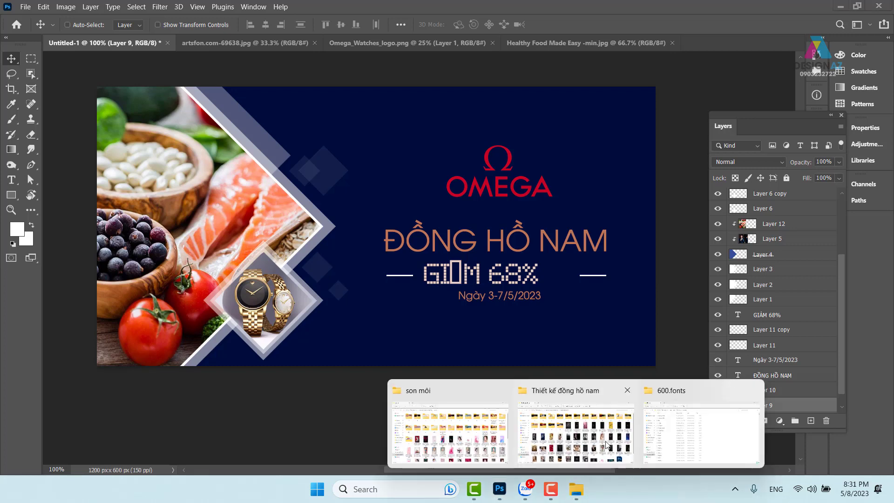
click(582, 433)
double_click(192, 270)
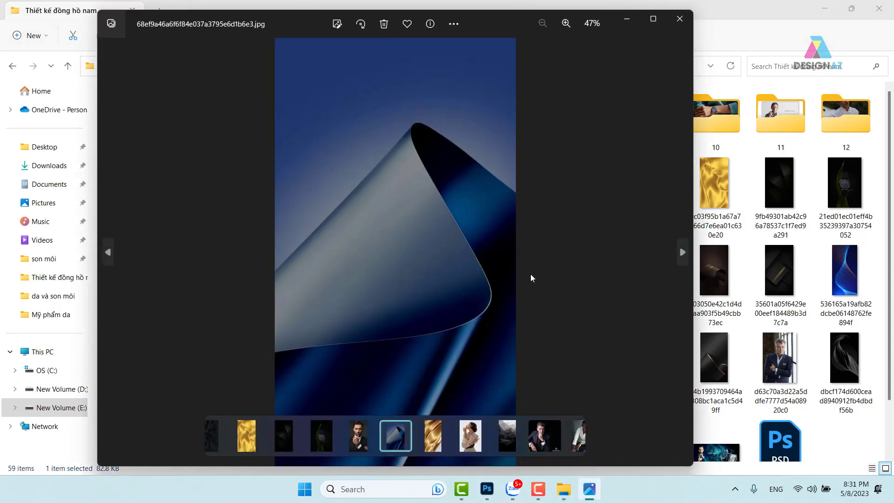
key(Right)
key(Right)
key(Right)
key(Right)
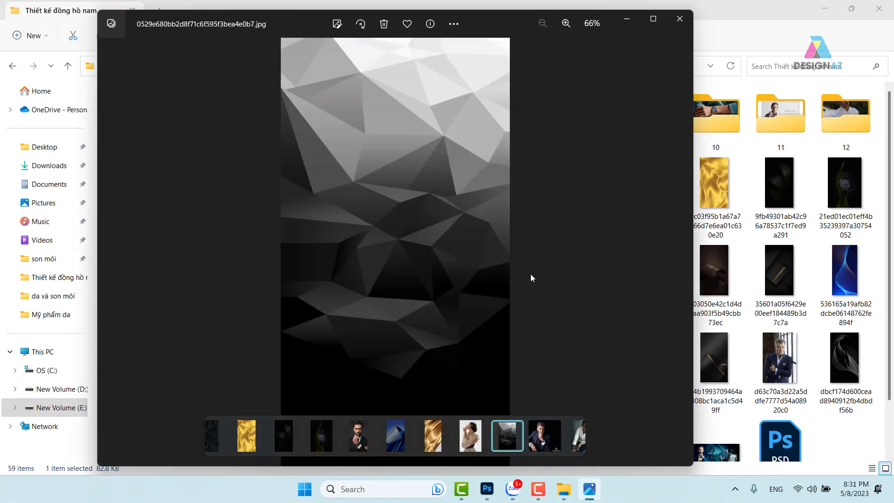
key(Right)
key(Right)
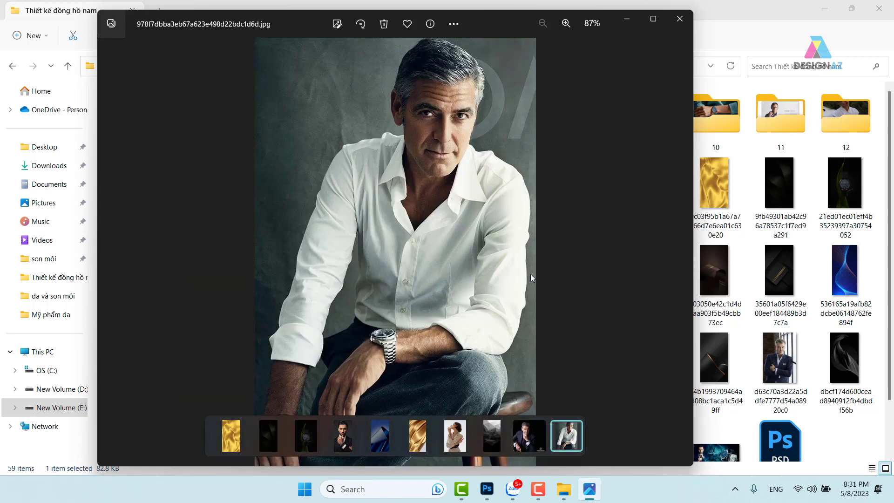
key(Right)
key(Right)
key(Right)
key(Right)
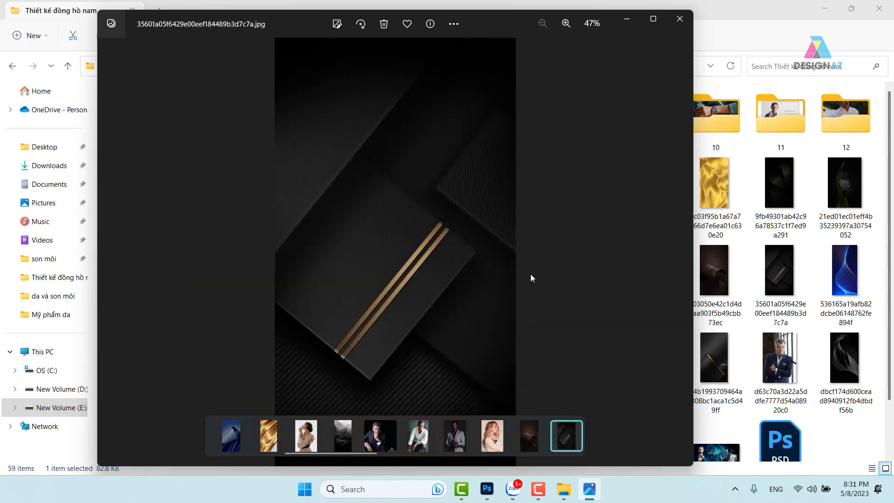
key(Right)
key(Right)
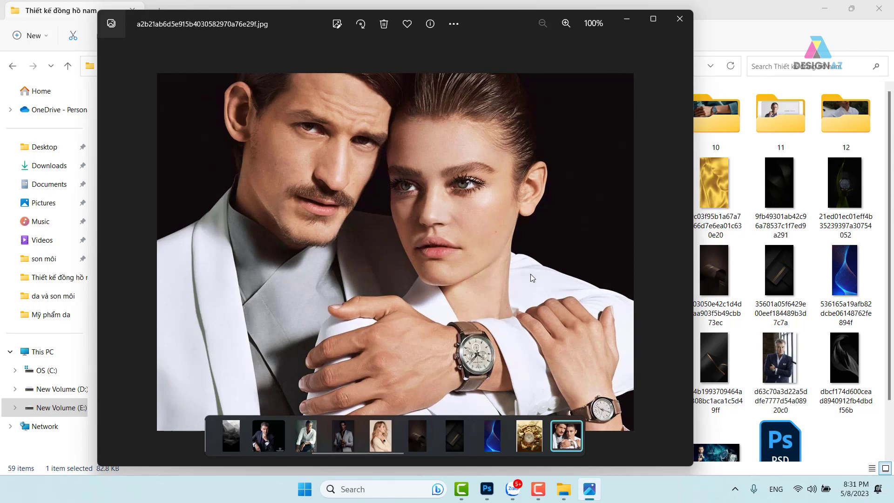
key(Right)
key(Right)
key(Right)
key(Right)
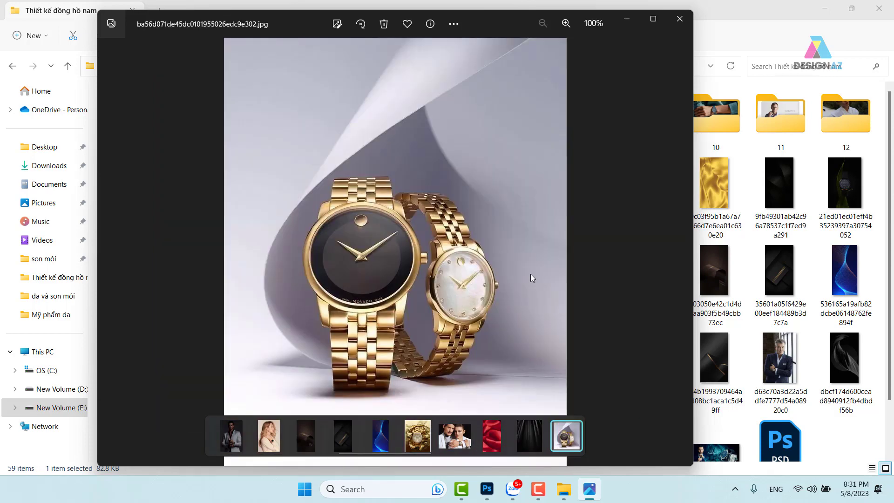
key(Right)
key(Right)
key(Right)
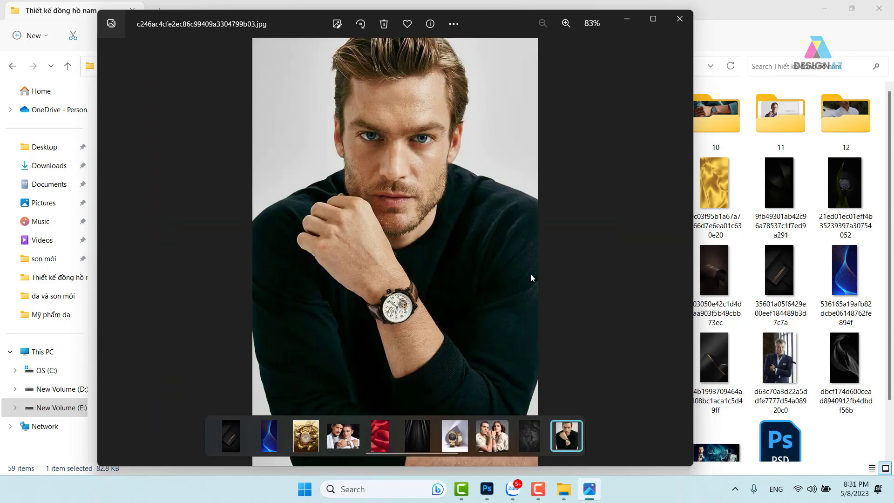
key(Right)
key(Right)
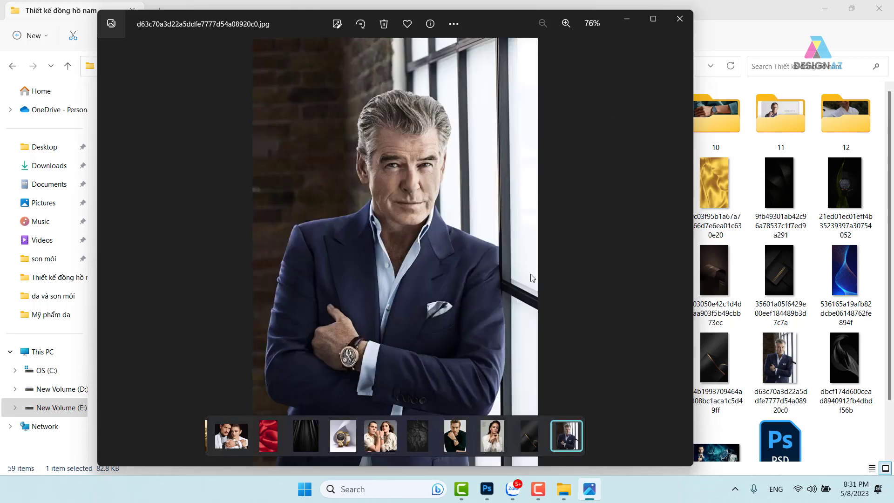
click(682, 19)
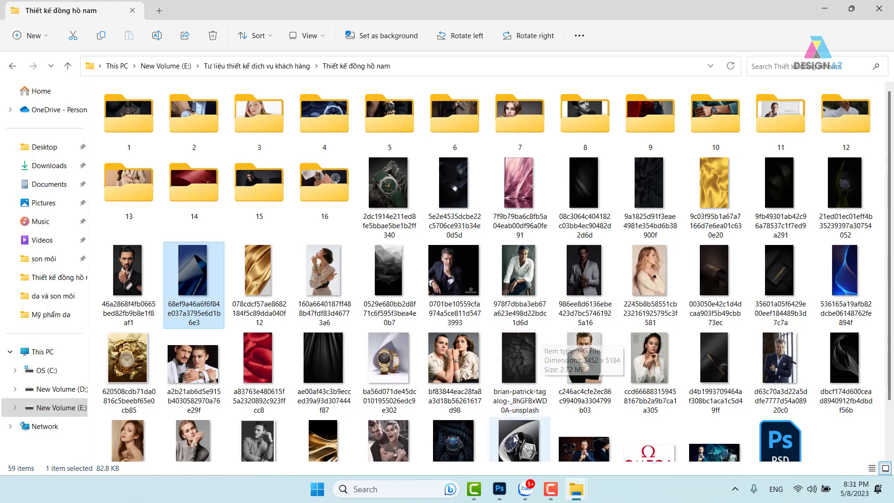
Step: View the sản phẩm đàn ông sample banner in Photos, close it, and return to Photoshop
scroll(559, 410, down, 1)
double_click(716, 416)
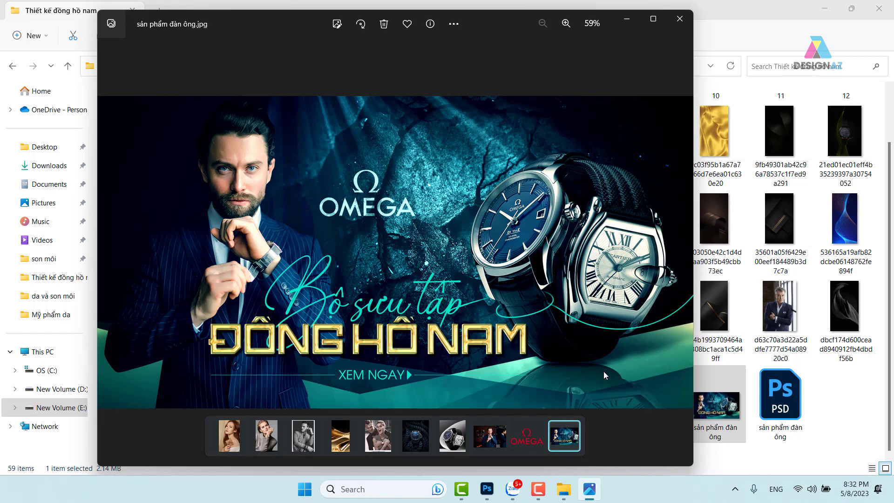
click(680, 19)
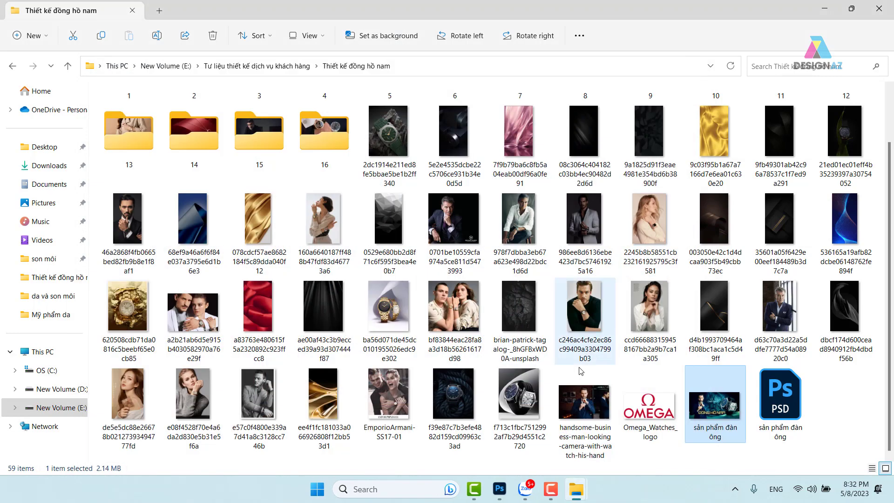
click(499, 493)
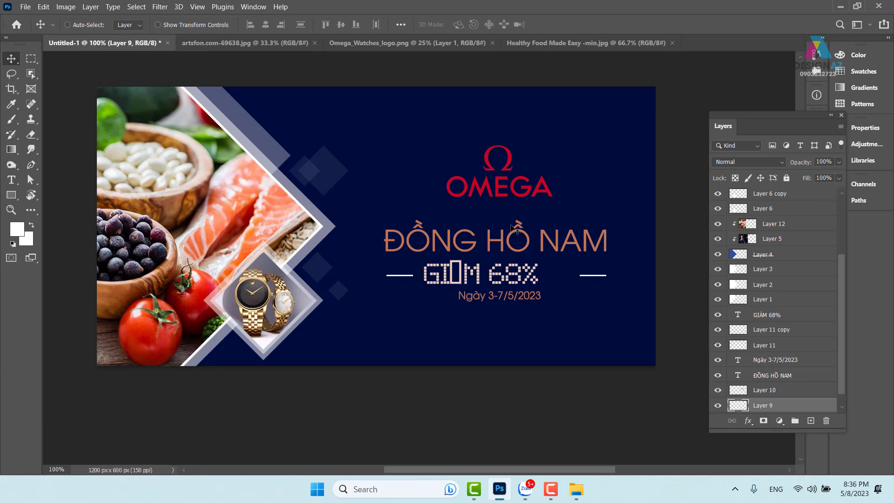
Step: Open File Explorer's Home view with Win+E, leaving the finished Omega banner in Photoshop
key(super+e)
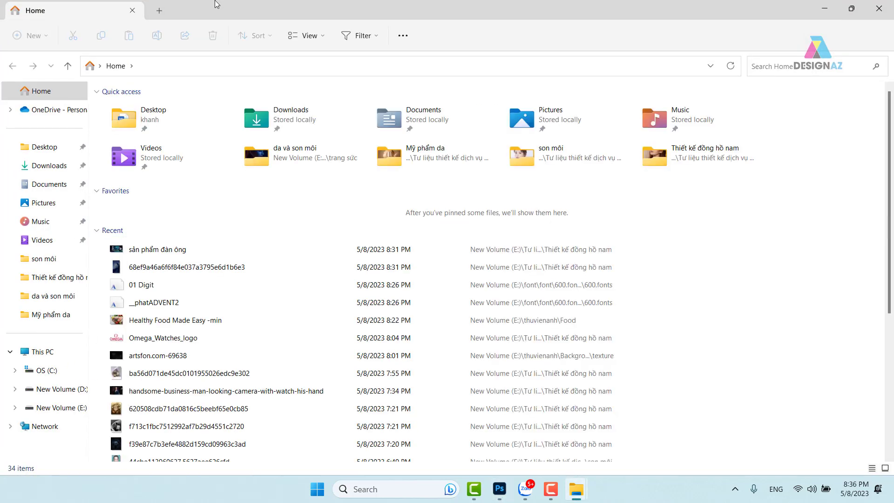
Step: Browse E: into Tư liệu thiết kế dịch vụ khách hàng, briefly check Dầu gội đầu, then open Thiết kế giay da nam
click(79, 408)
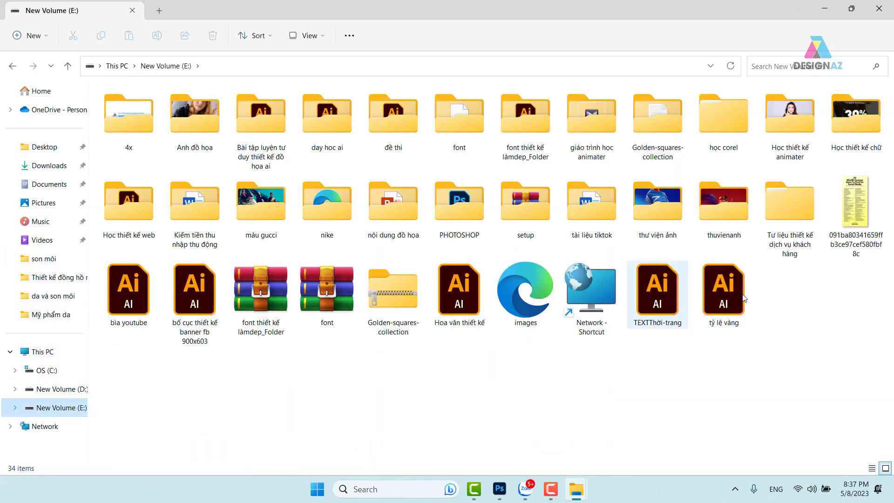
double_click(783, 238)
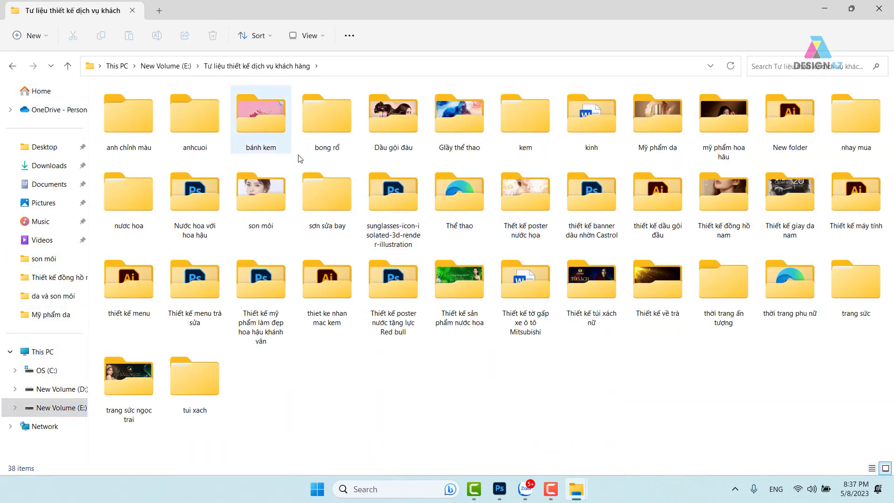
double_click(408, 124)
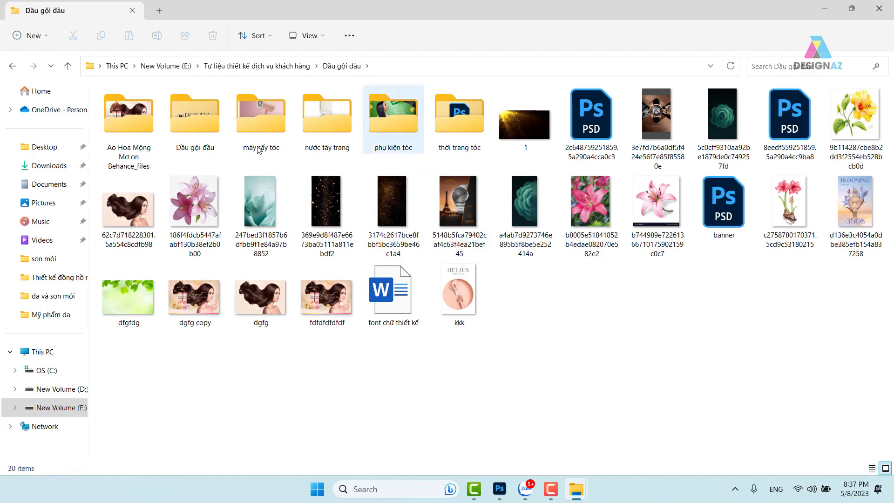
click(13, 65)
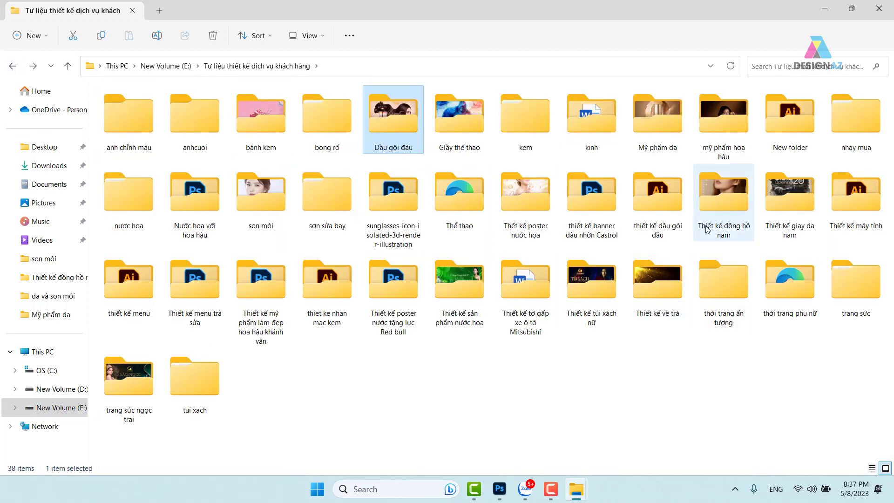
double_click(798, 196)
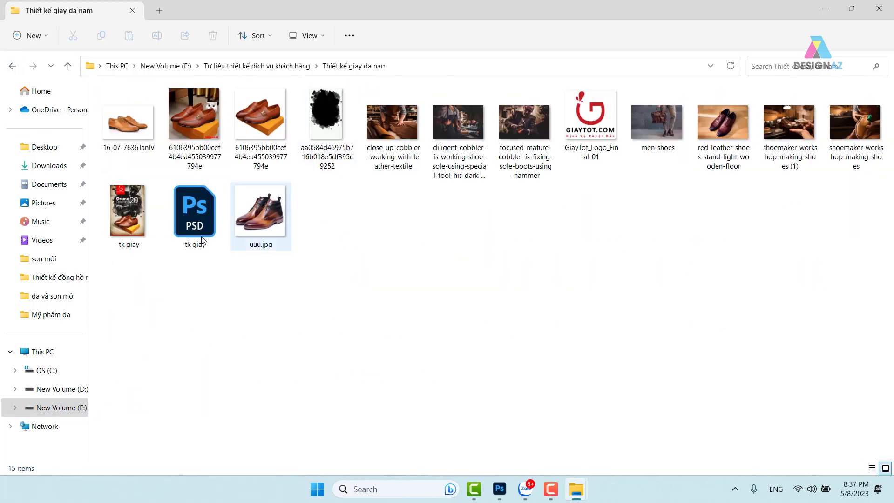
Step: Open tk giay.jpg, the GIAYTOT.COM Grand Opening 20% off loafer poster, in Photos
double_click(132, 223)
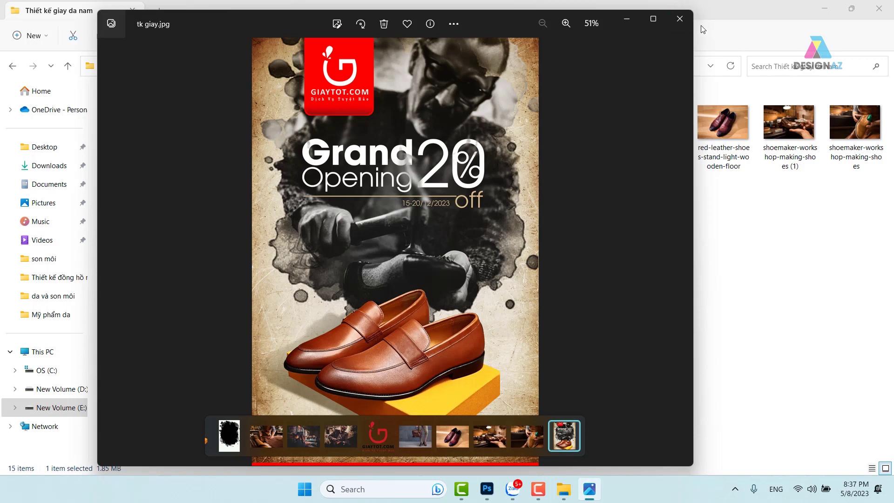
Step: Close the tk giay.jpg viewer and get back to the 15-item Thiết kế giay da nam folder
click(680, 18)
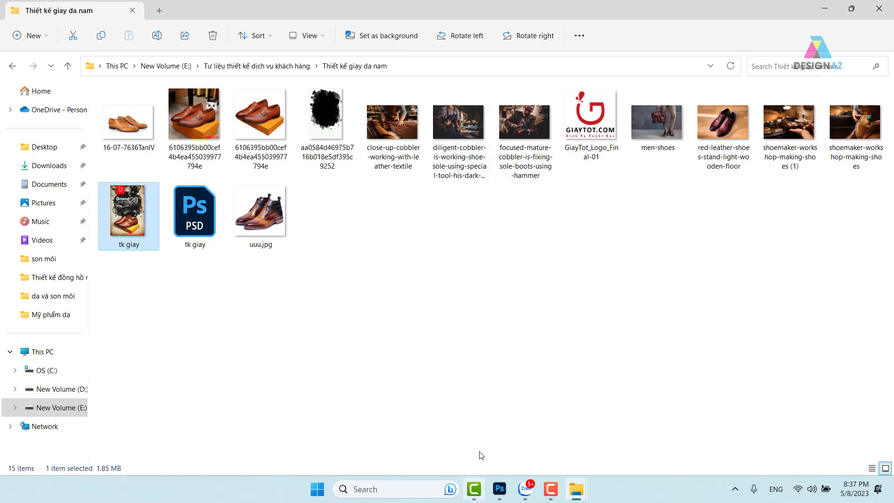
click(551, 489)
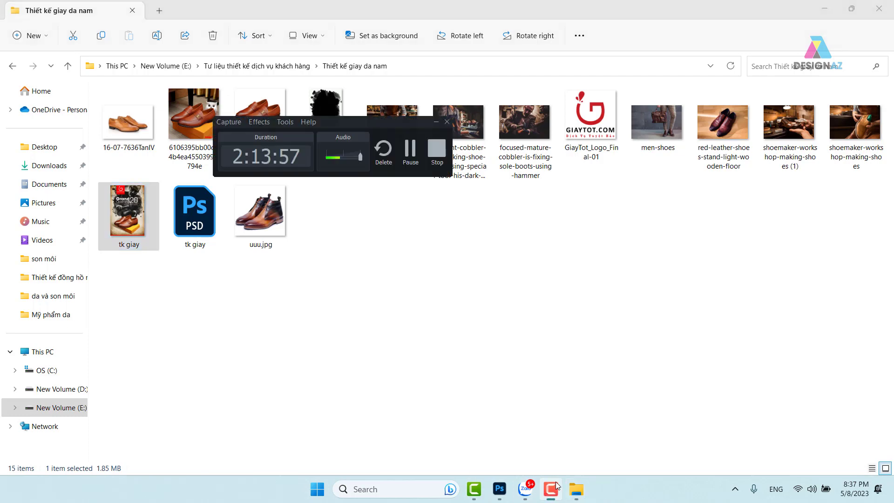
click(438, 156)
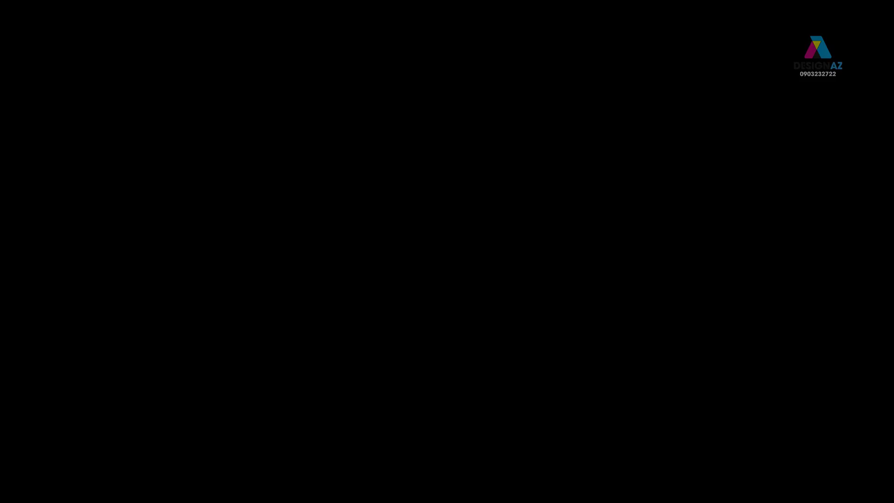